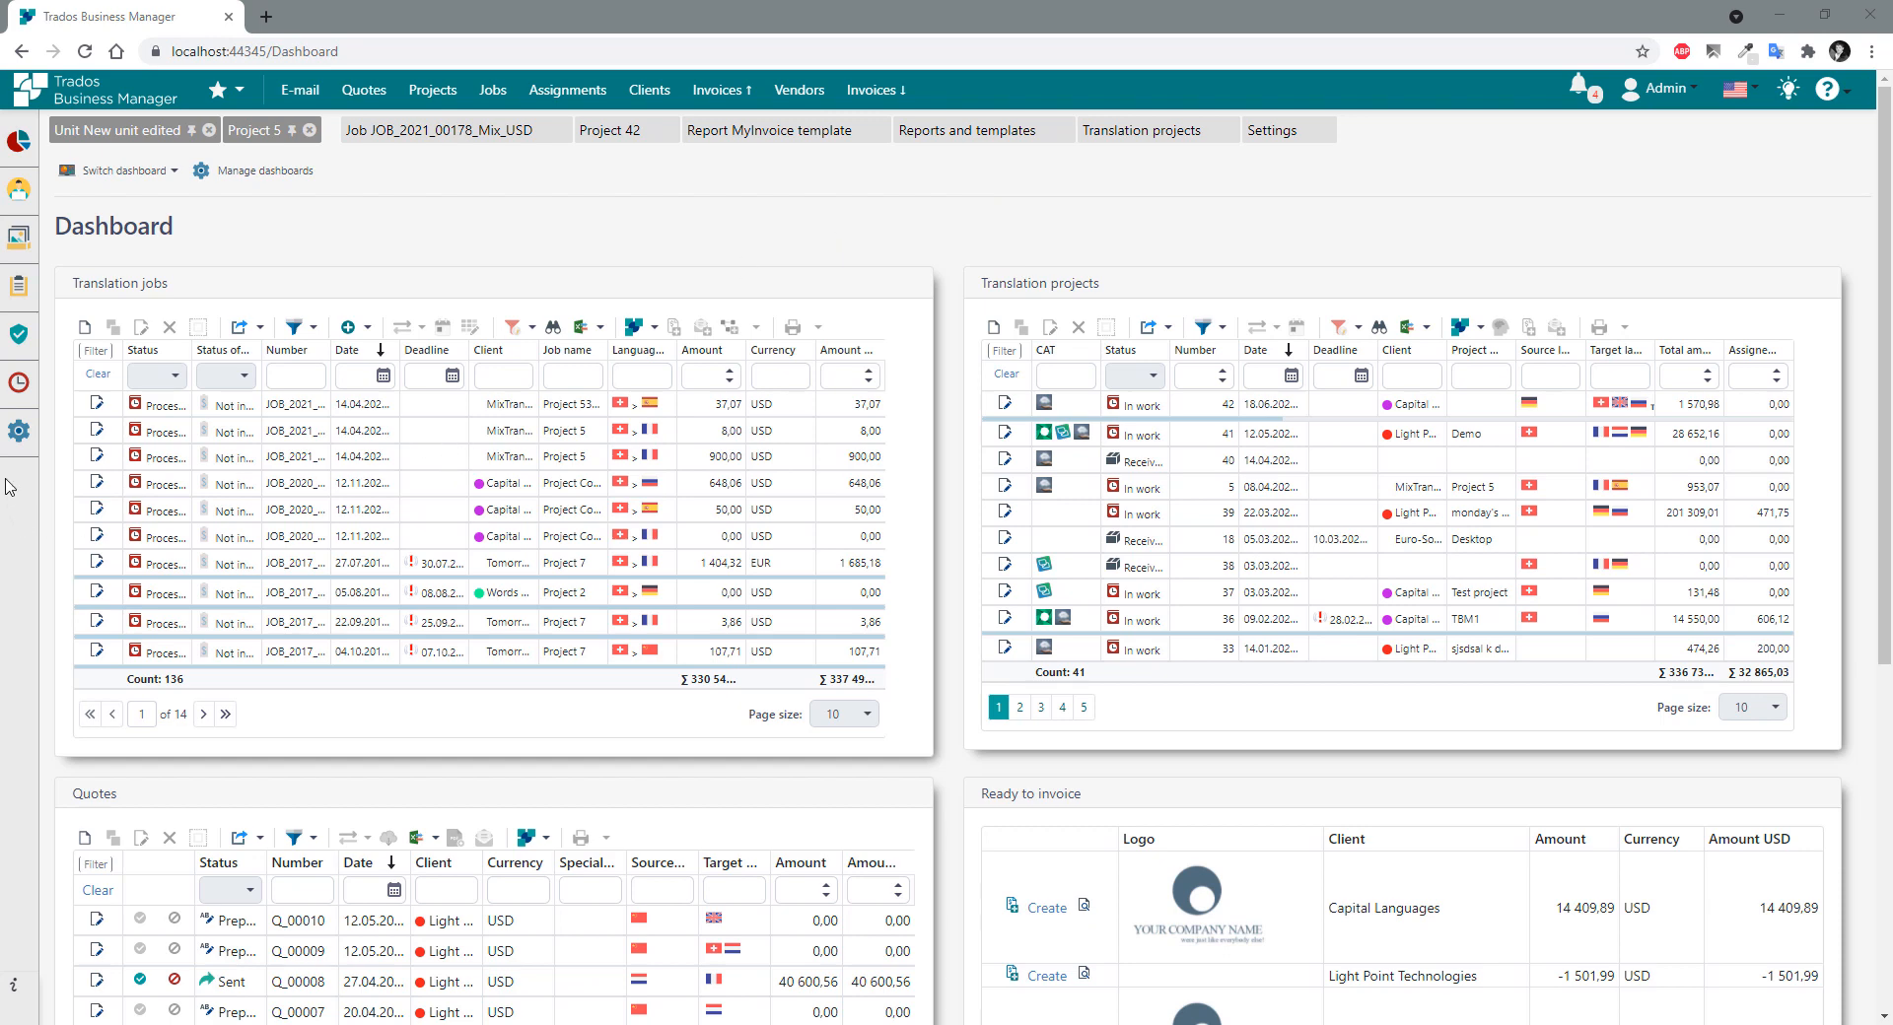
Open the Data entry form layouts list from Settings and select the CustomerContact_DetailView layout.
mouse_move(19, 433)
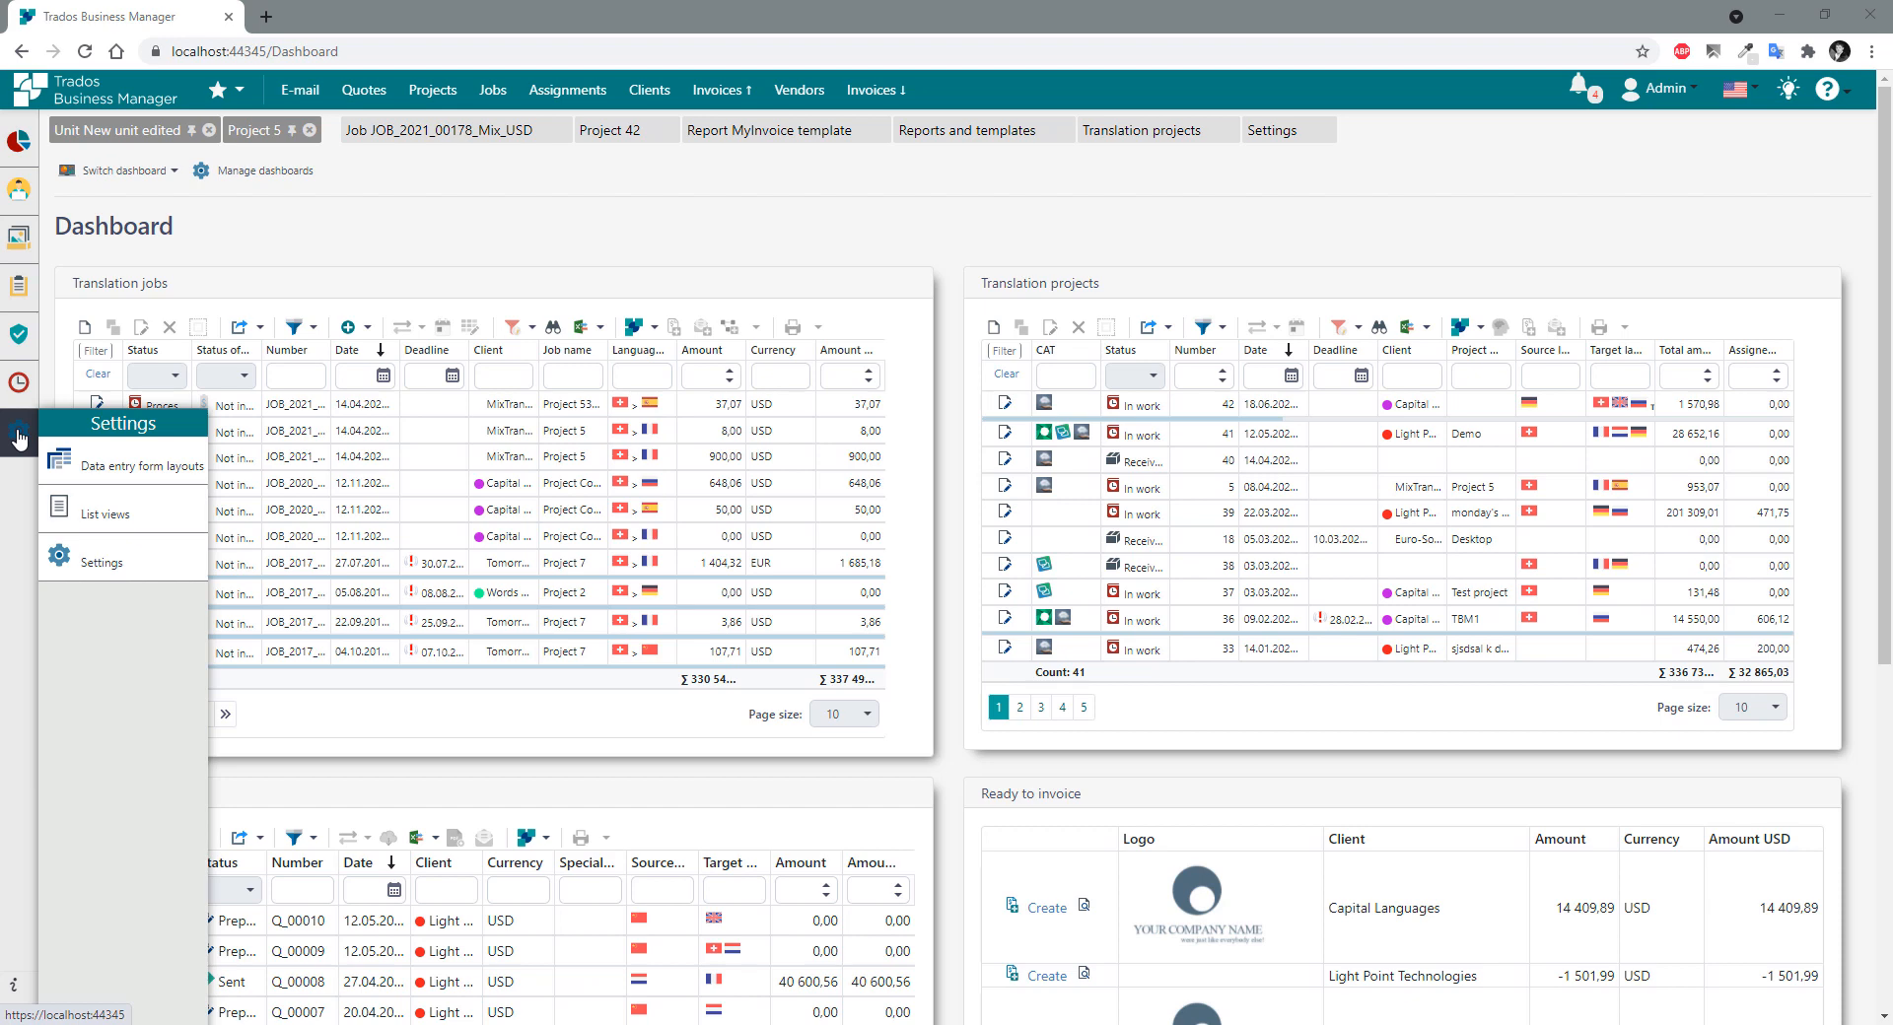
left_click(143, 471)
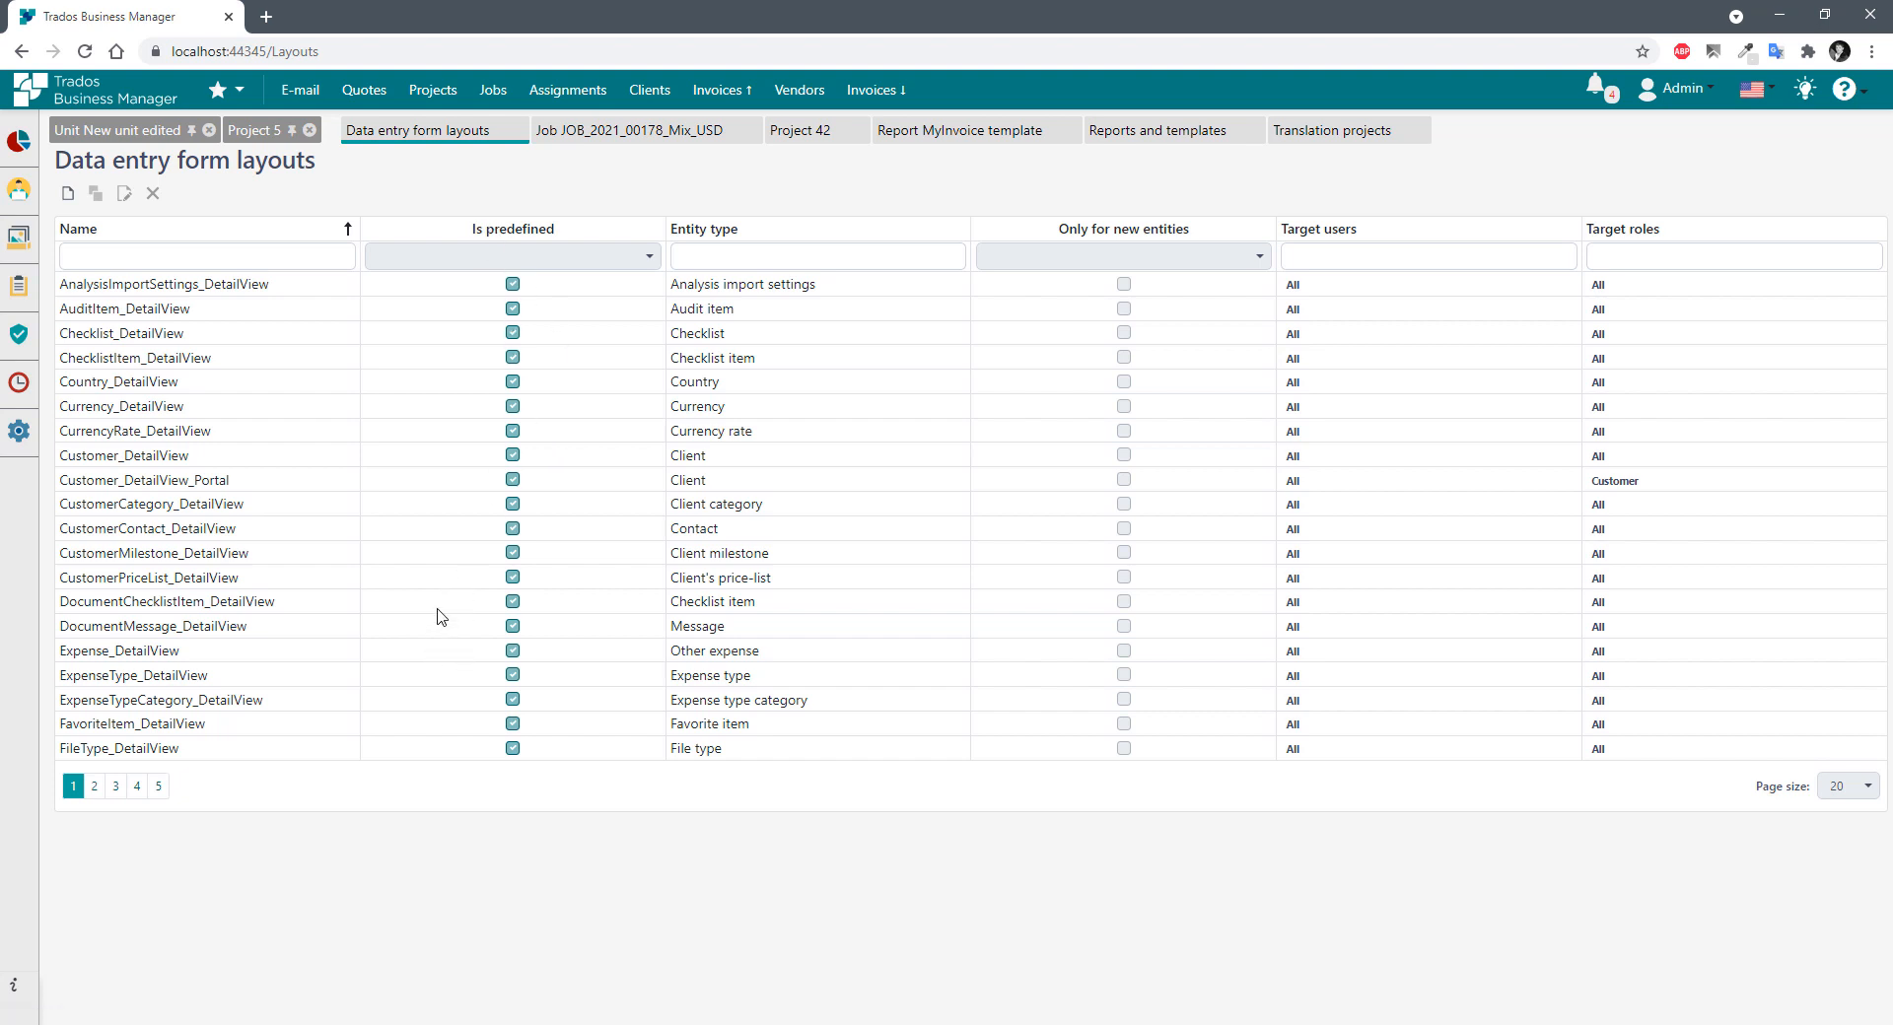
mouse_move(28, 390)
left_click(182, 528)
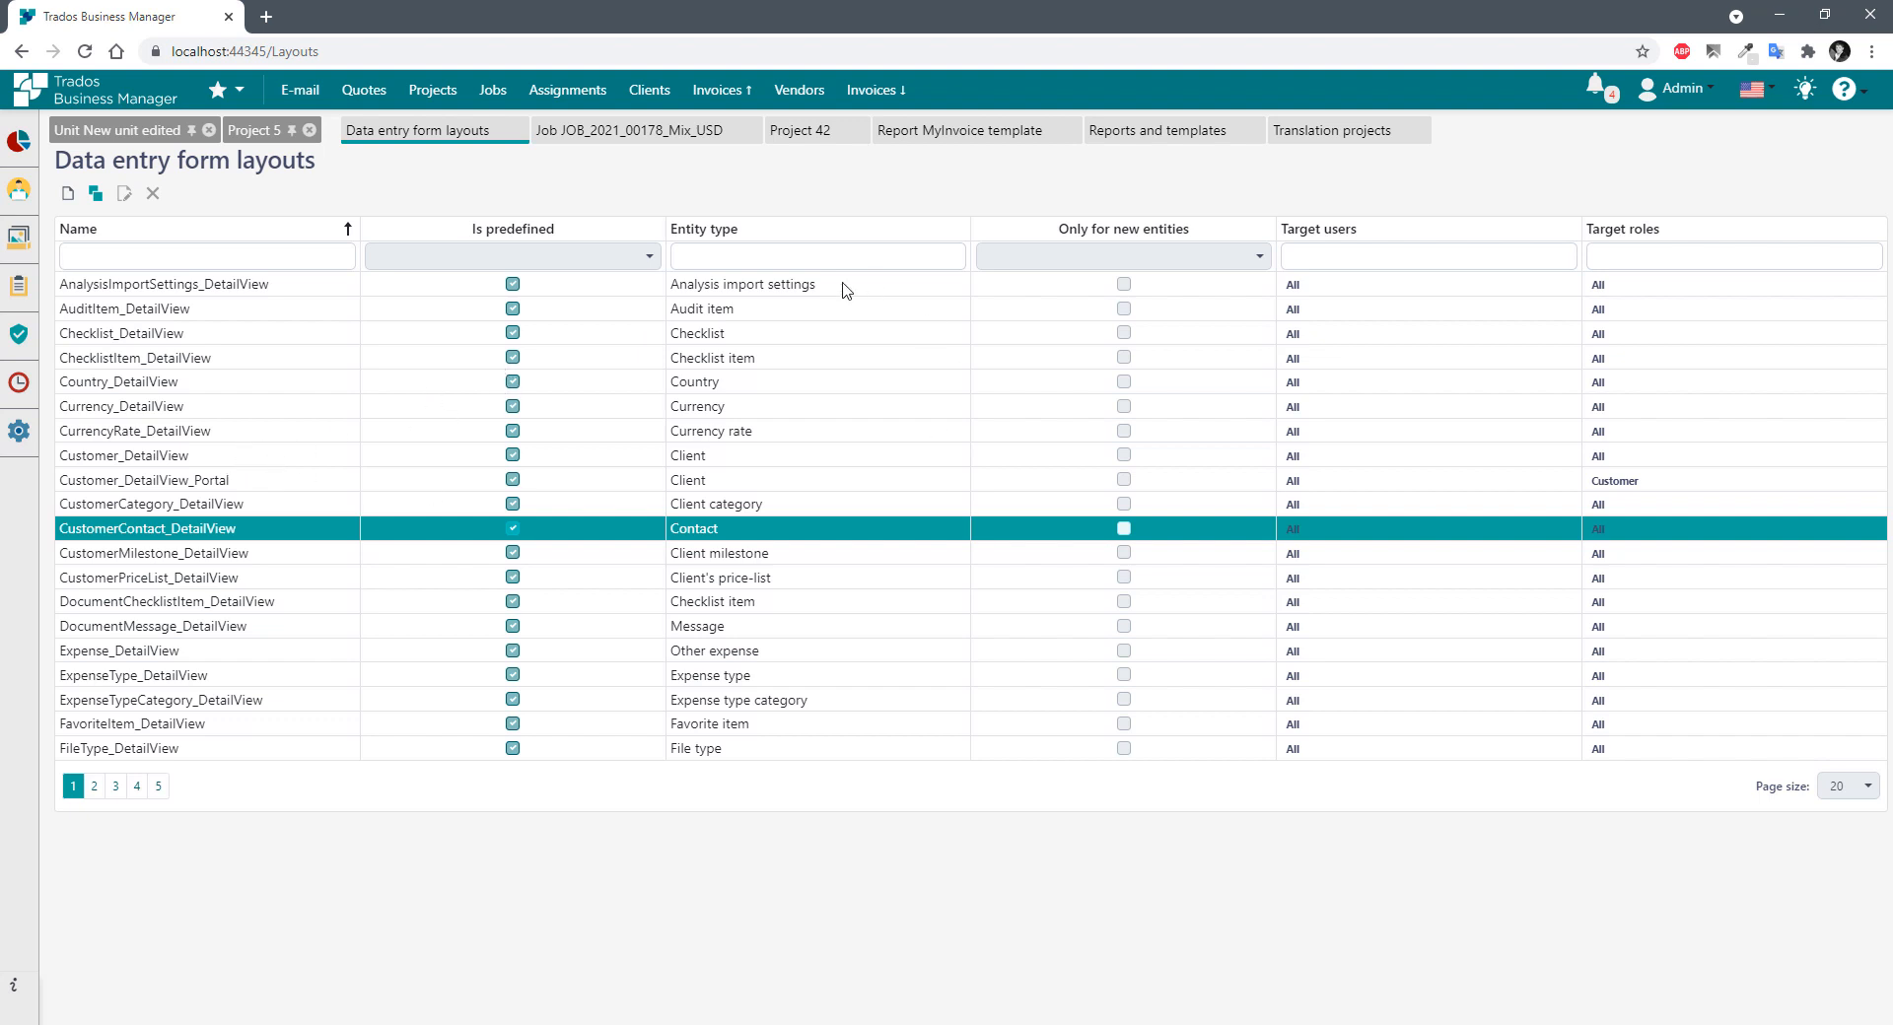
left_click(705, 254)
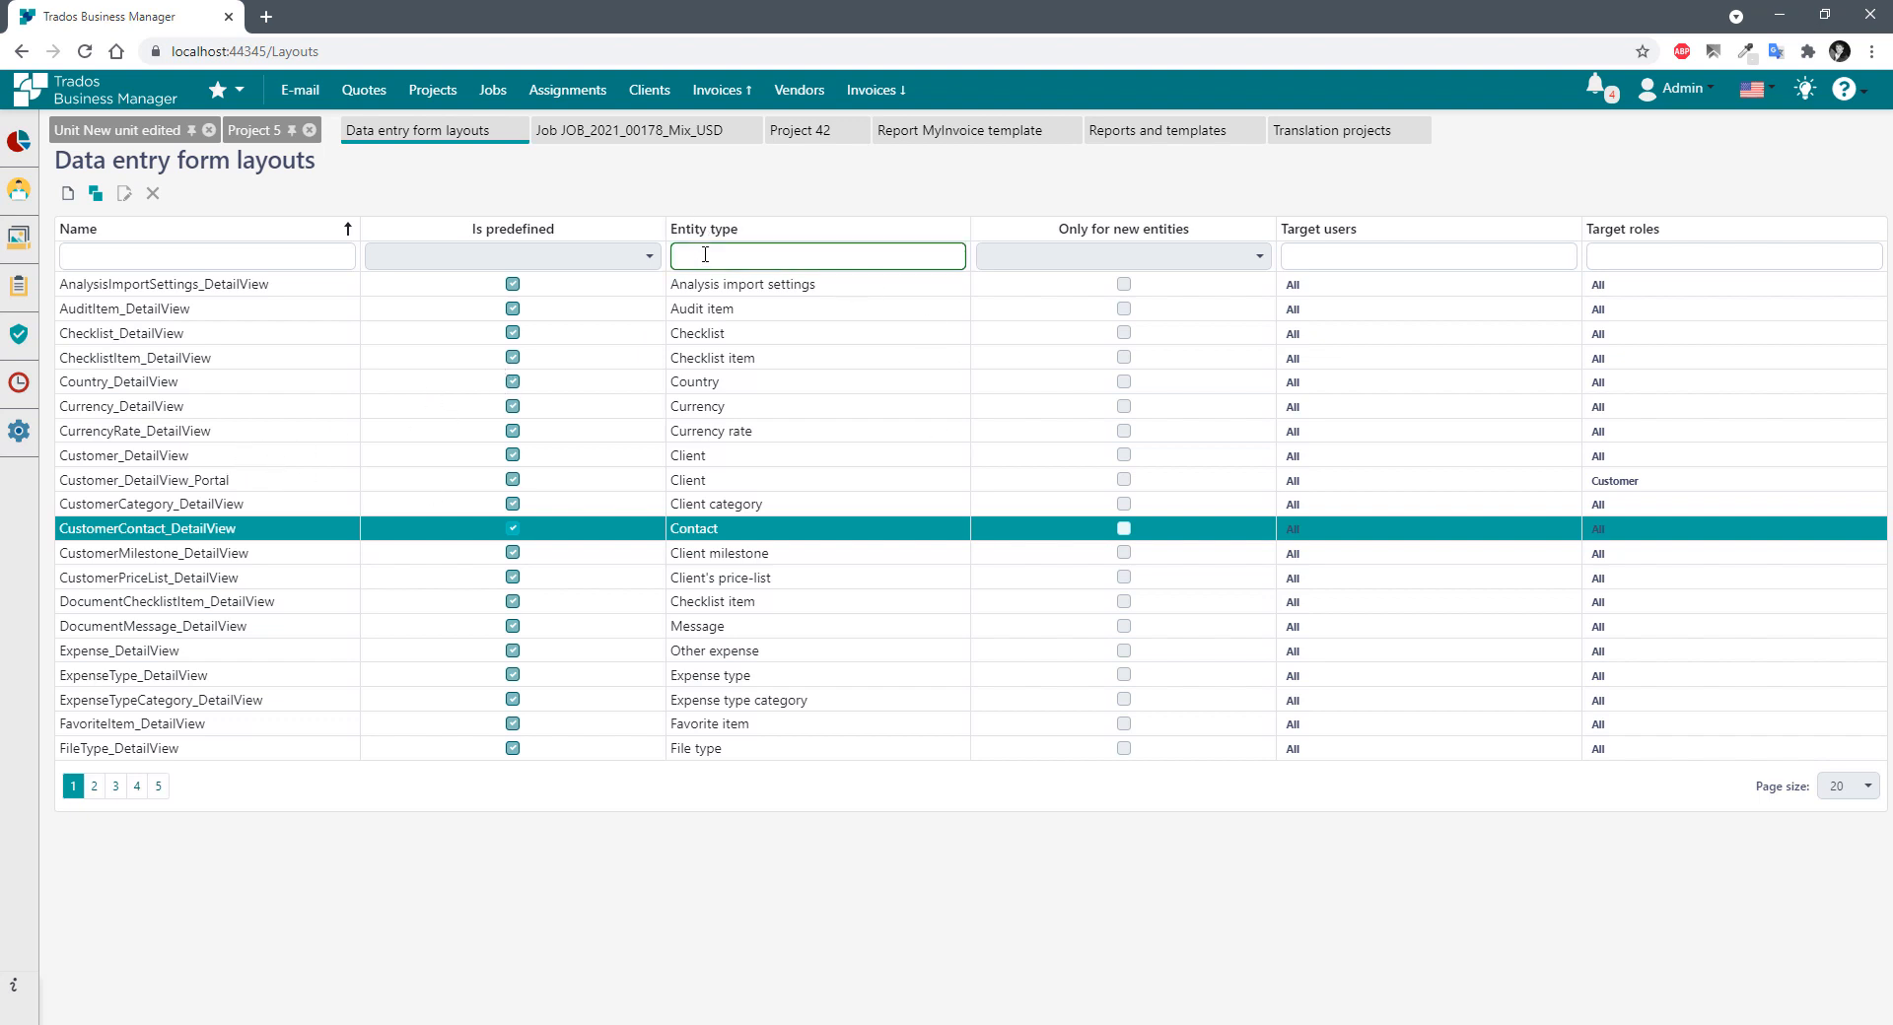
type("job")
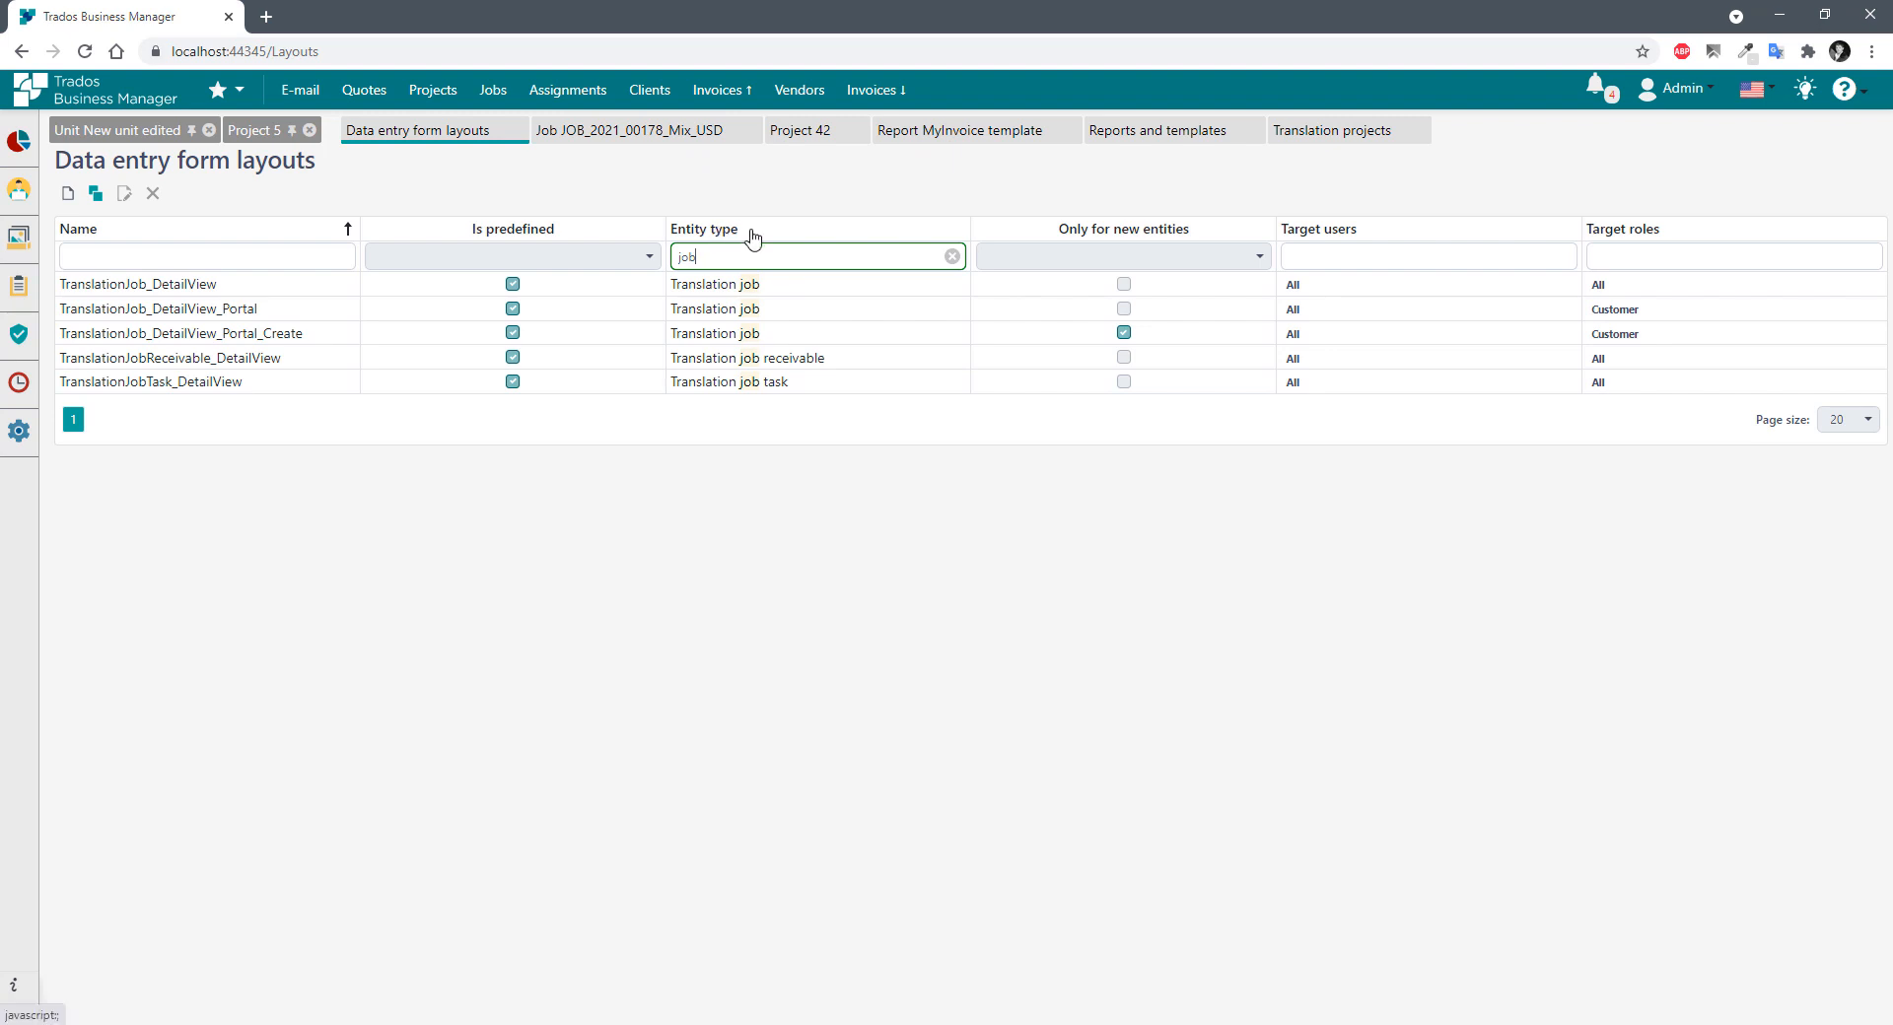
left_click(296, 286)
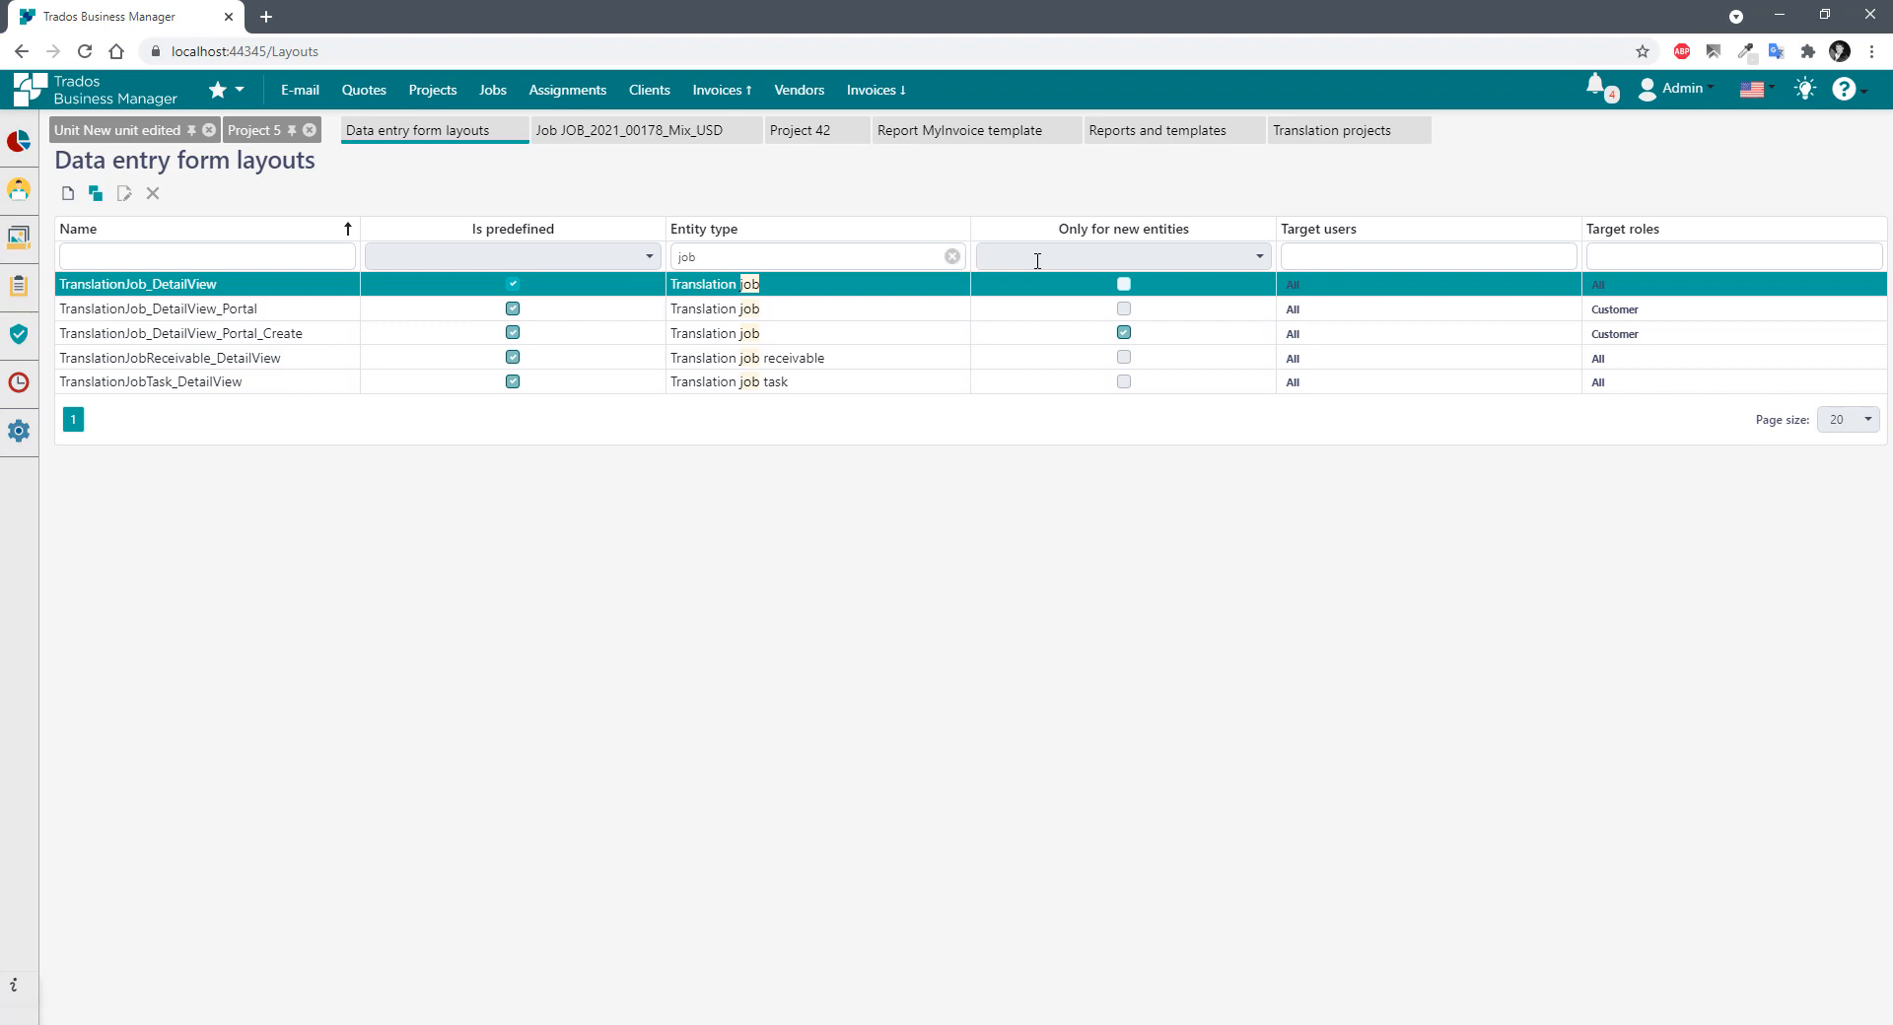
left_click(951, 257)
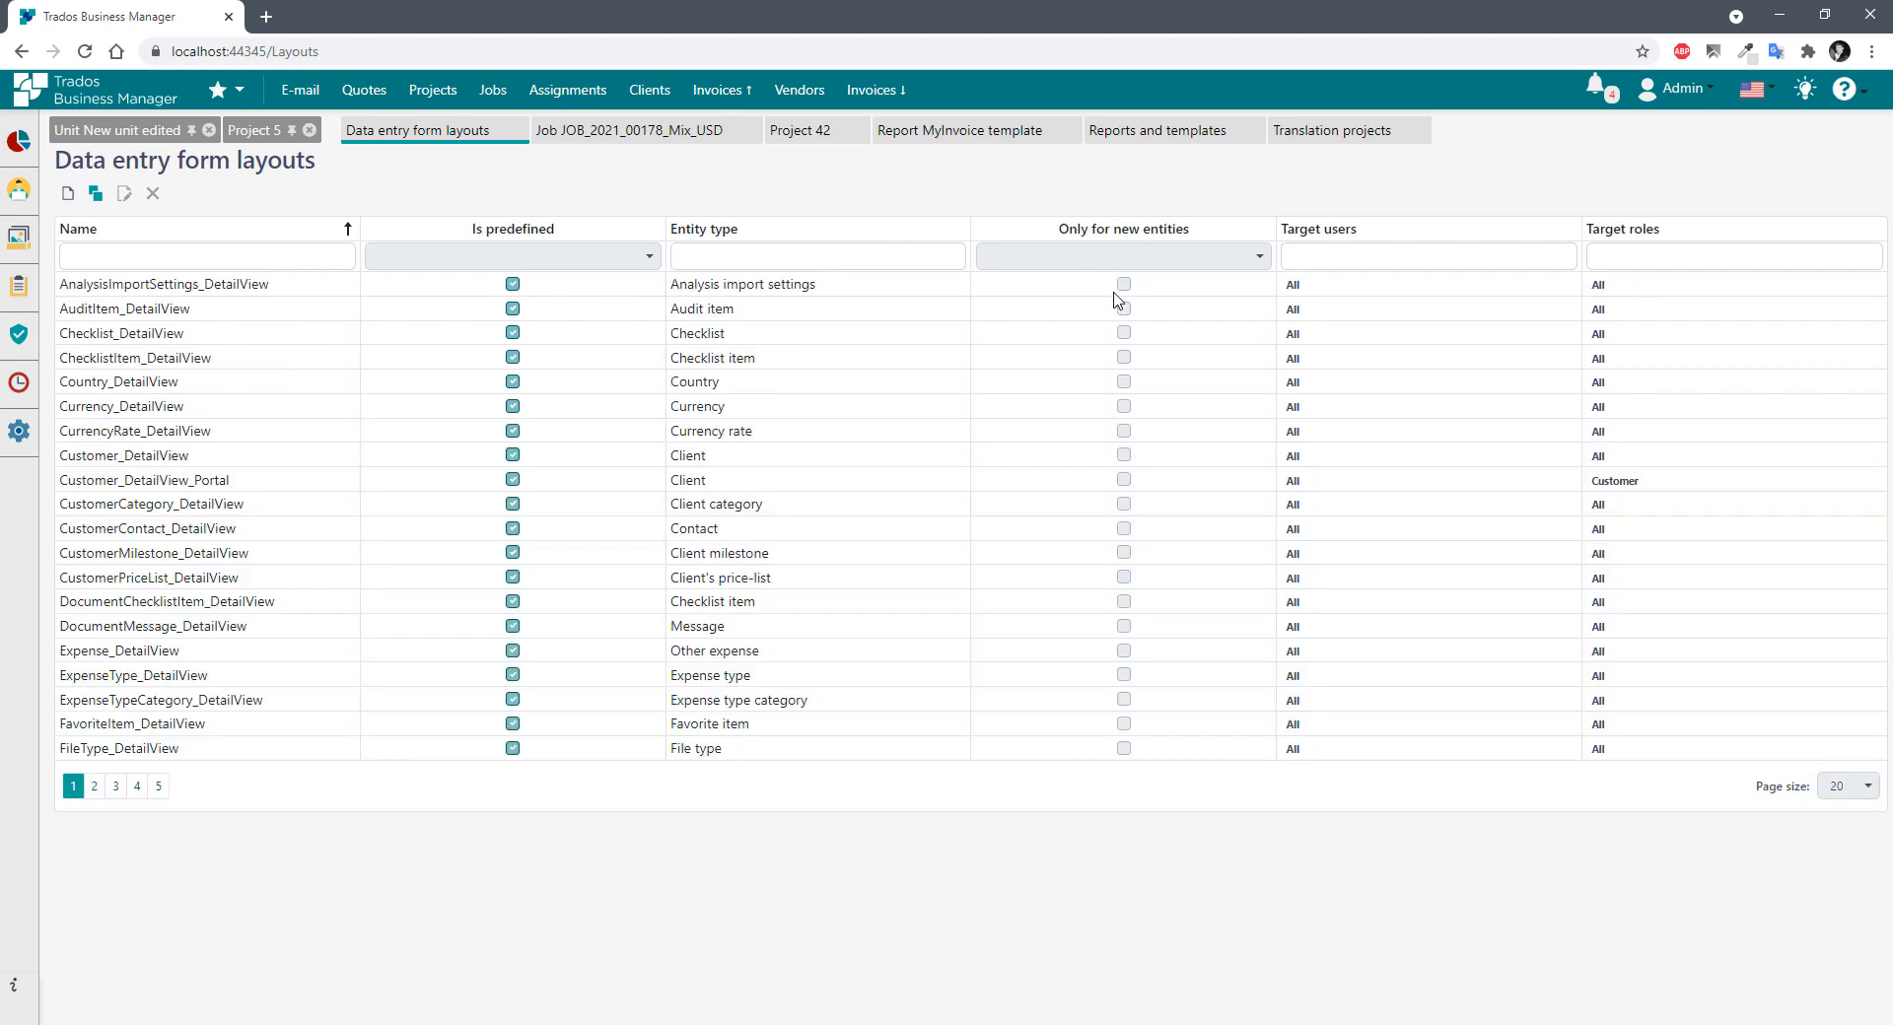
left_click(1106, 289)
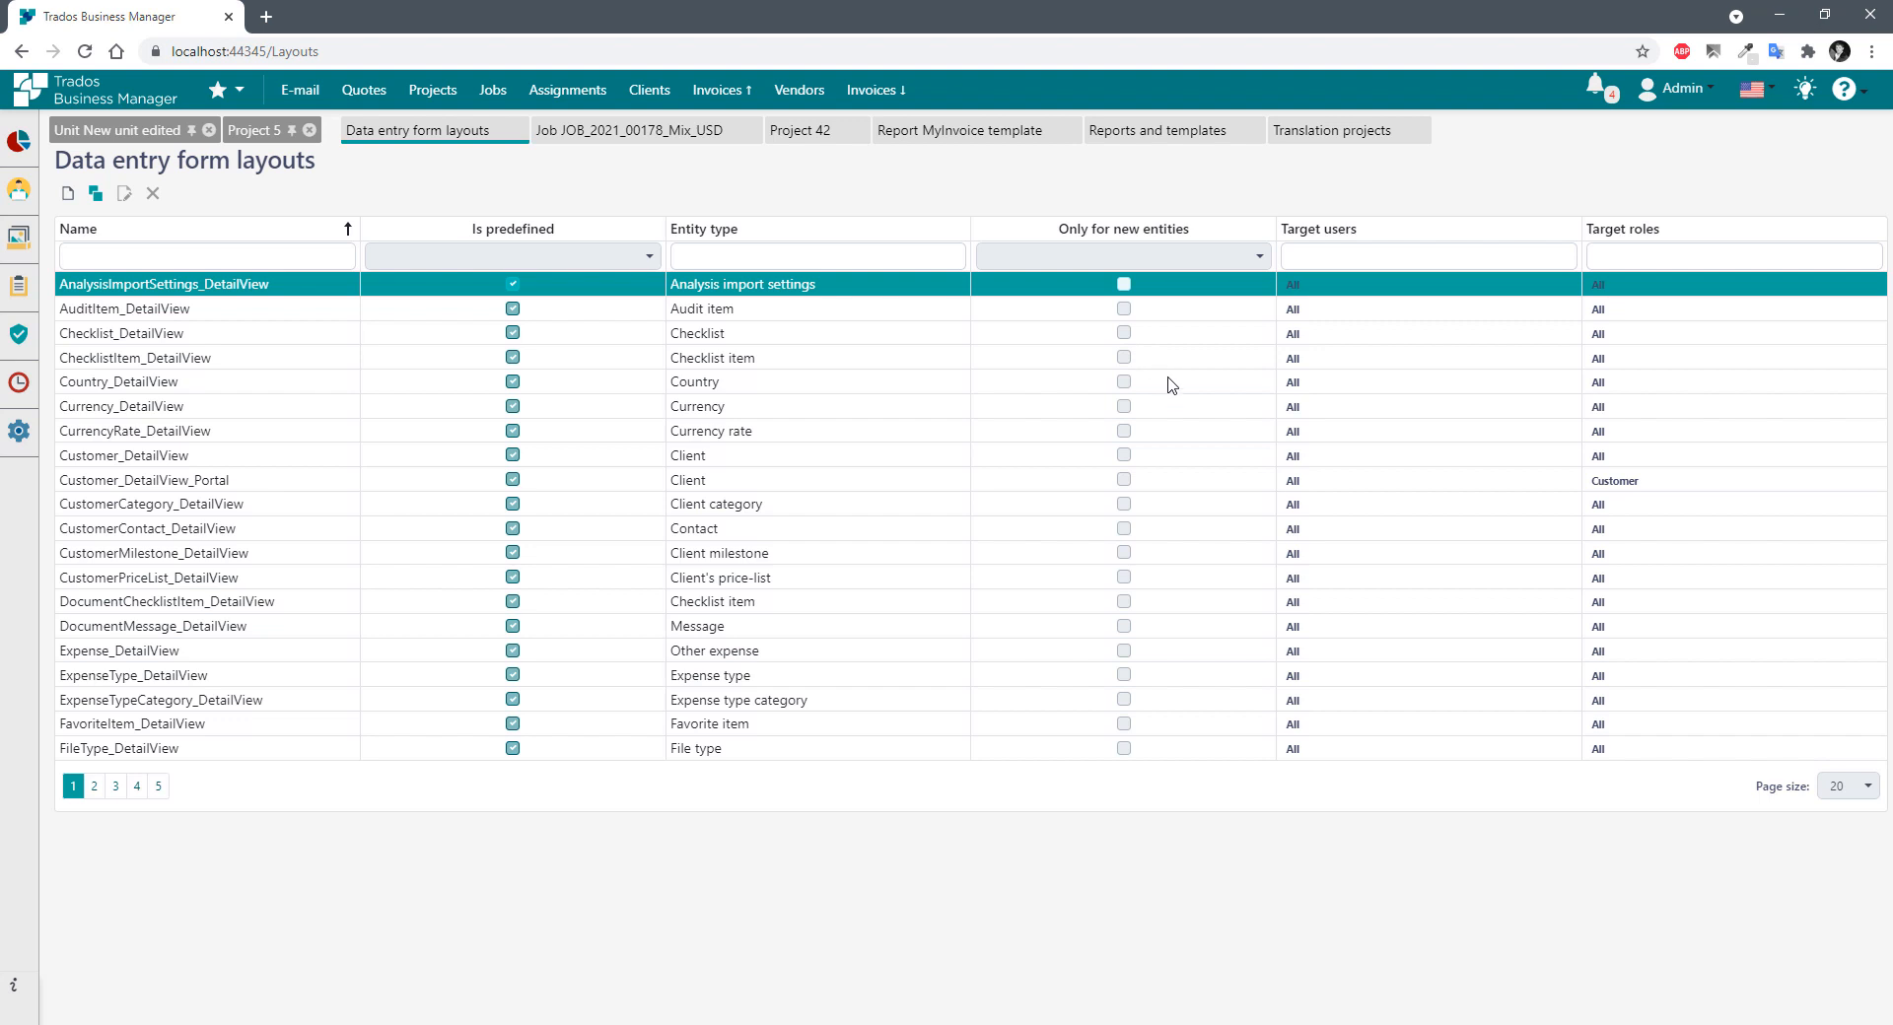
left_click(1081, 360)
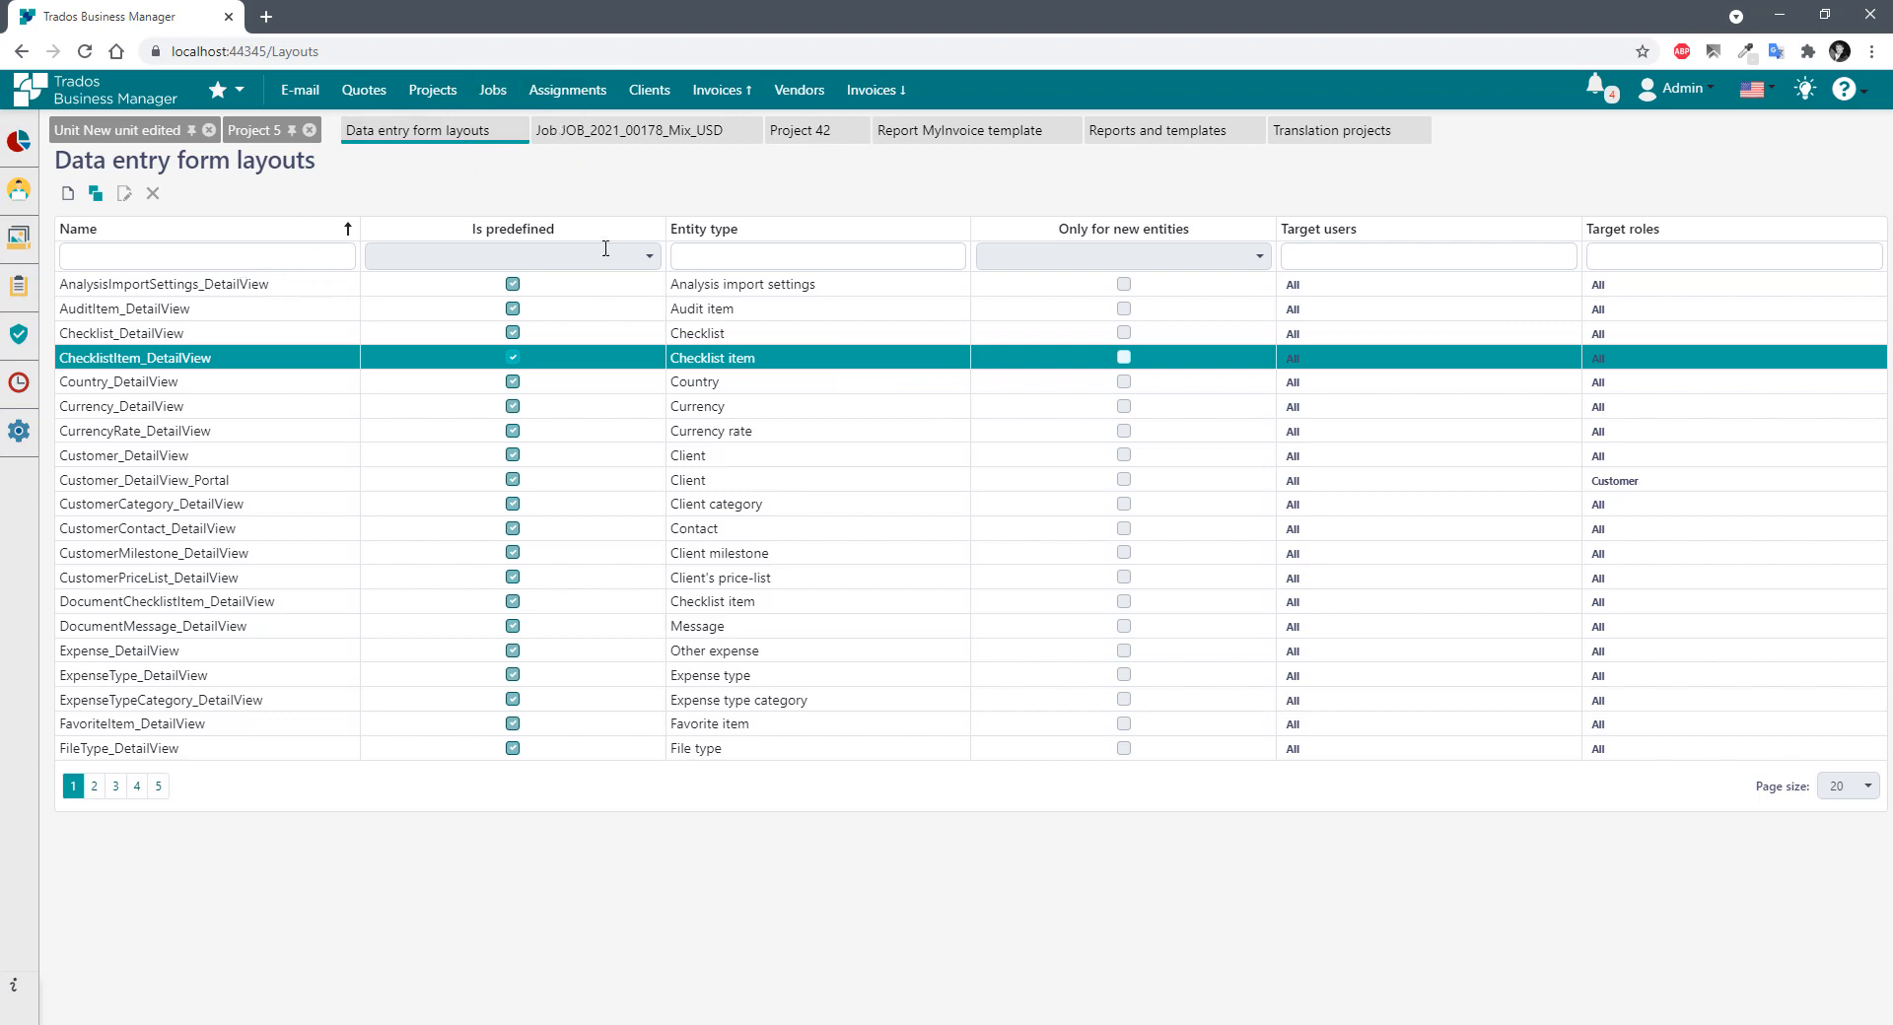
Open translation job JOB_2021_00182_LPoint_USD and look over its Main data and Translation job sections.
left_click(493, 89)
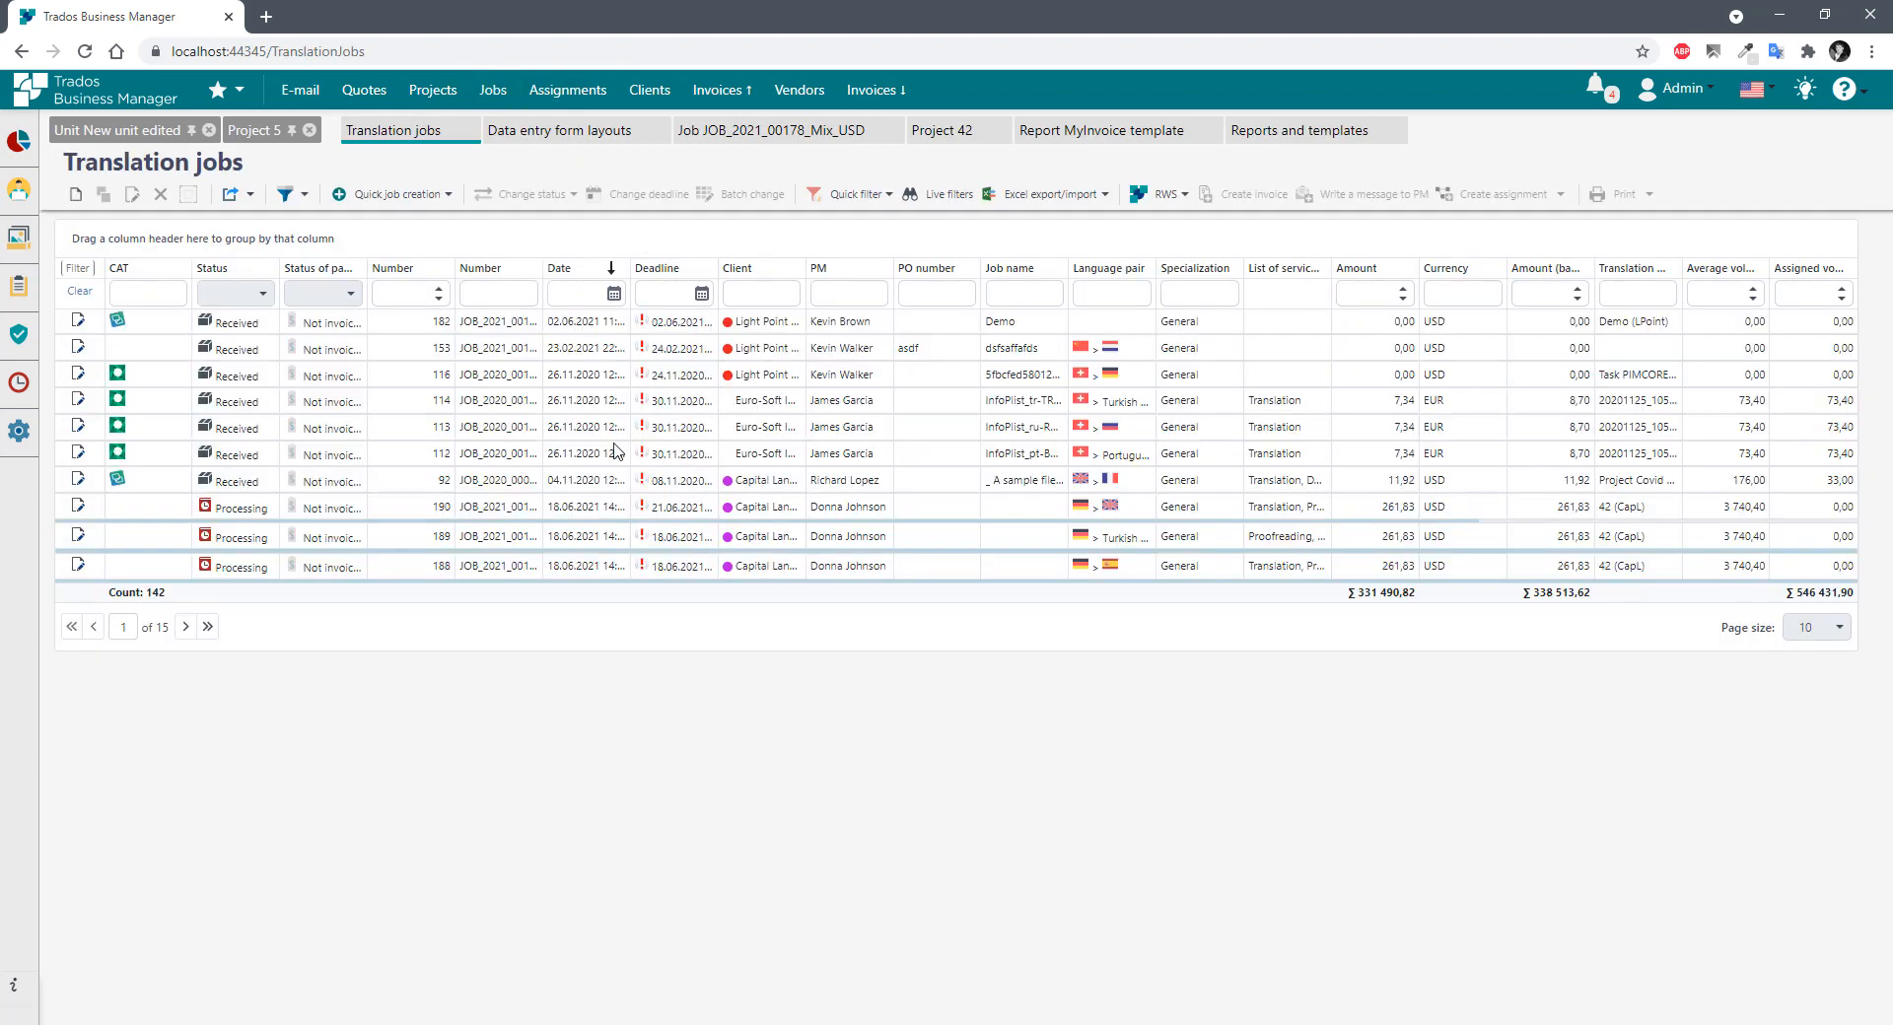
double_click(532, 325)
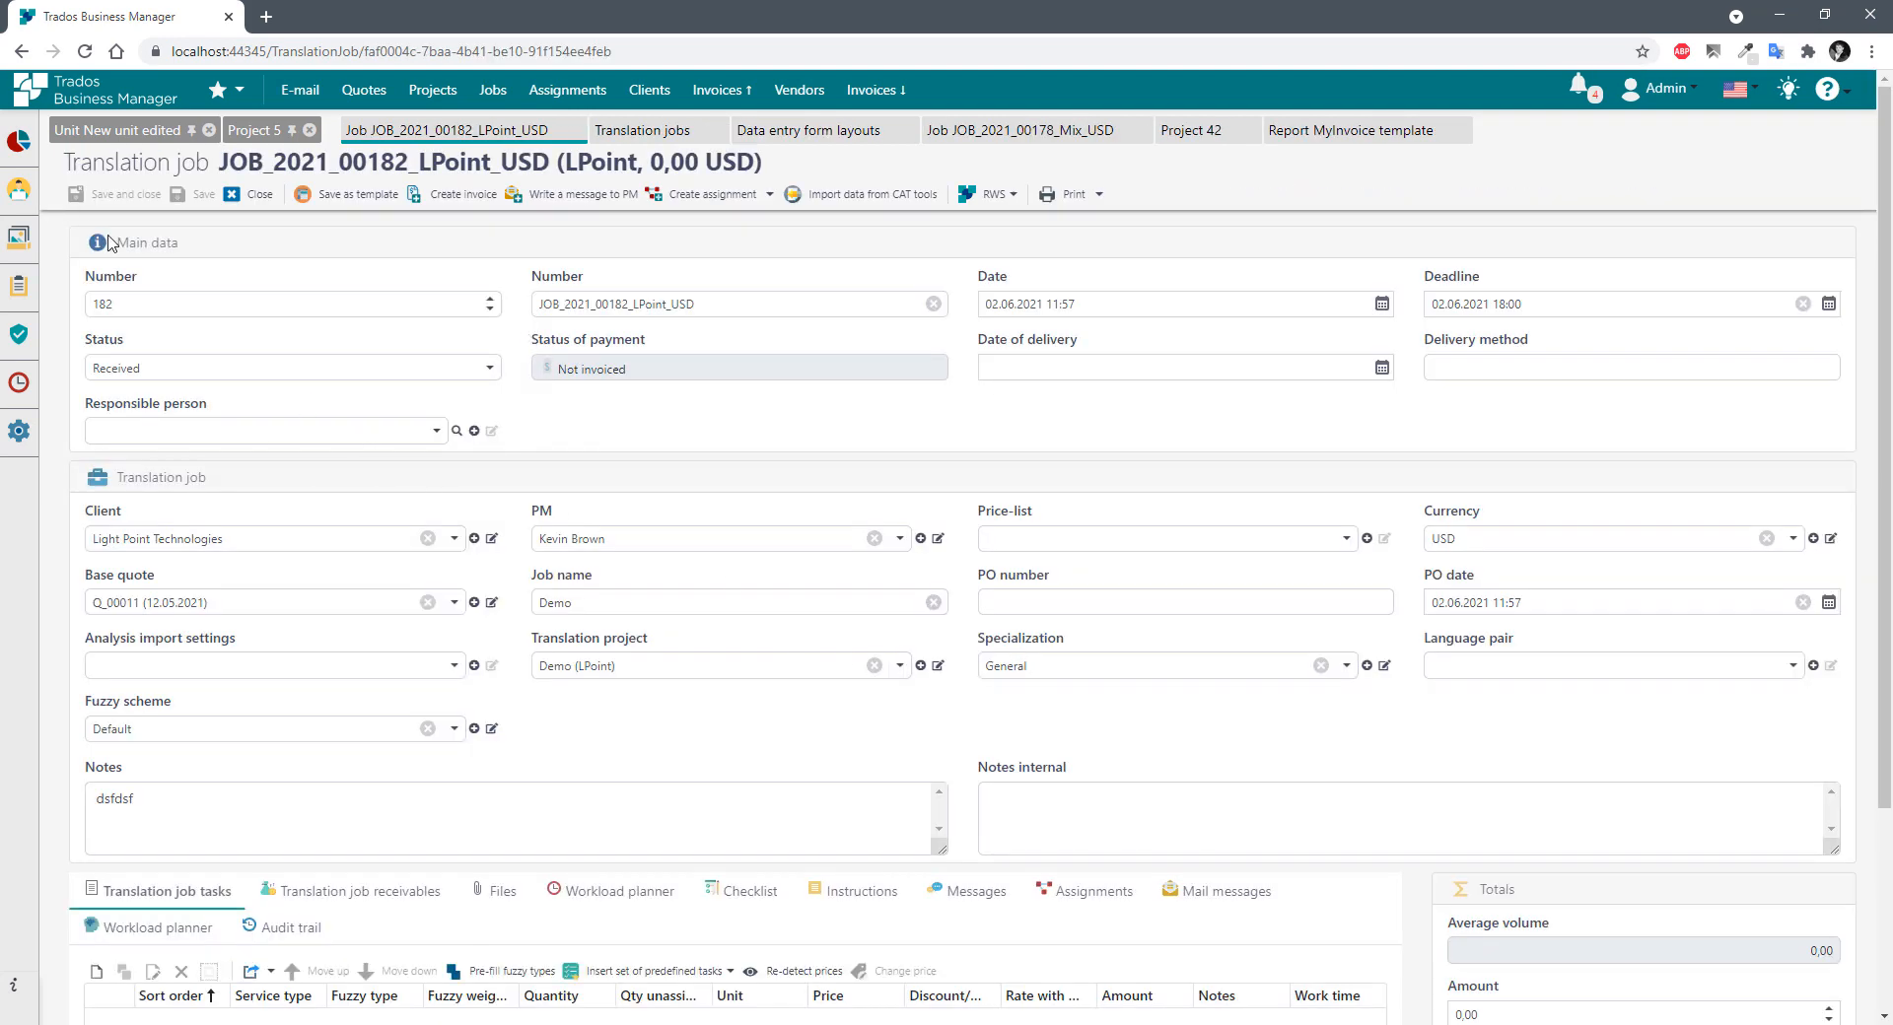
left_click_drag(128, 246, 281, 253)
left_click(283, 236)
scroll(150, 284, "down", 2)
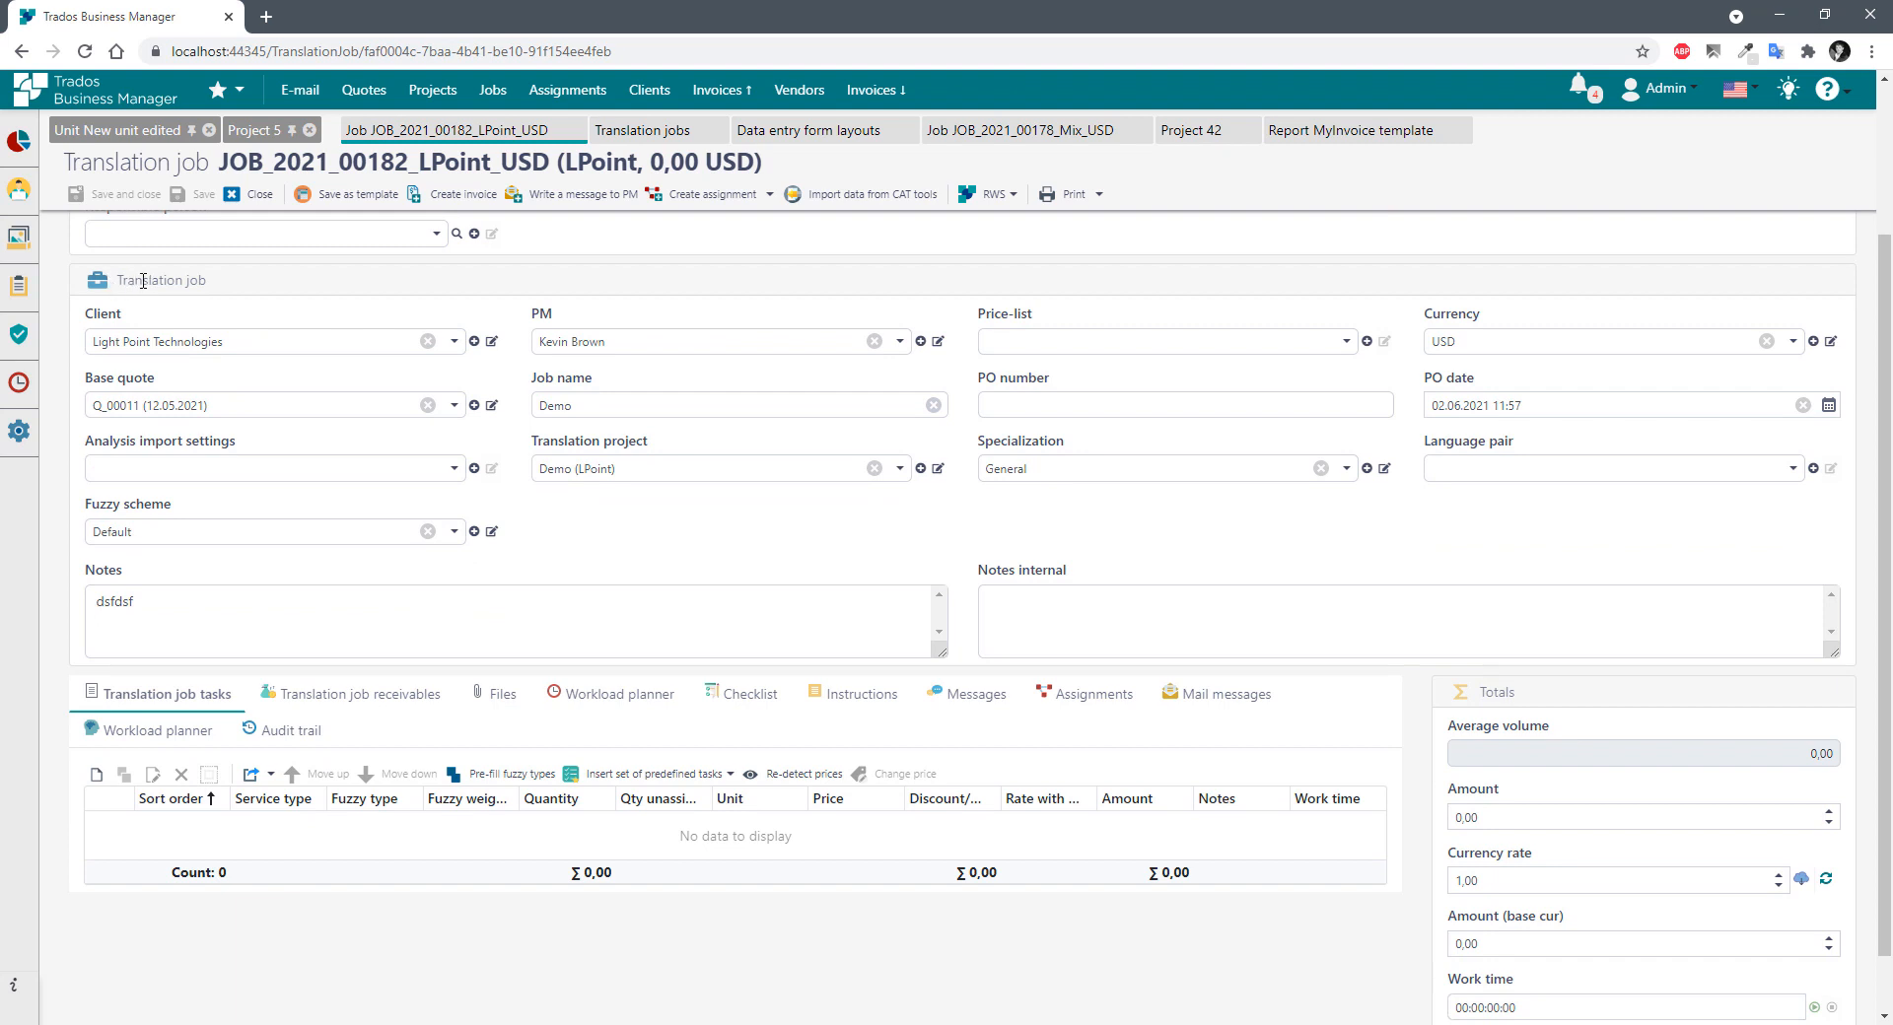
left_click_drag(143, 281, 246, 284)
left_click(264, 284)
scroll(878, 460, "up", 2)
scroll(565, 592, "down", 2)
Inspect the job's Notes and Notes internal fields.
left_click_drag(181, 604, 68, 595)
double_click(129, 613)
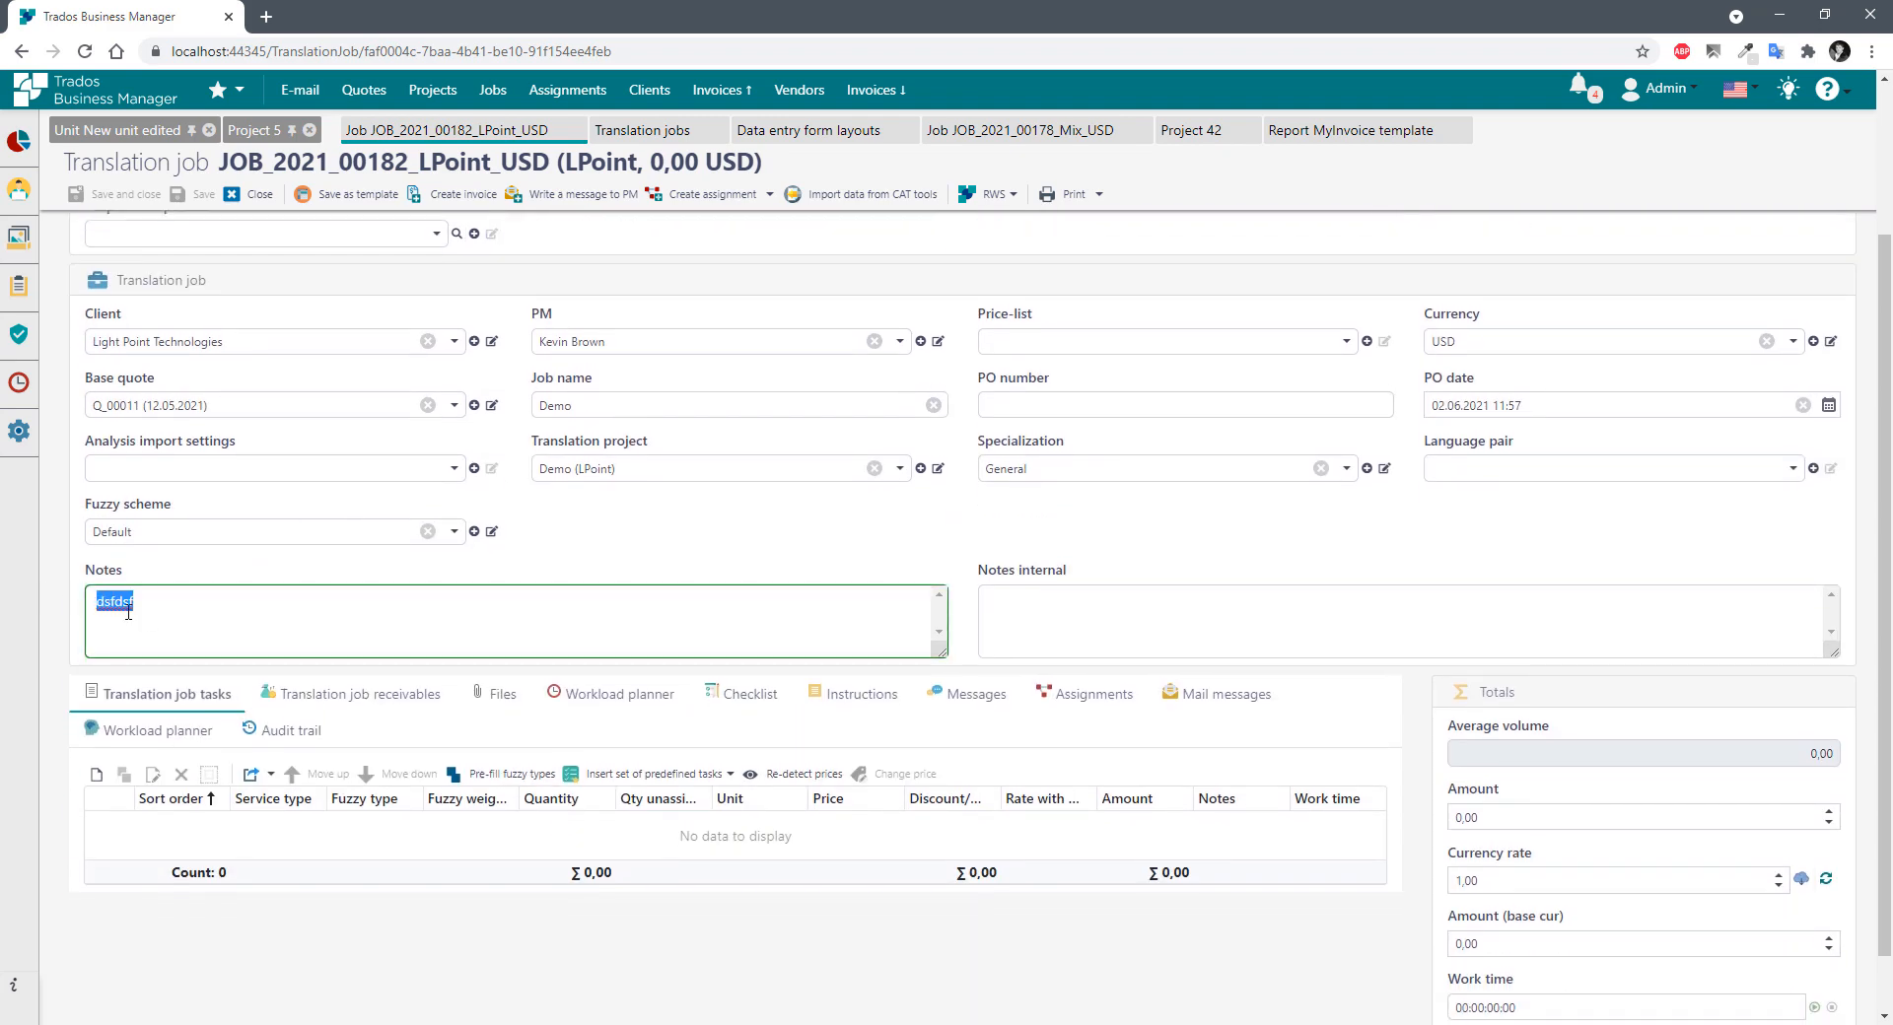
left_click(1051, 614)
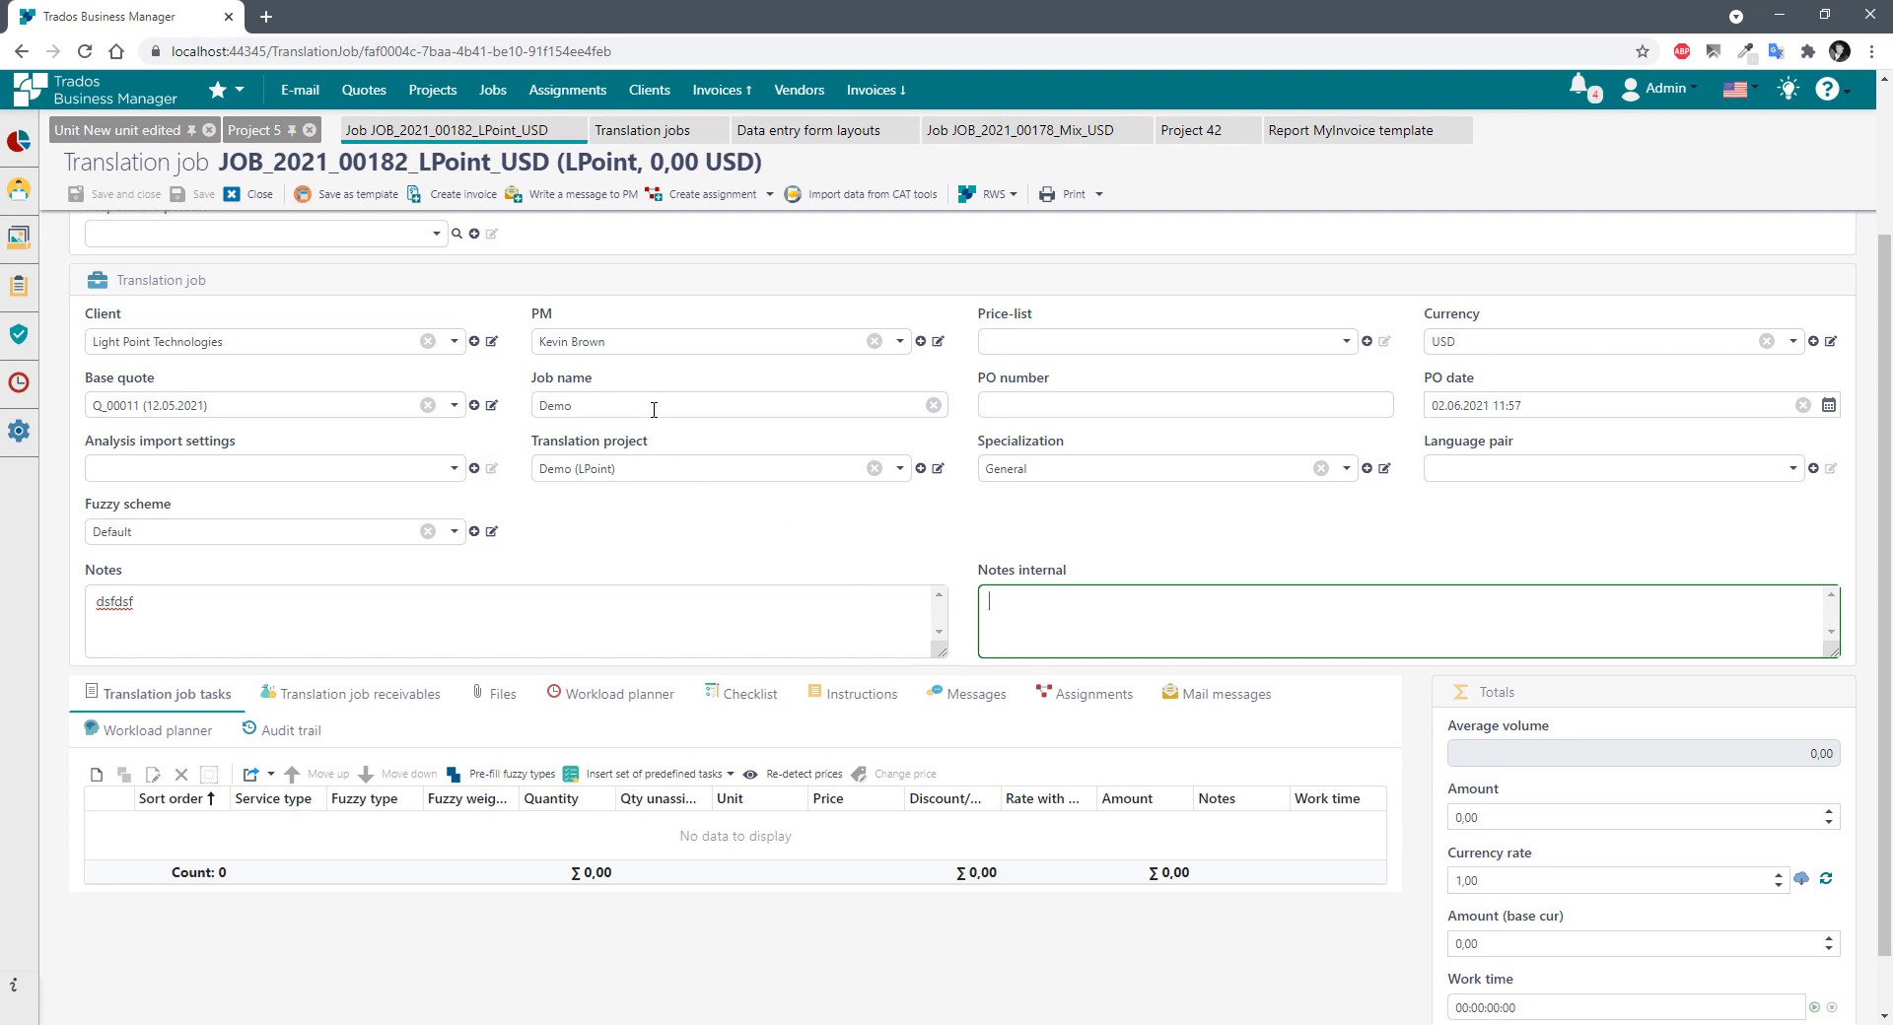
left_click(750, 540)
scroll(838, 546, "down", 1)
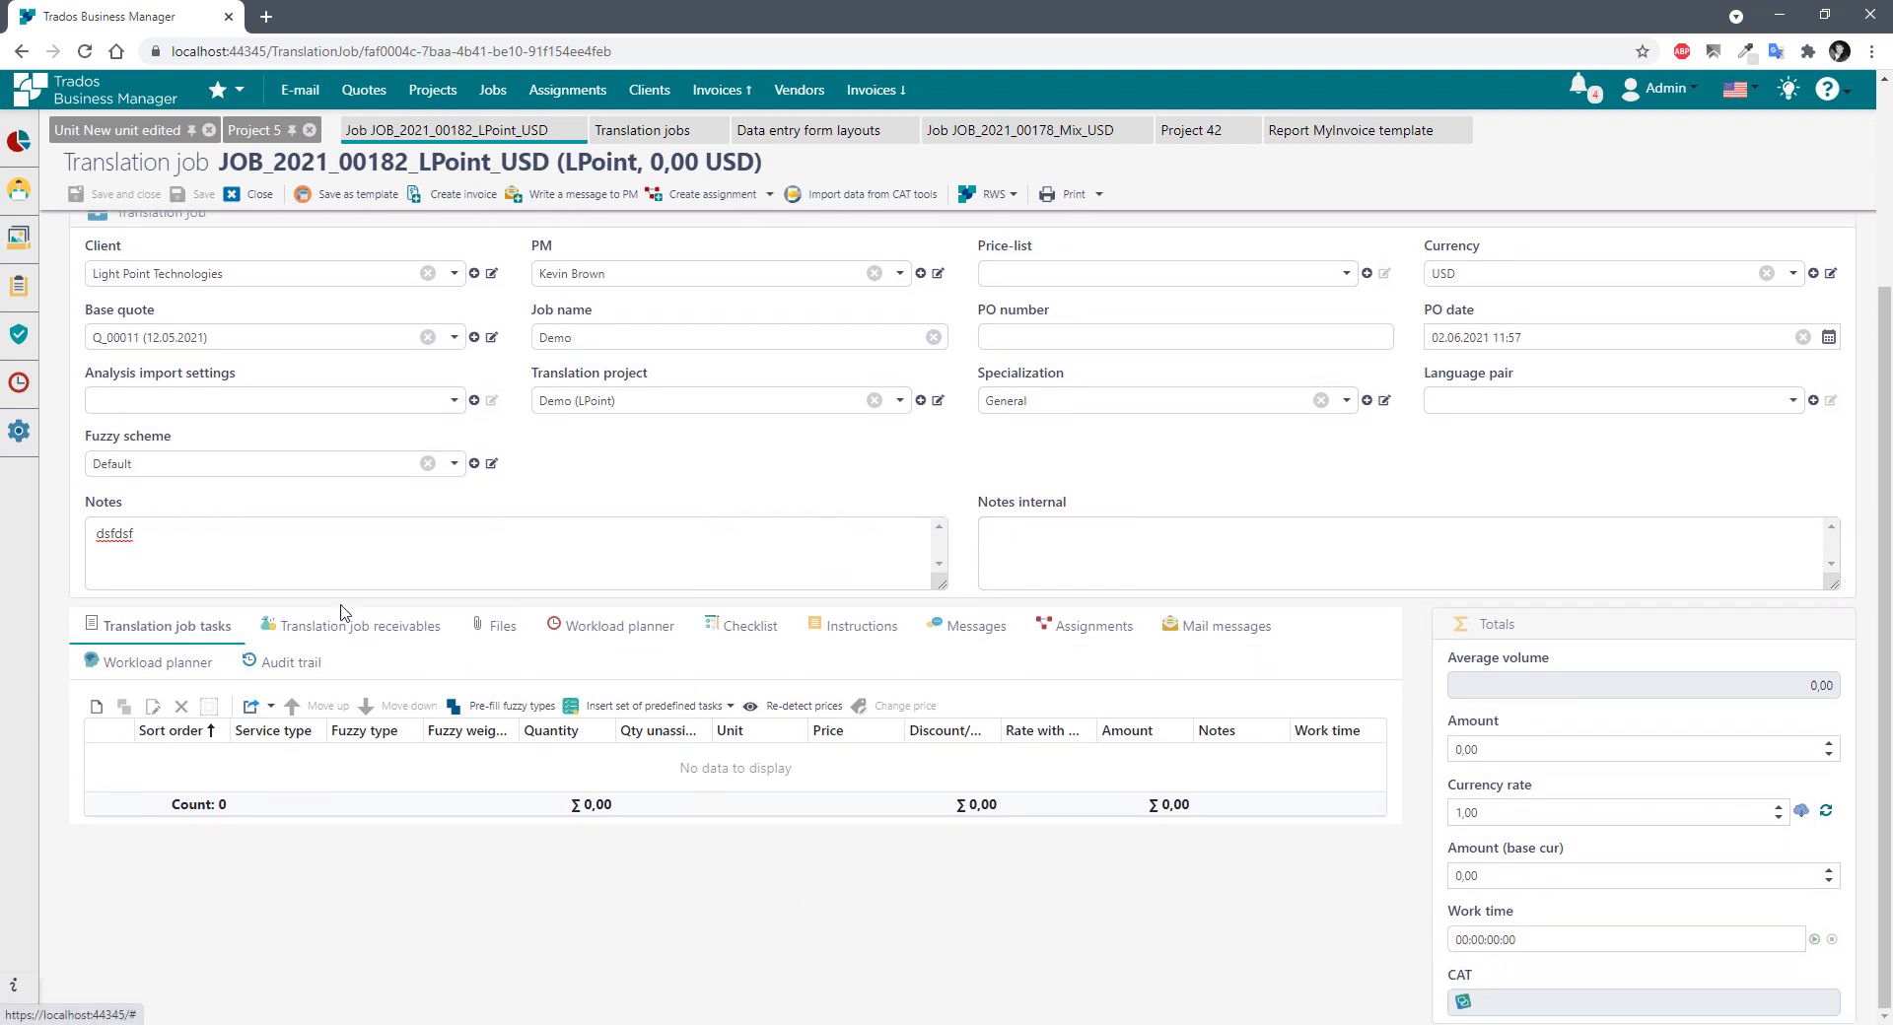
Browse the job's Receivables, Files, Workload planner, Instructions and Tasks tabs.
left_click(301, 636)
left_click(503, 627)
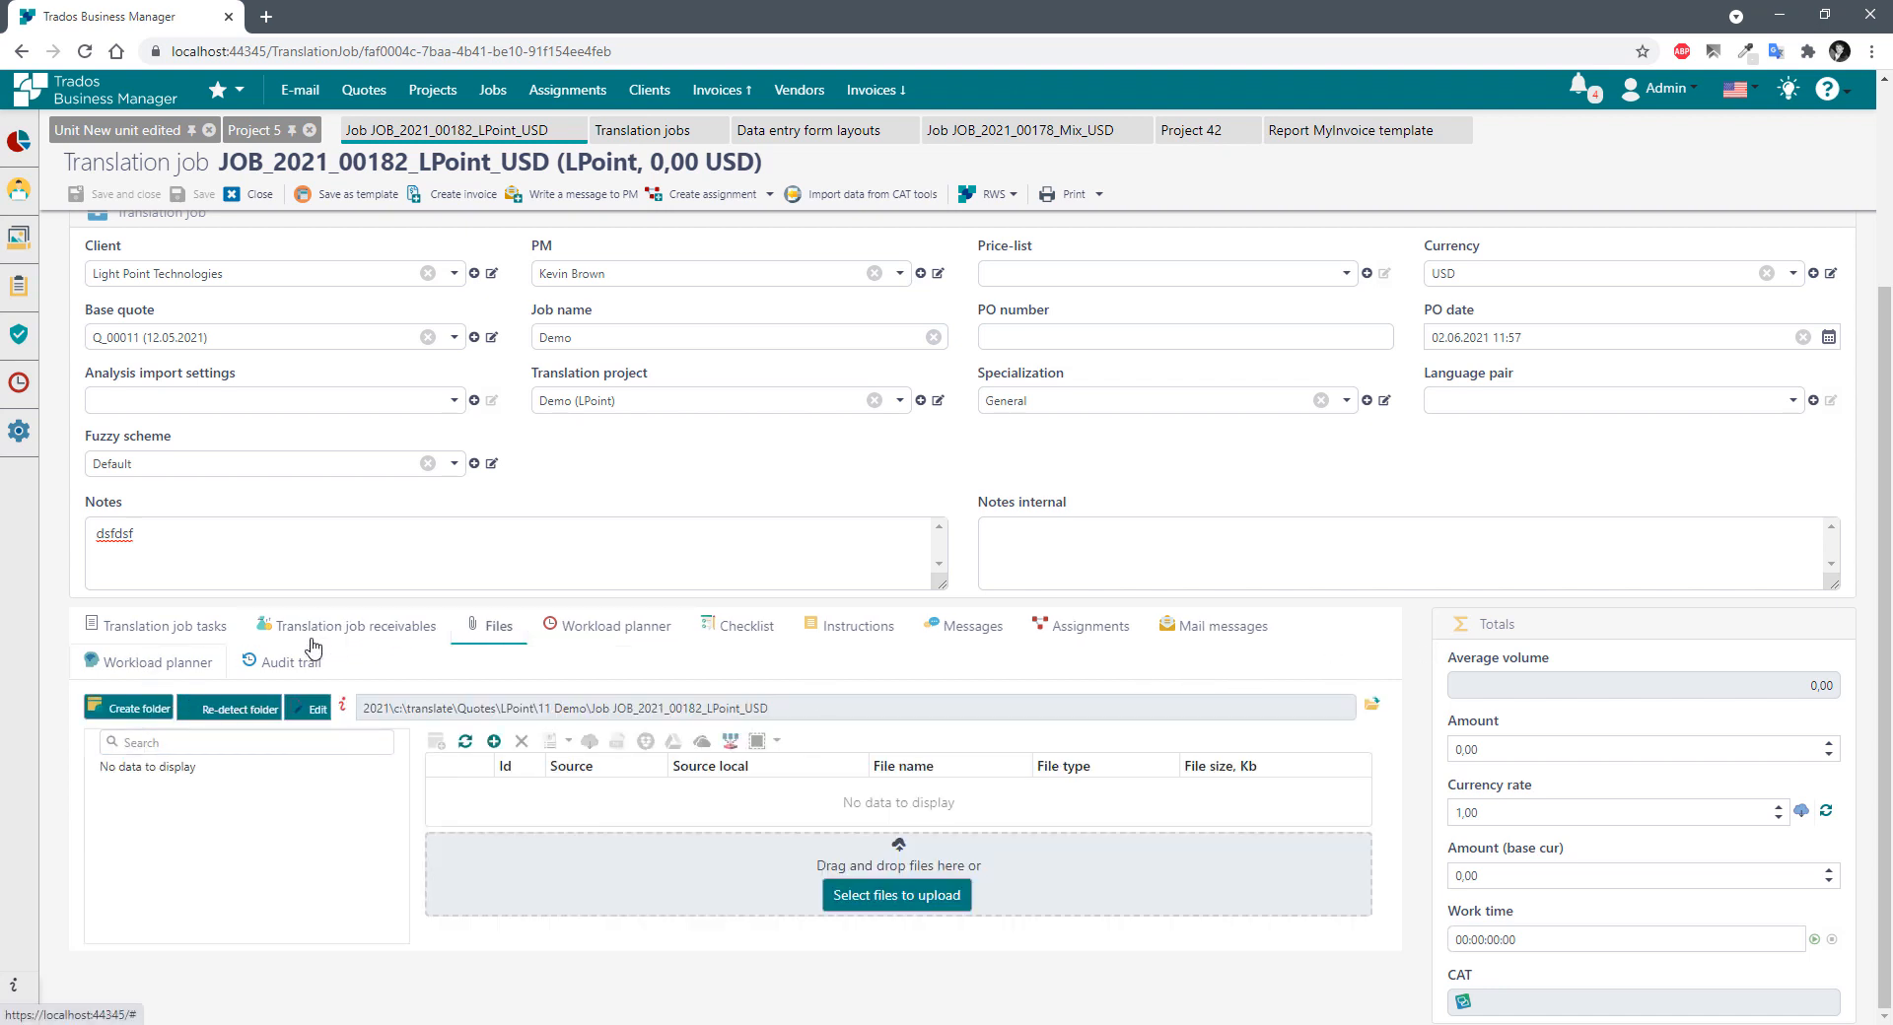
left_click(632, 627)
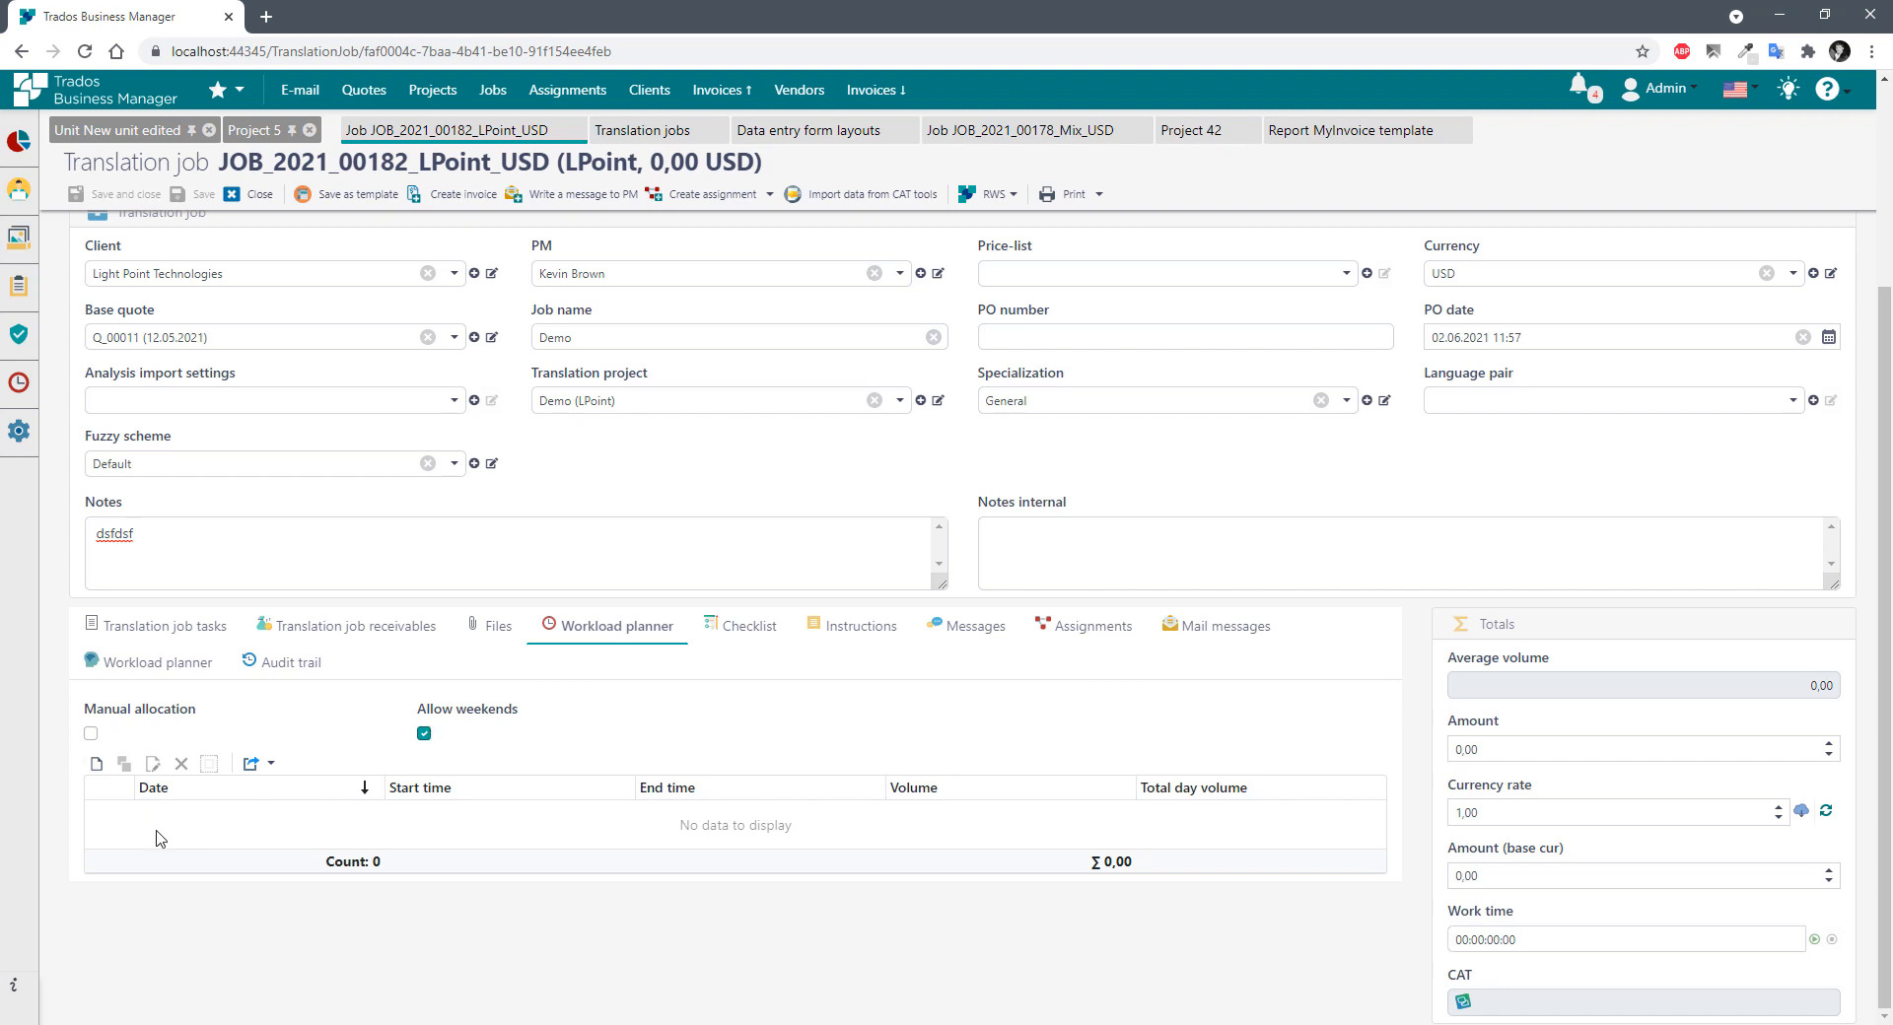
left_click(133, 663)
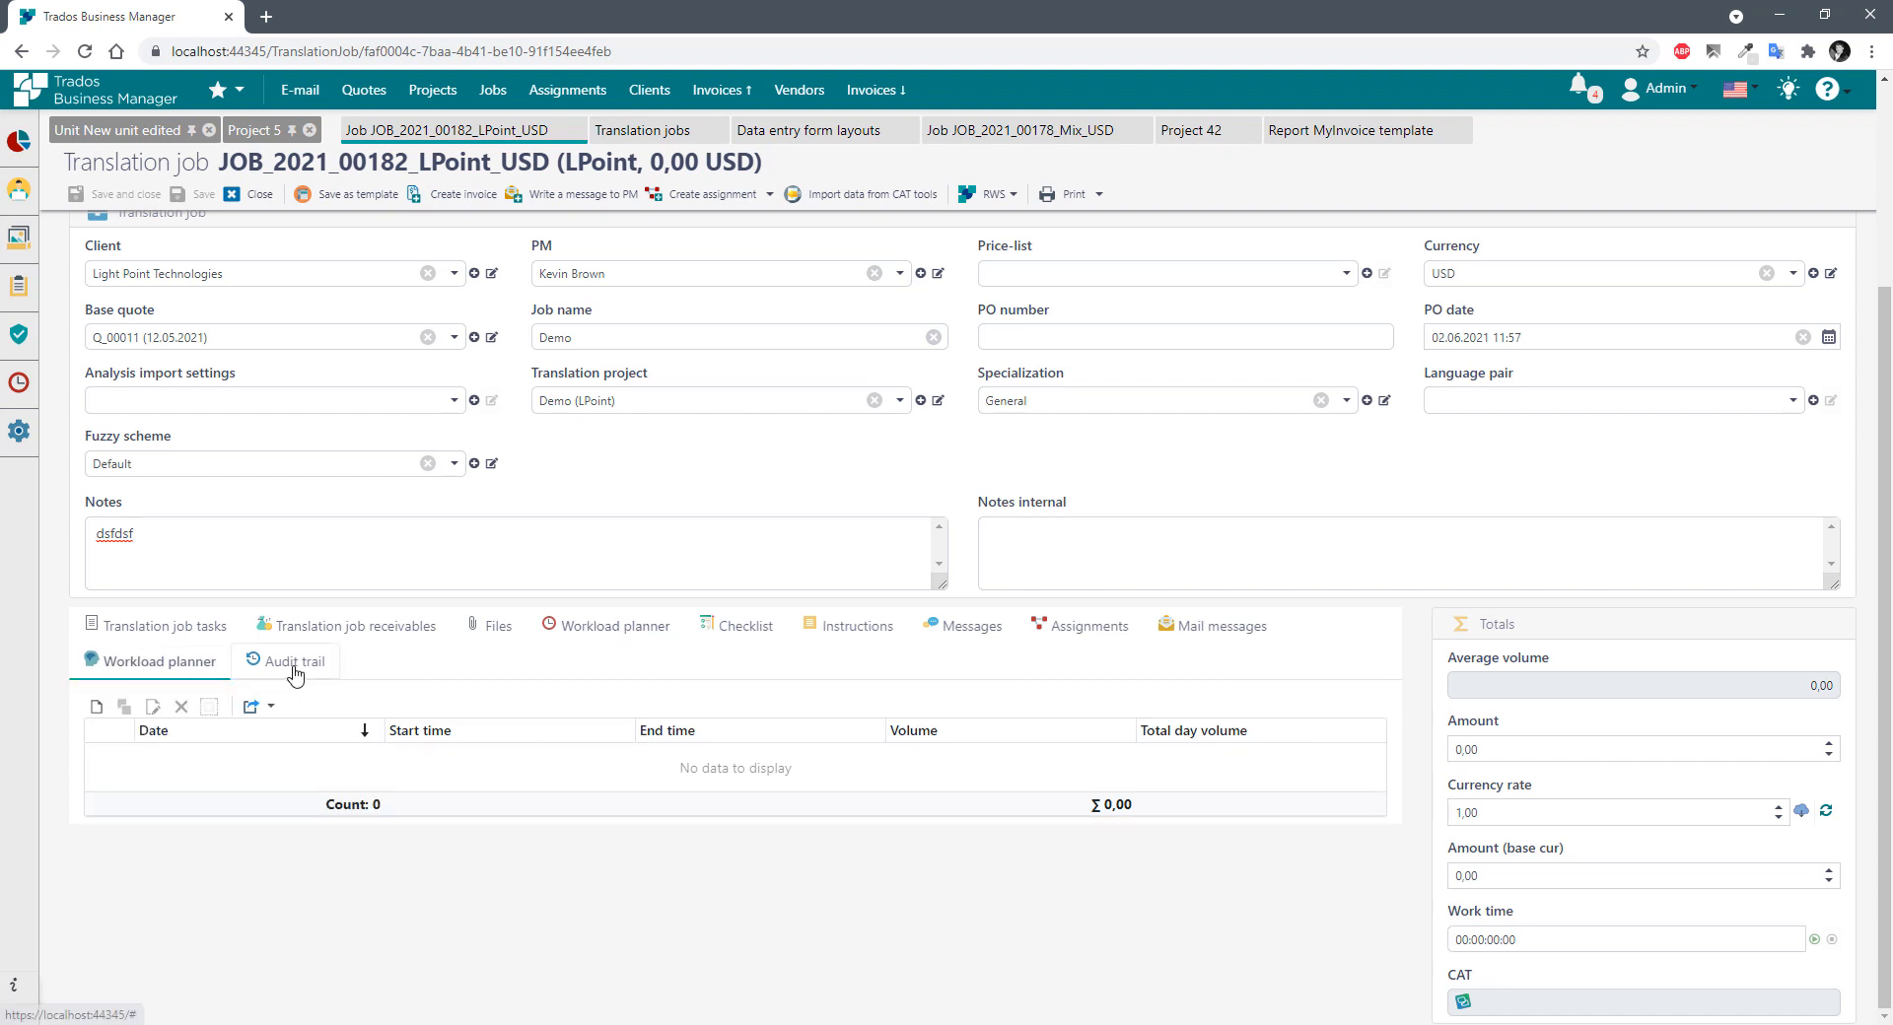
left_click(854, 627)
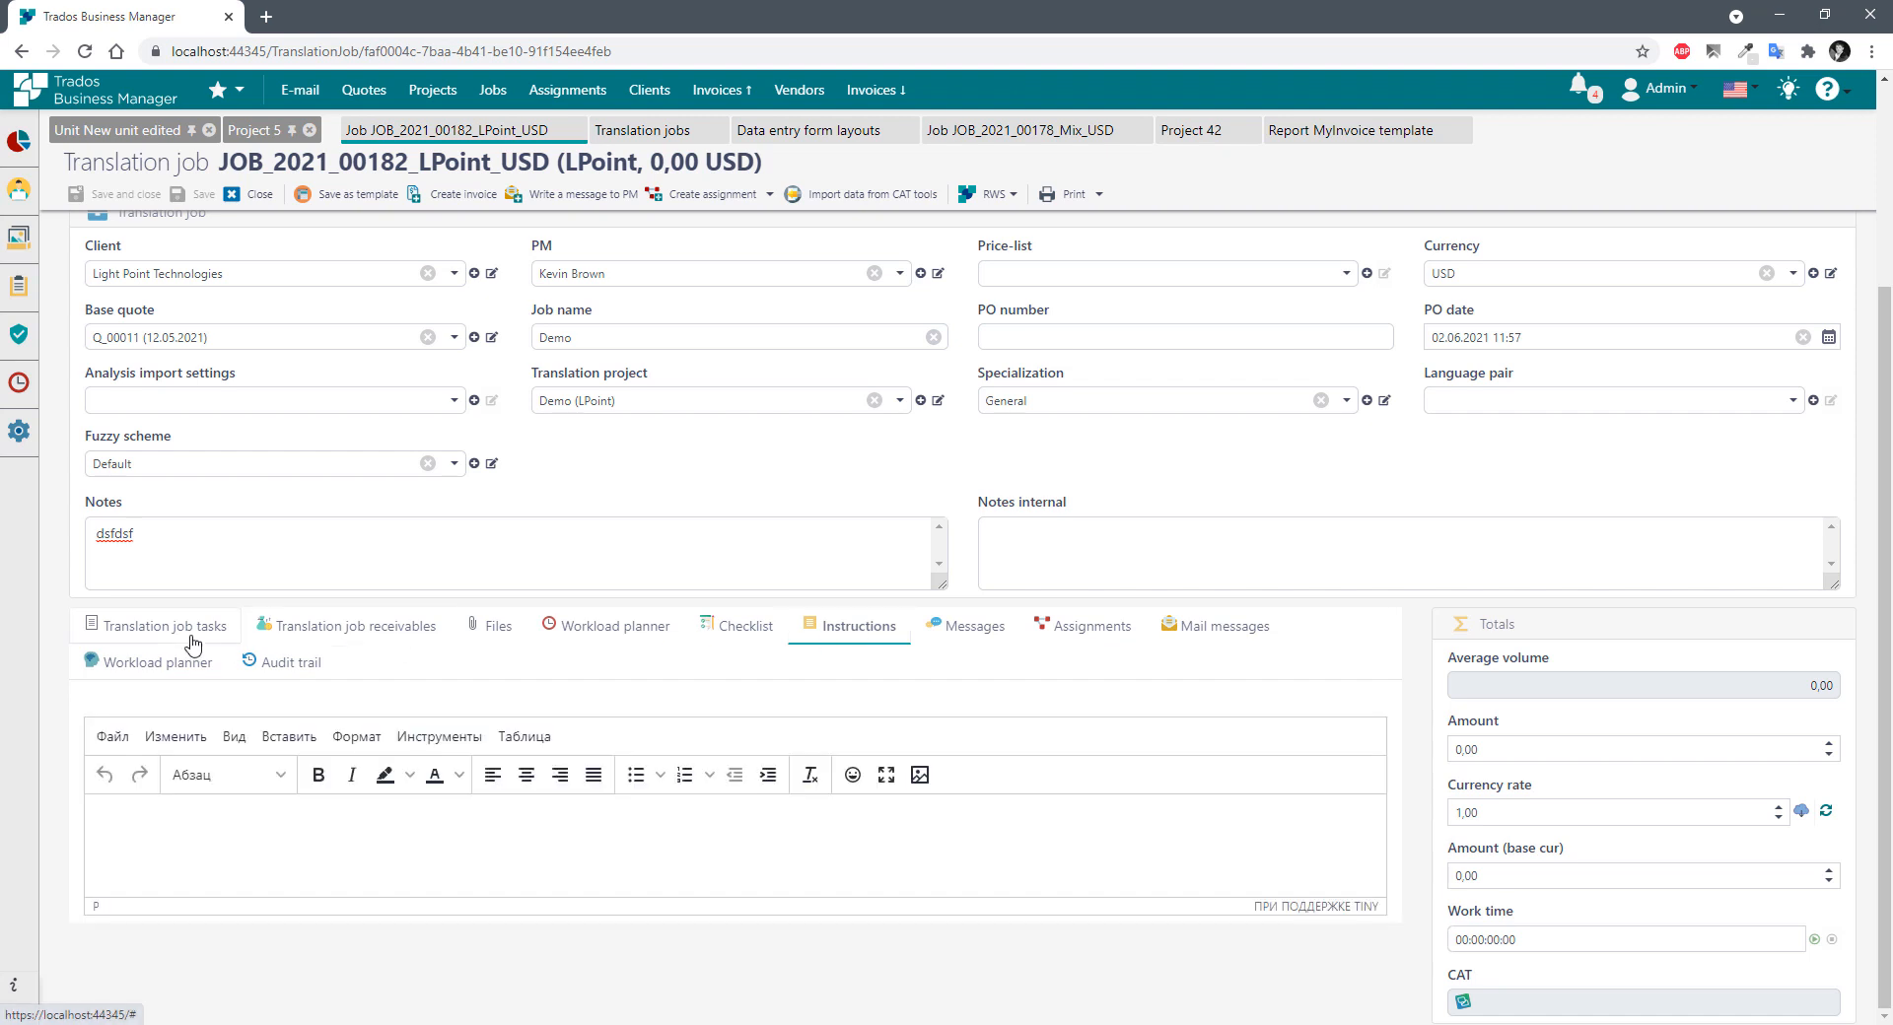
left_click(168, 626)
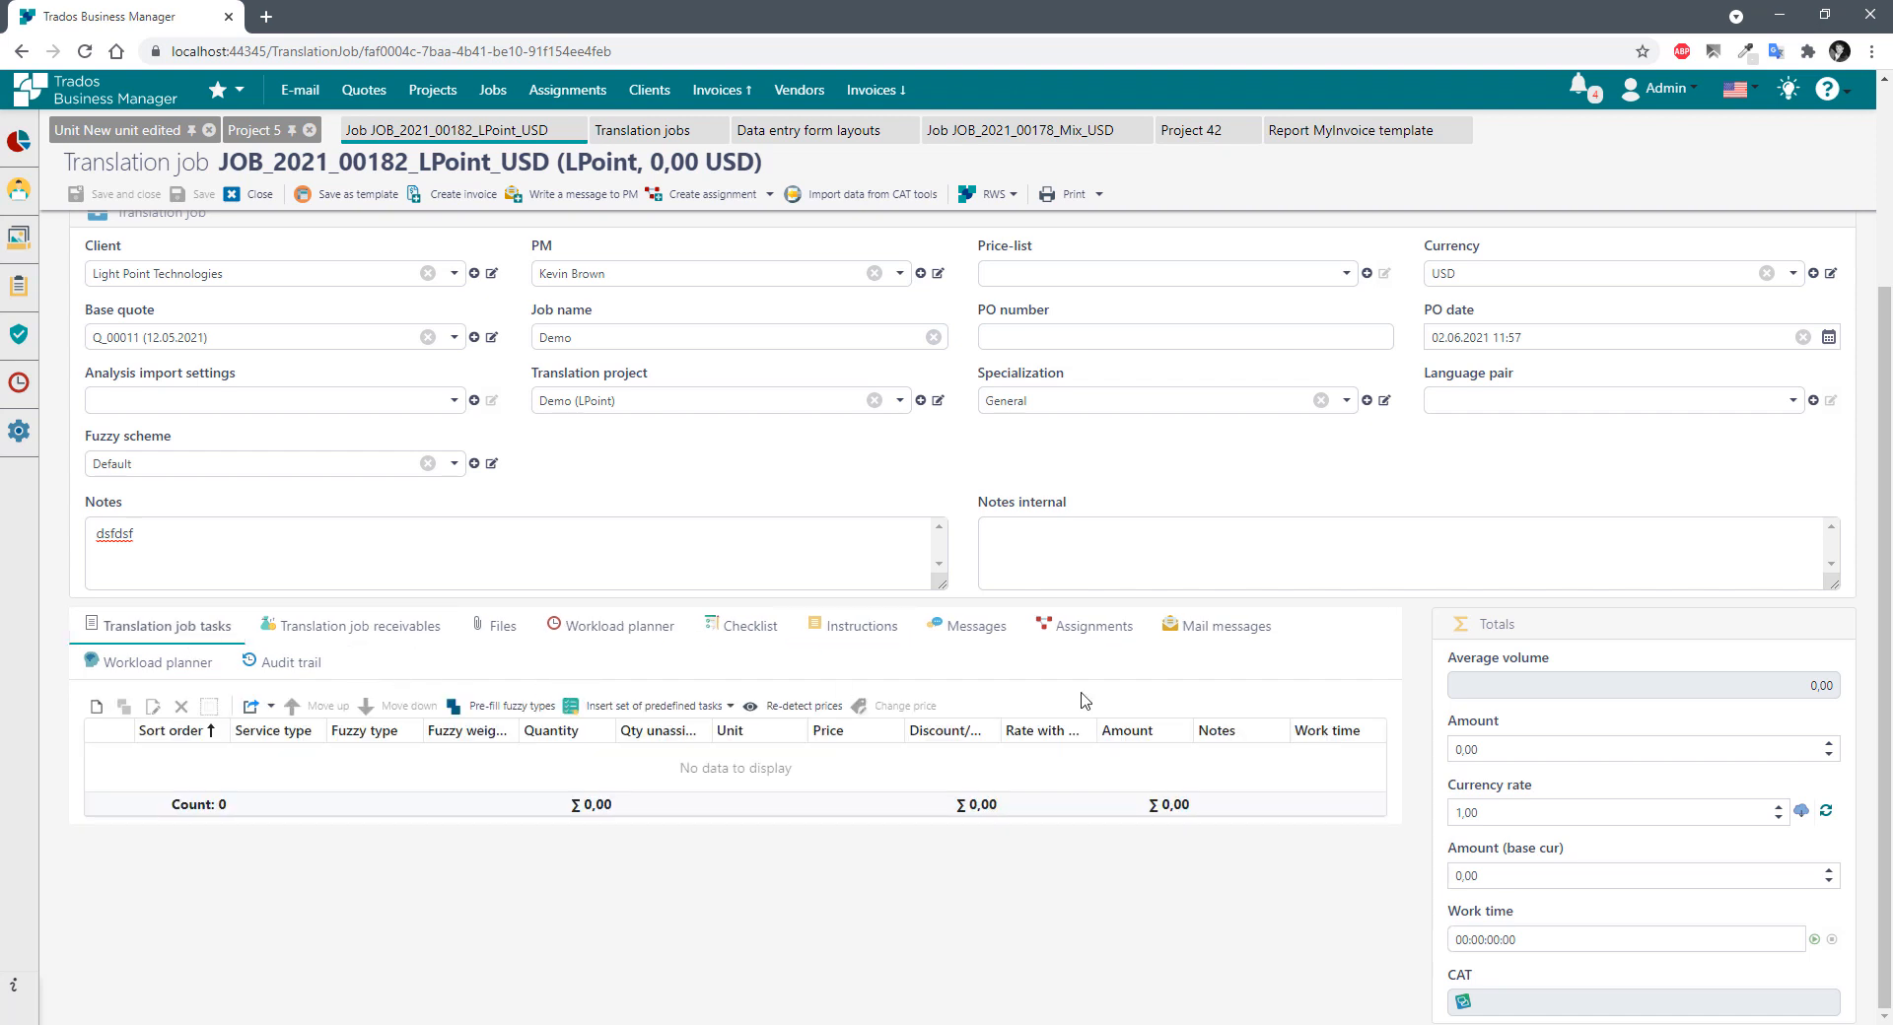
Review the fields in the job's Totals panel.
double_click(1500, 626)
scroll(123, 315, "up", 1)
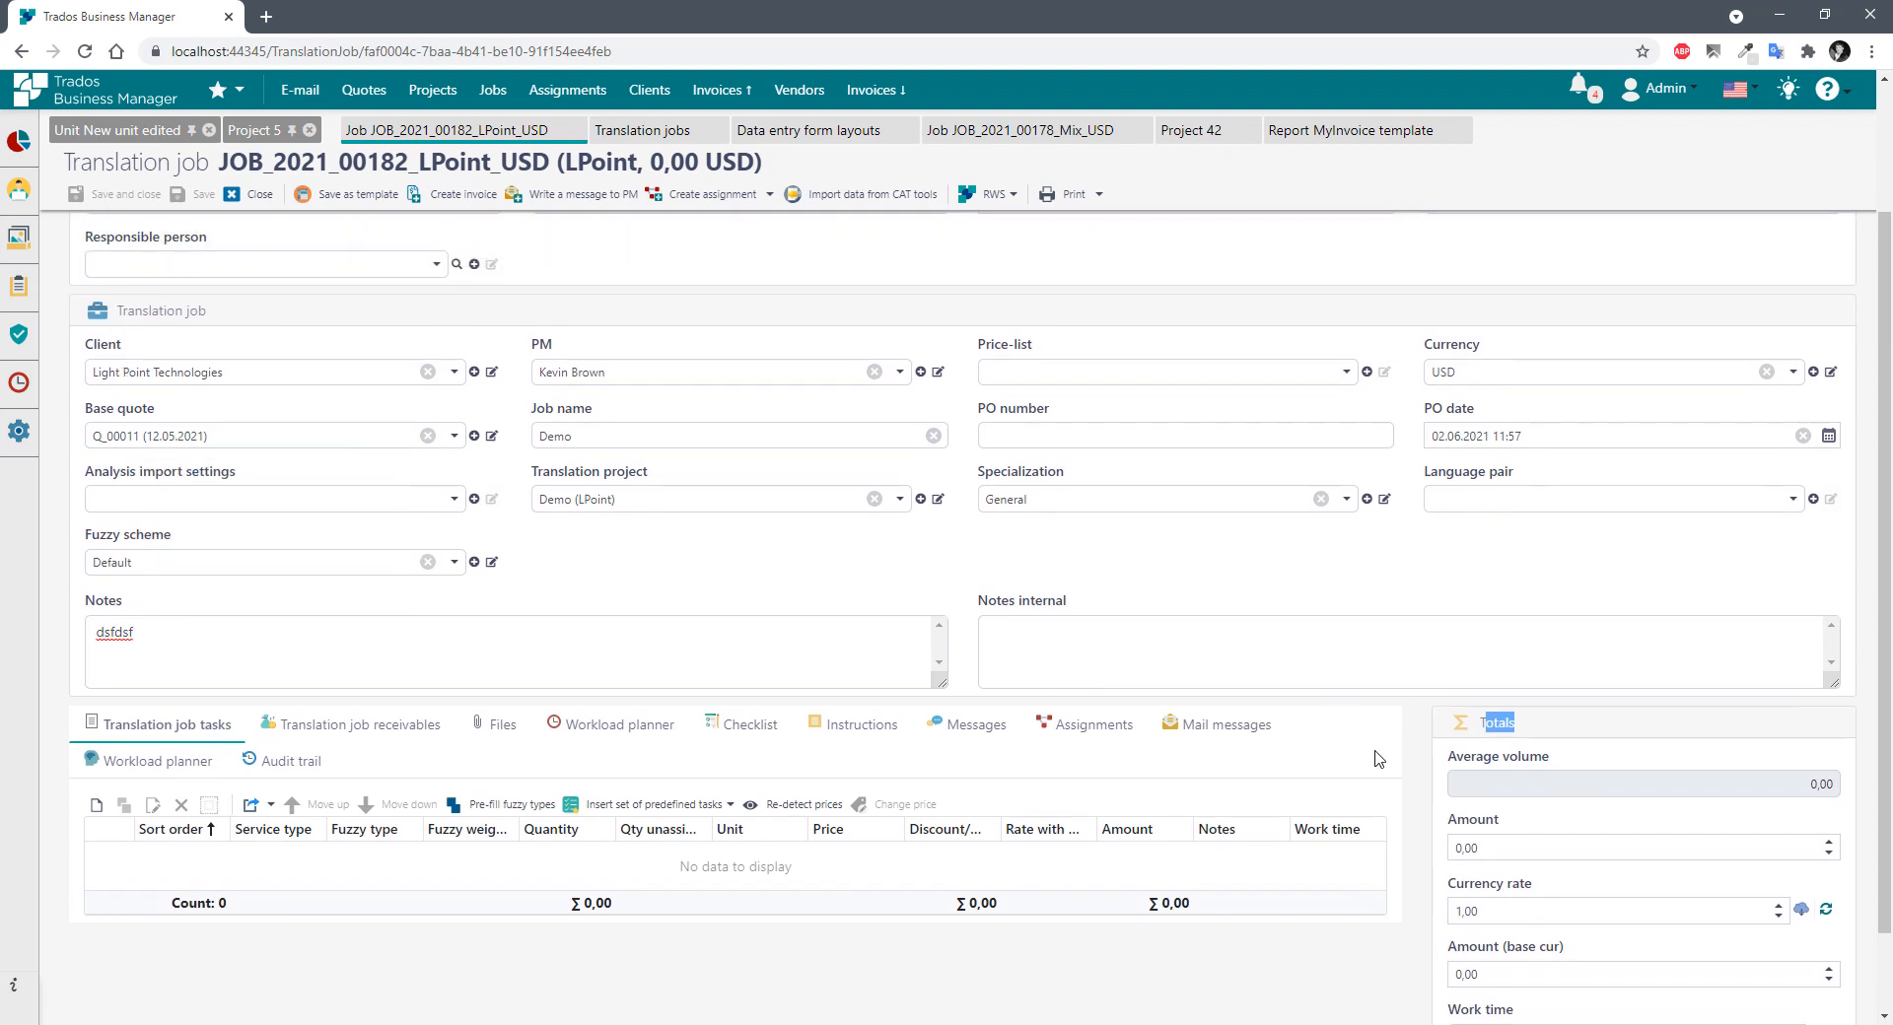
scroll(1497, 764, "down", 1)
scroll(1496, 764, "up", 1)
scroll(1521, 734, "down", 1)
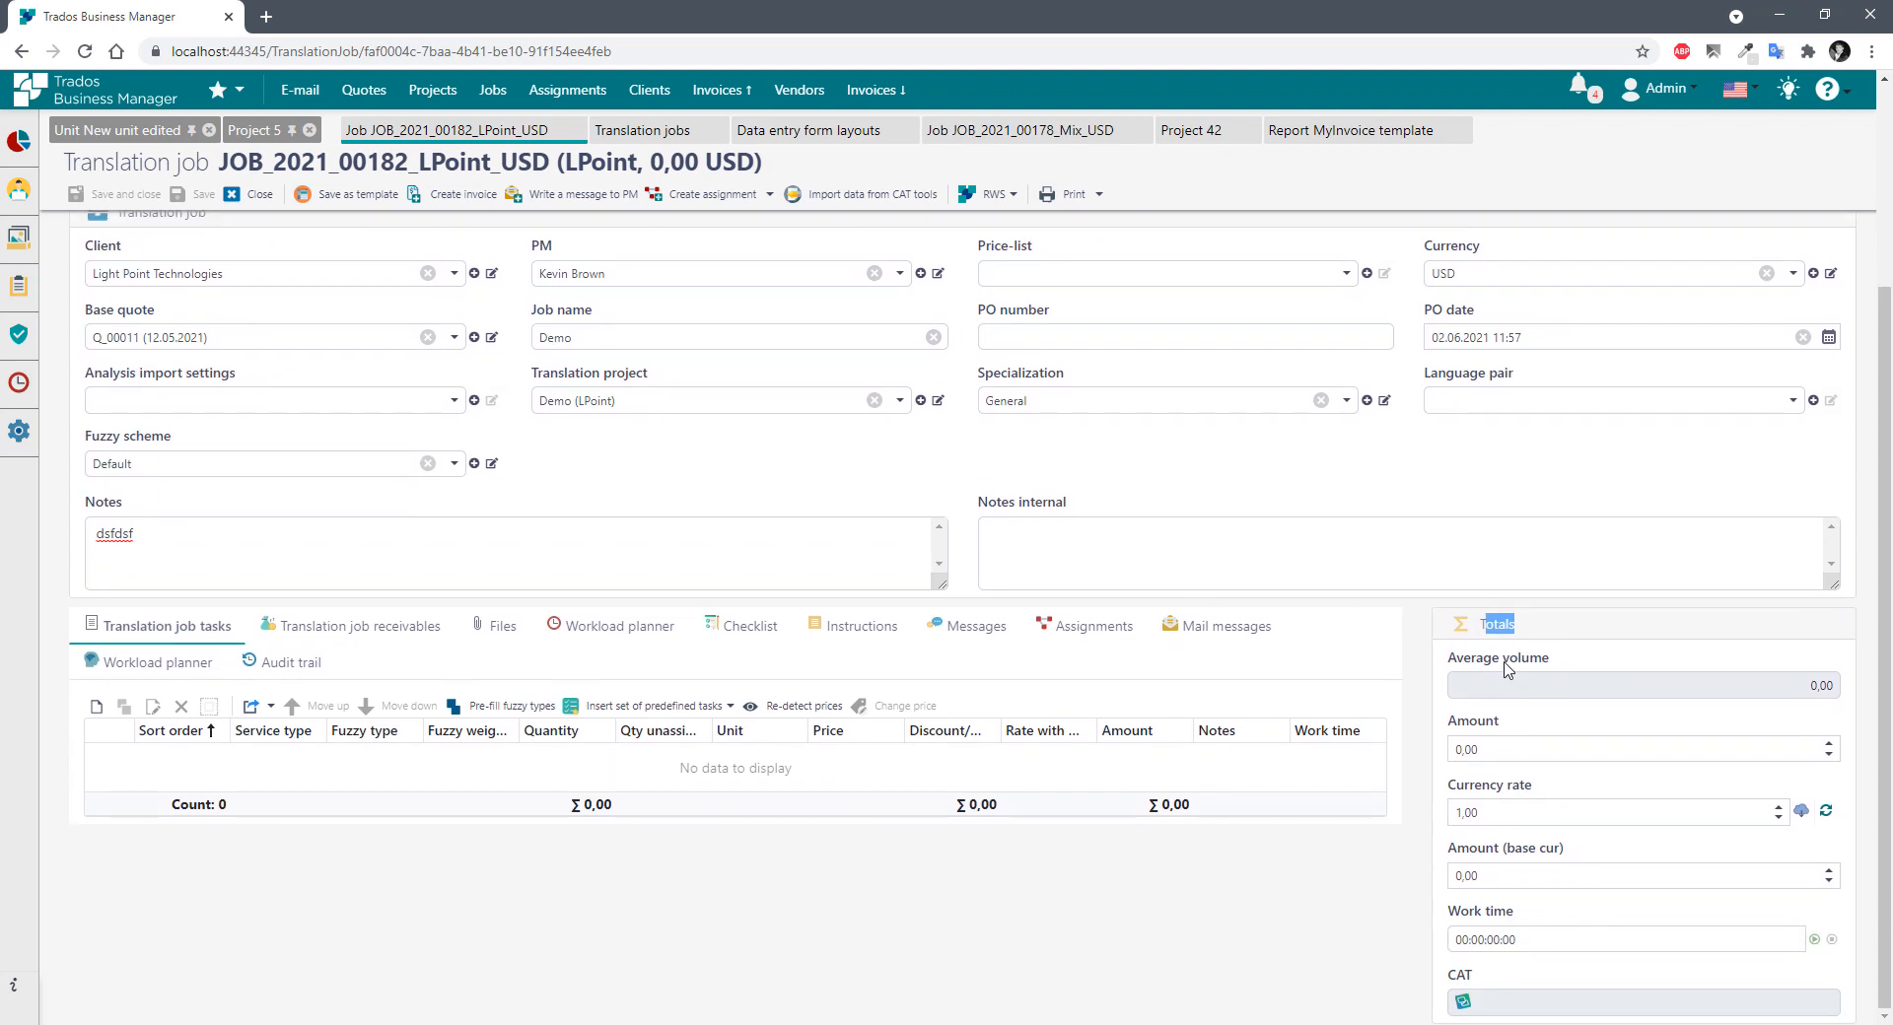
left_click(1506, 667)
left_click_drag(1481, 664, 1285, 935)
left_click(1285, 935)
scroll(1248, 895, "up", 3)
scroll(1388, 836, "down", 3)
scroll(1026, 769, "up", 2)
scroll(718, 517, "up", 1)
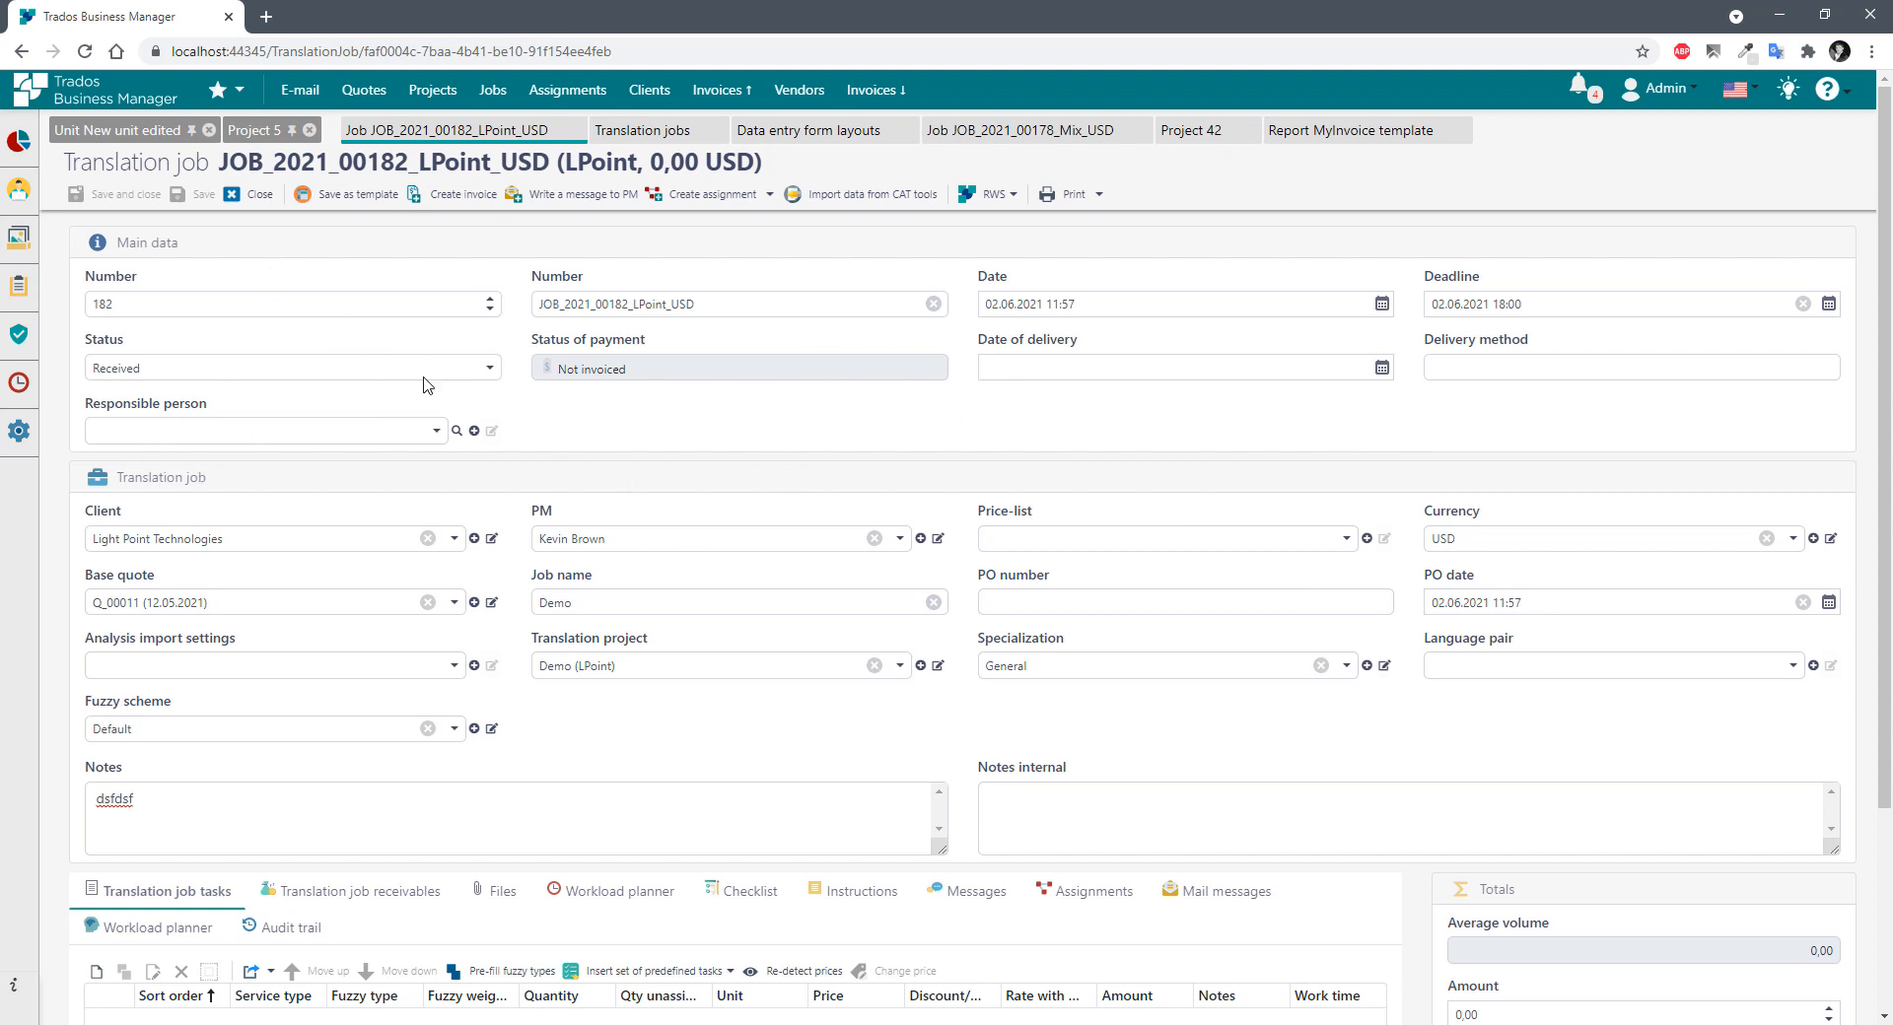
Open the layouts list and make a copy of the TranslationJob_DetailView layout.
mouse_move(18, 431)
left_click(138, 466)
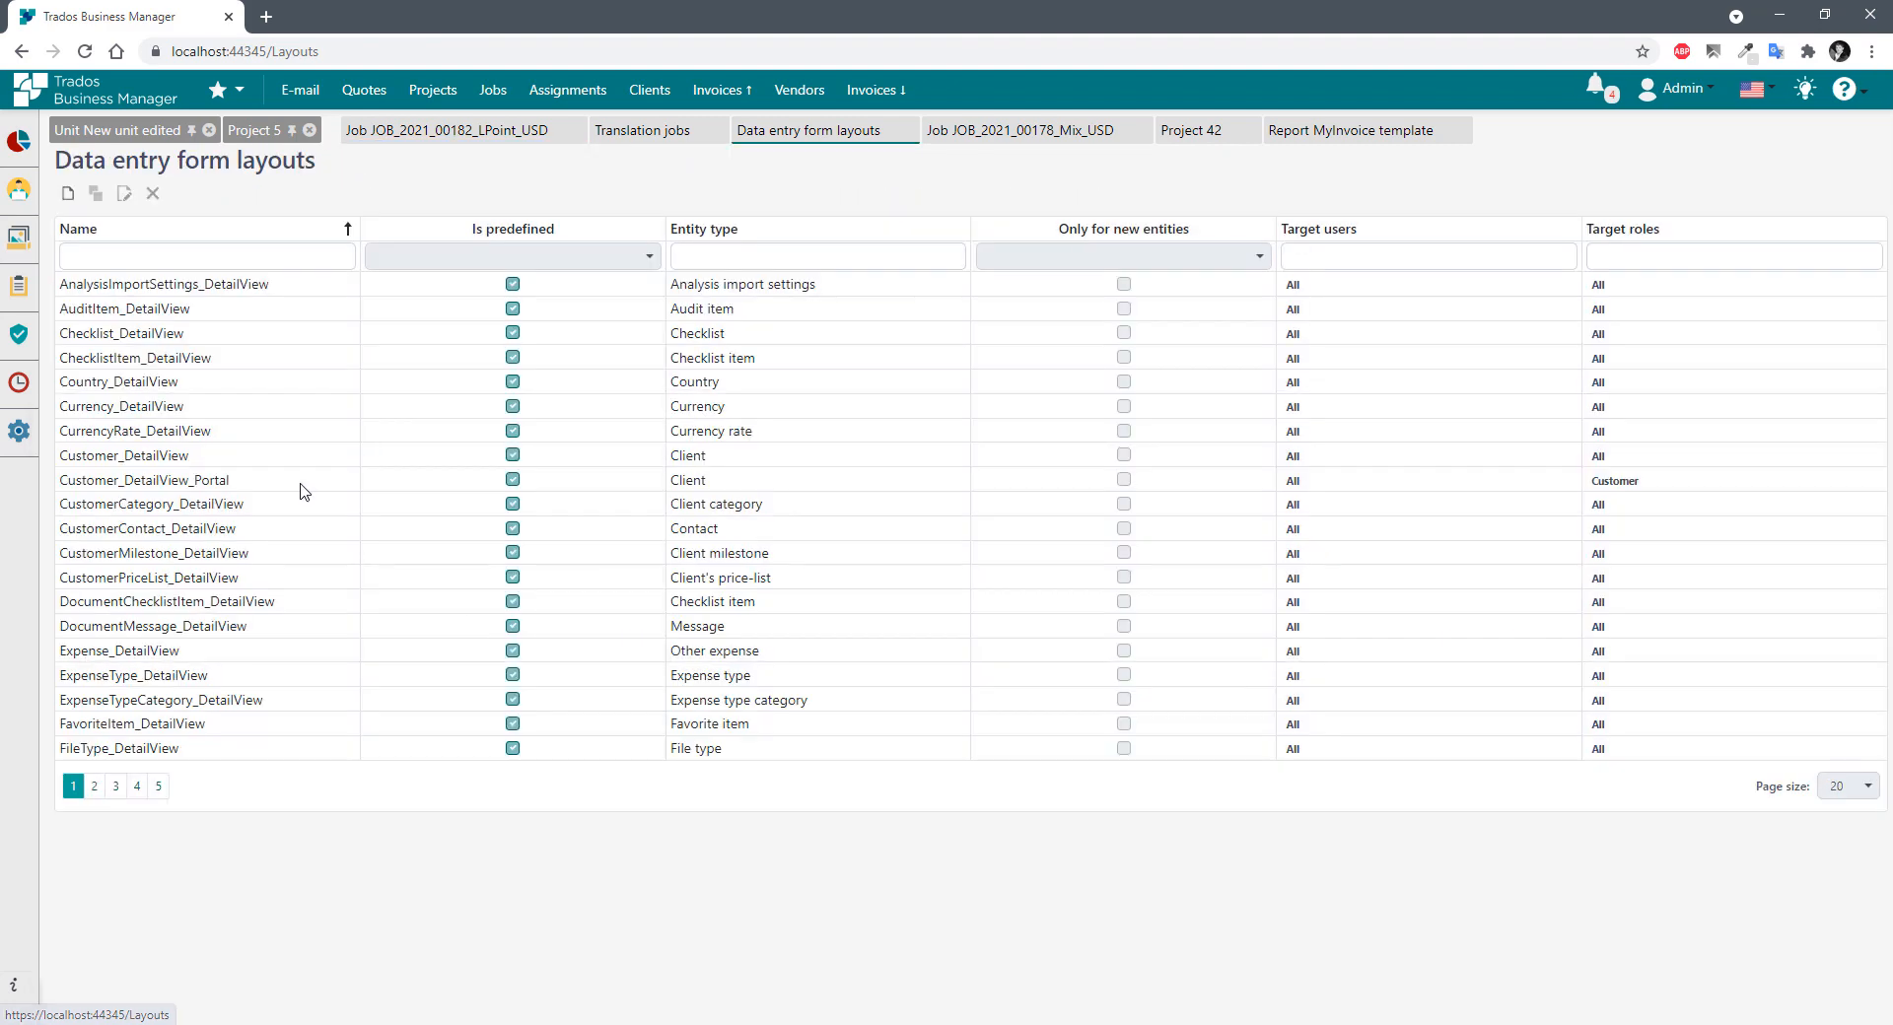
left_click(772, 259)
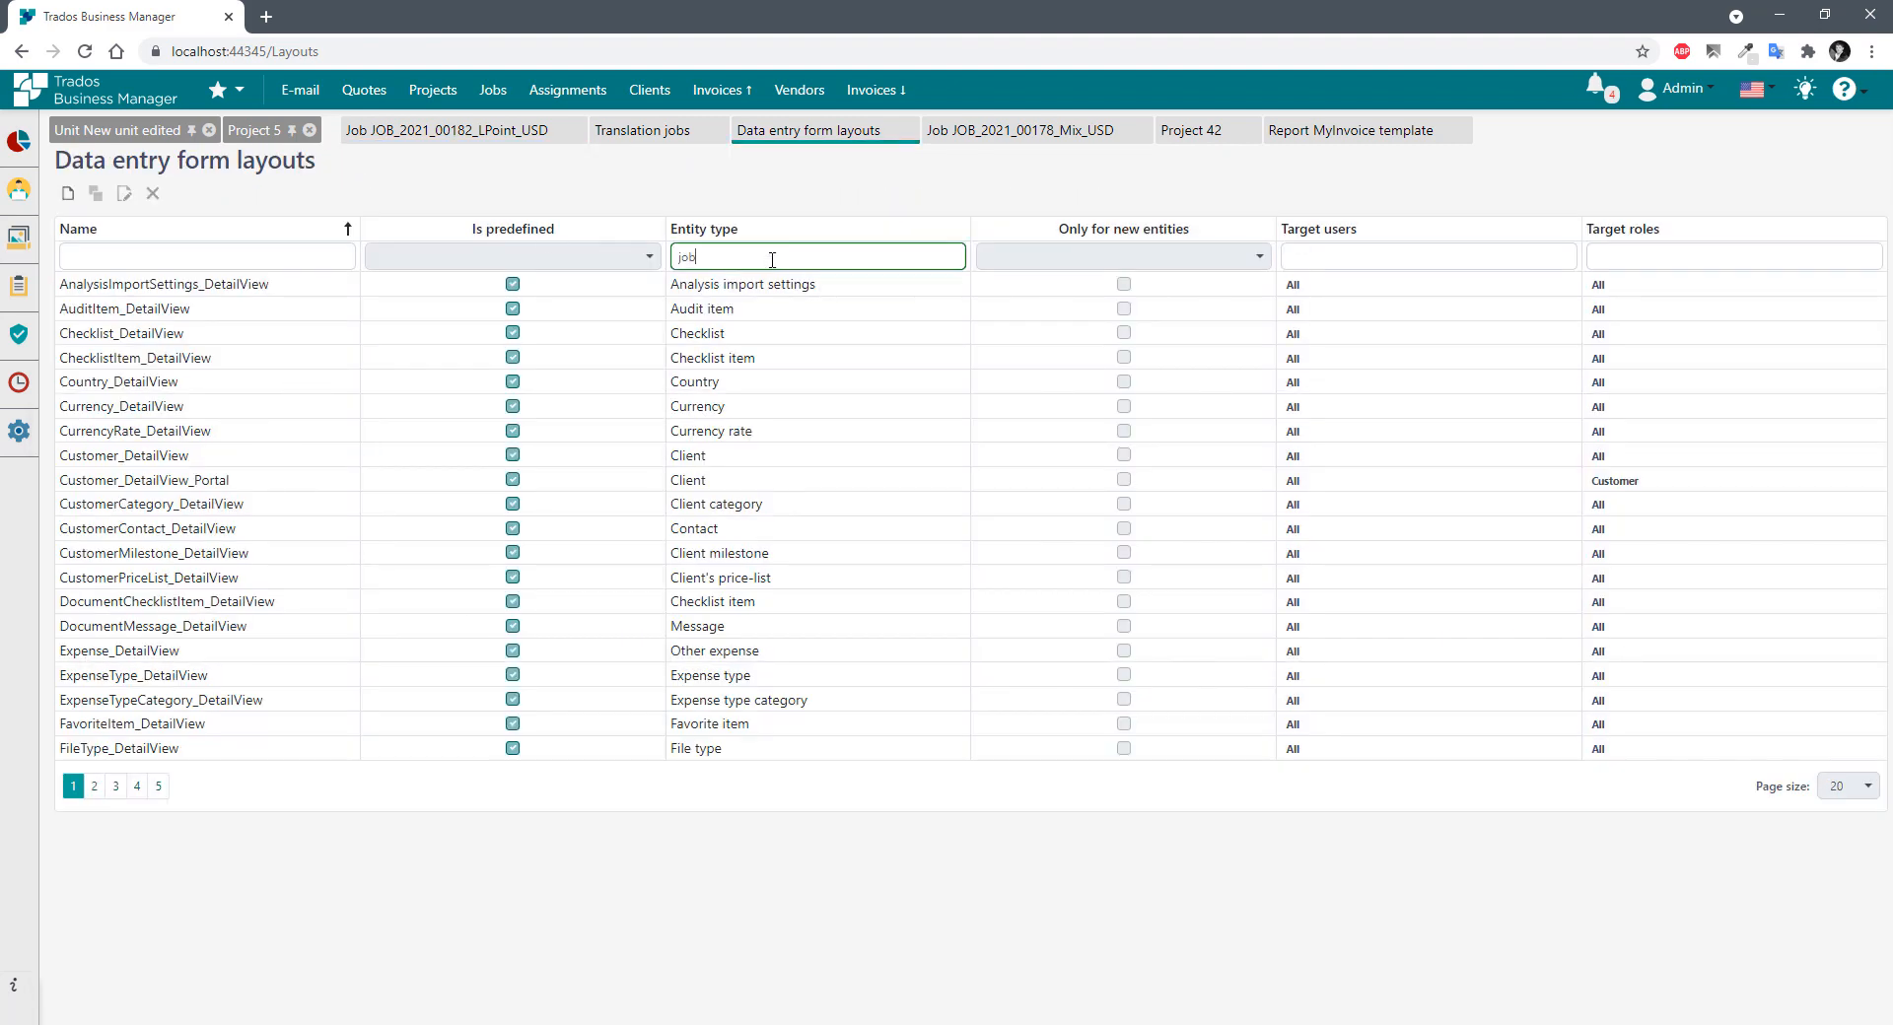
left_click(201, 284)
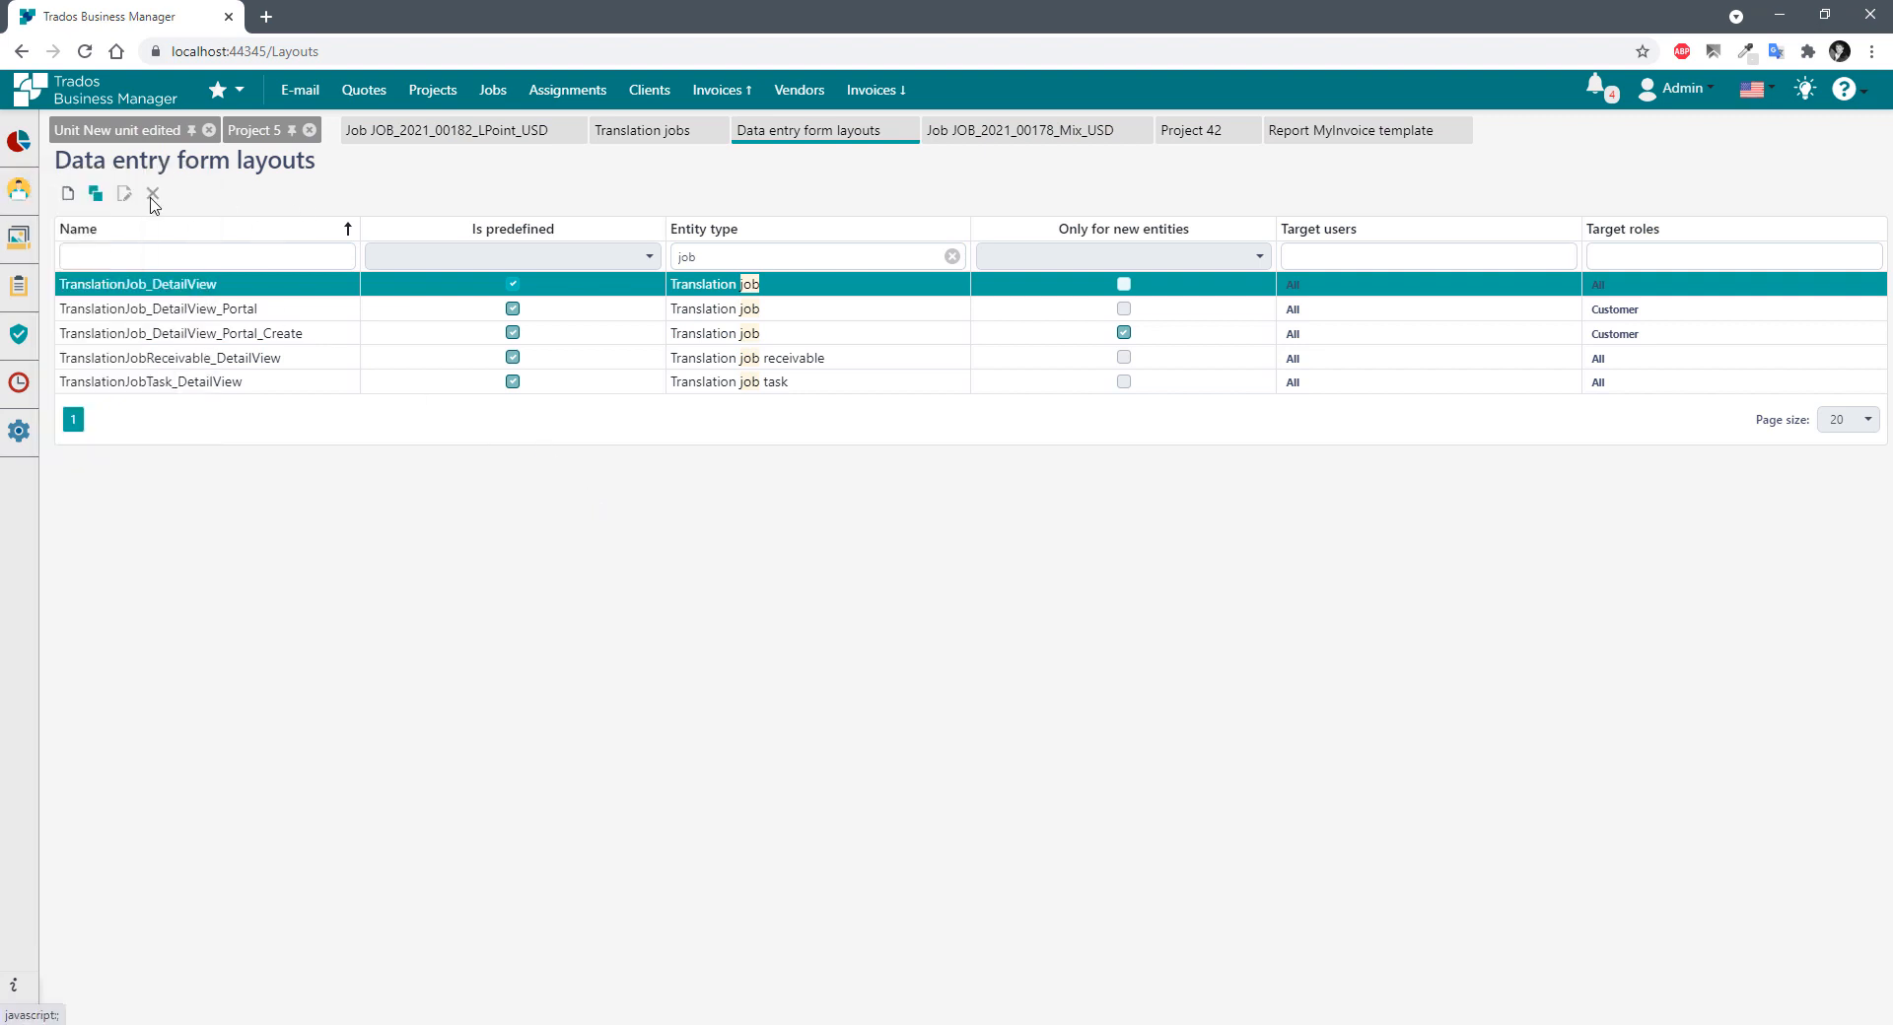
left_click(96, 197)
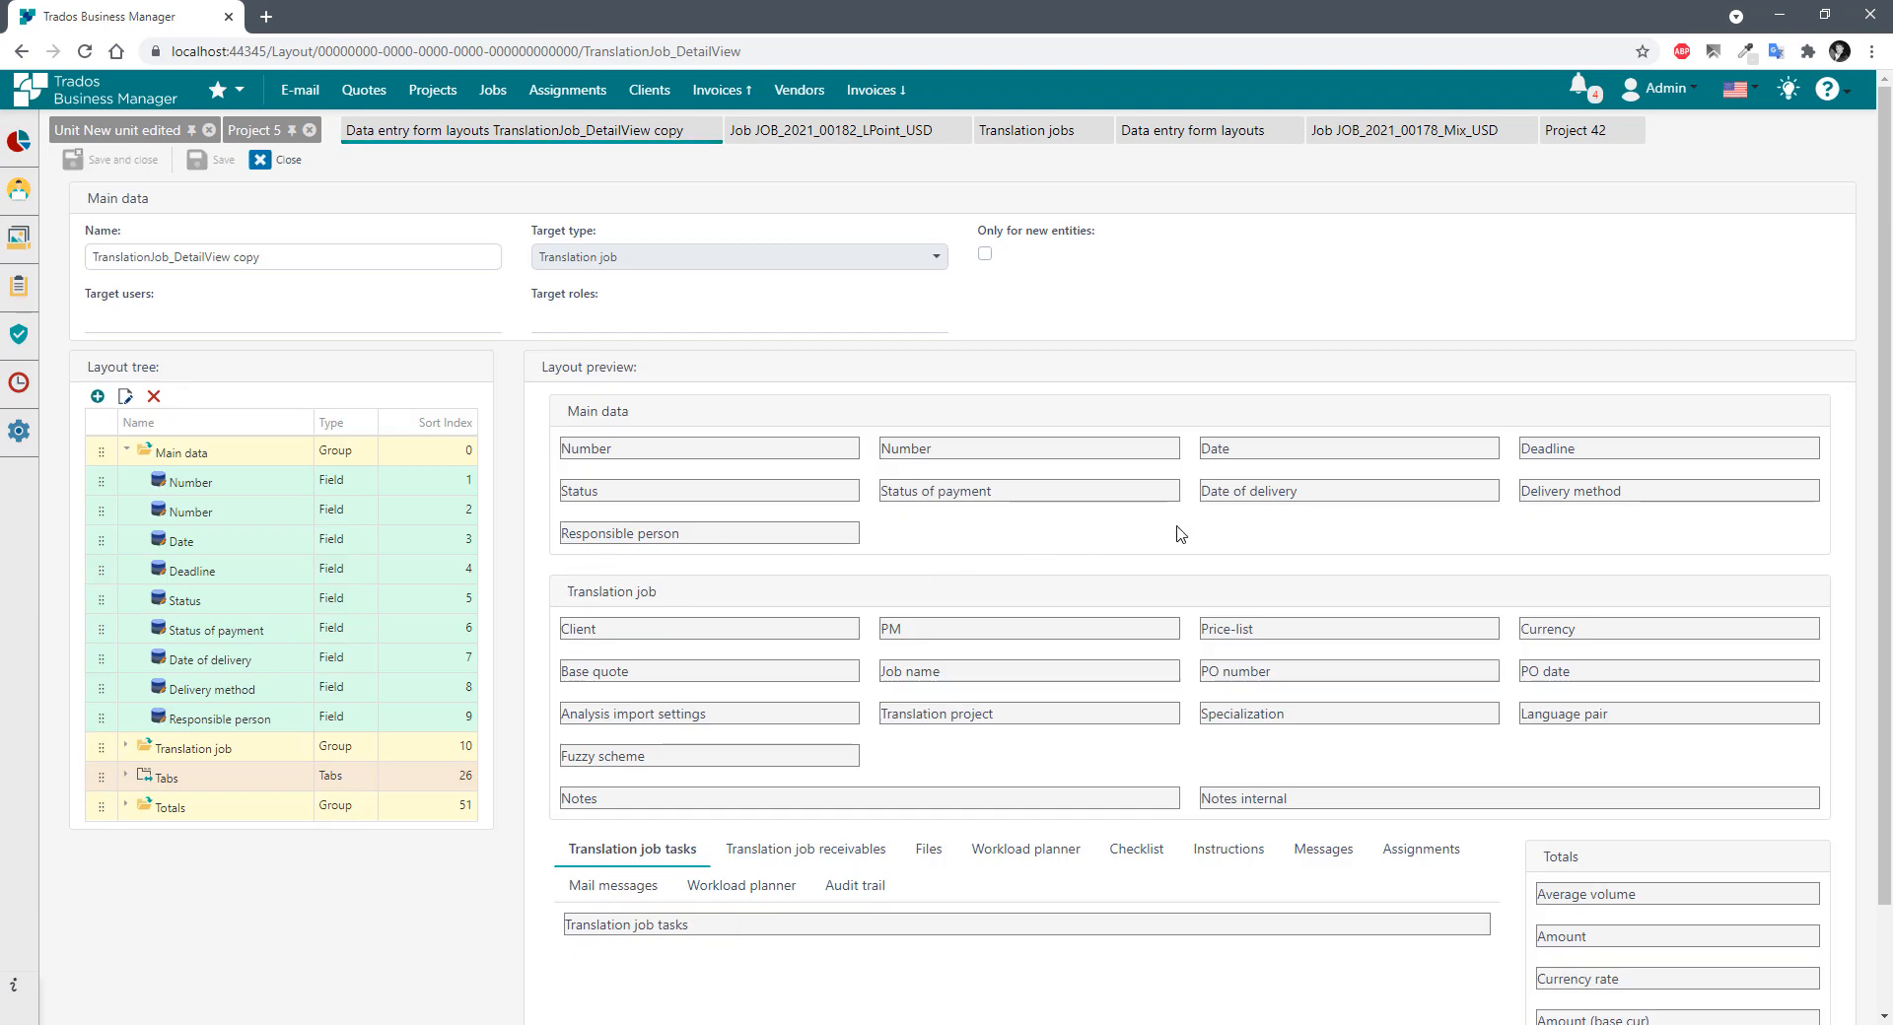
Review the copy's preview: Main data, Translation job, the tabs and the Totals group.
scroll(1179, 536, "down", 2)
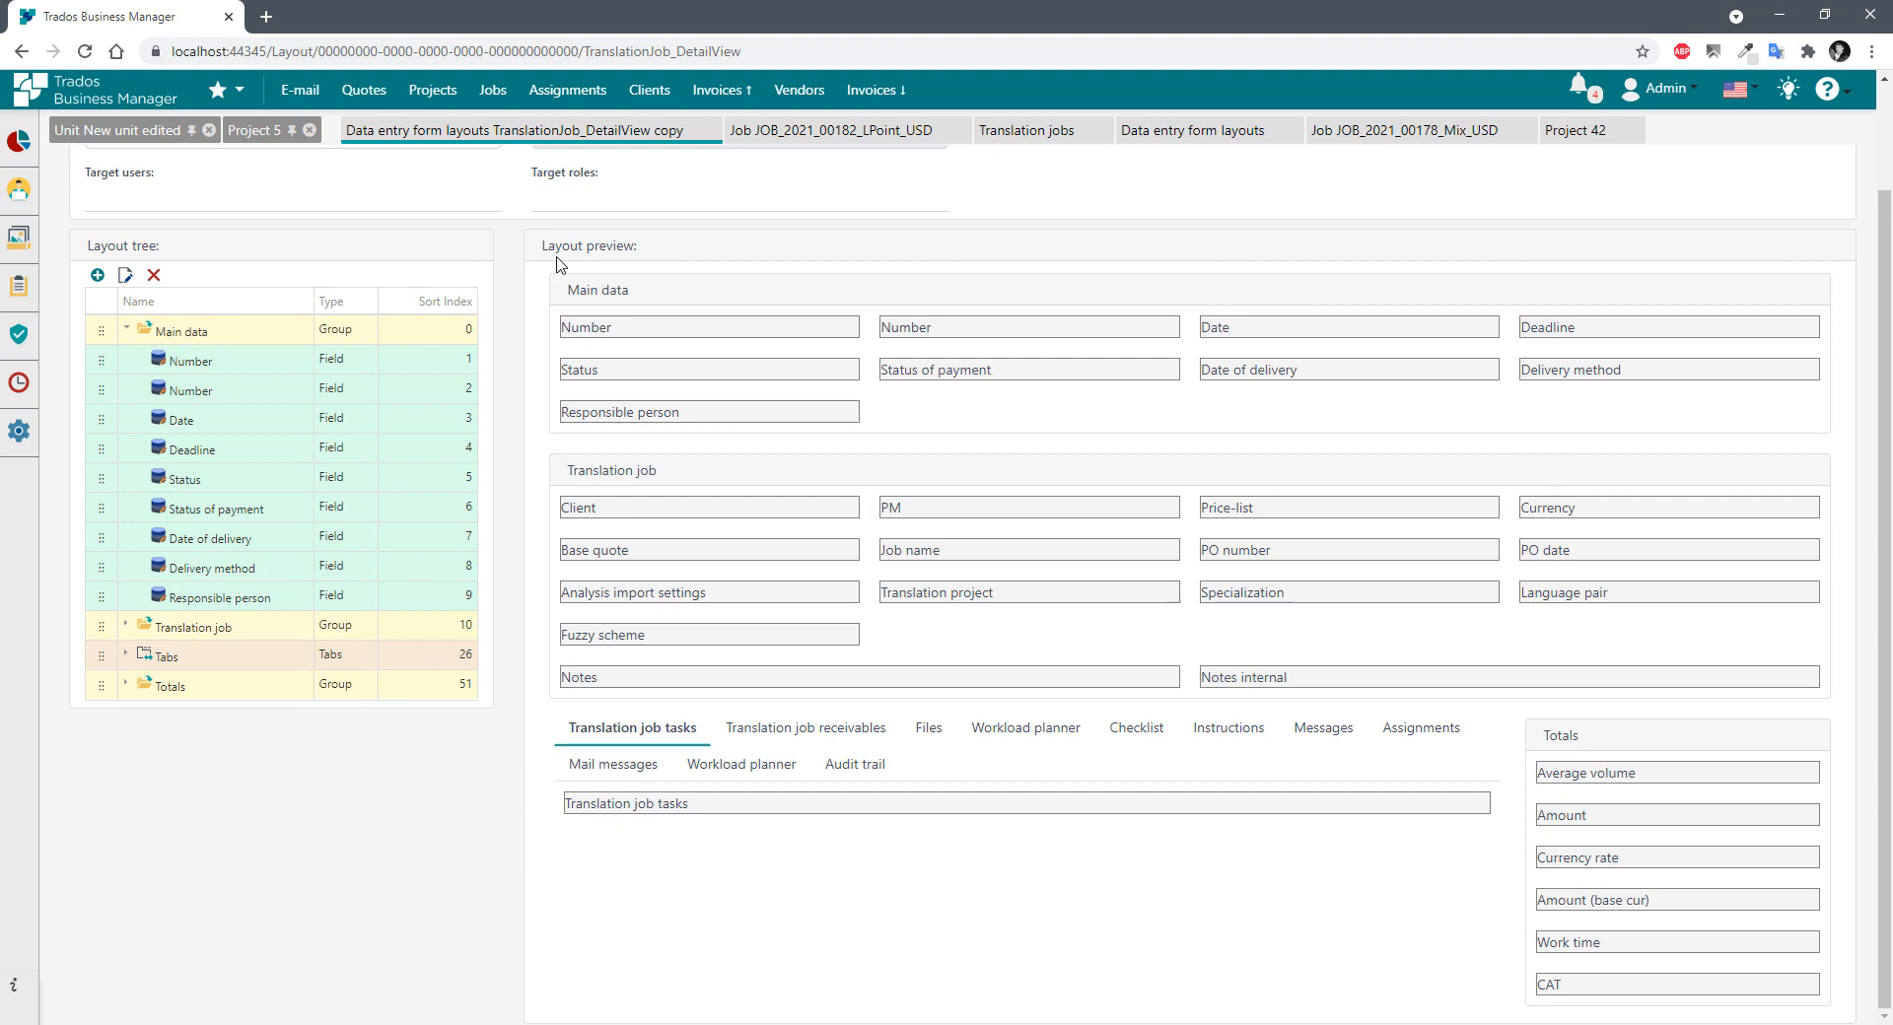
scroll(634, 295, "up", 2)
scroll(611, 345, "down", 2)
left_click_drag(569, 287, 1255, 550)
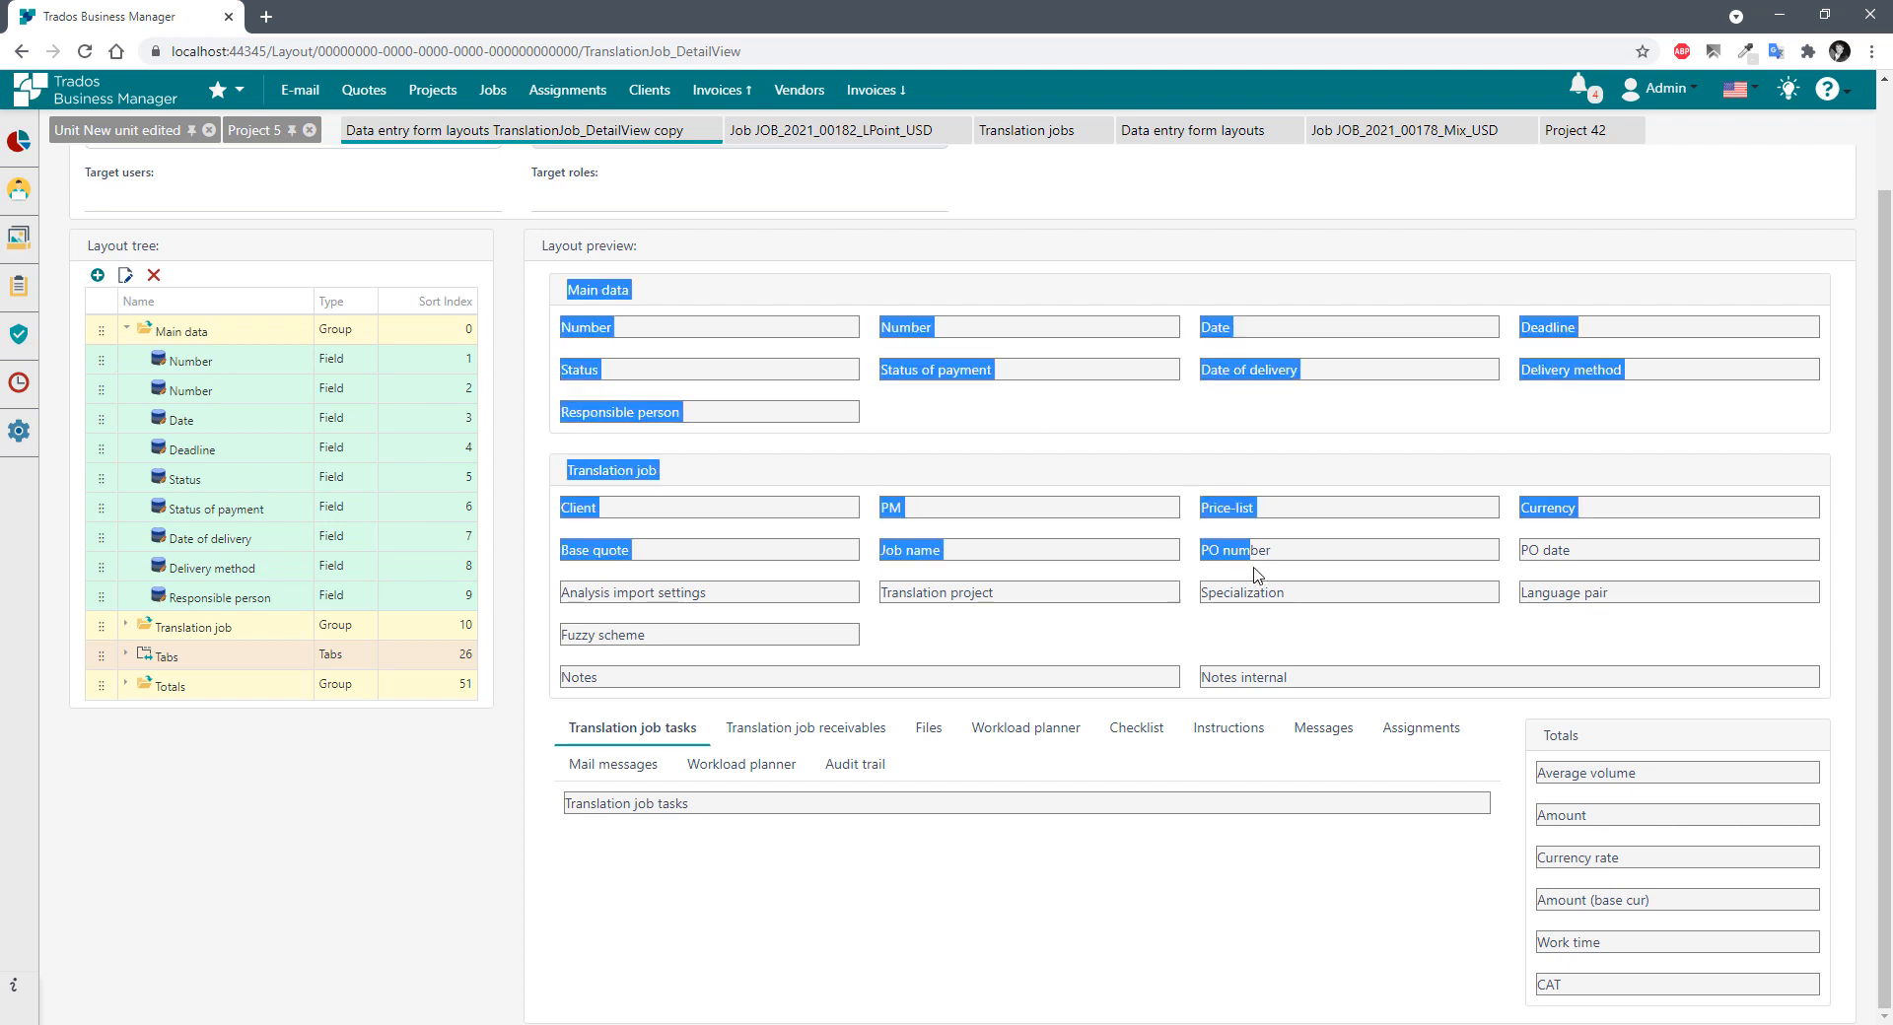
left_click(736, 313)
triple_click(572, 289)
left_click_drag(570, 470, 596, 508)
left_click(811, 739)
left_click(941, 740)
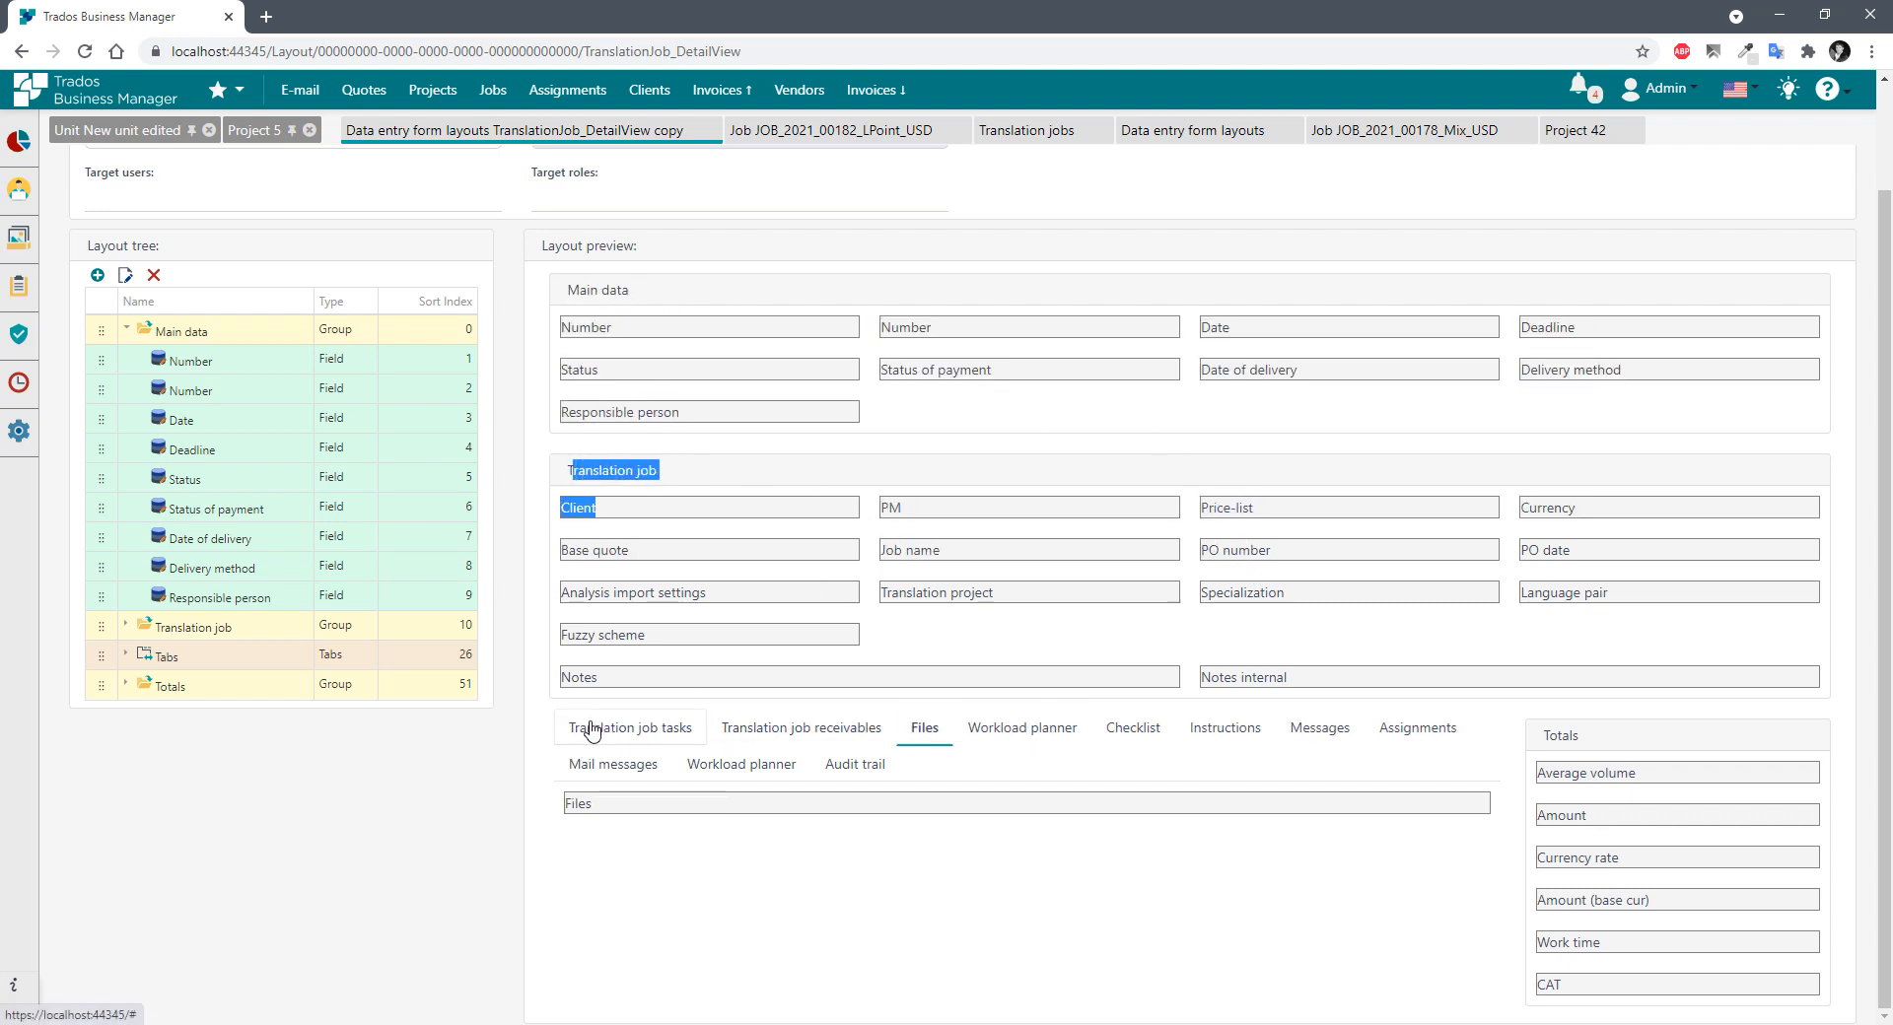
left_click(631, 728)
left_click_drag(1545, 735, 1619, 856)
left_click(1355, 1003)
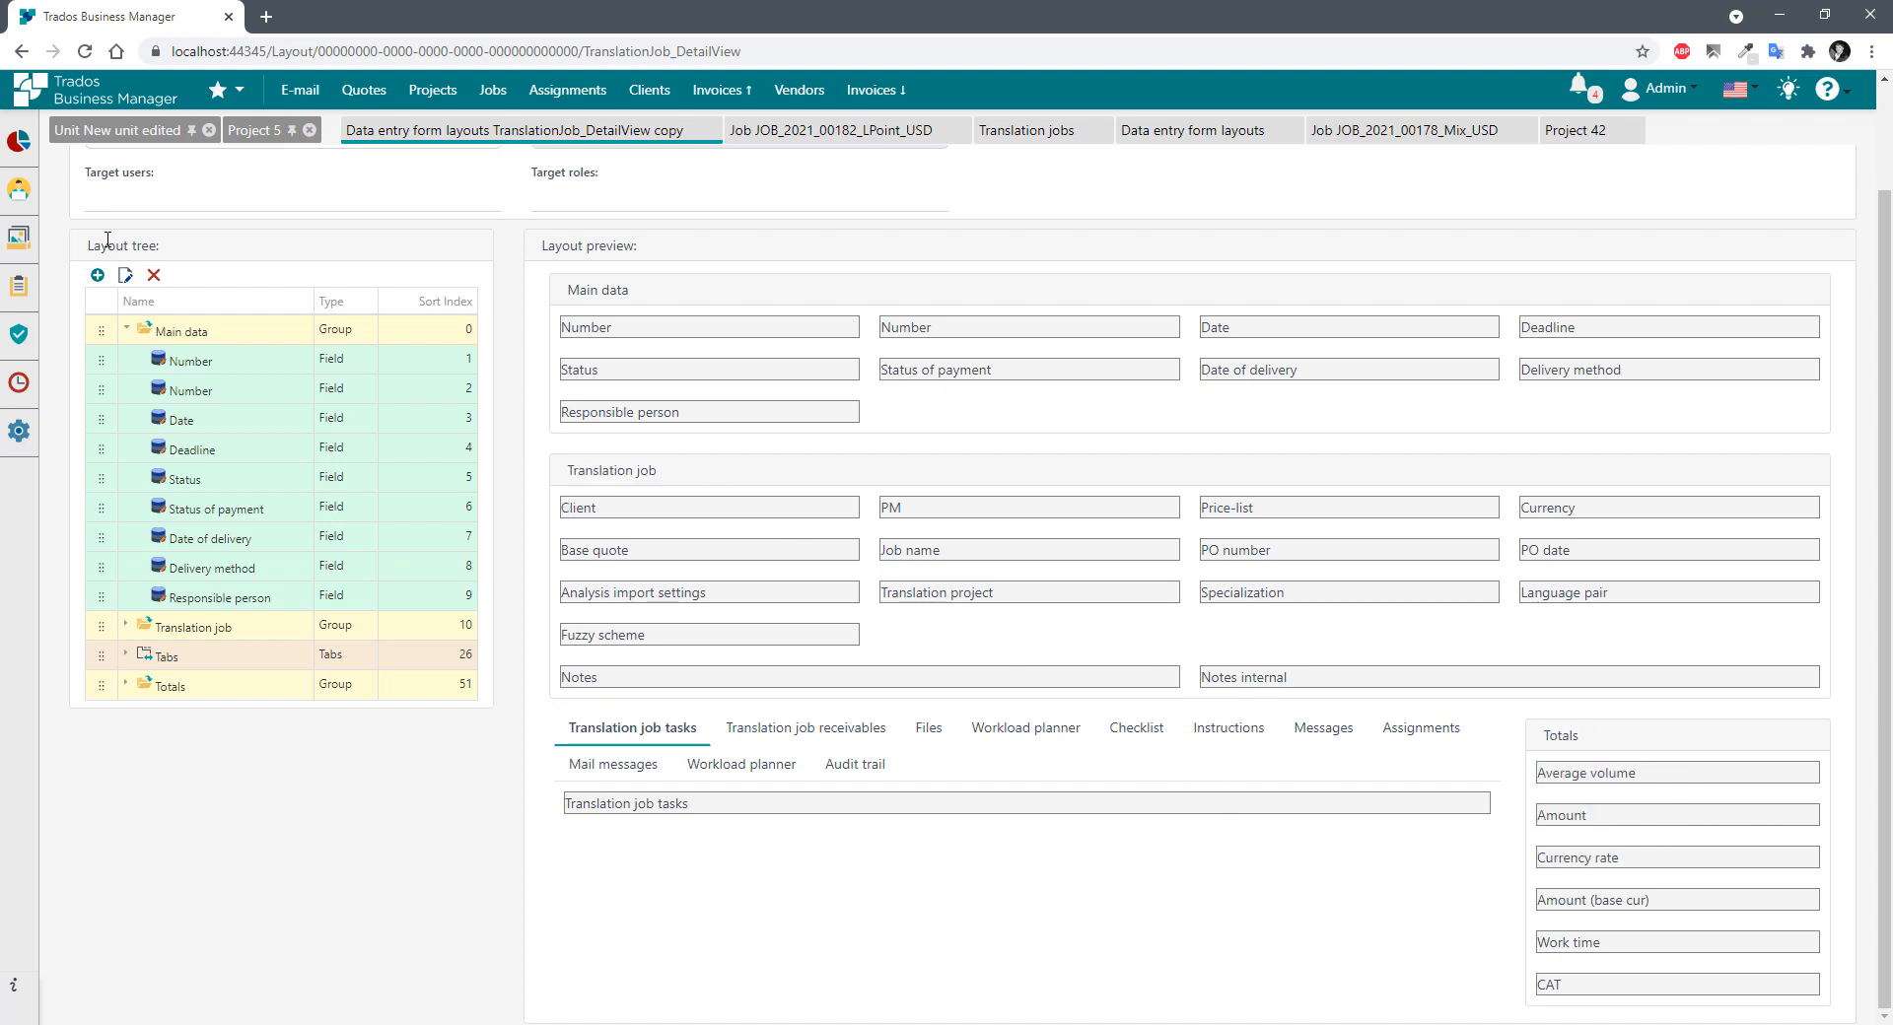
scroll(552, 522, "up", 3)
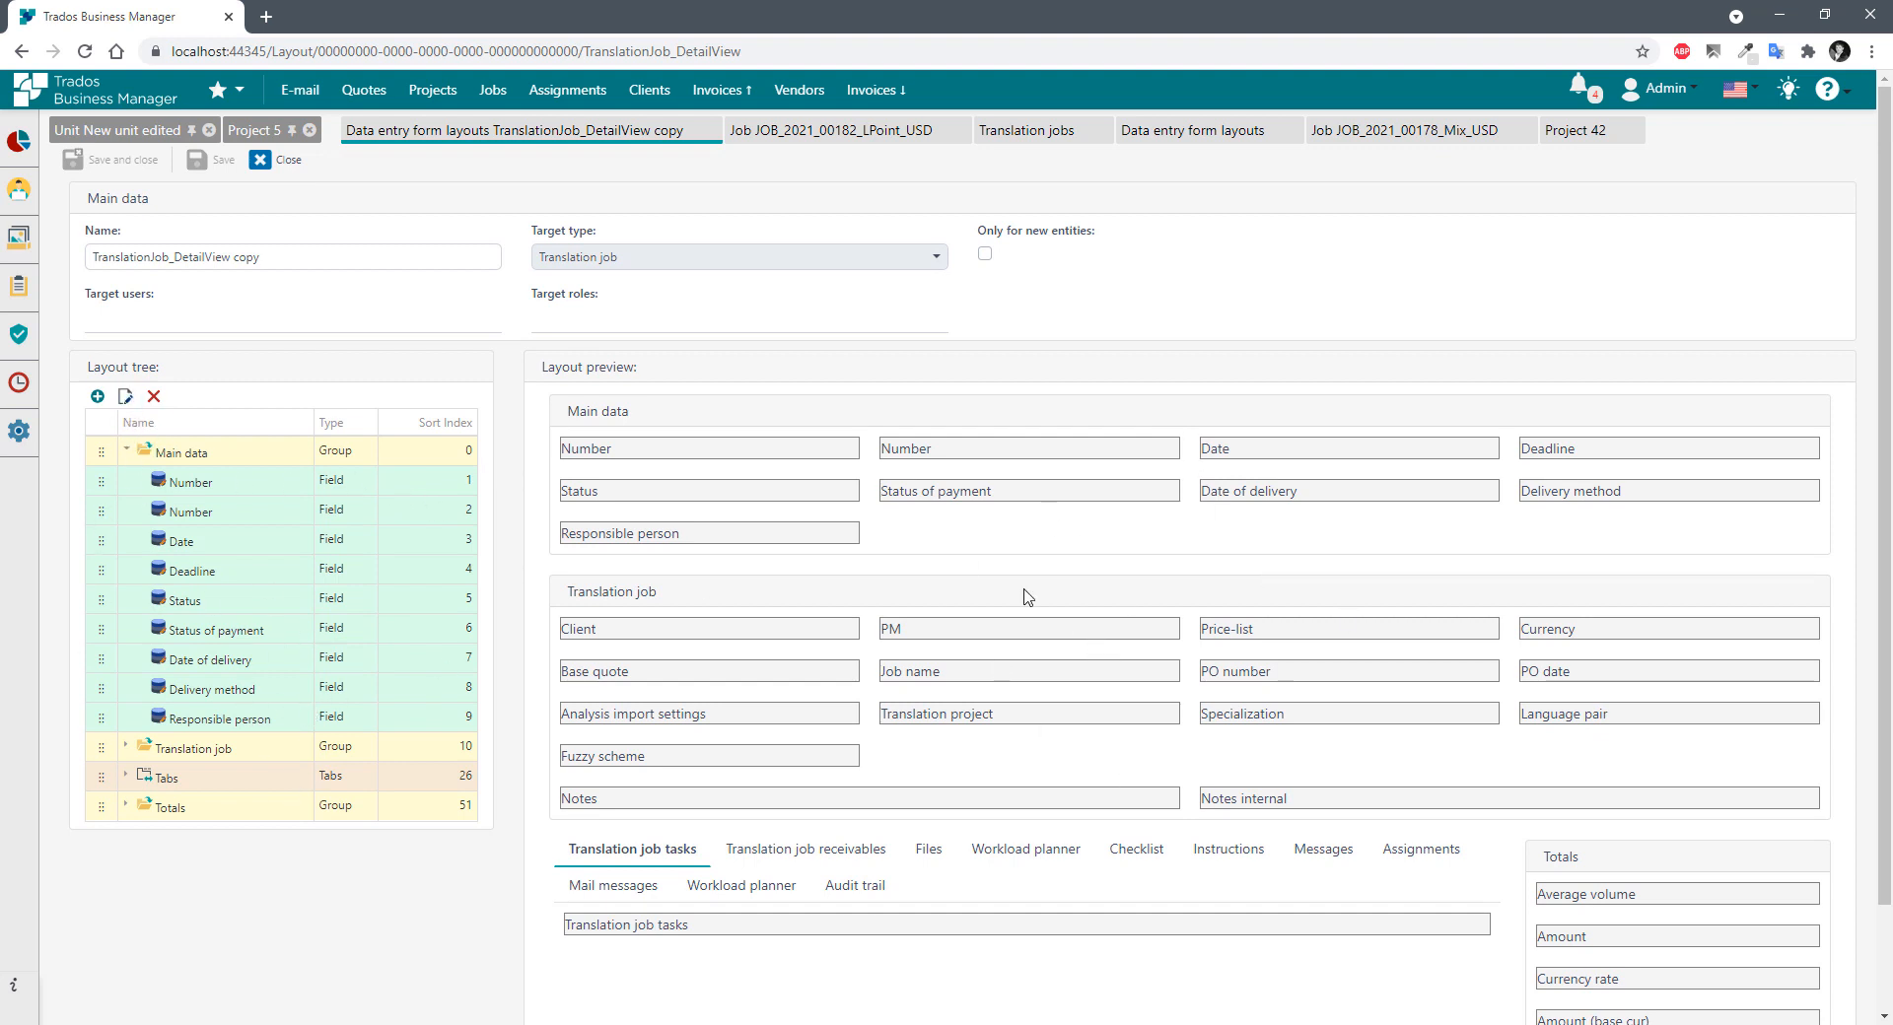
Collapse and re-expand Main data in the tree, then expand Tabs and select its tab groups.
left_click(128, 453)
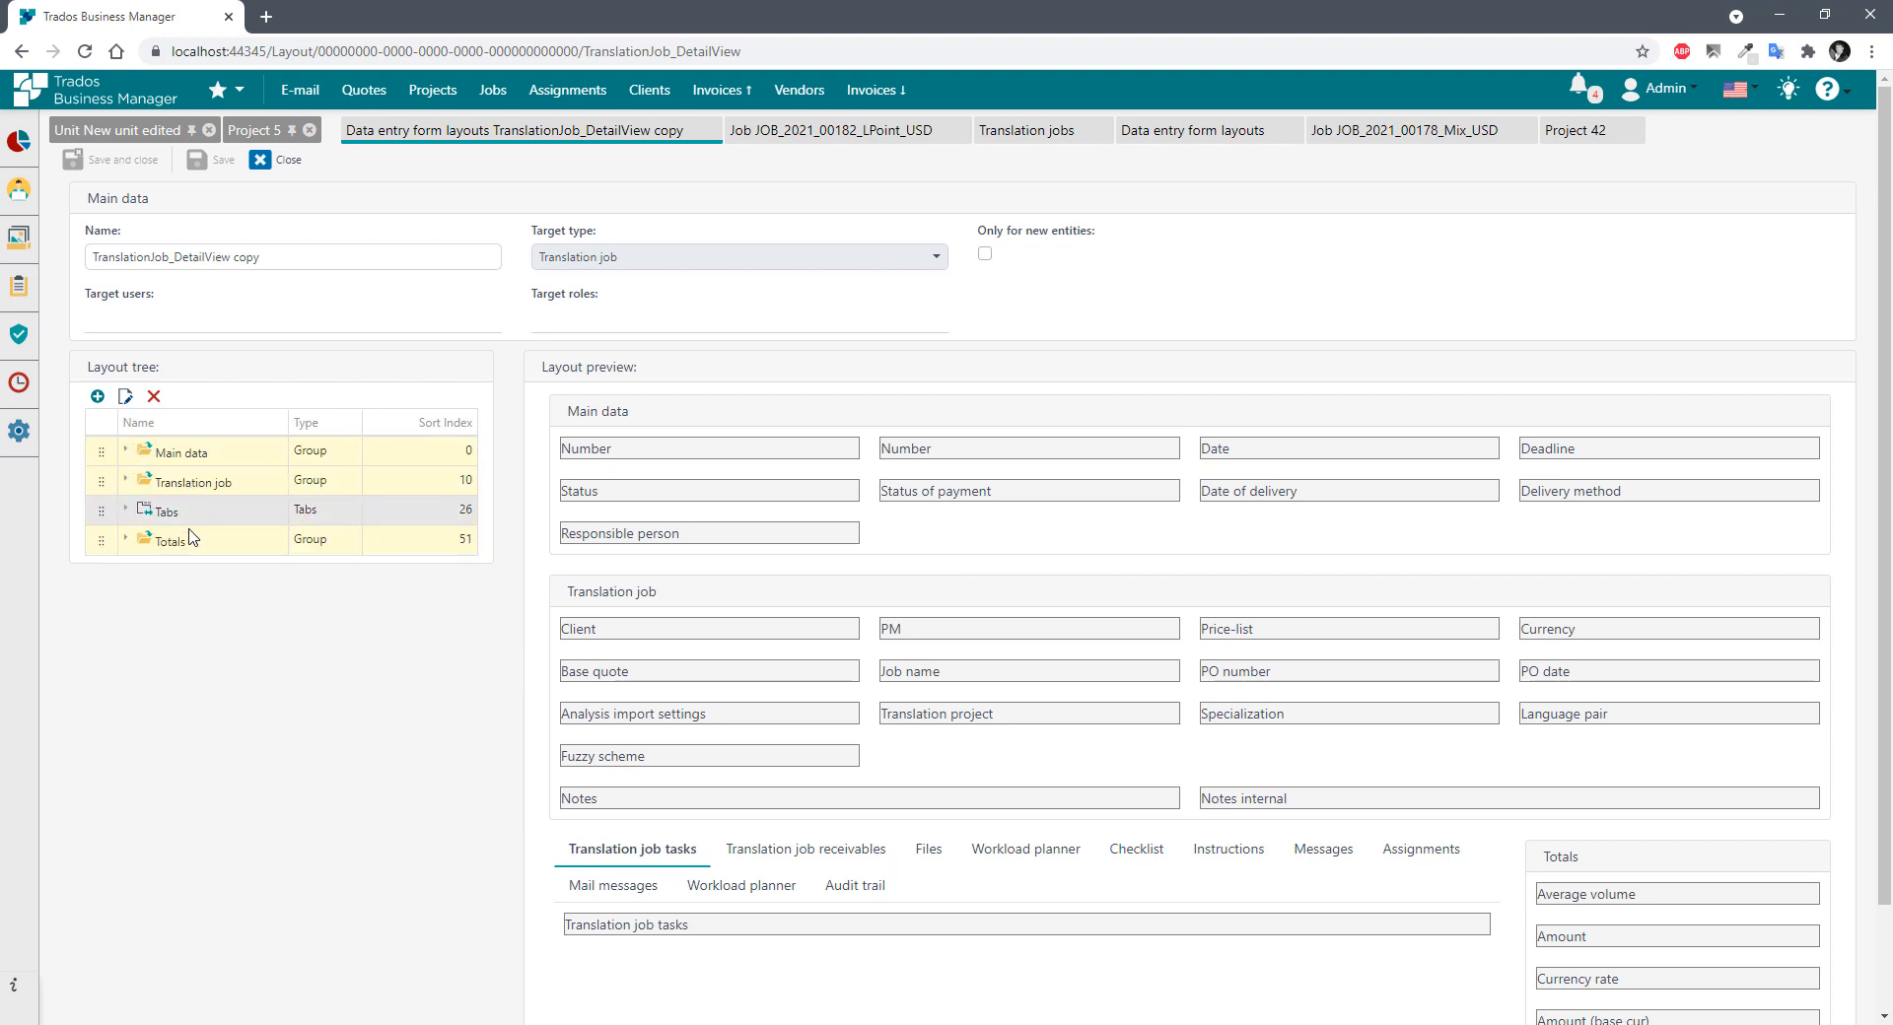
scroll(1086, 621, "down", 2)
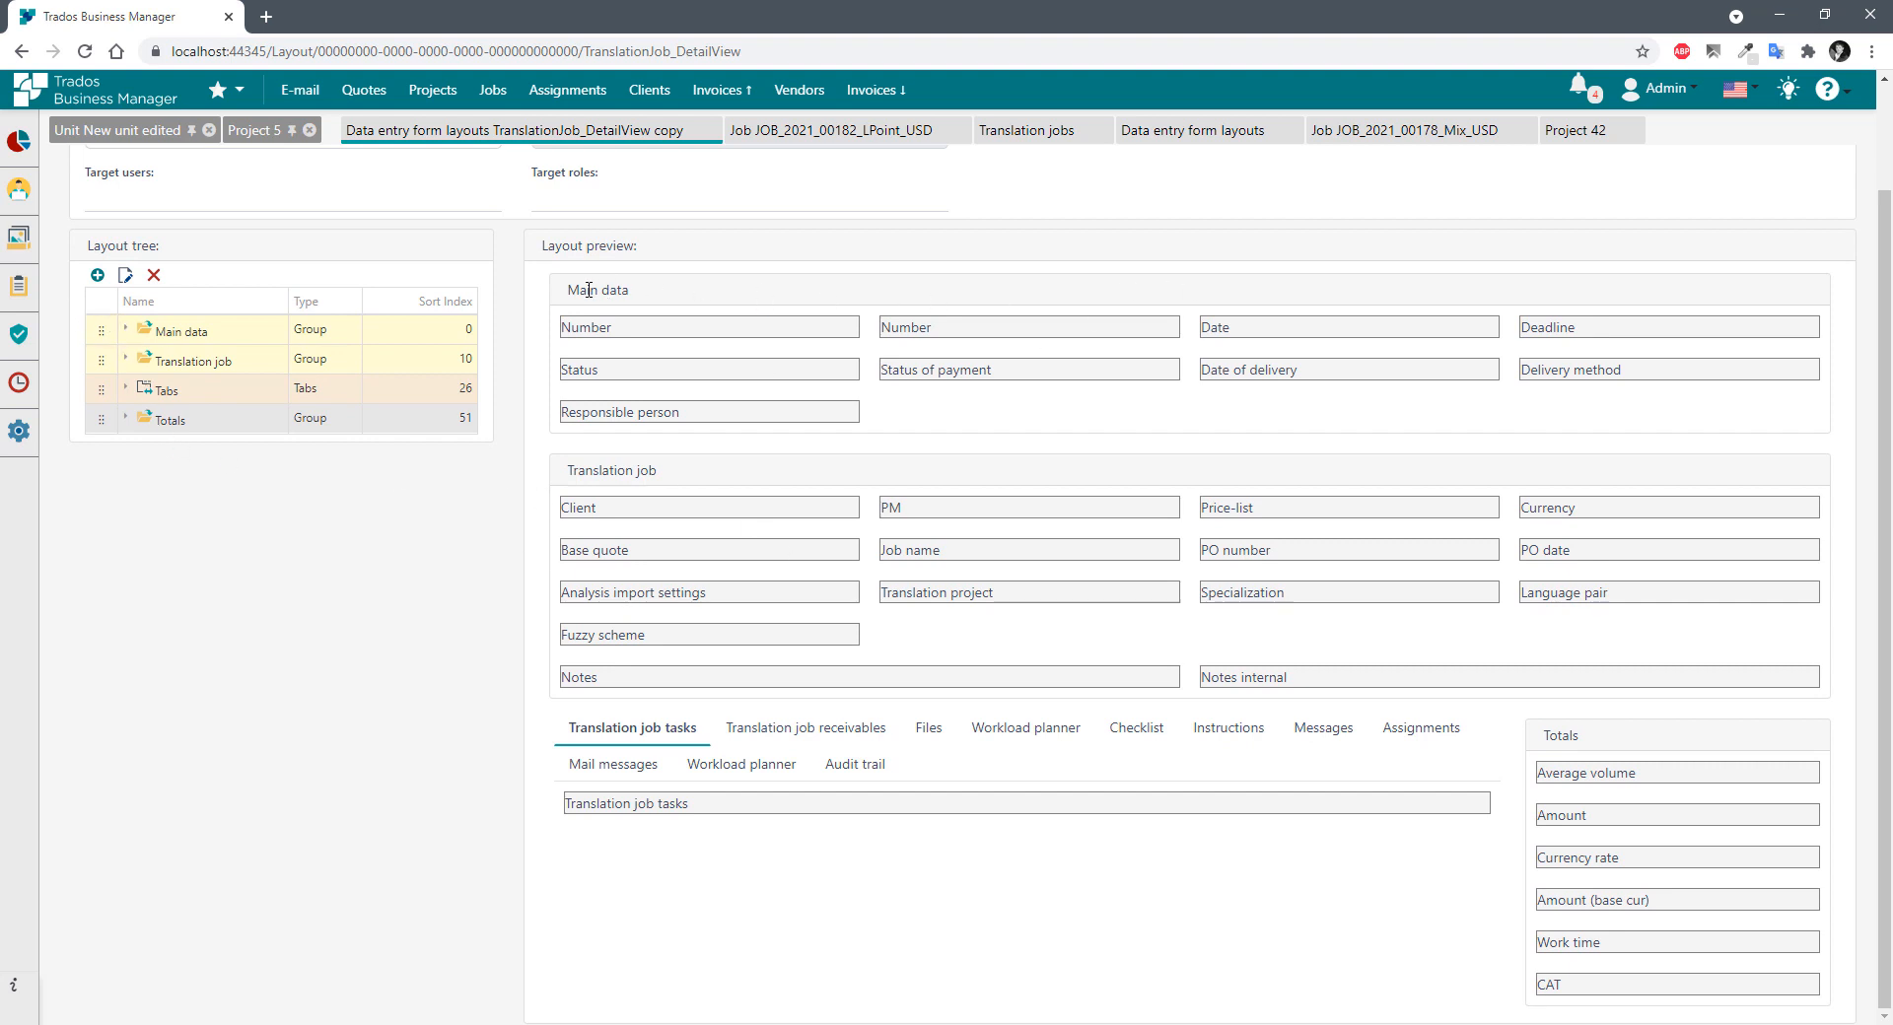
left_click(125, 328)
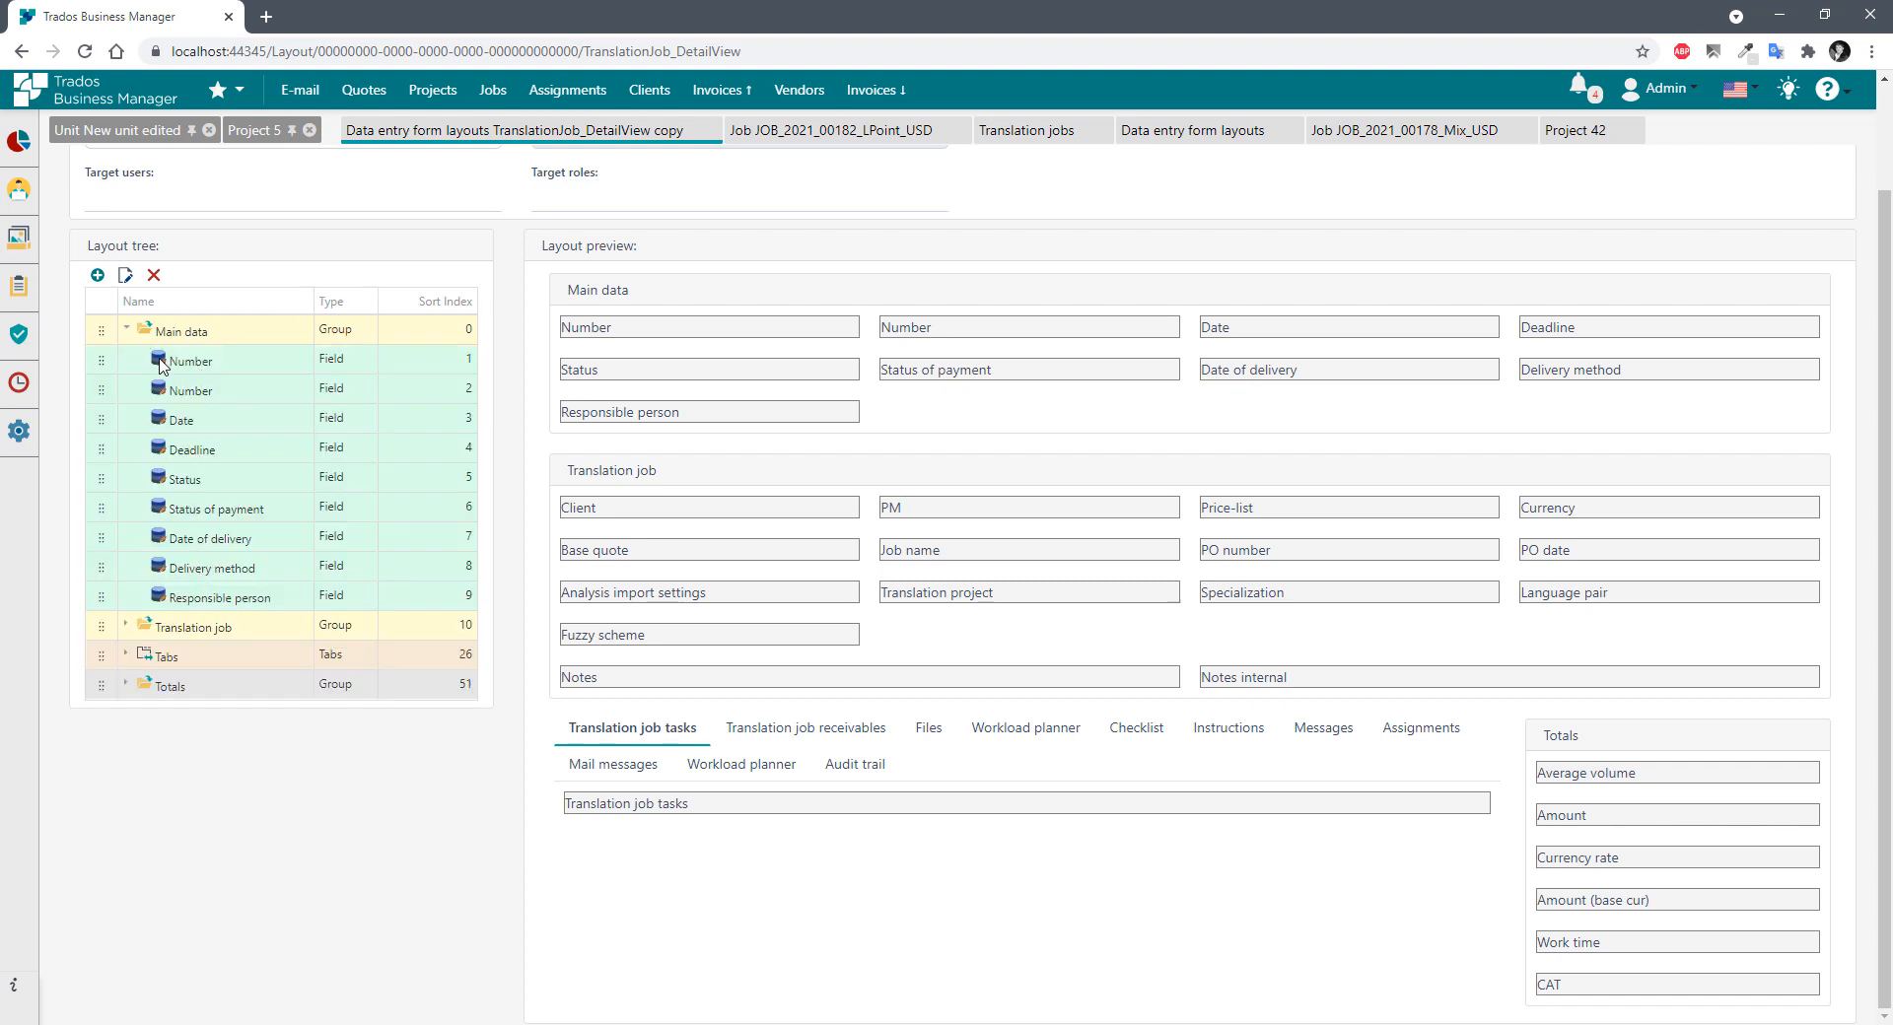
left_click(128, 656)
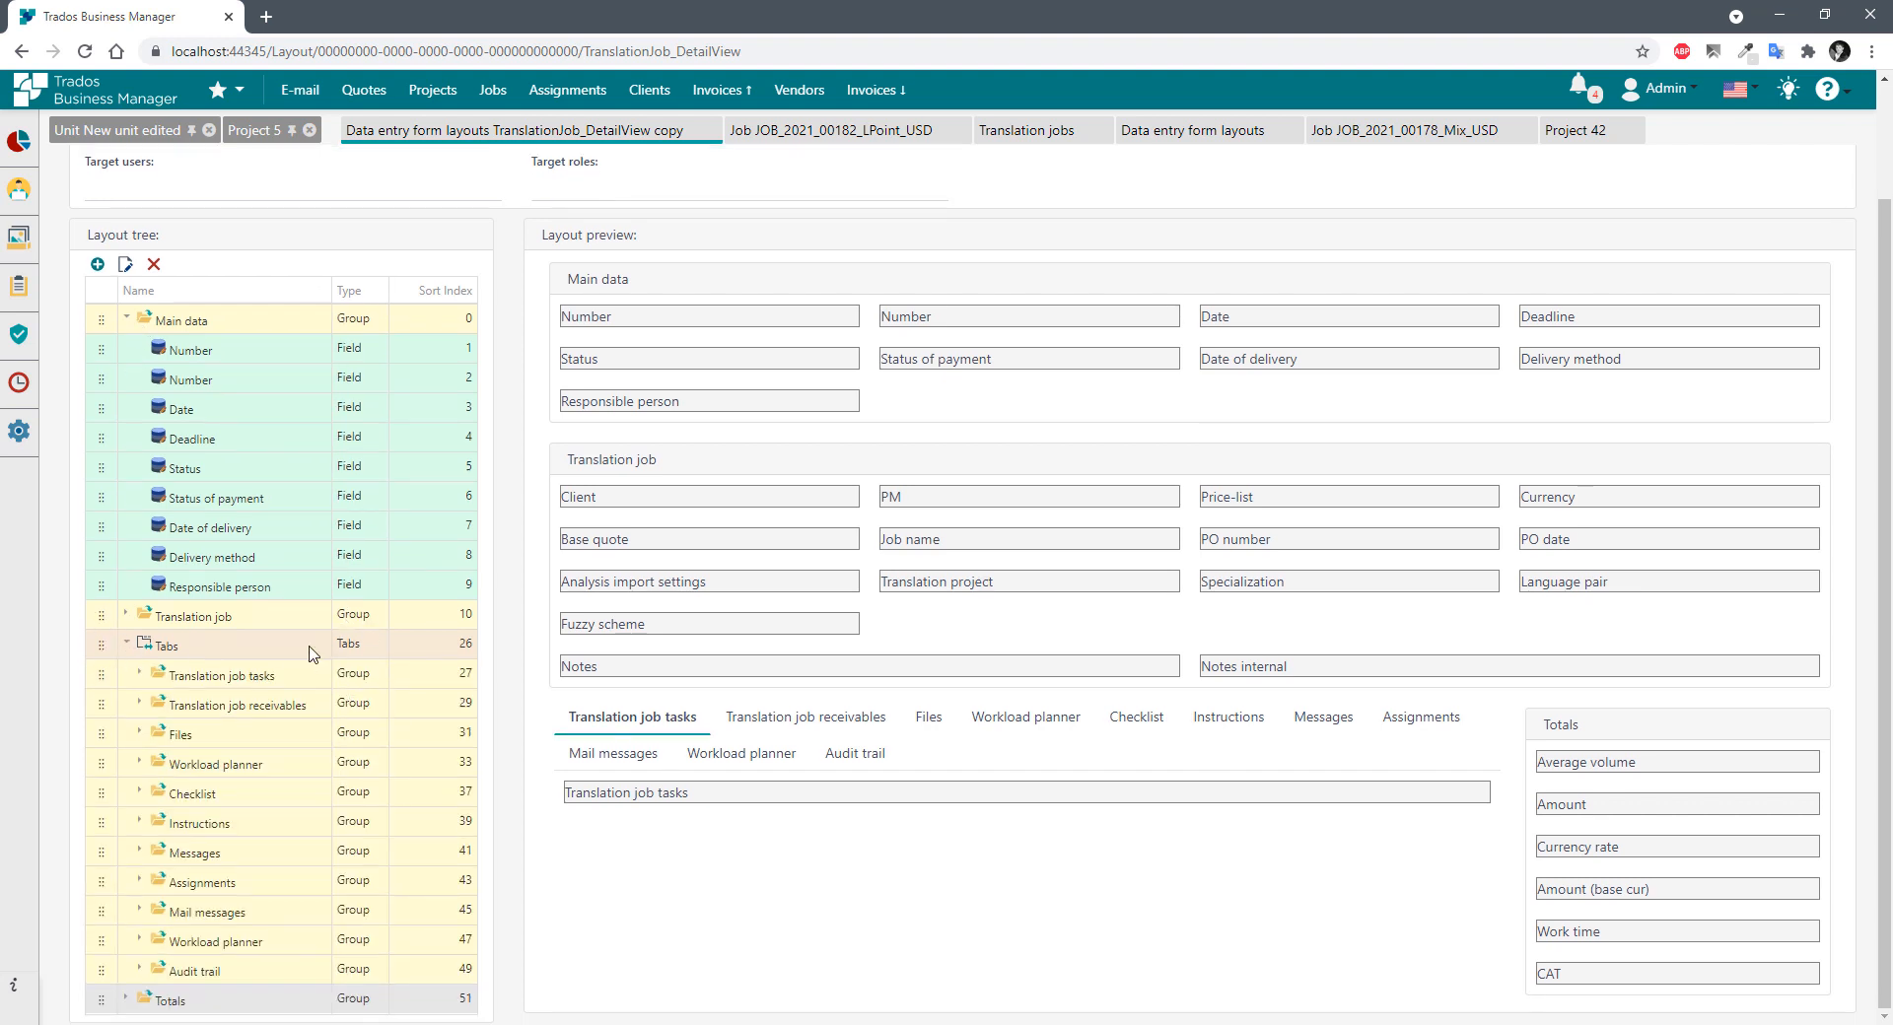
left_click(200, 680)
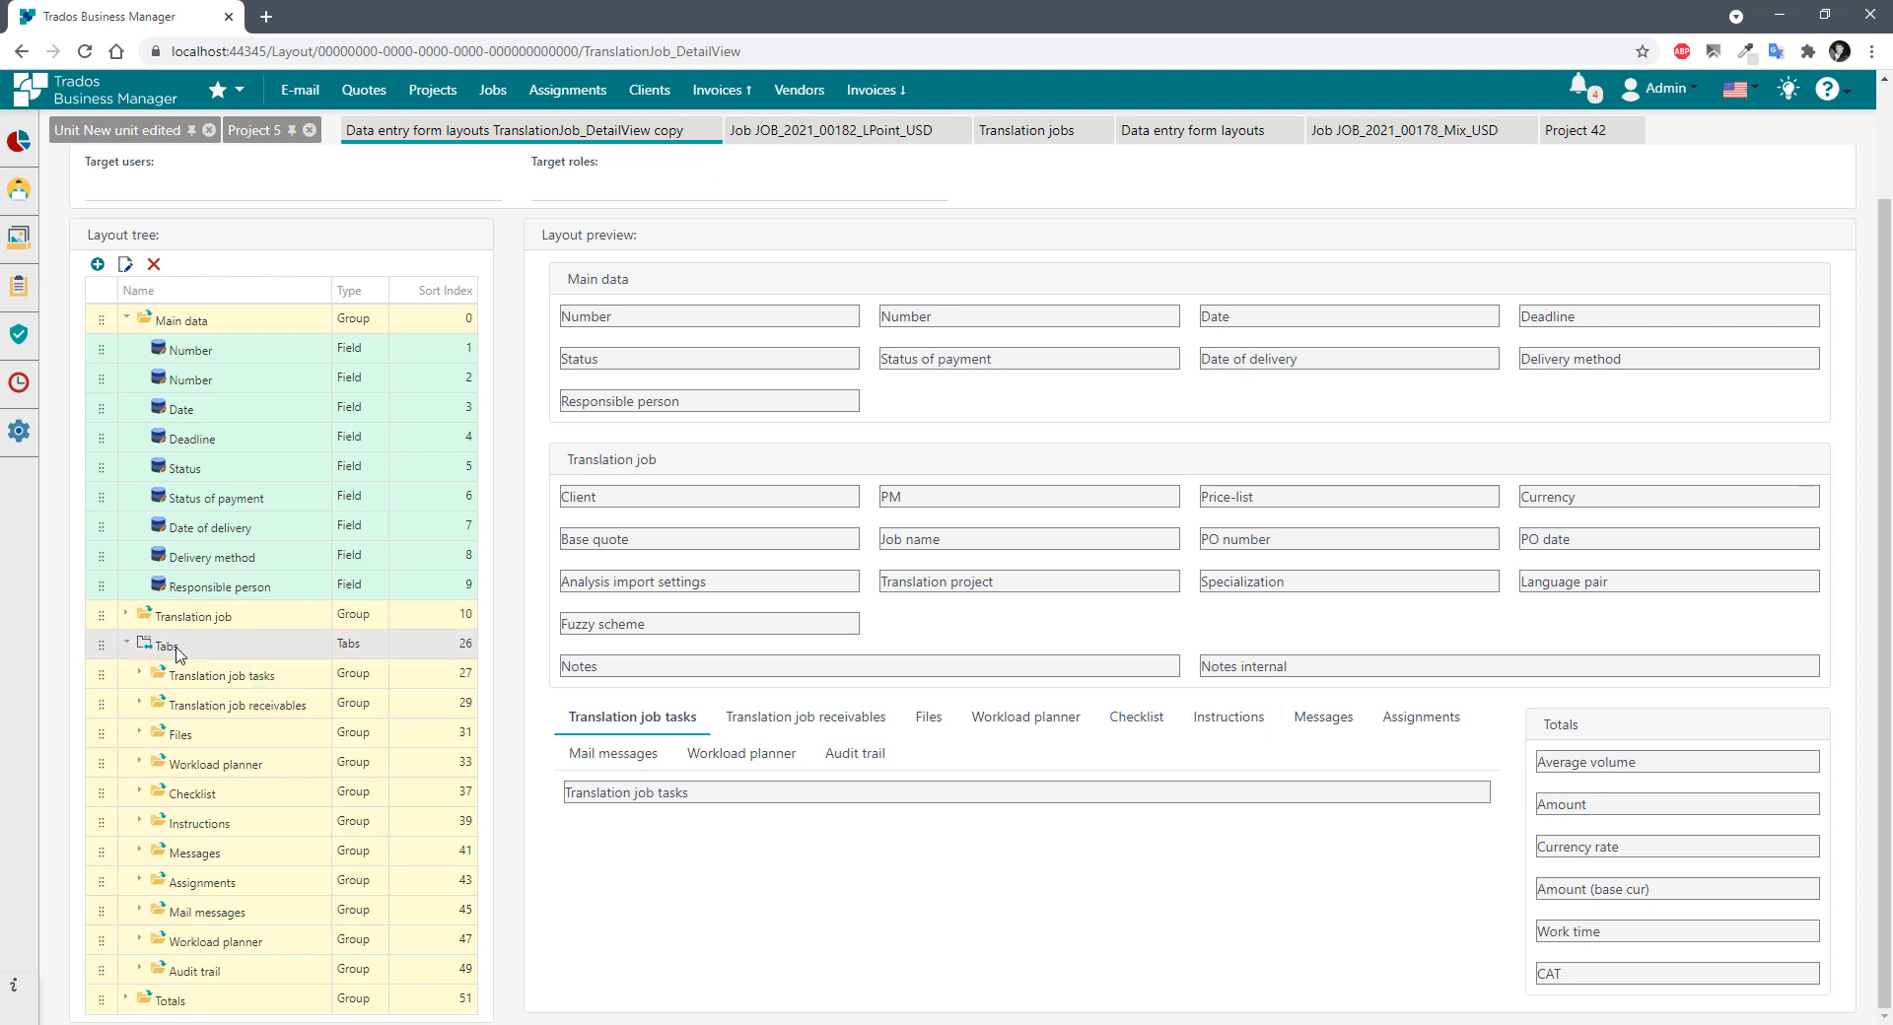
left_click(201, 981)
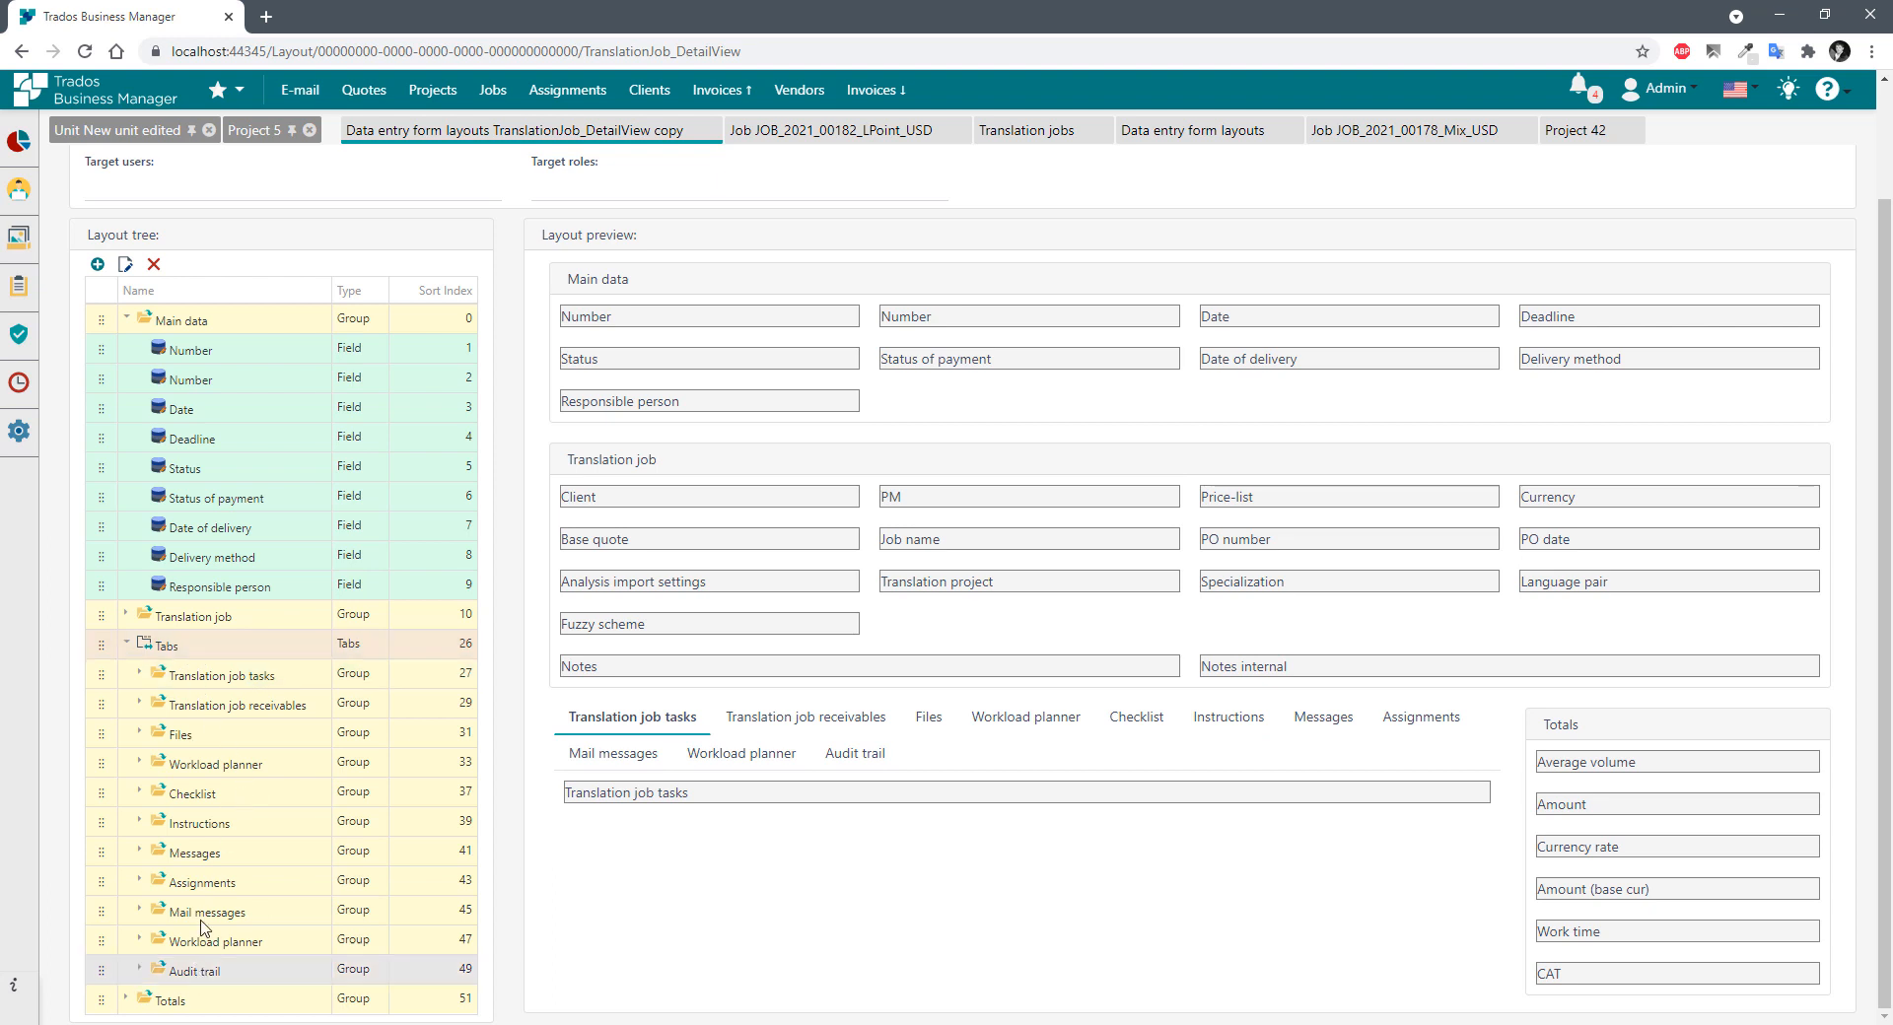
Expand Translation job tasks under Tabs, select its field, then collapse Tabs.
left_click(143, 674)
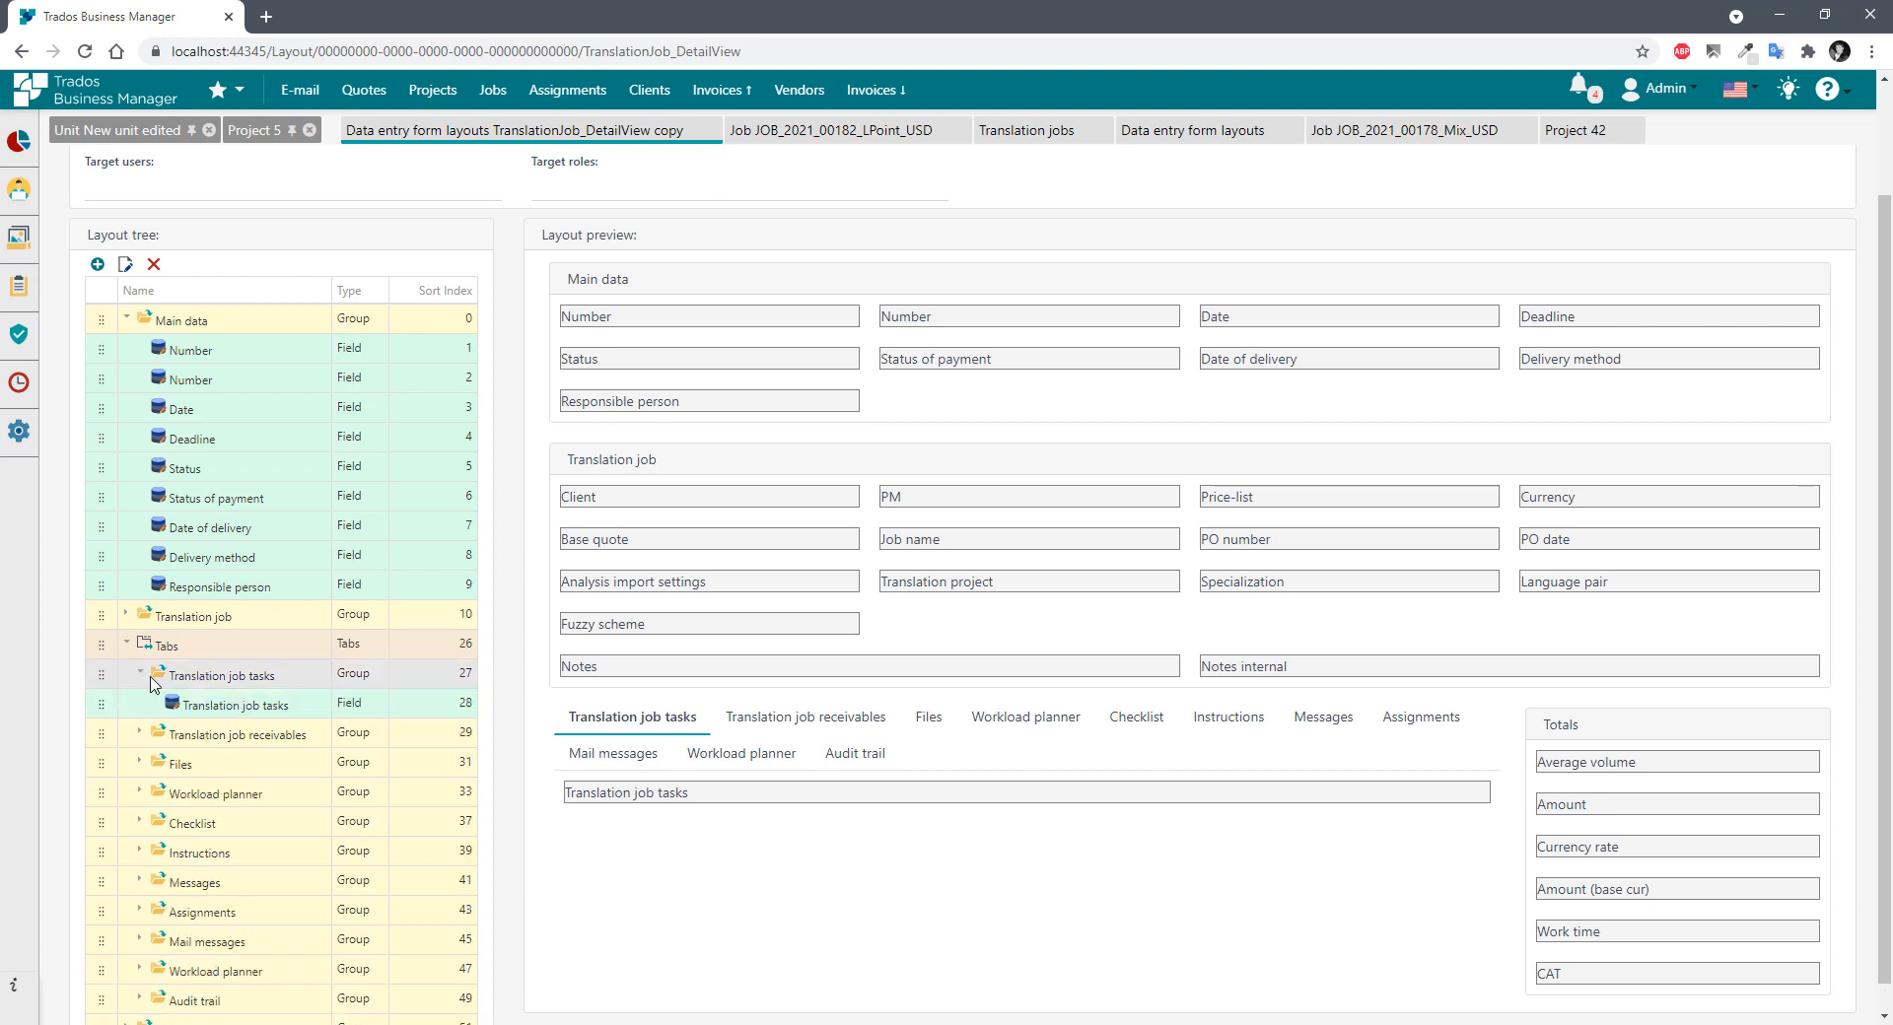
left_click(249, 708)
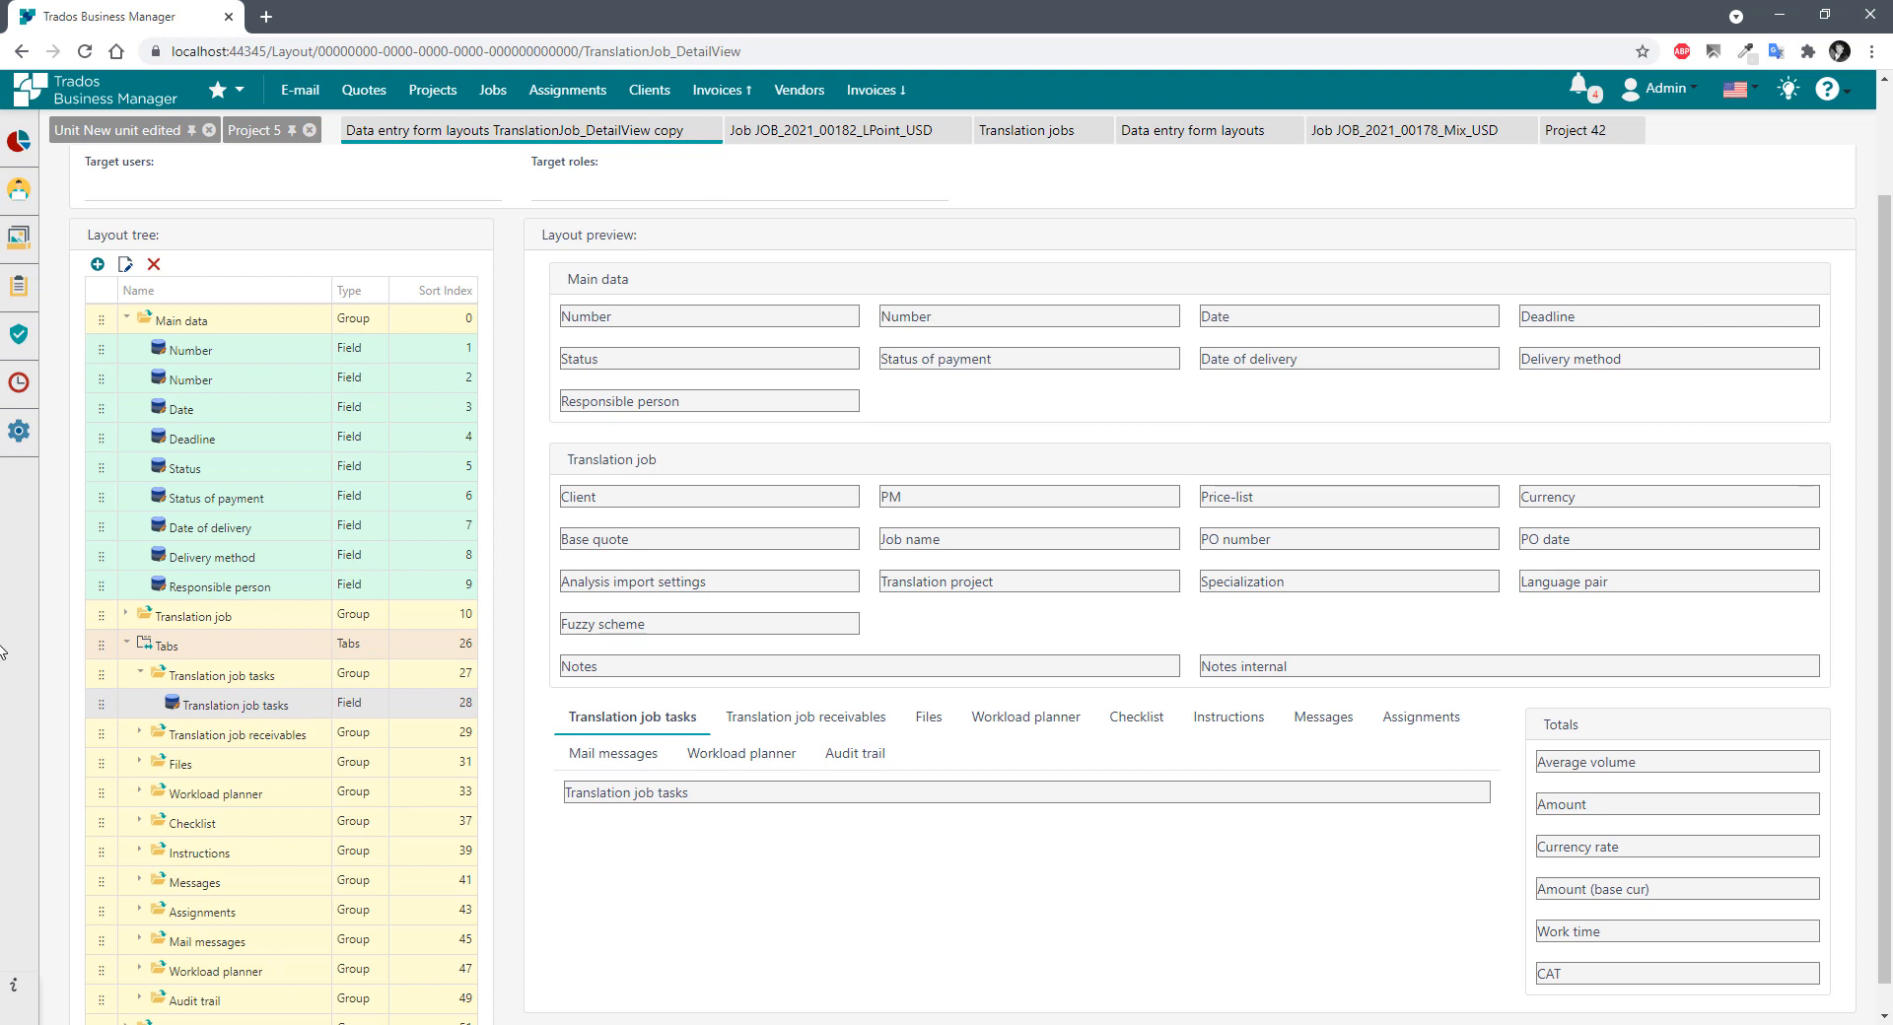
left_click(126, 643)
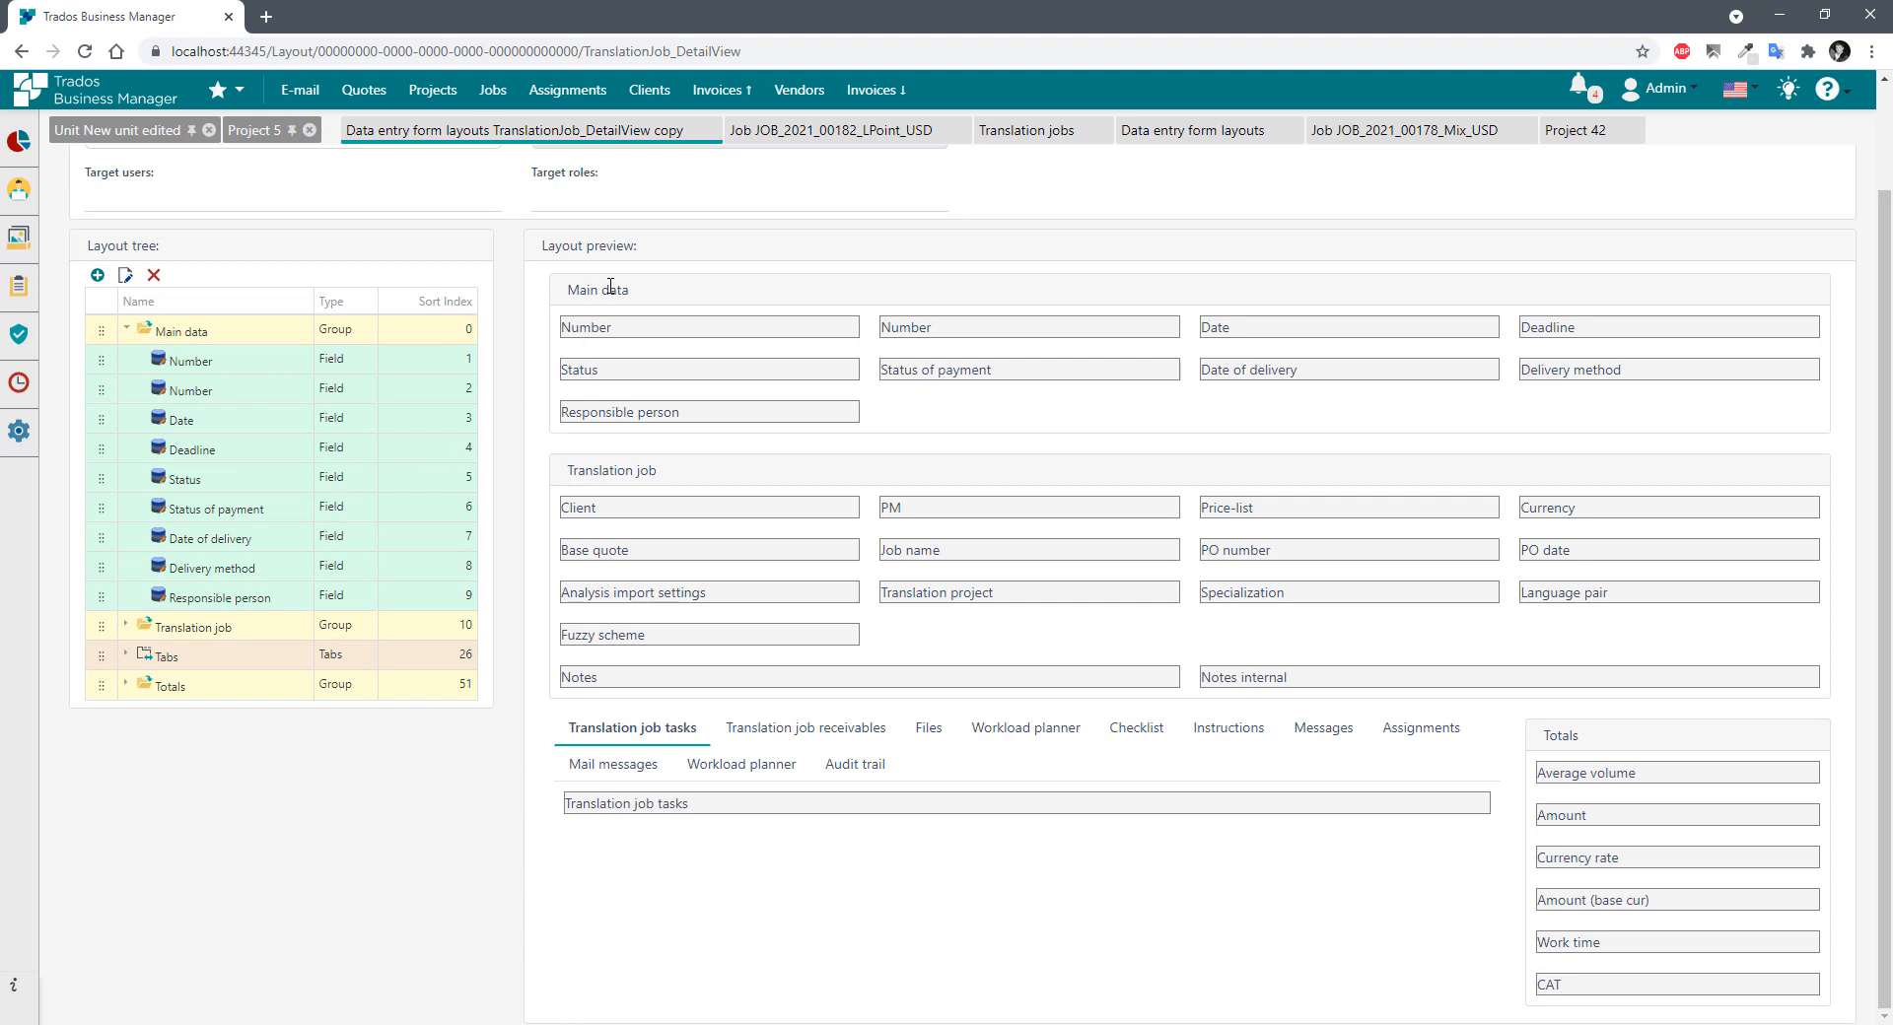
left_click_drag(580, 289, 1309, 296)
left_click_drag(574, 471, 1128, 605)
left_click(891, 632)
Inspect the Number, Date and Deadline labels in the Main data preview, then scroll to the top.
double_click(601, 331)
left_click_drag(941, 328, 908, 329)
double_click(1214, 329)
left_click_drag(1578, 330, 1521, 327)
left_click(559, 336)
left_click(986, 418)
left_click_drag(564, 290, 659, 298)
left_click(949, 411)
left_click_drag(631, 335, 569, 330)
left_click(613, 333)
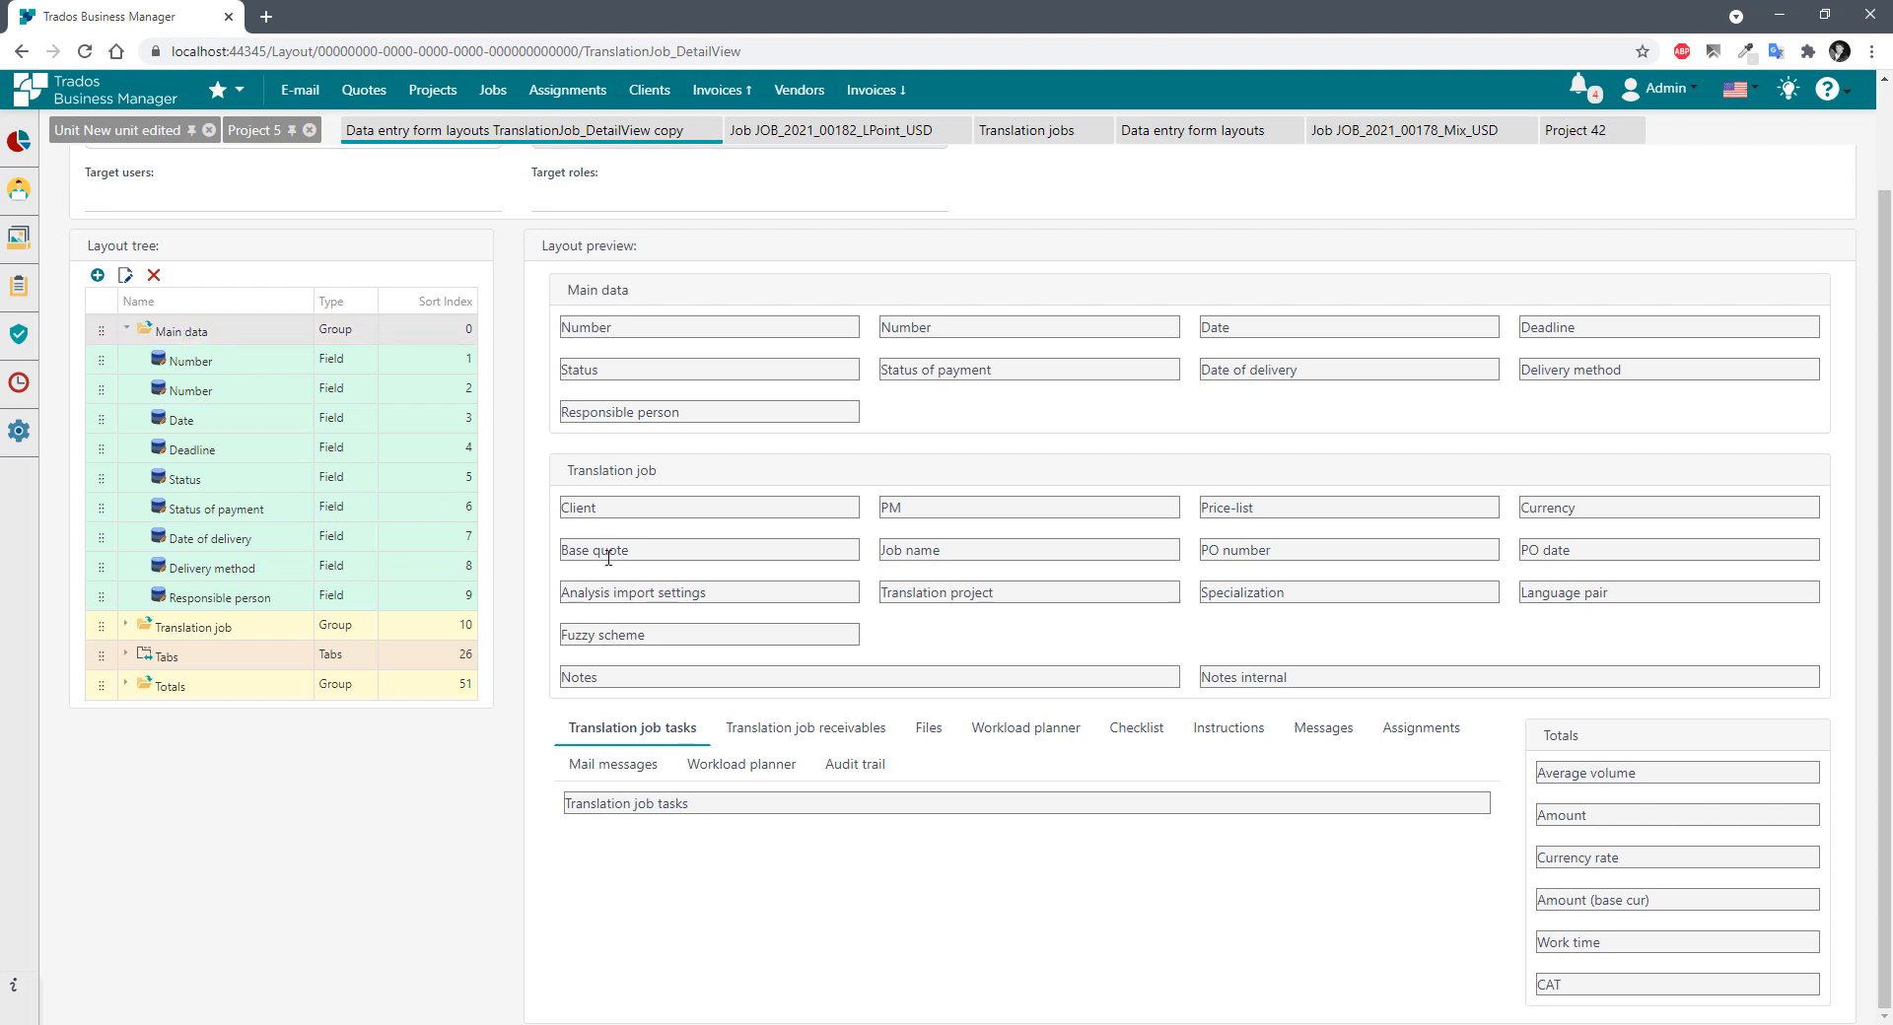
scroll(608, 558, "up", 2)
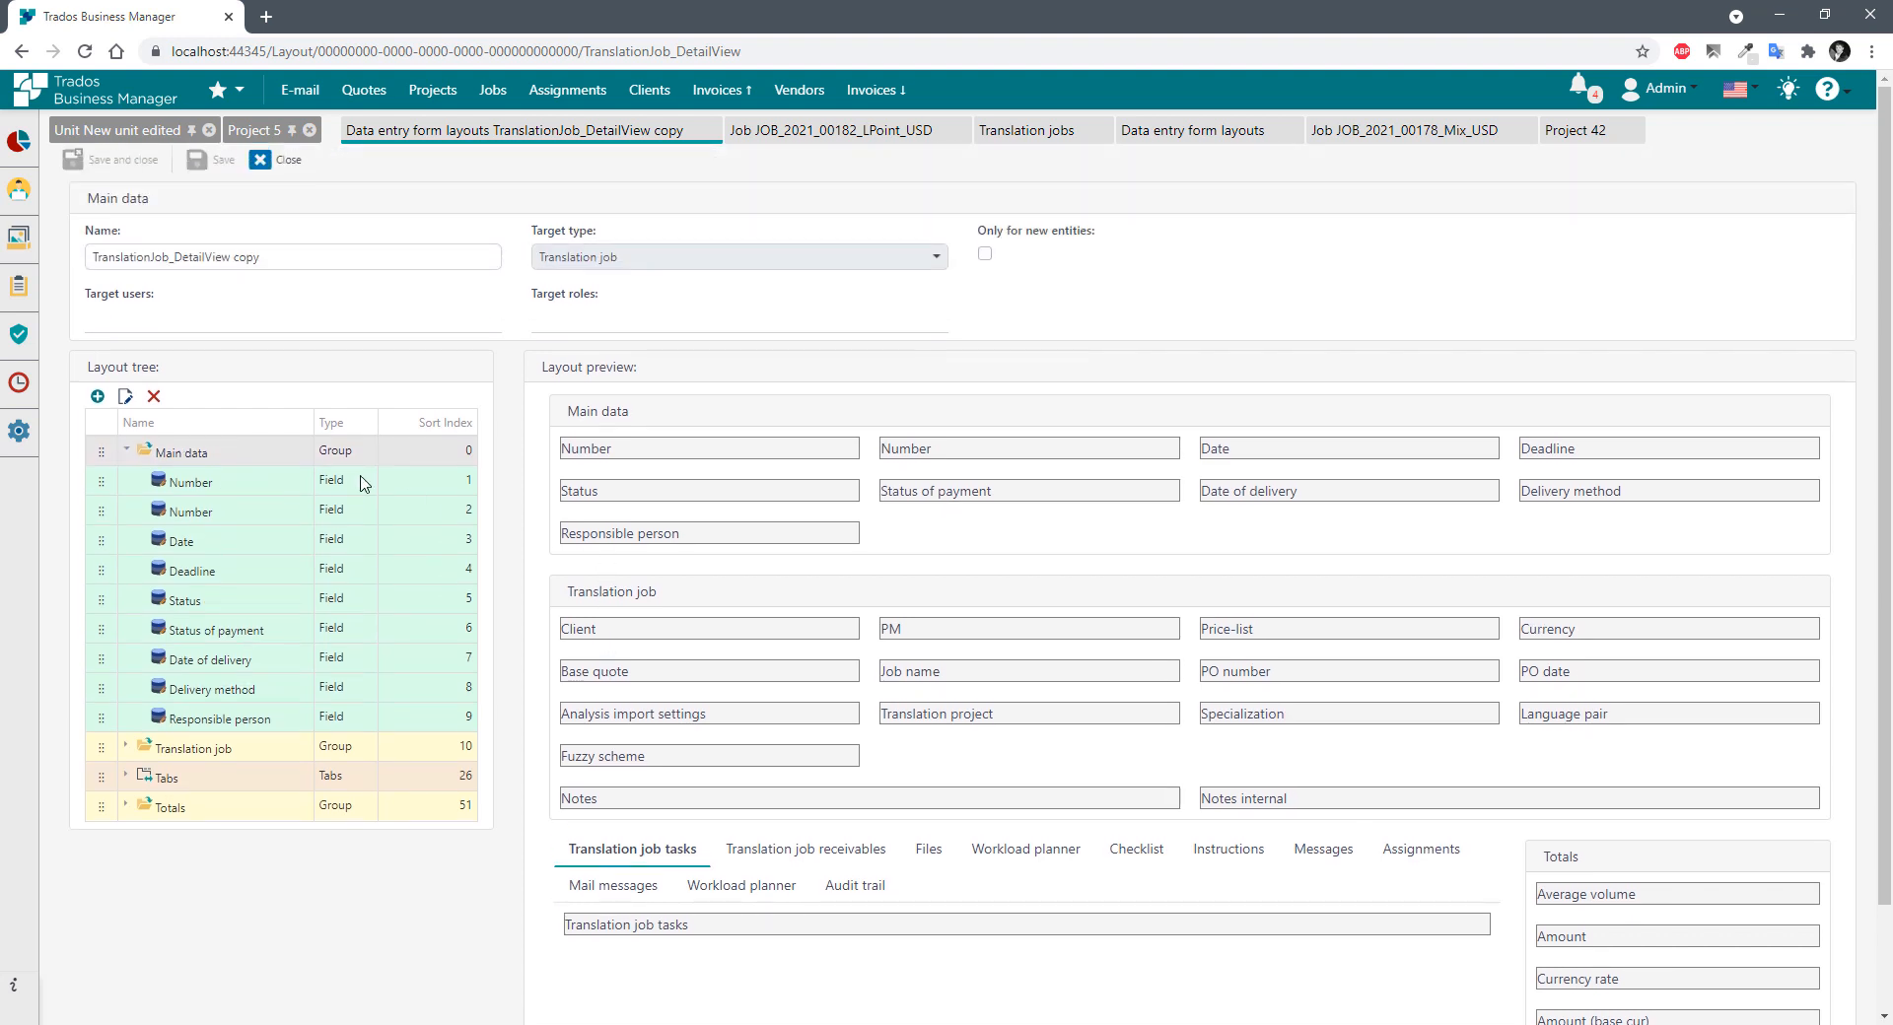
left_click(125, 398)
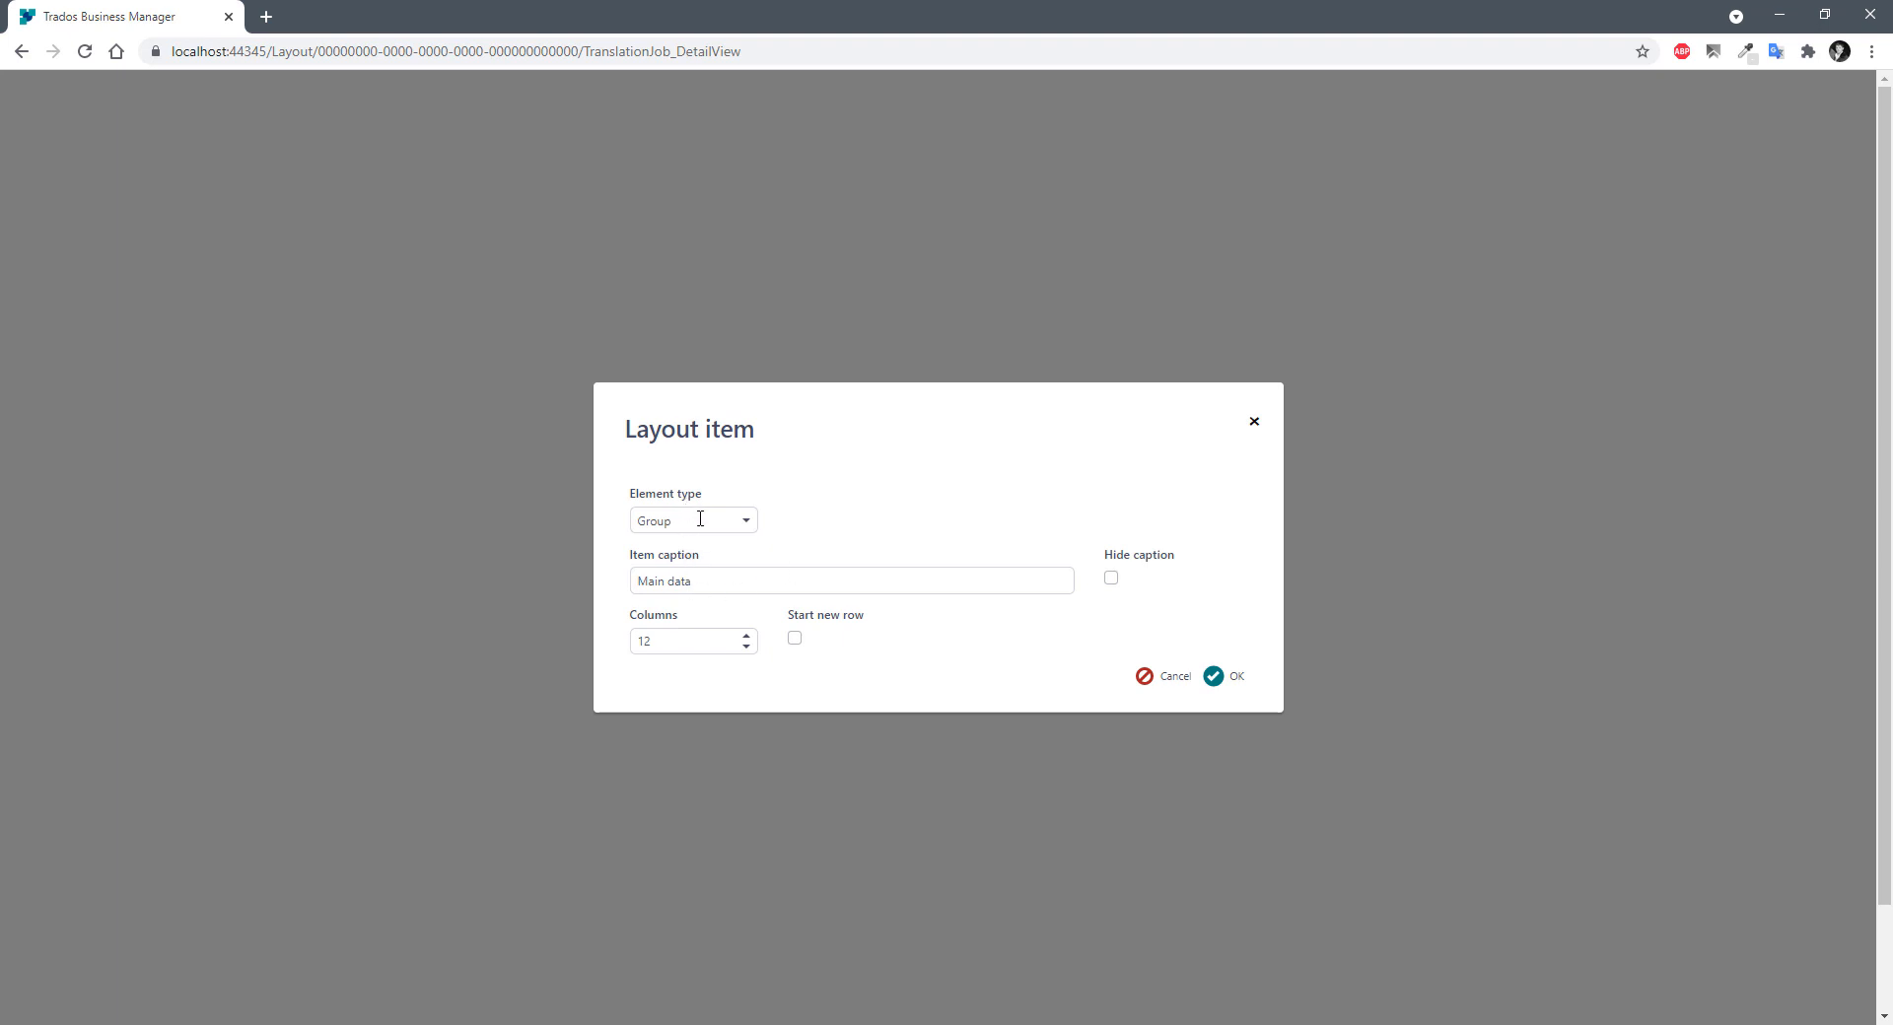
left_click(746, 523)
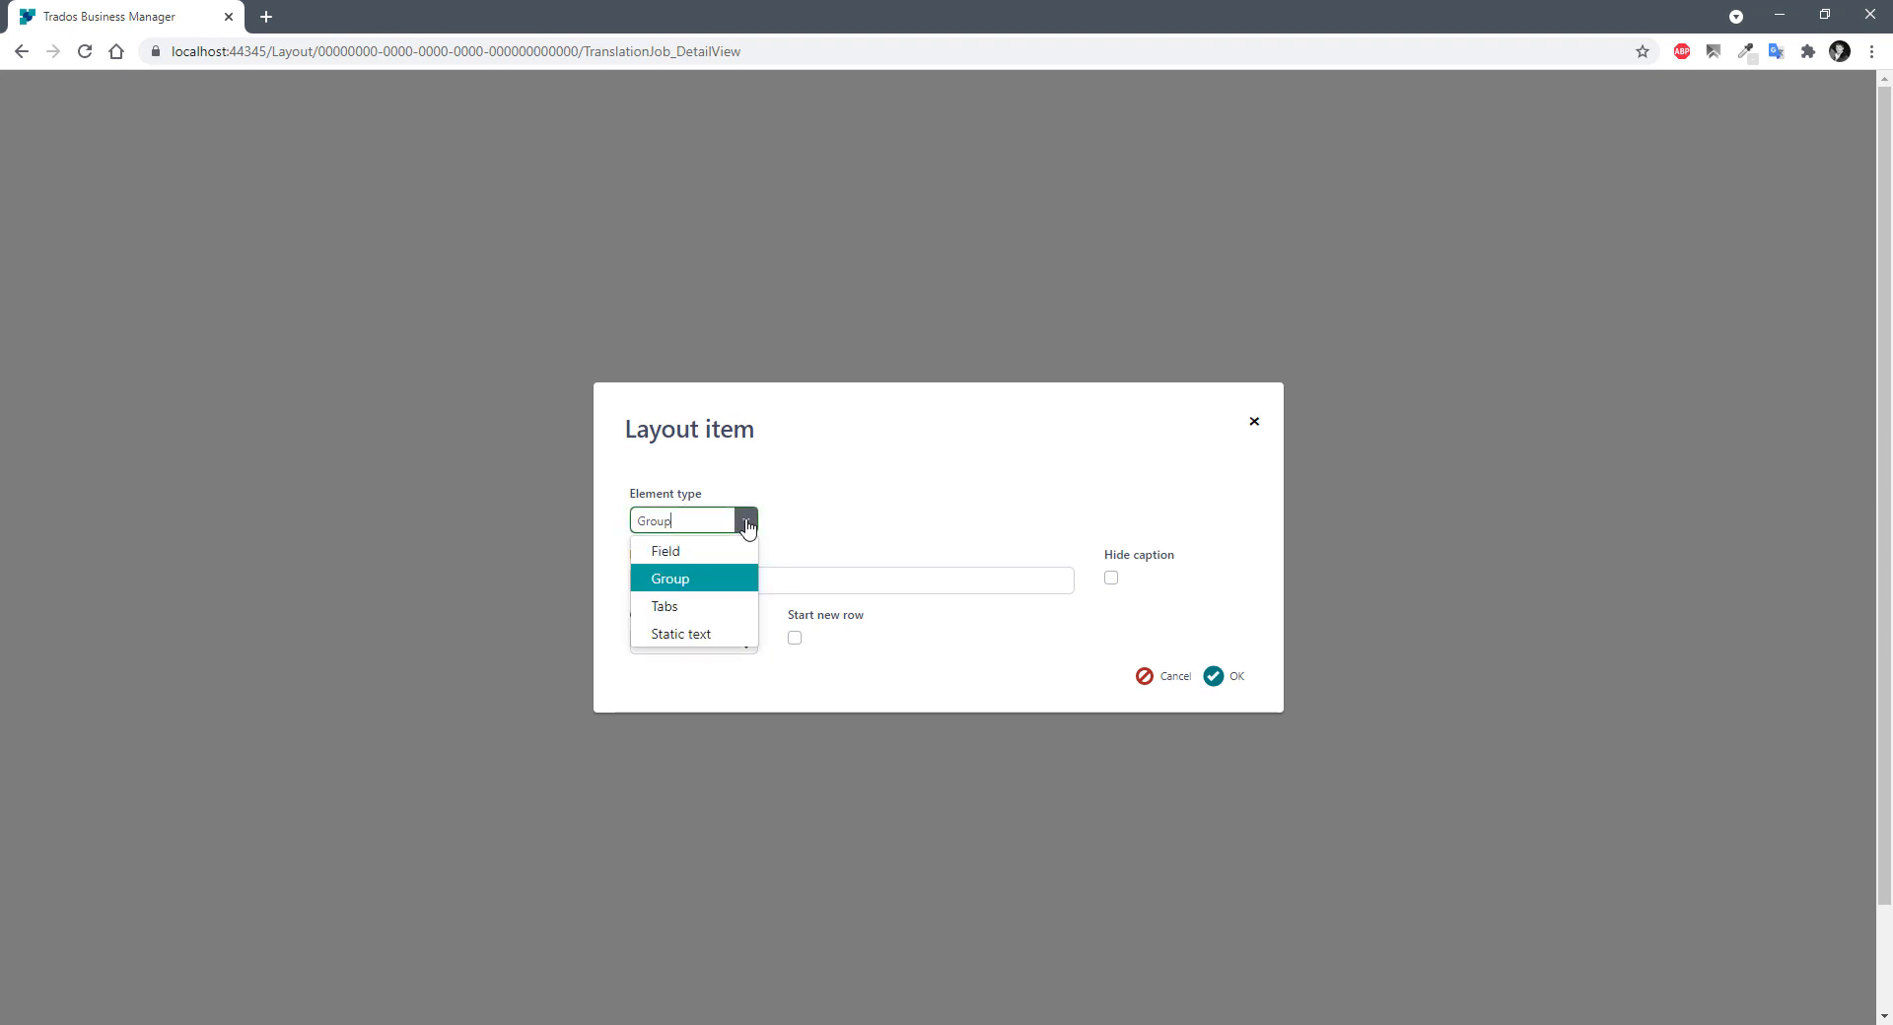
left_click(746, 523)
left_click_drag(744, 579, 562, 587)
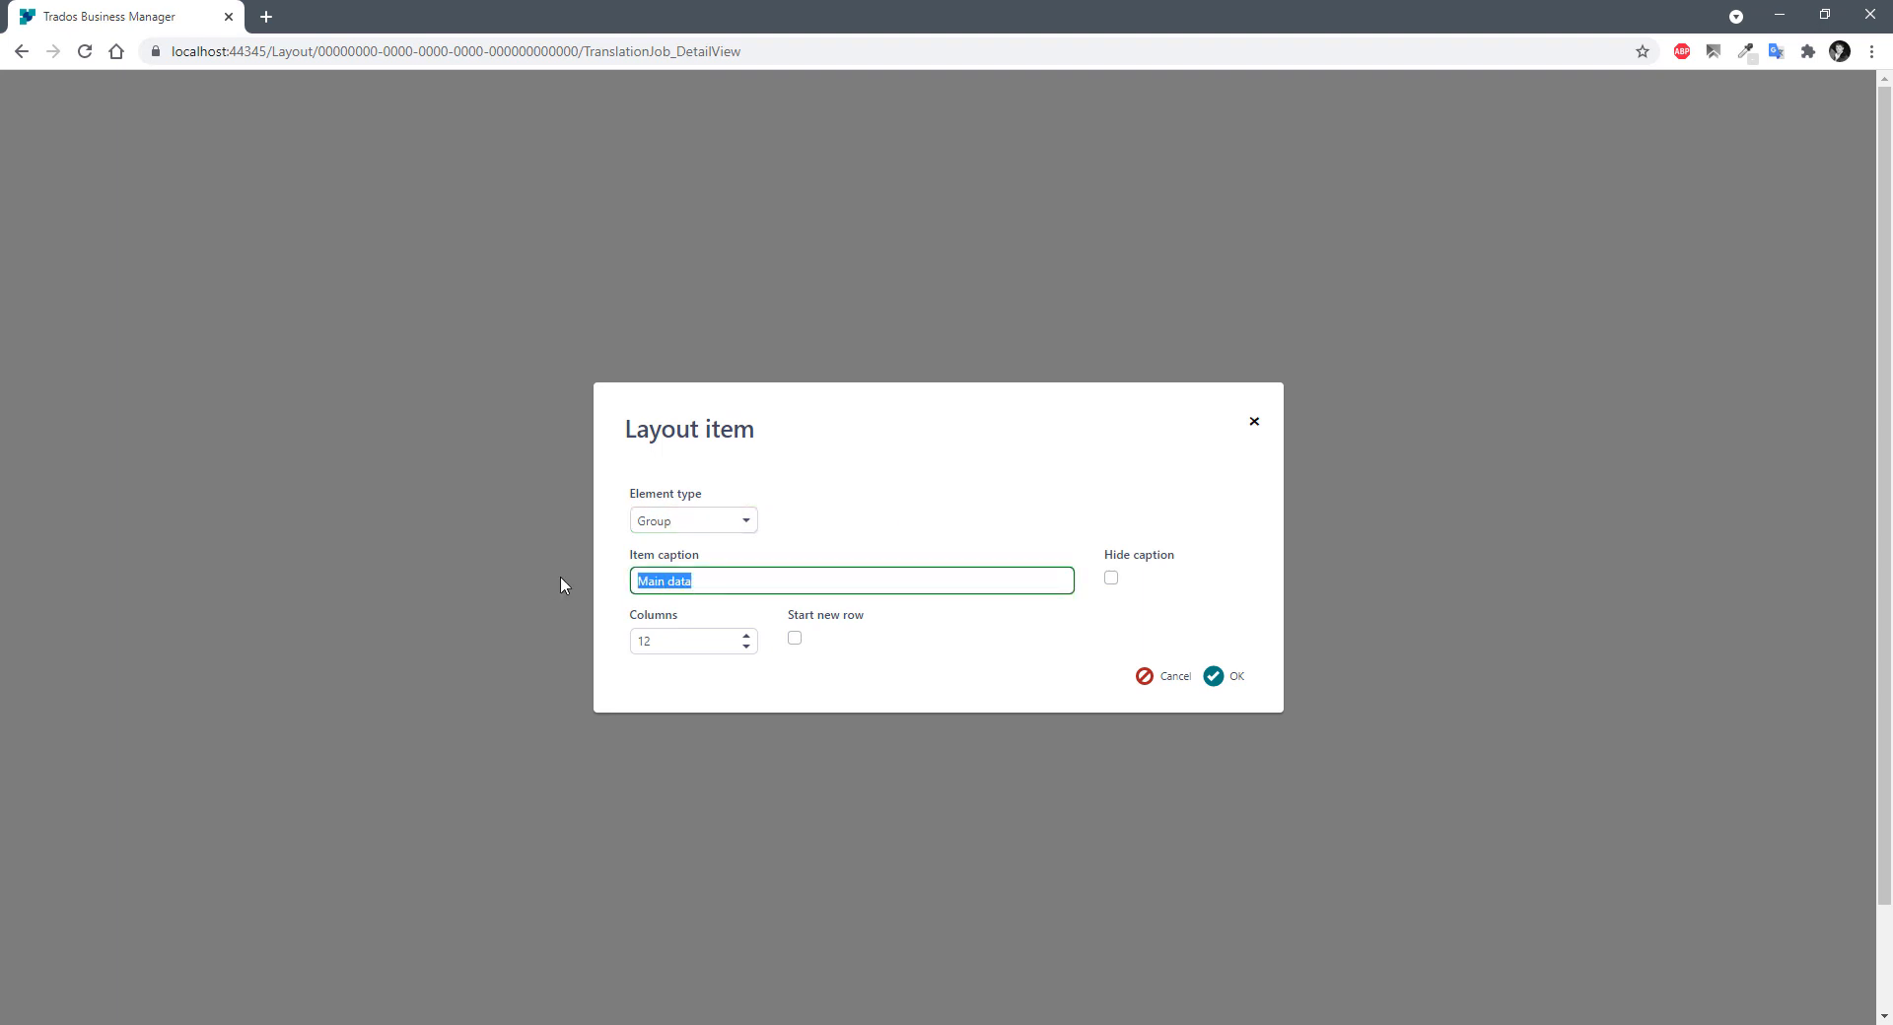
double_click(676, 640)
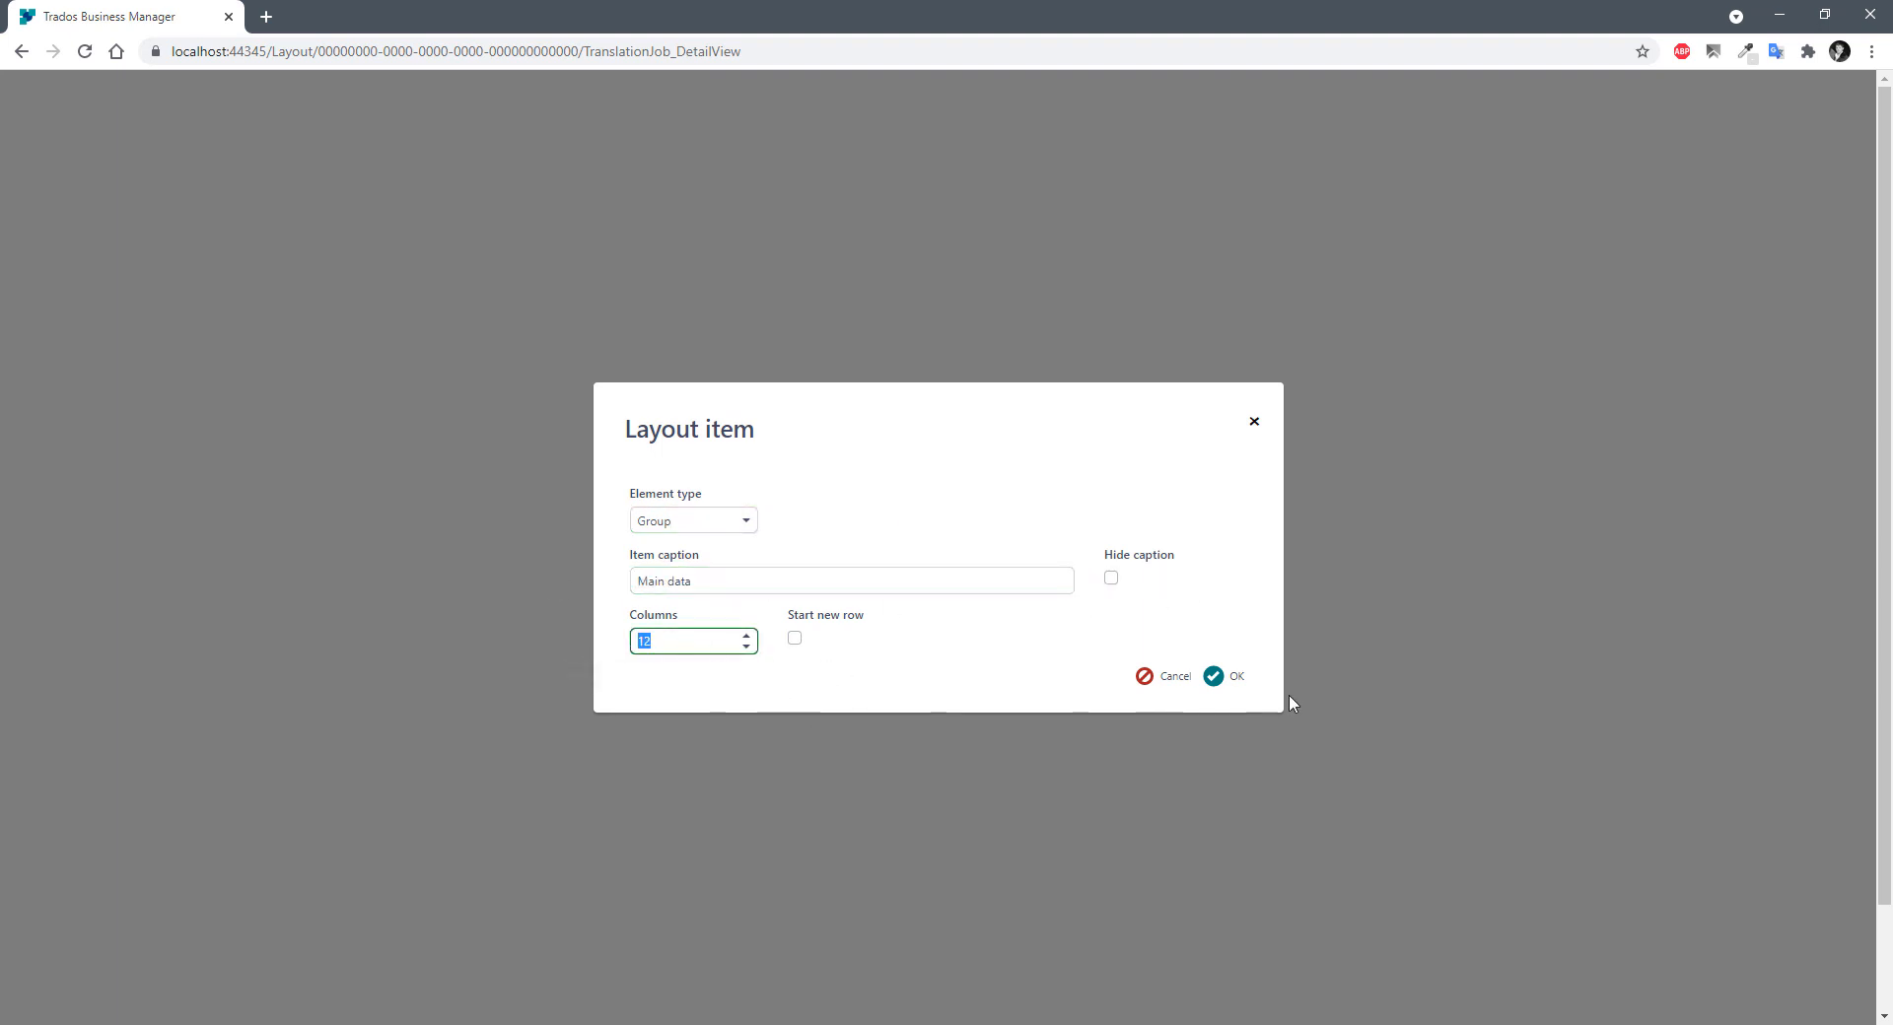
left_click(1162, 678)
left_click(189, 481)
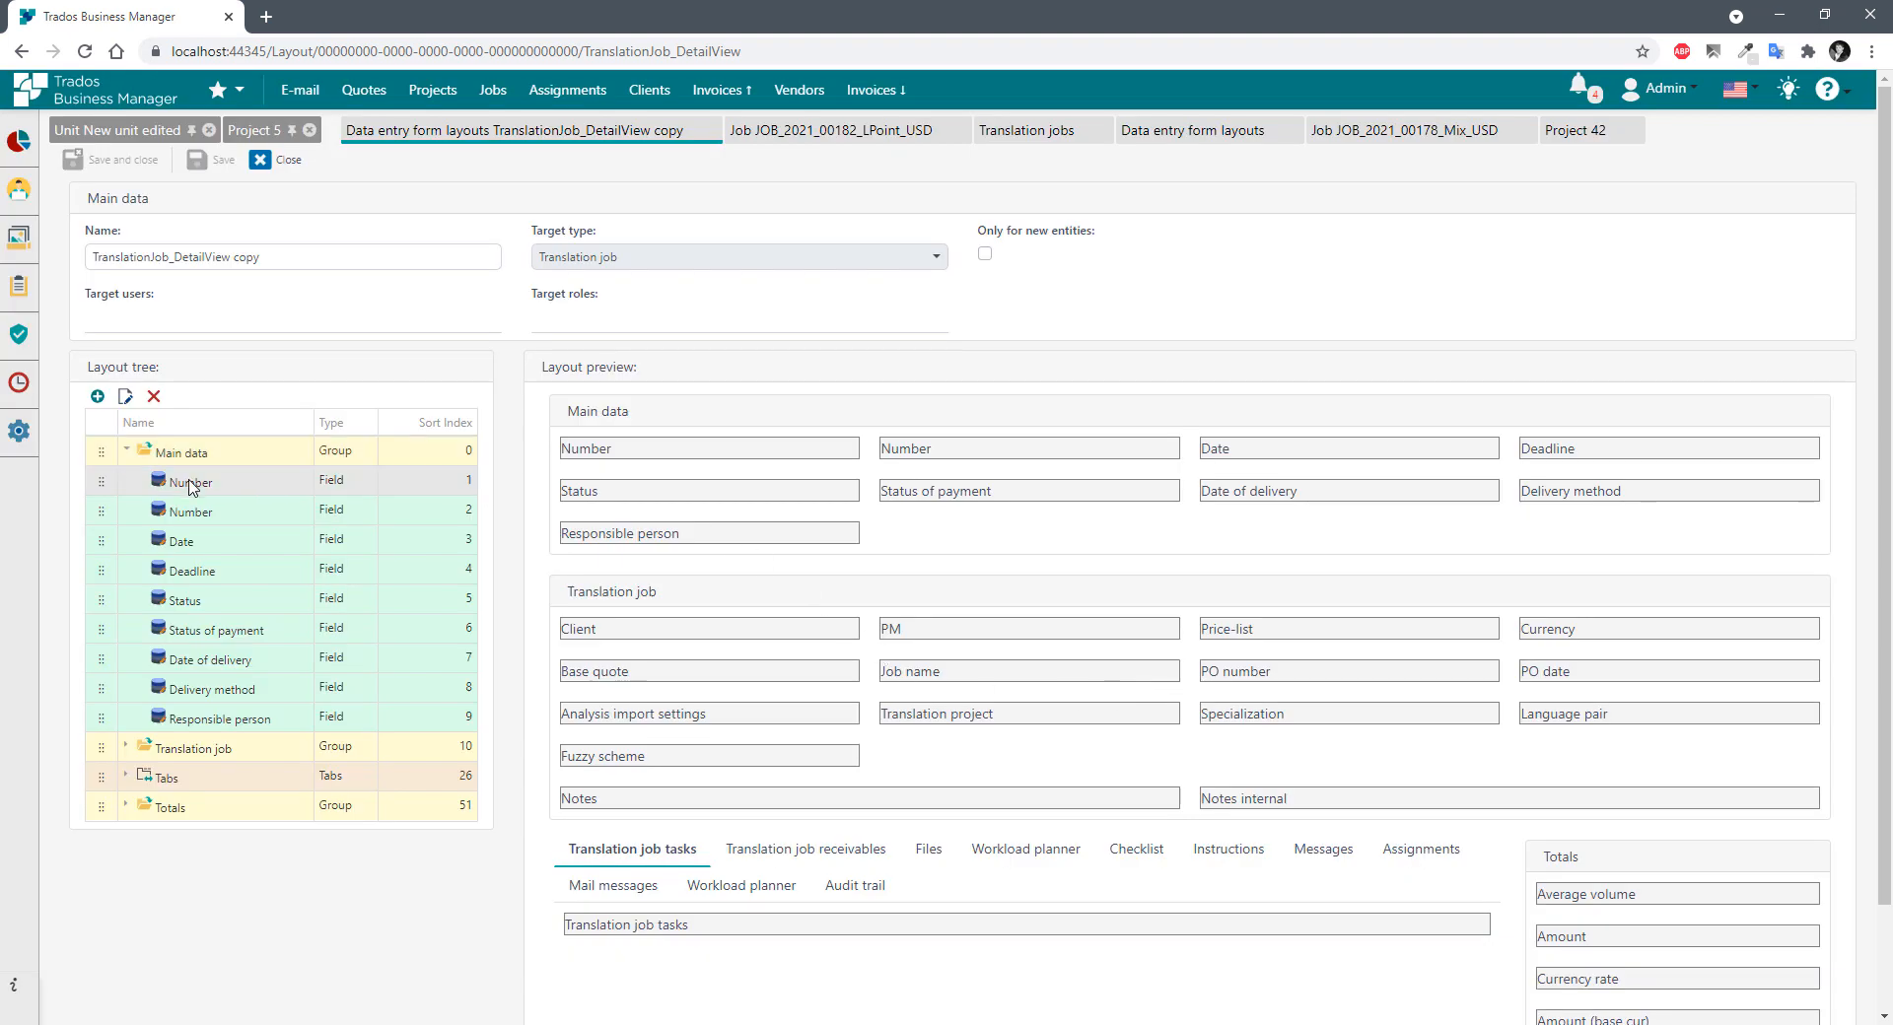
double_click(215, 484)
double_click(678, 638)
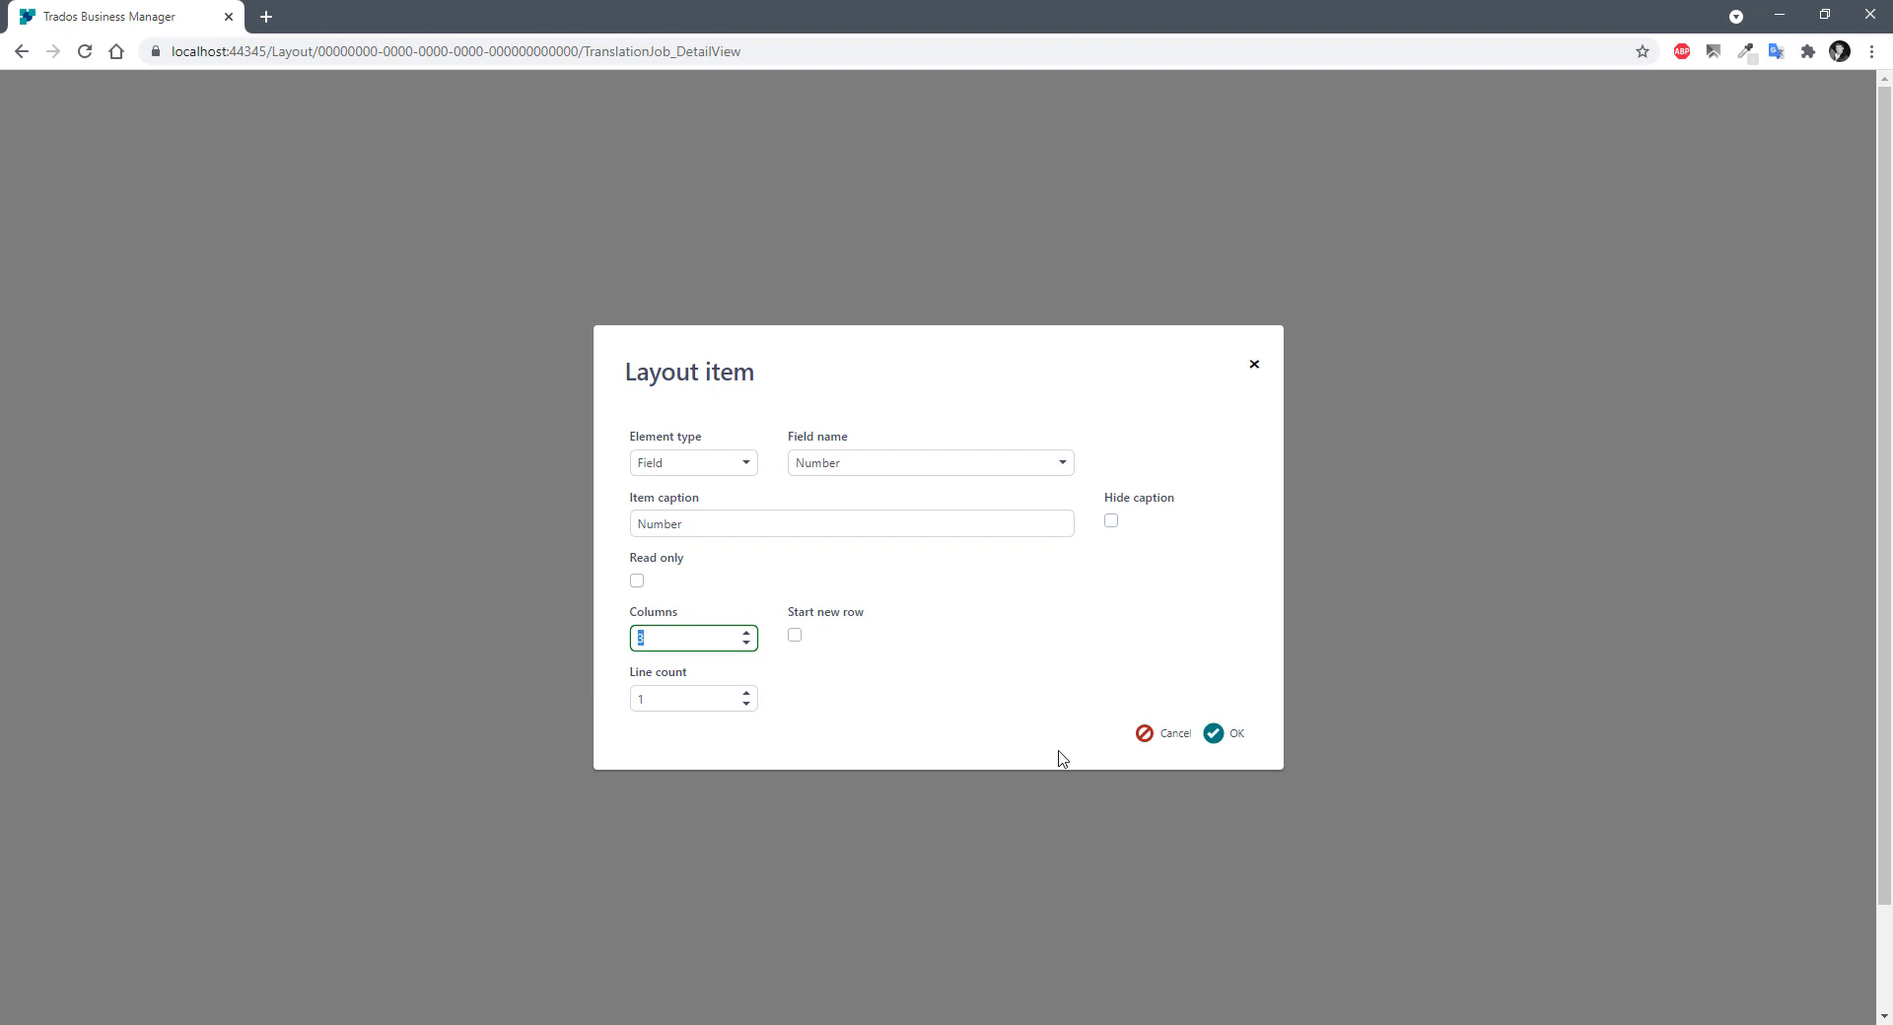
left_click(1155, 735)
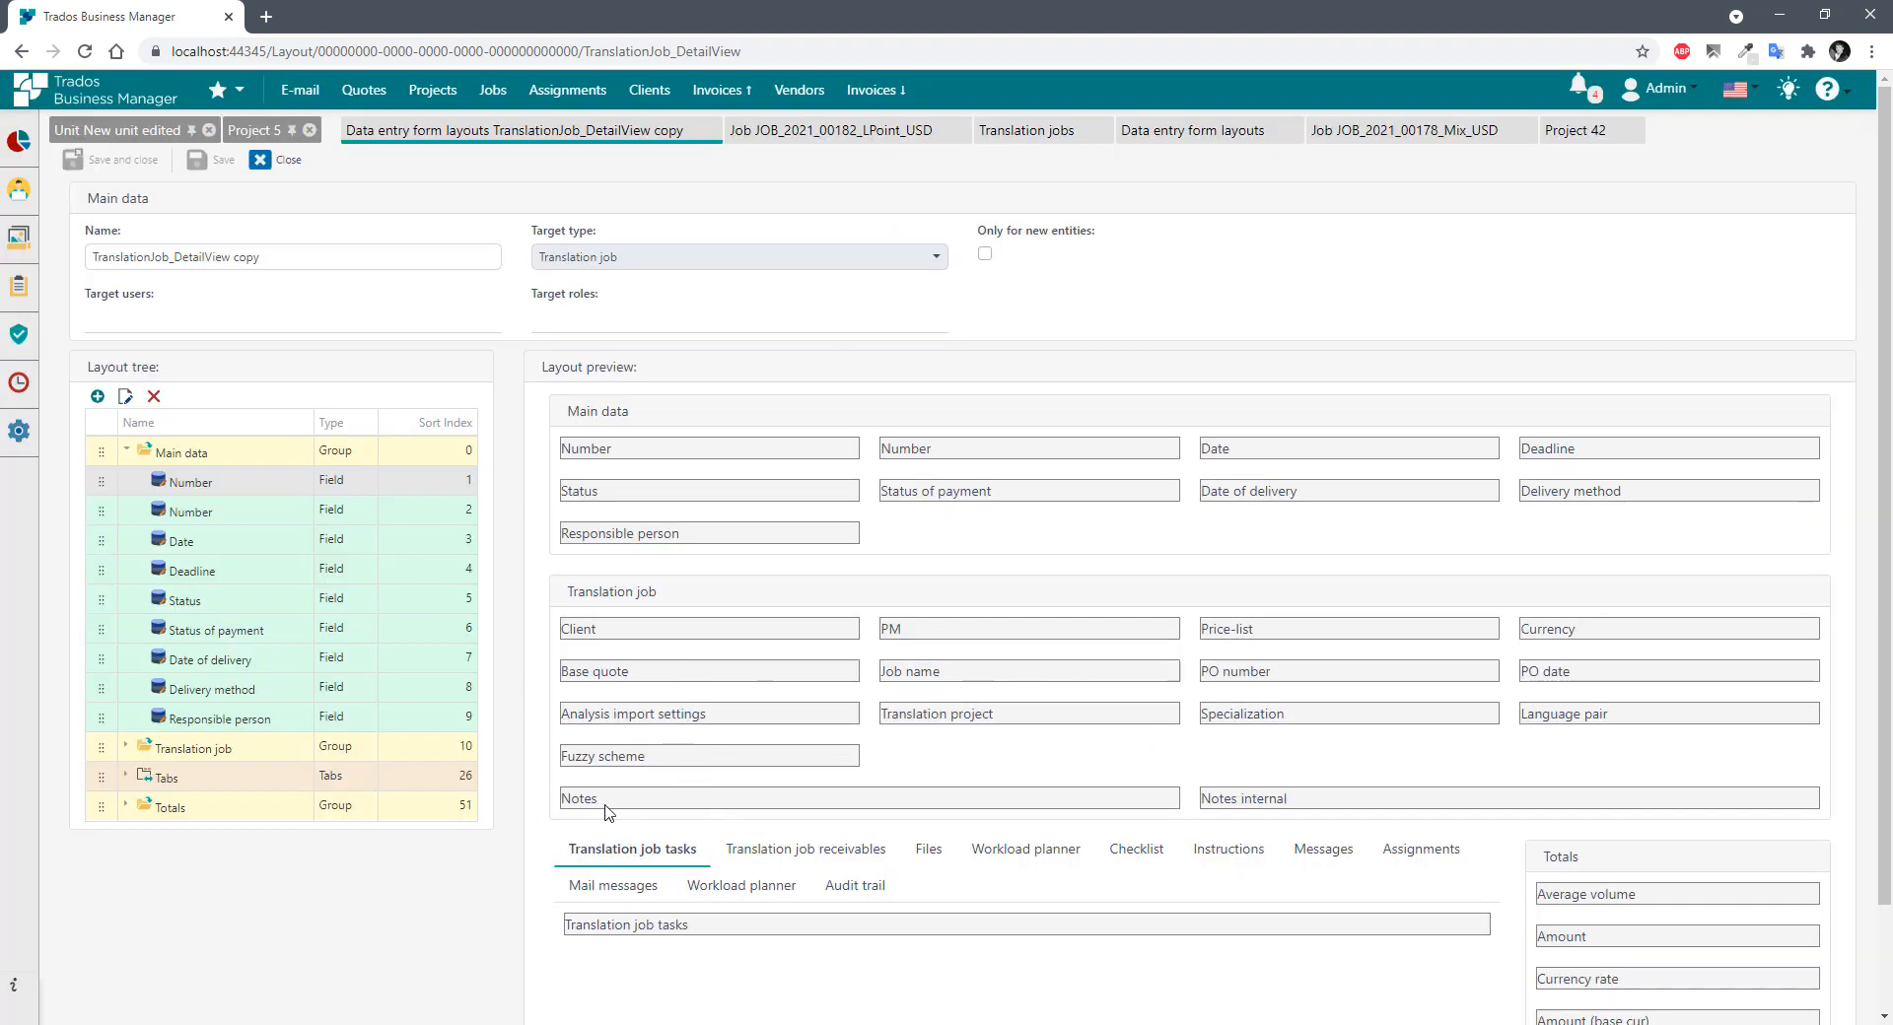
left_click(126, 749)
scroll(187, 848, "down", 3)
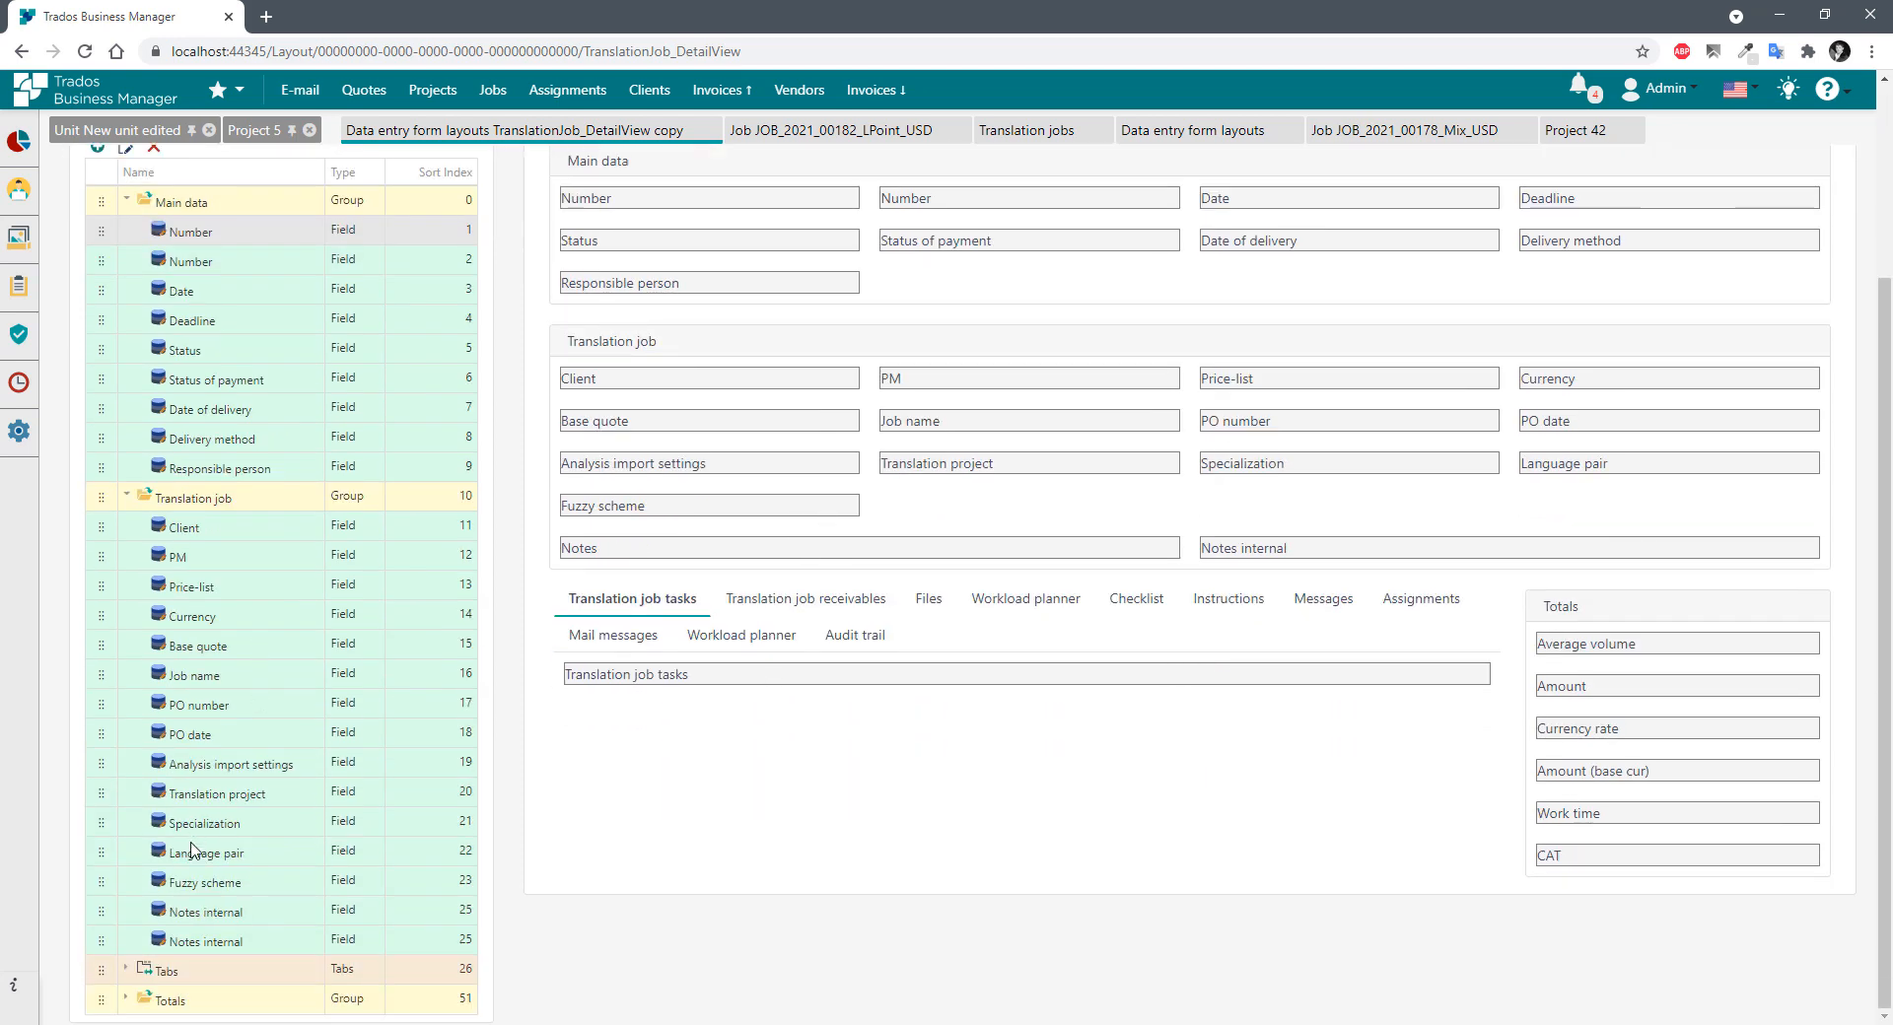
double_click(202, 916)
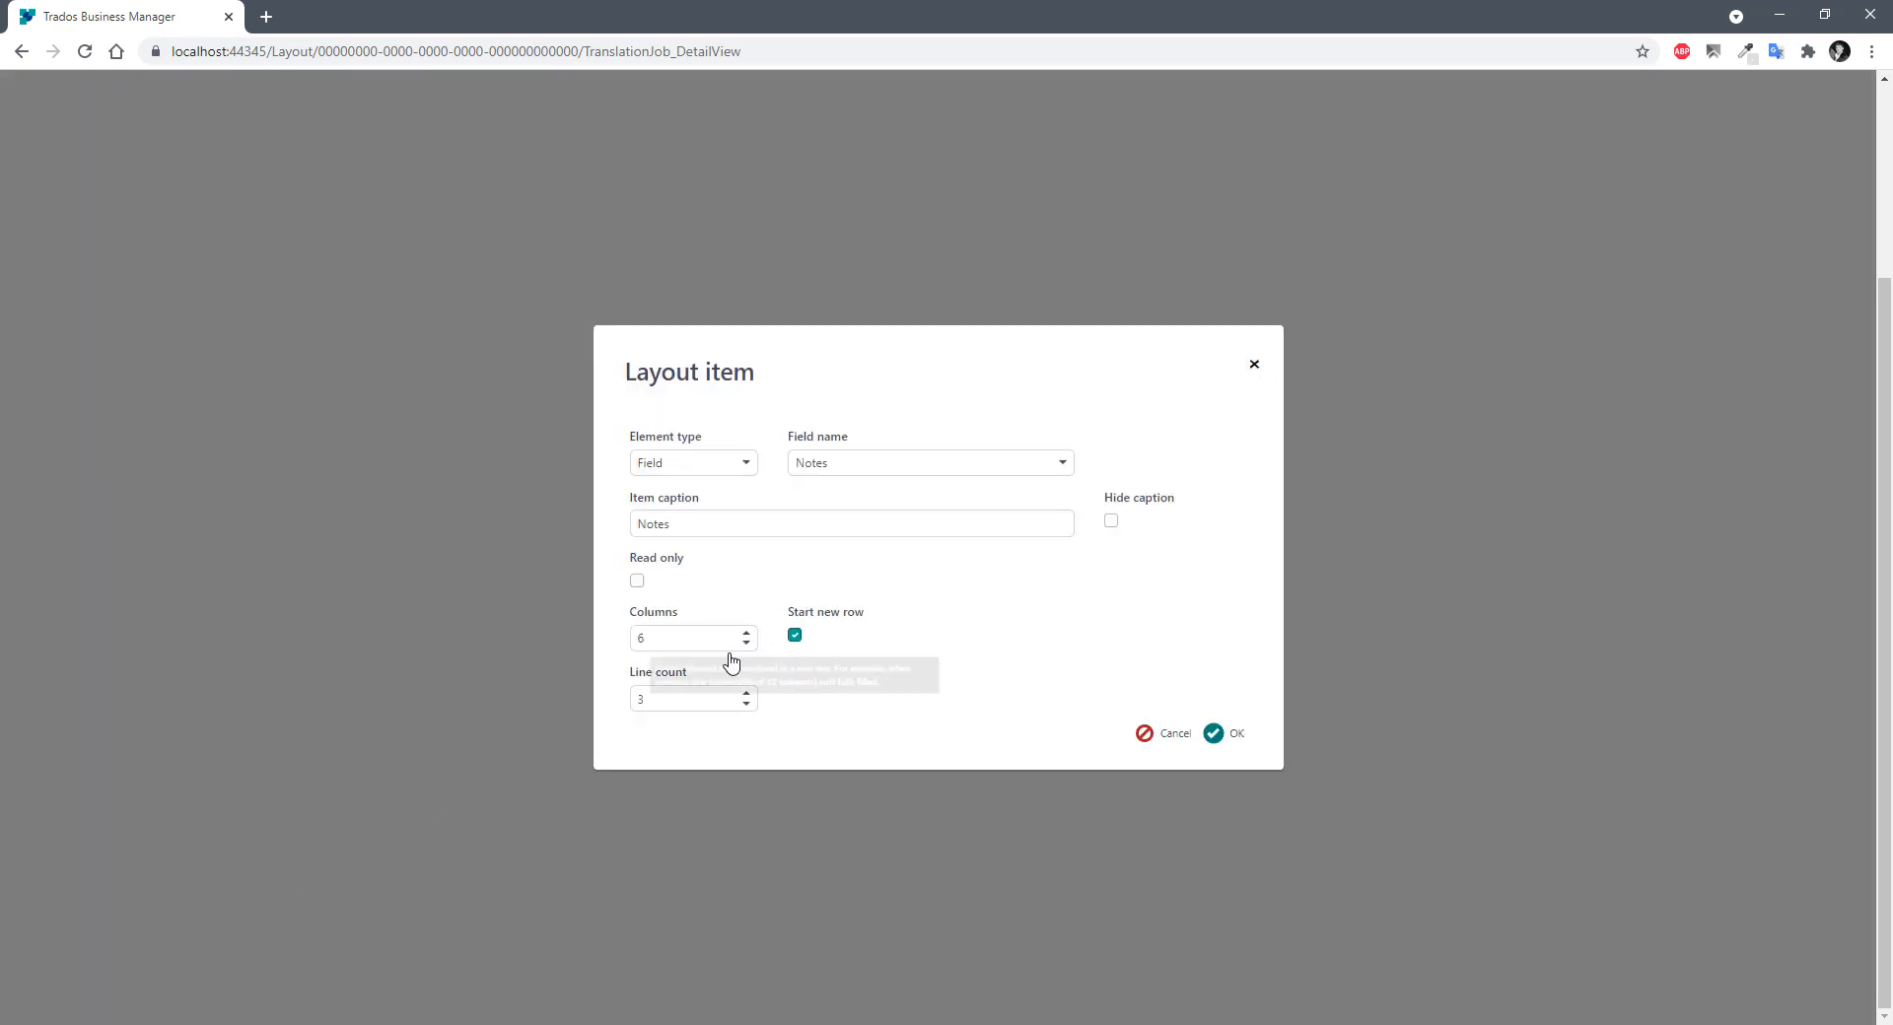
left_click_drag(688, 637, 561, 656)
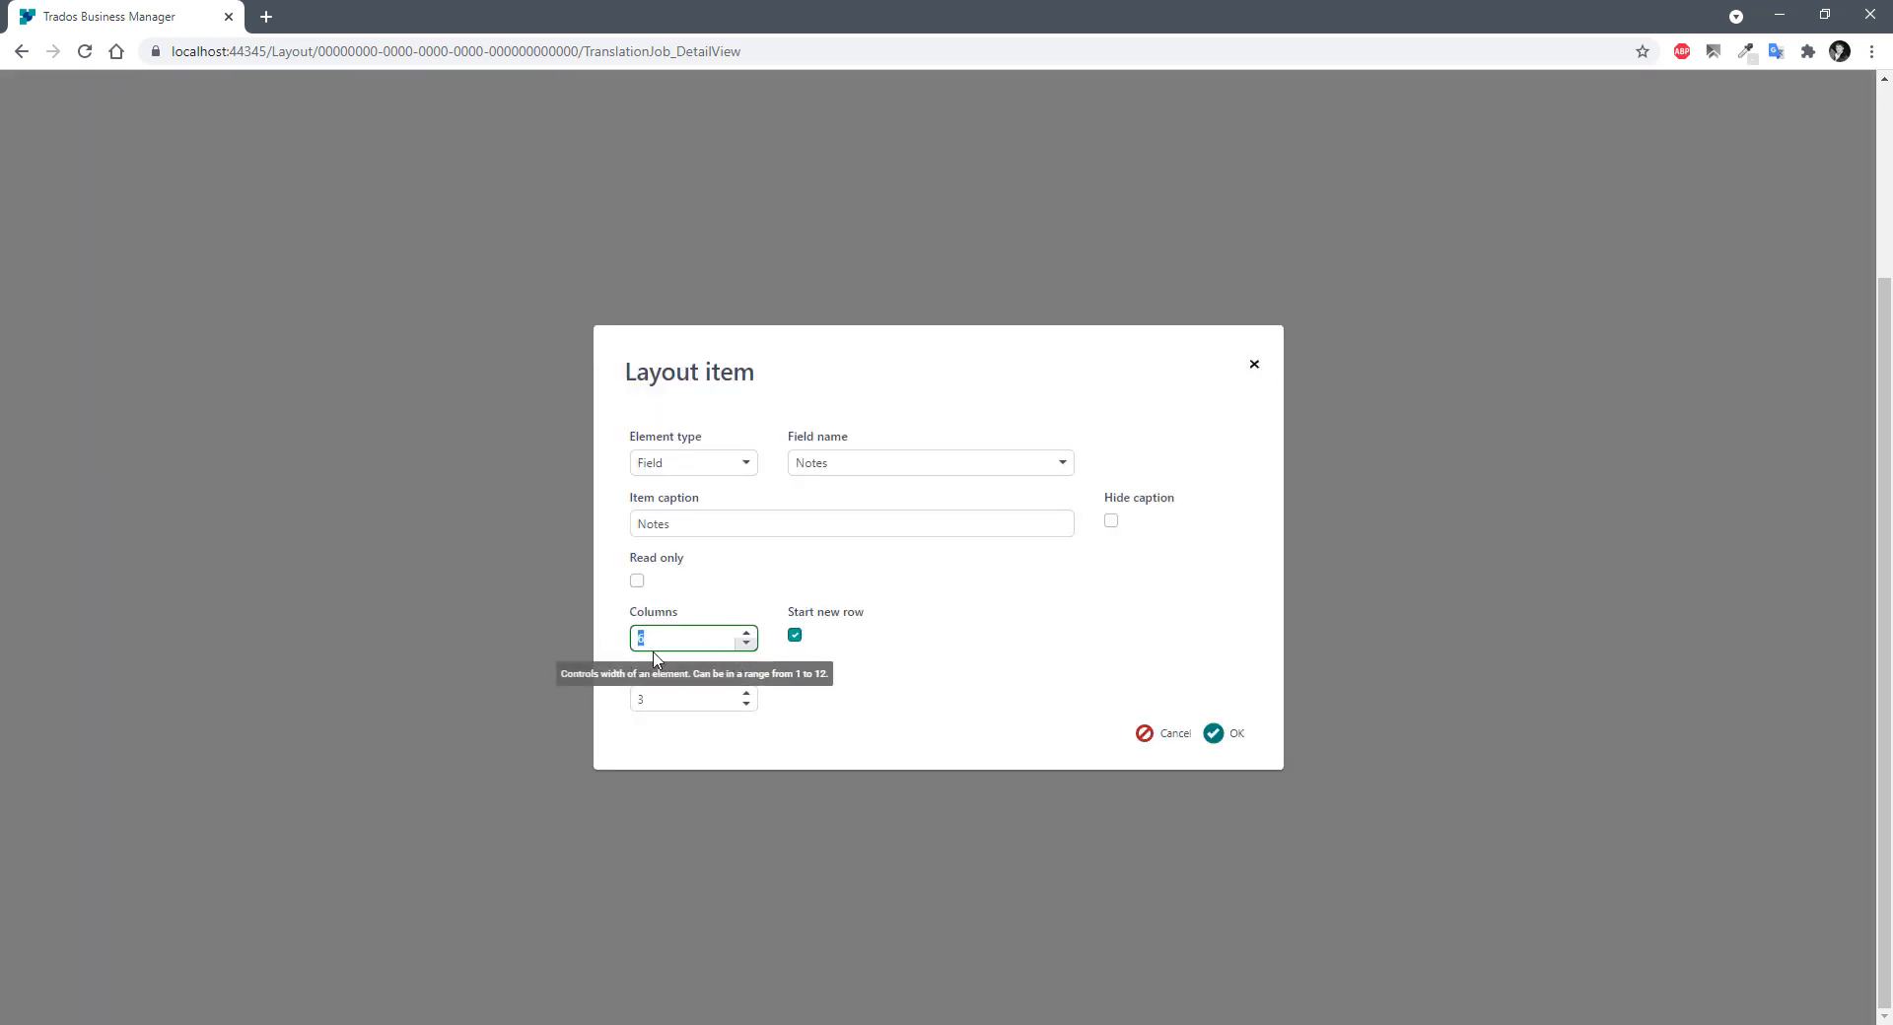
left_click(672, 706)
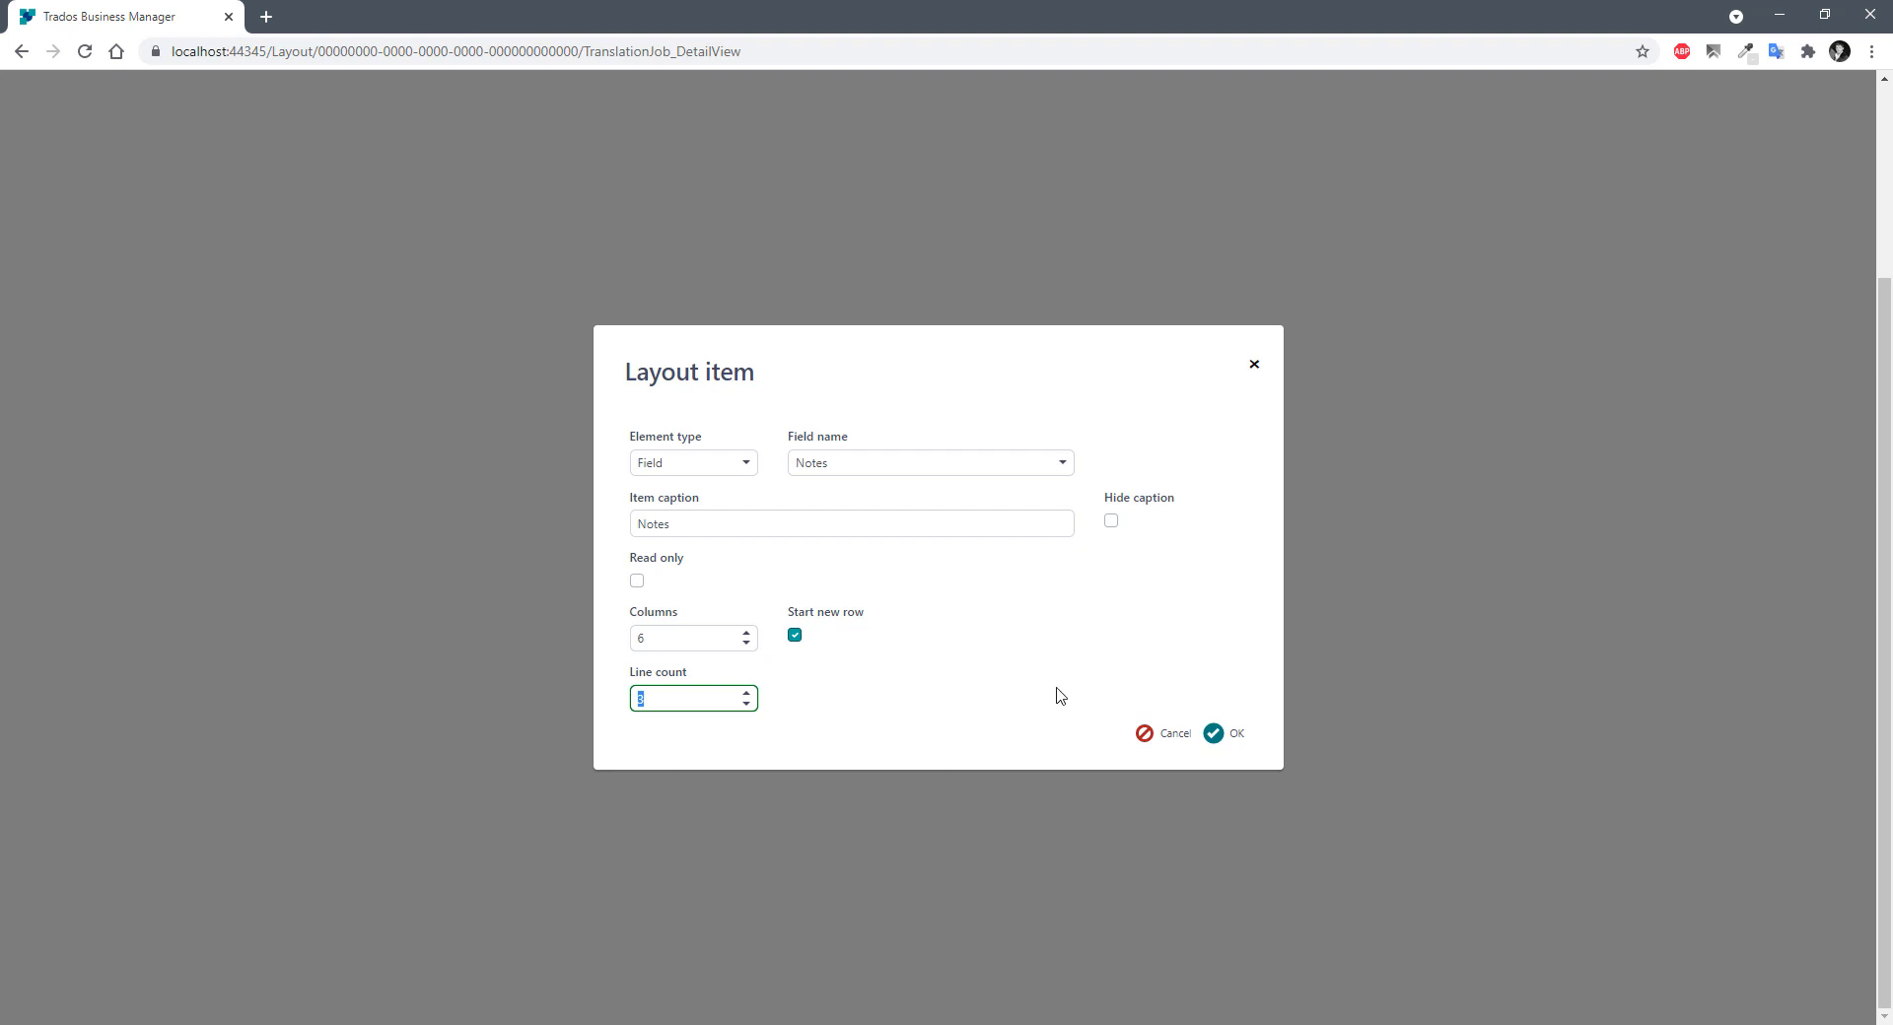
left_click(1155, 734)
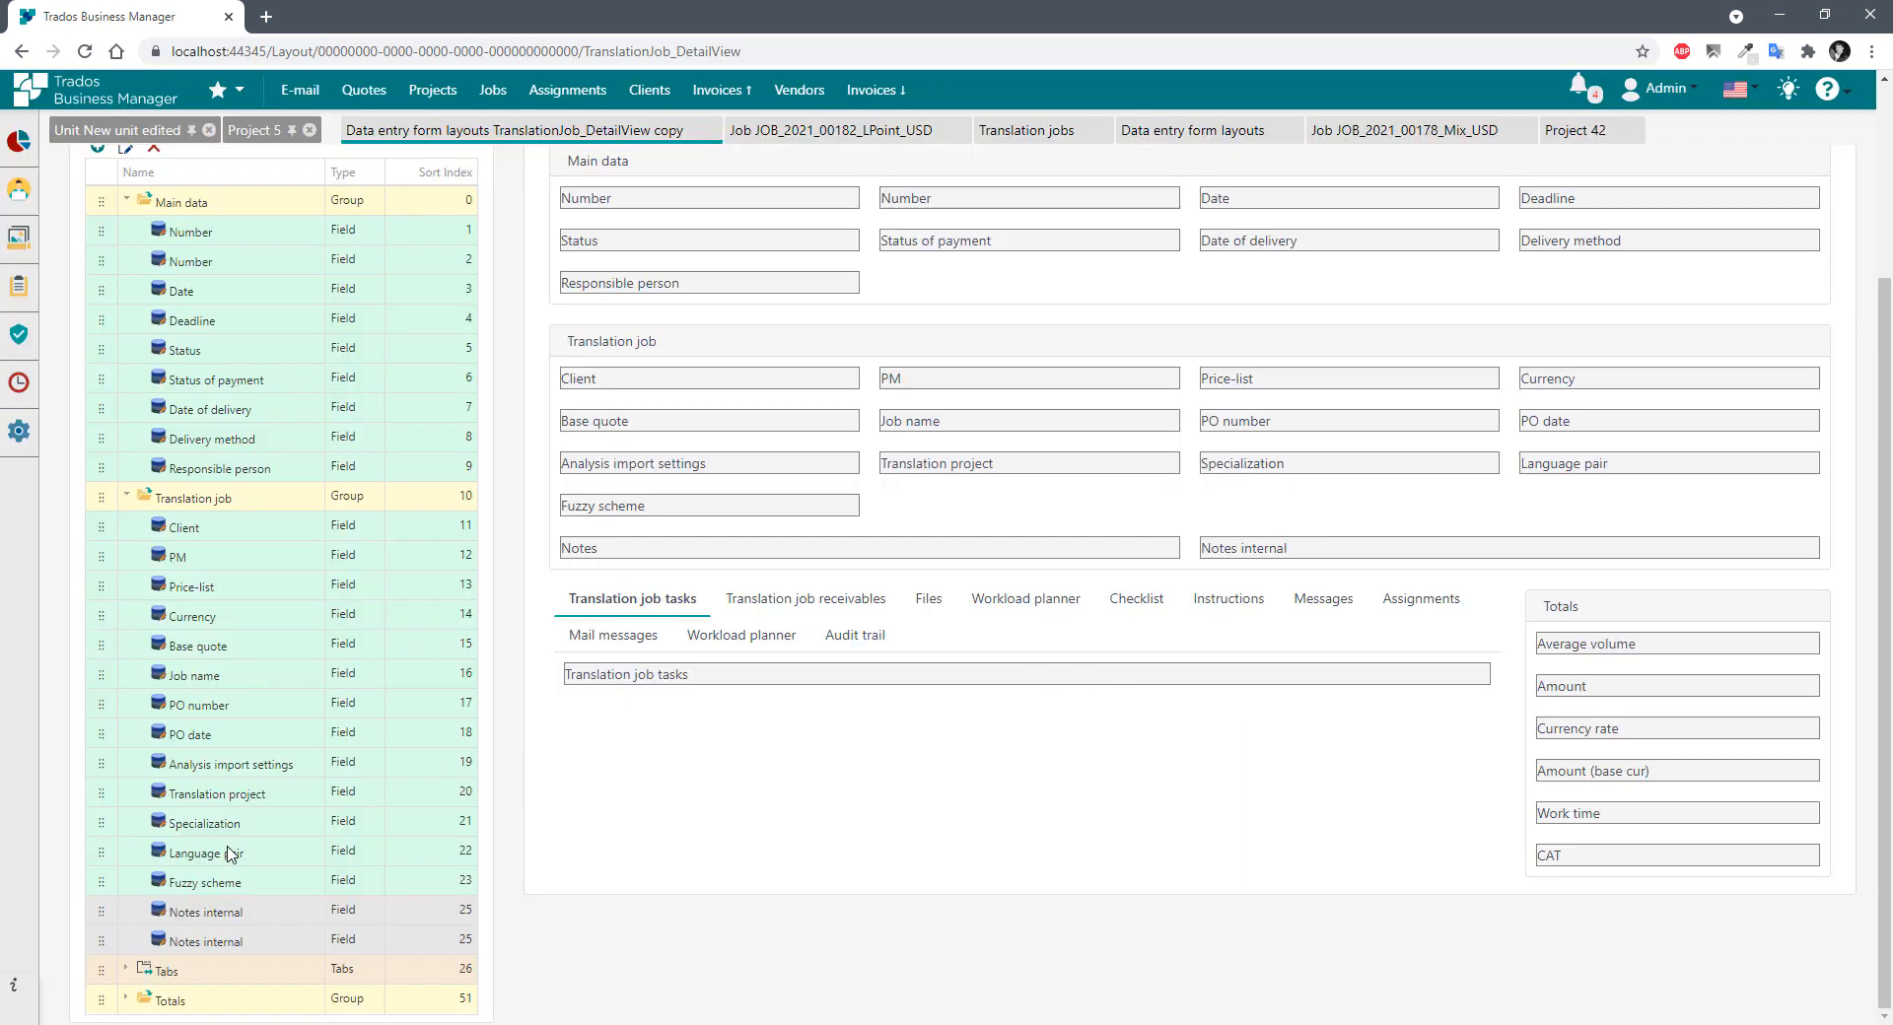
key("F5")
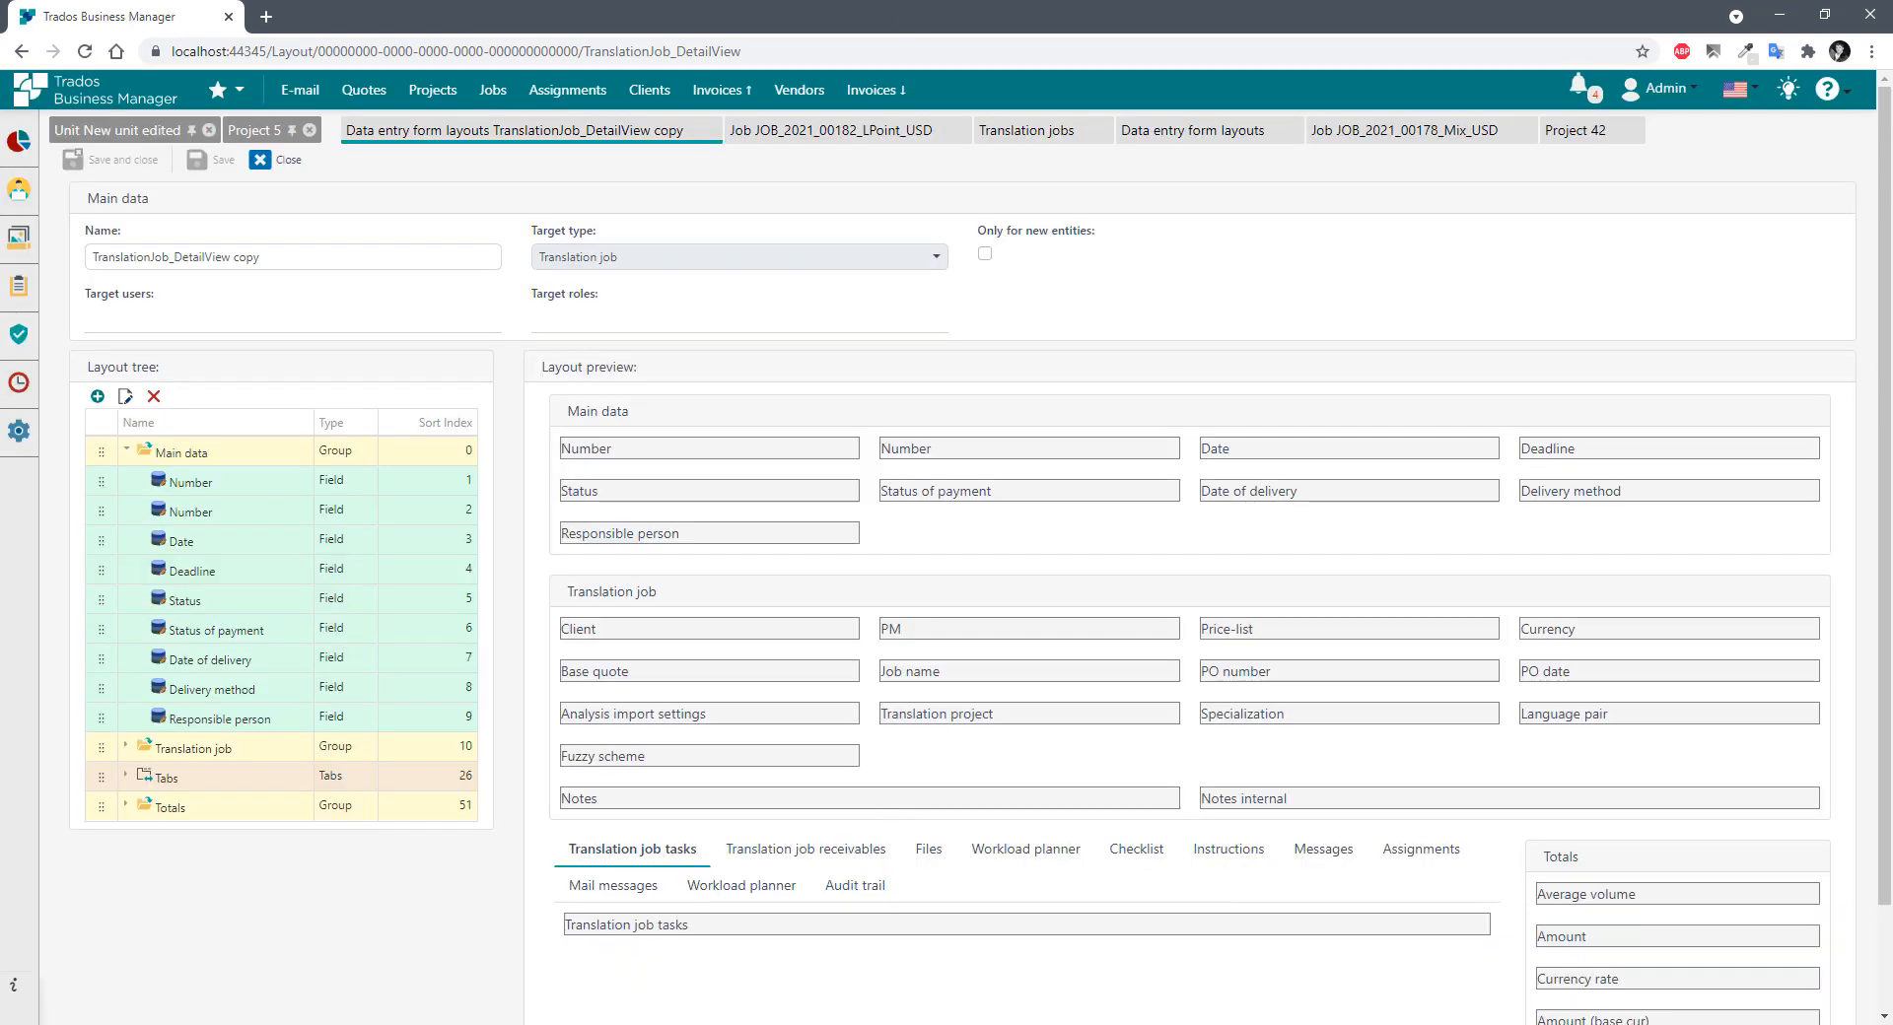
Expand Translation job in the tree, compare the Main data Number, Date and Deadline labels, then collapse Main data.
left_click(125, 747)
scroll(237, 786, "down", 1)
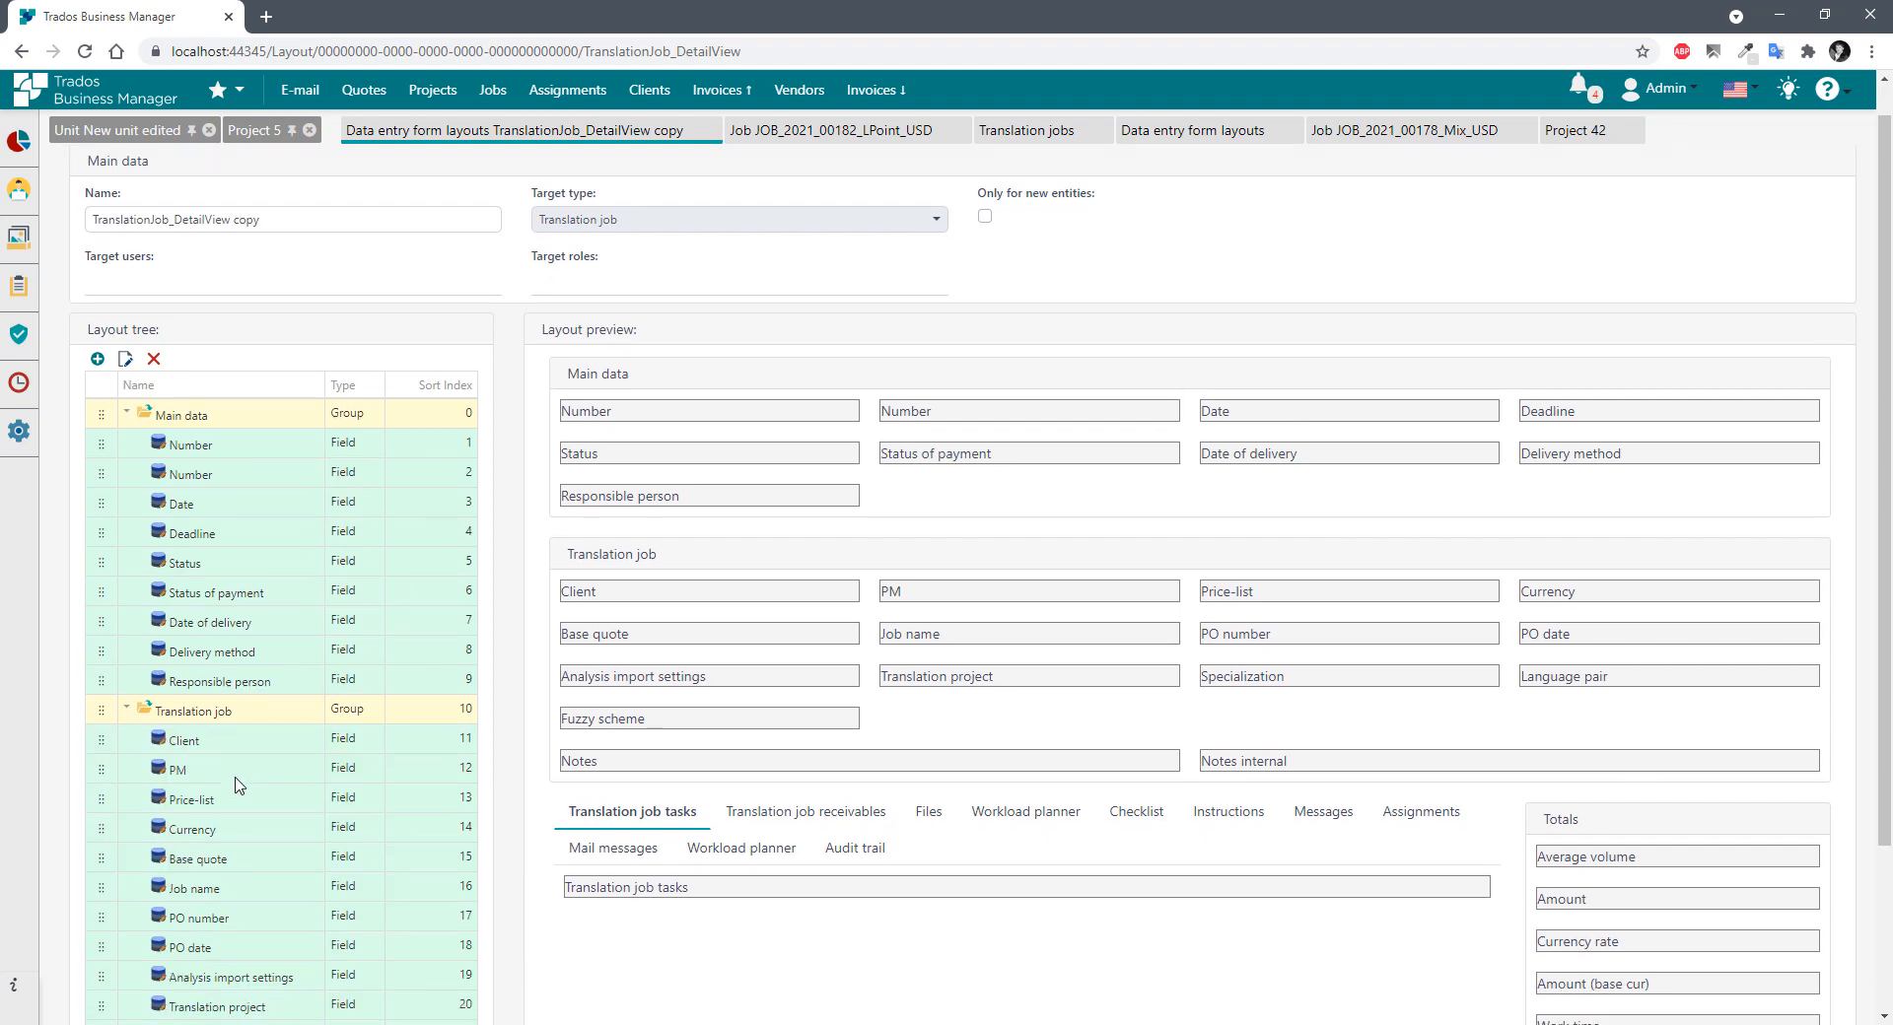
scroll(237, 786, "down", 2)
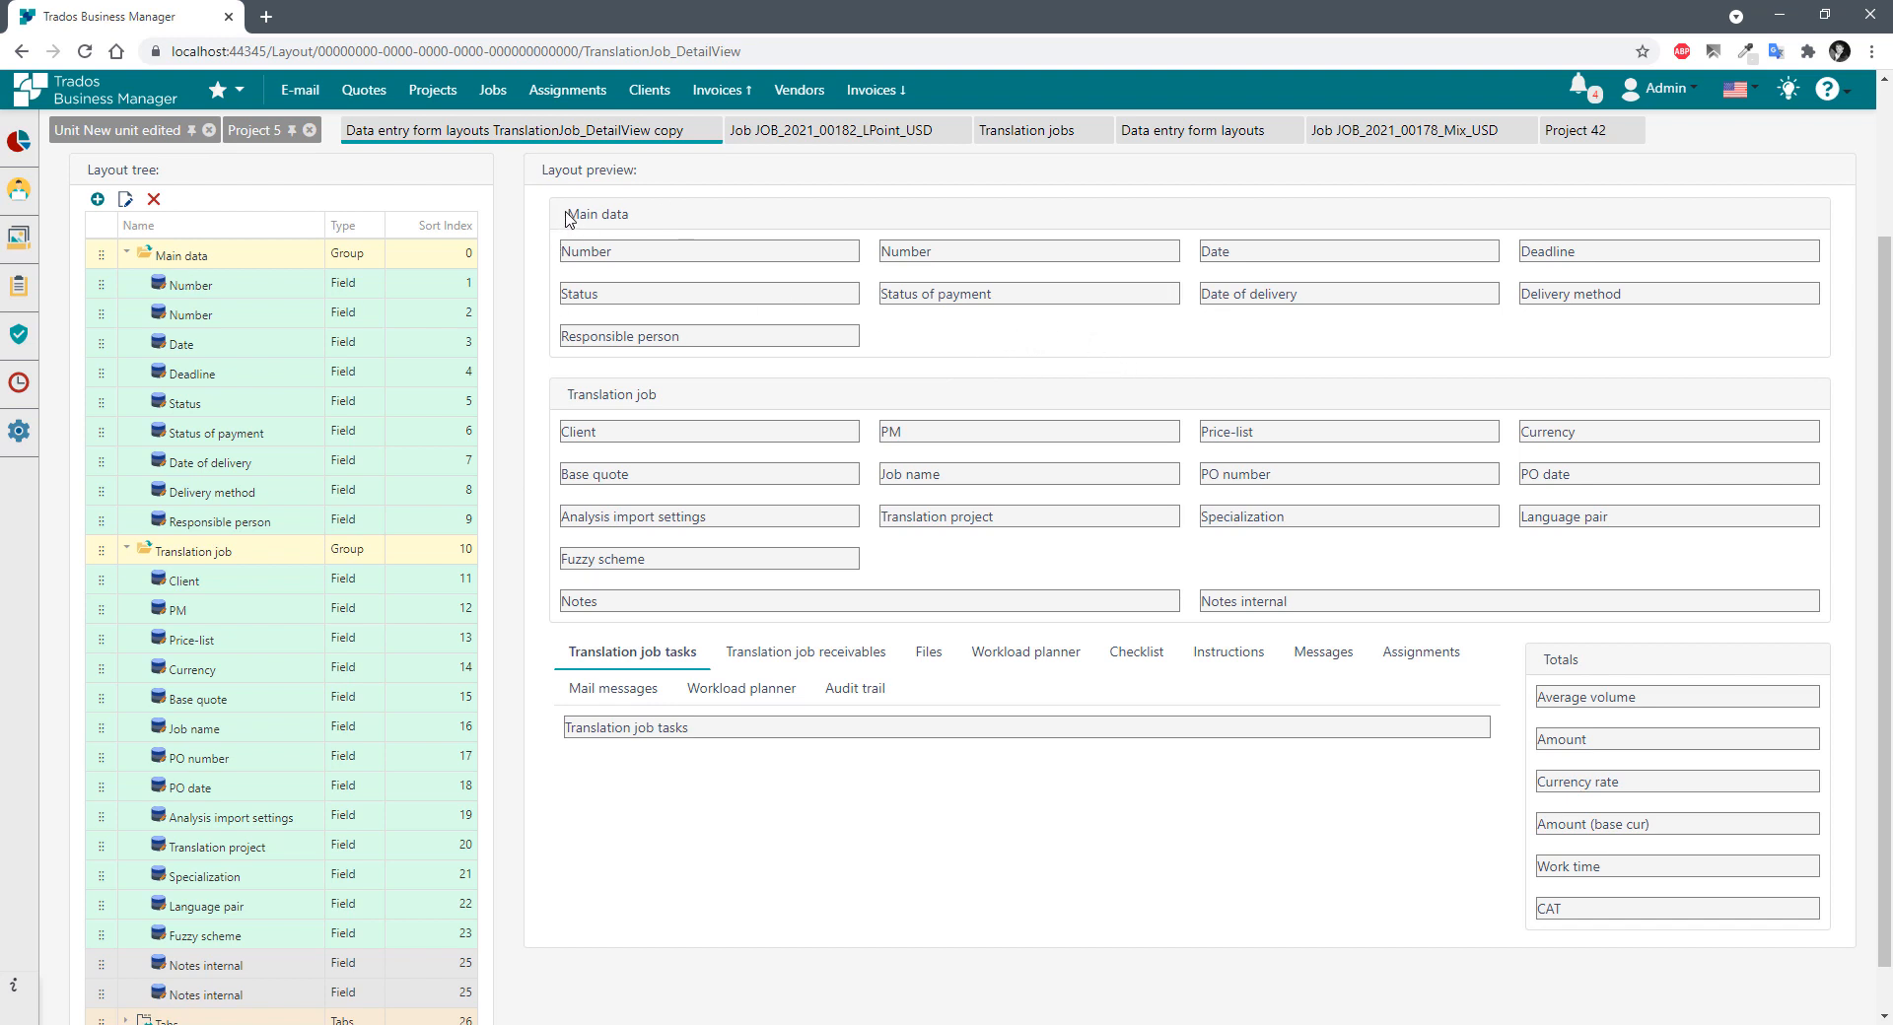
left_click_drag(567, 217, 677, 222)
left_click(656, 221)
left_click_drag(1651, 264, 1198, 253)
left_click_drag(1066, 262, 559, 253)
left_click(717, 307)
left_click(126, 256)
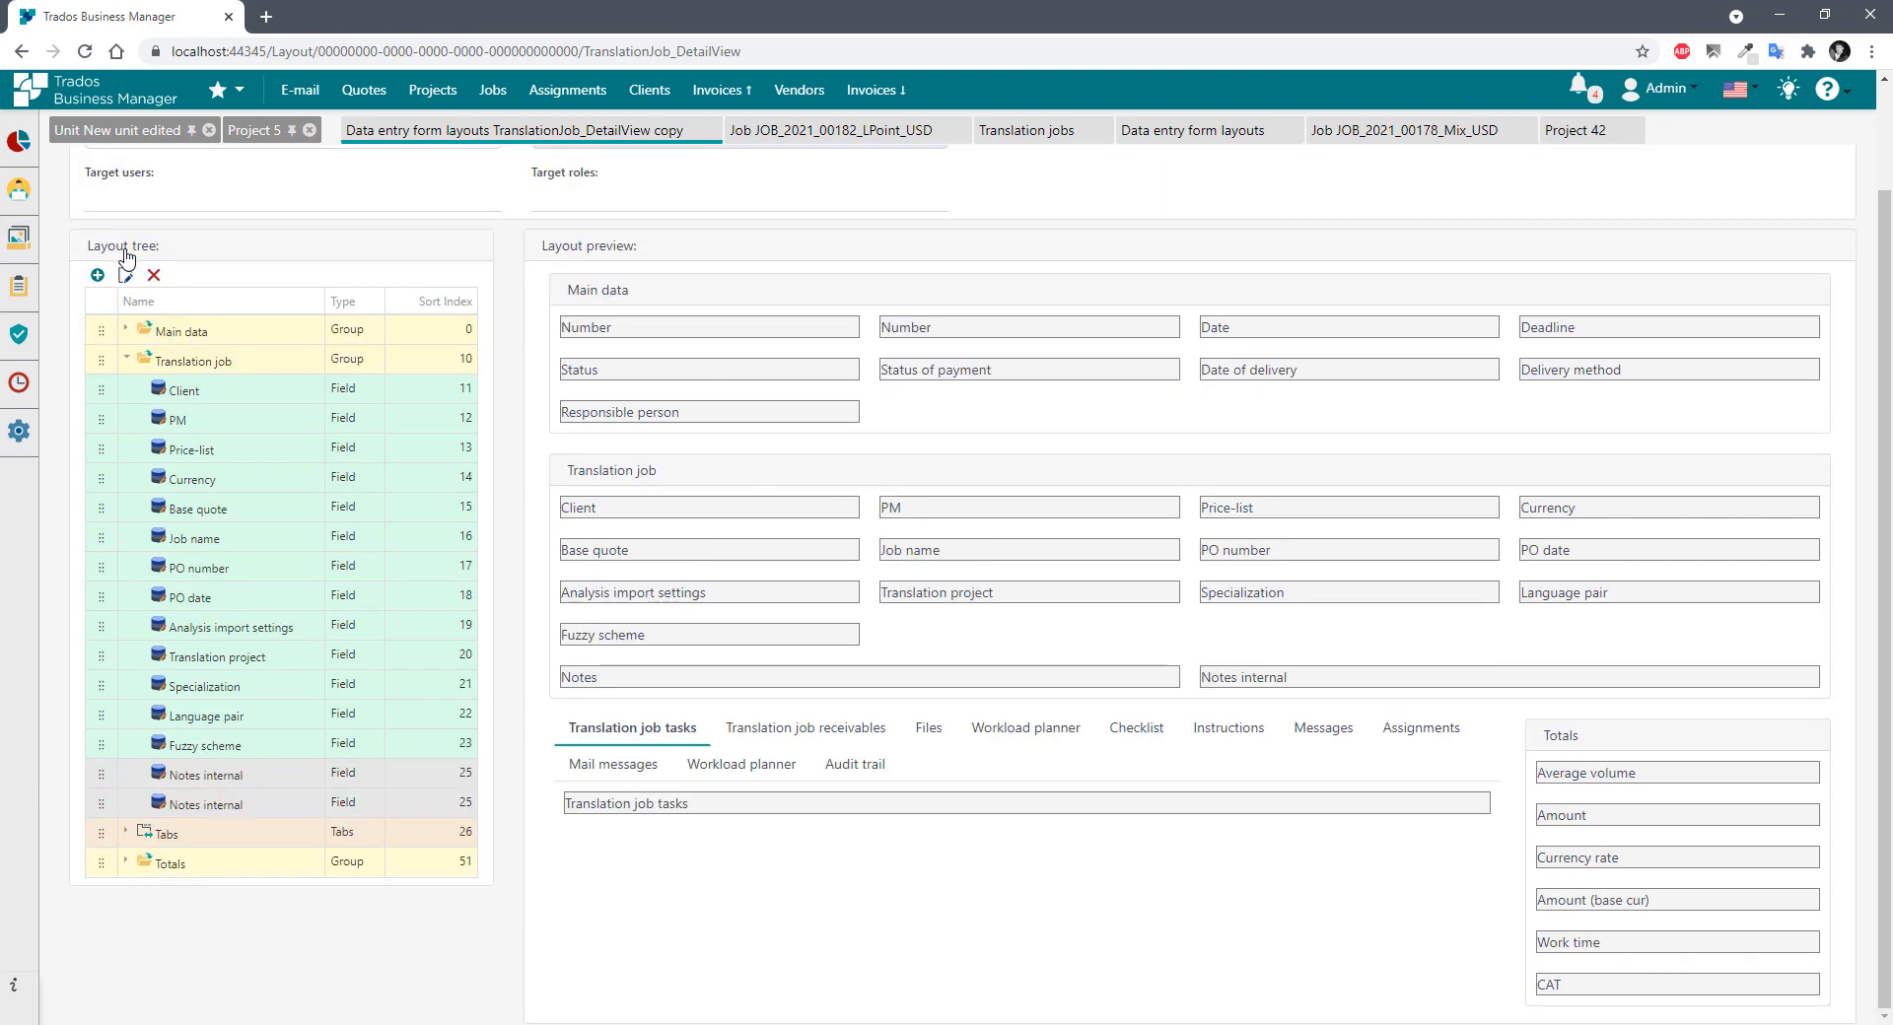
Collapse Translation job and check the Tabs element's 9-column setting without changing it.
left_click(189, 335)
left_click(218, 360)
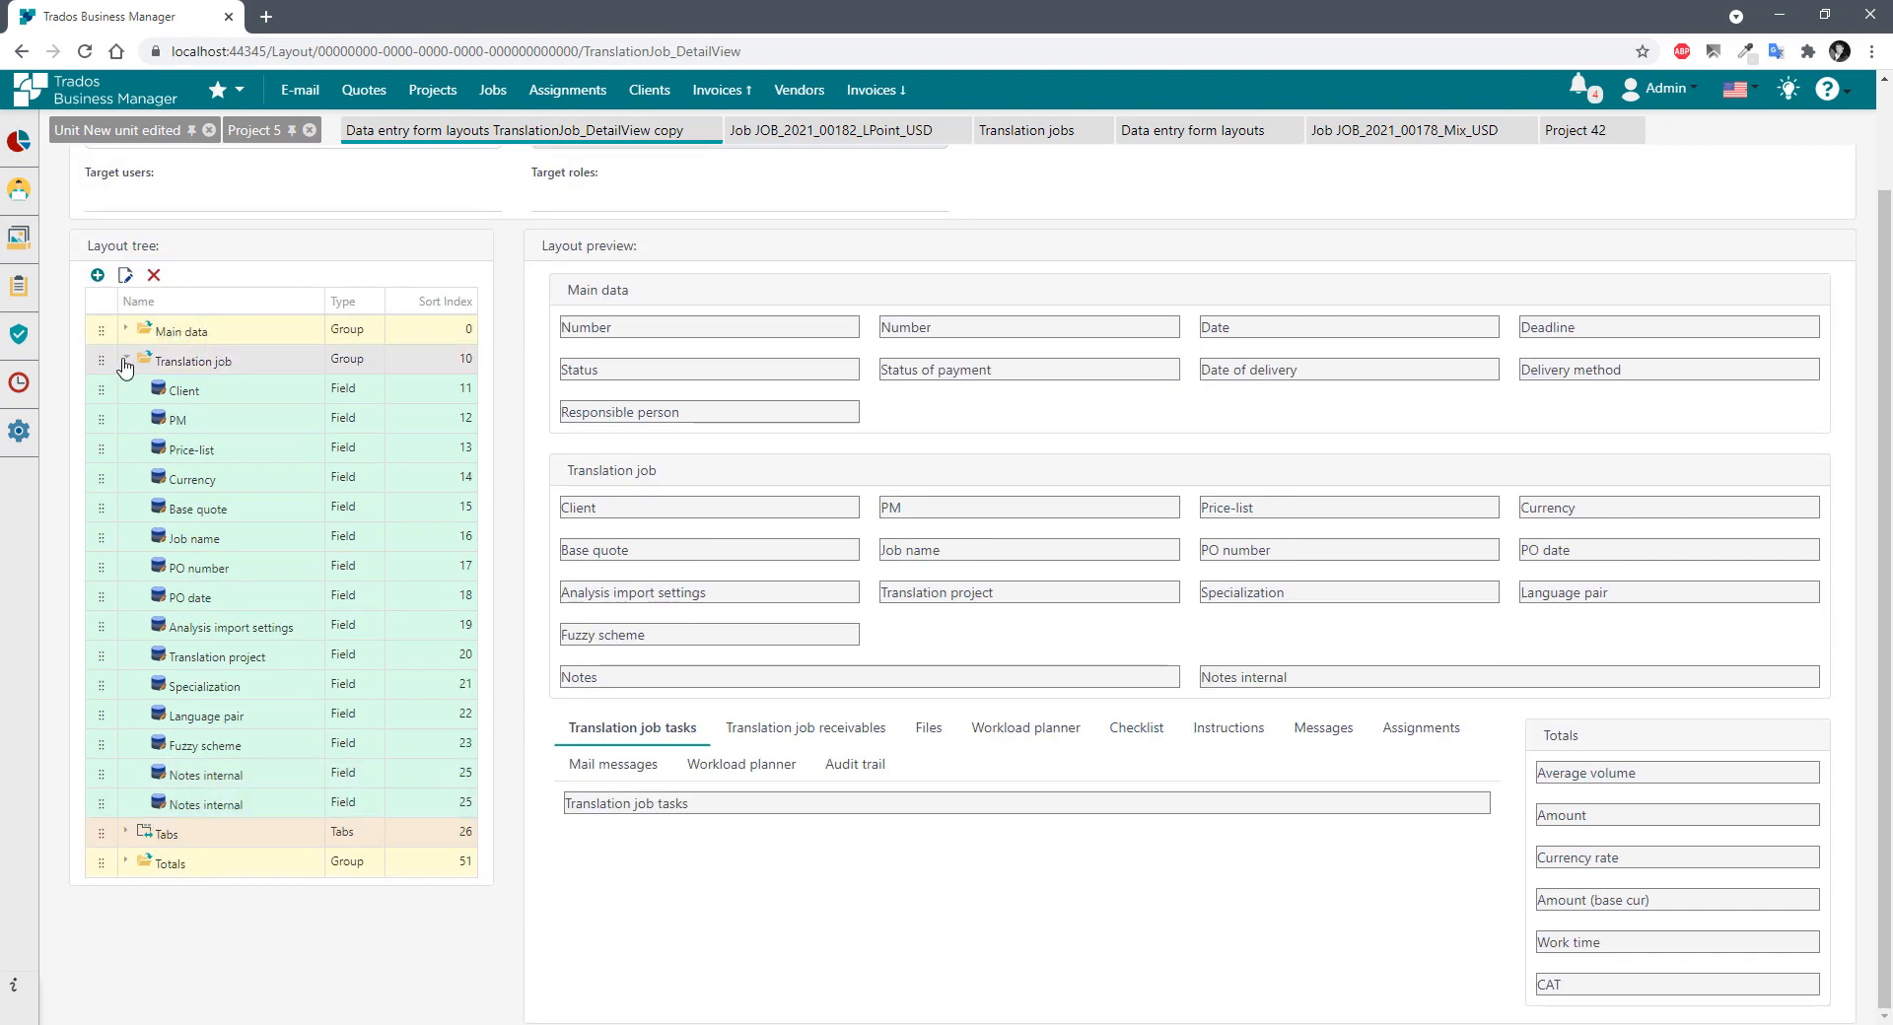
left_click(126, 359)
left_click(188, 396)
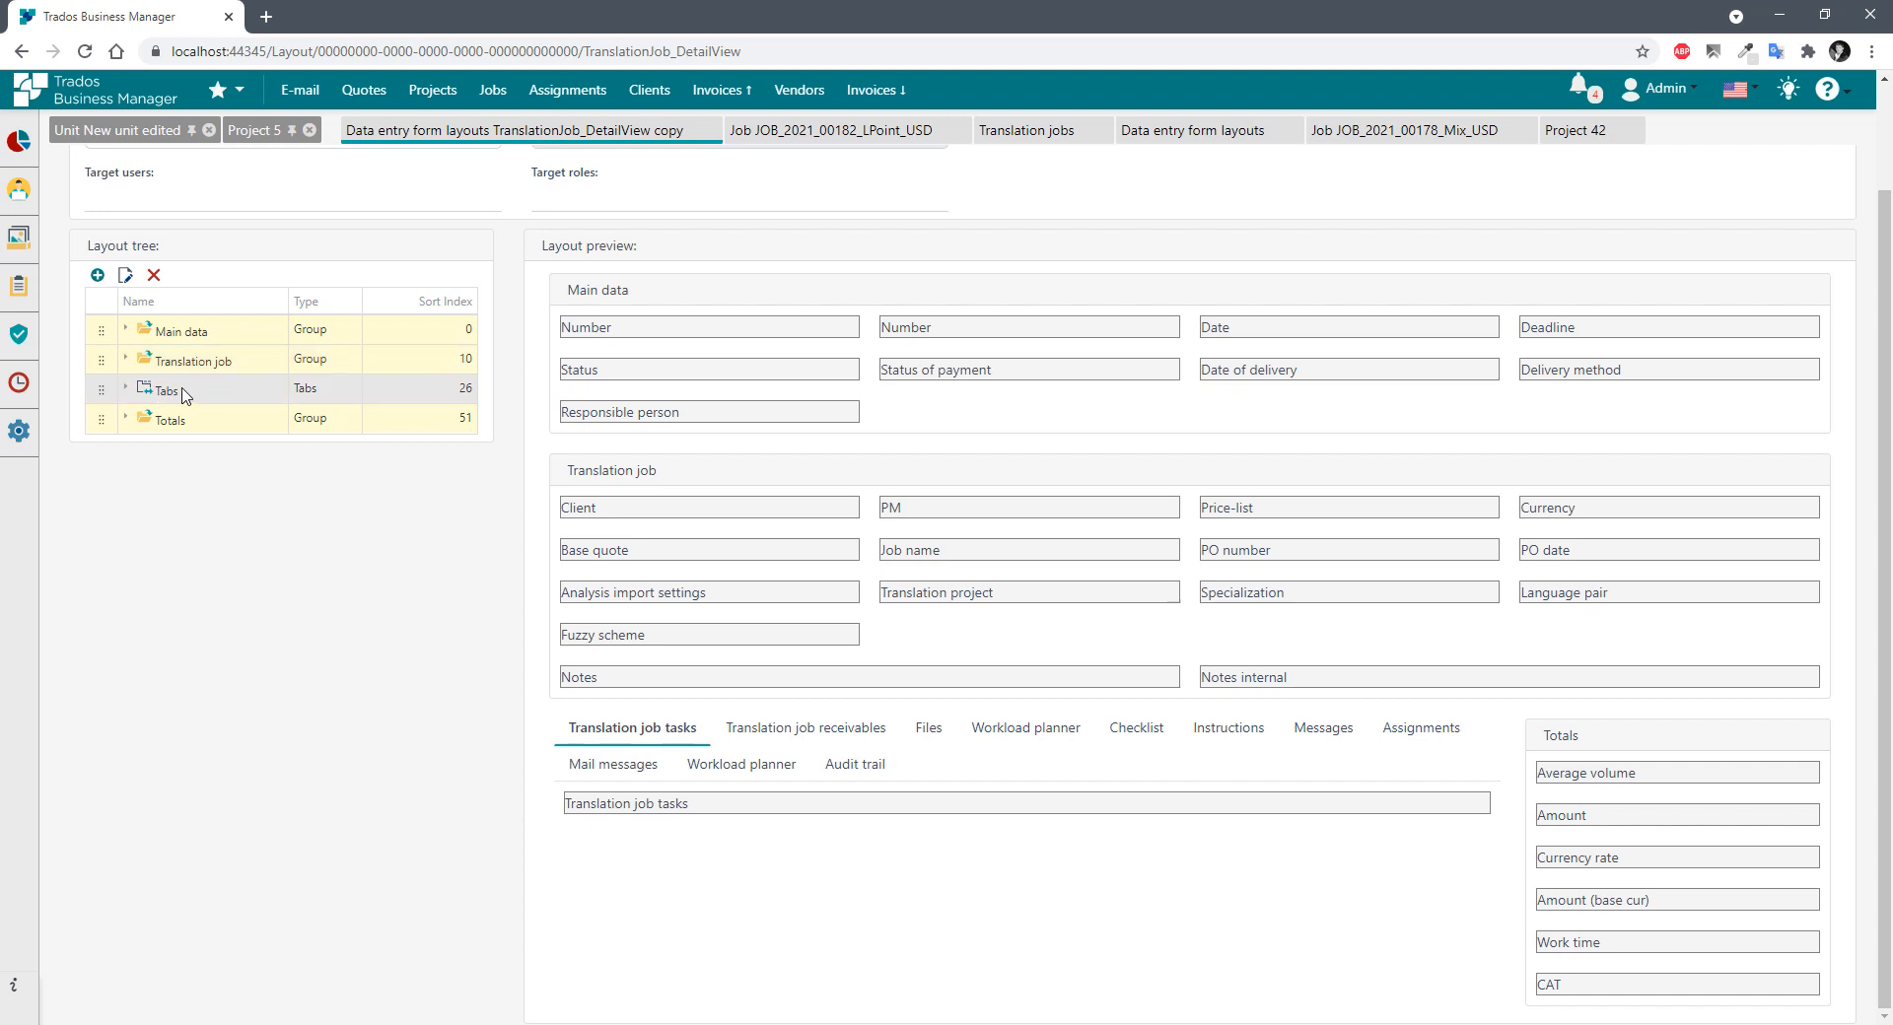
double_click(183, 394)
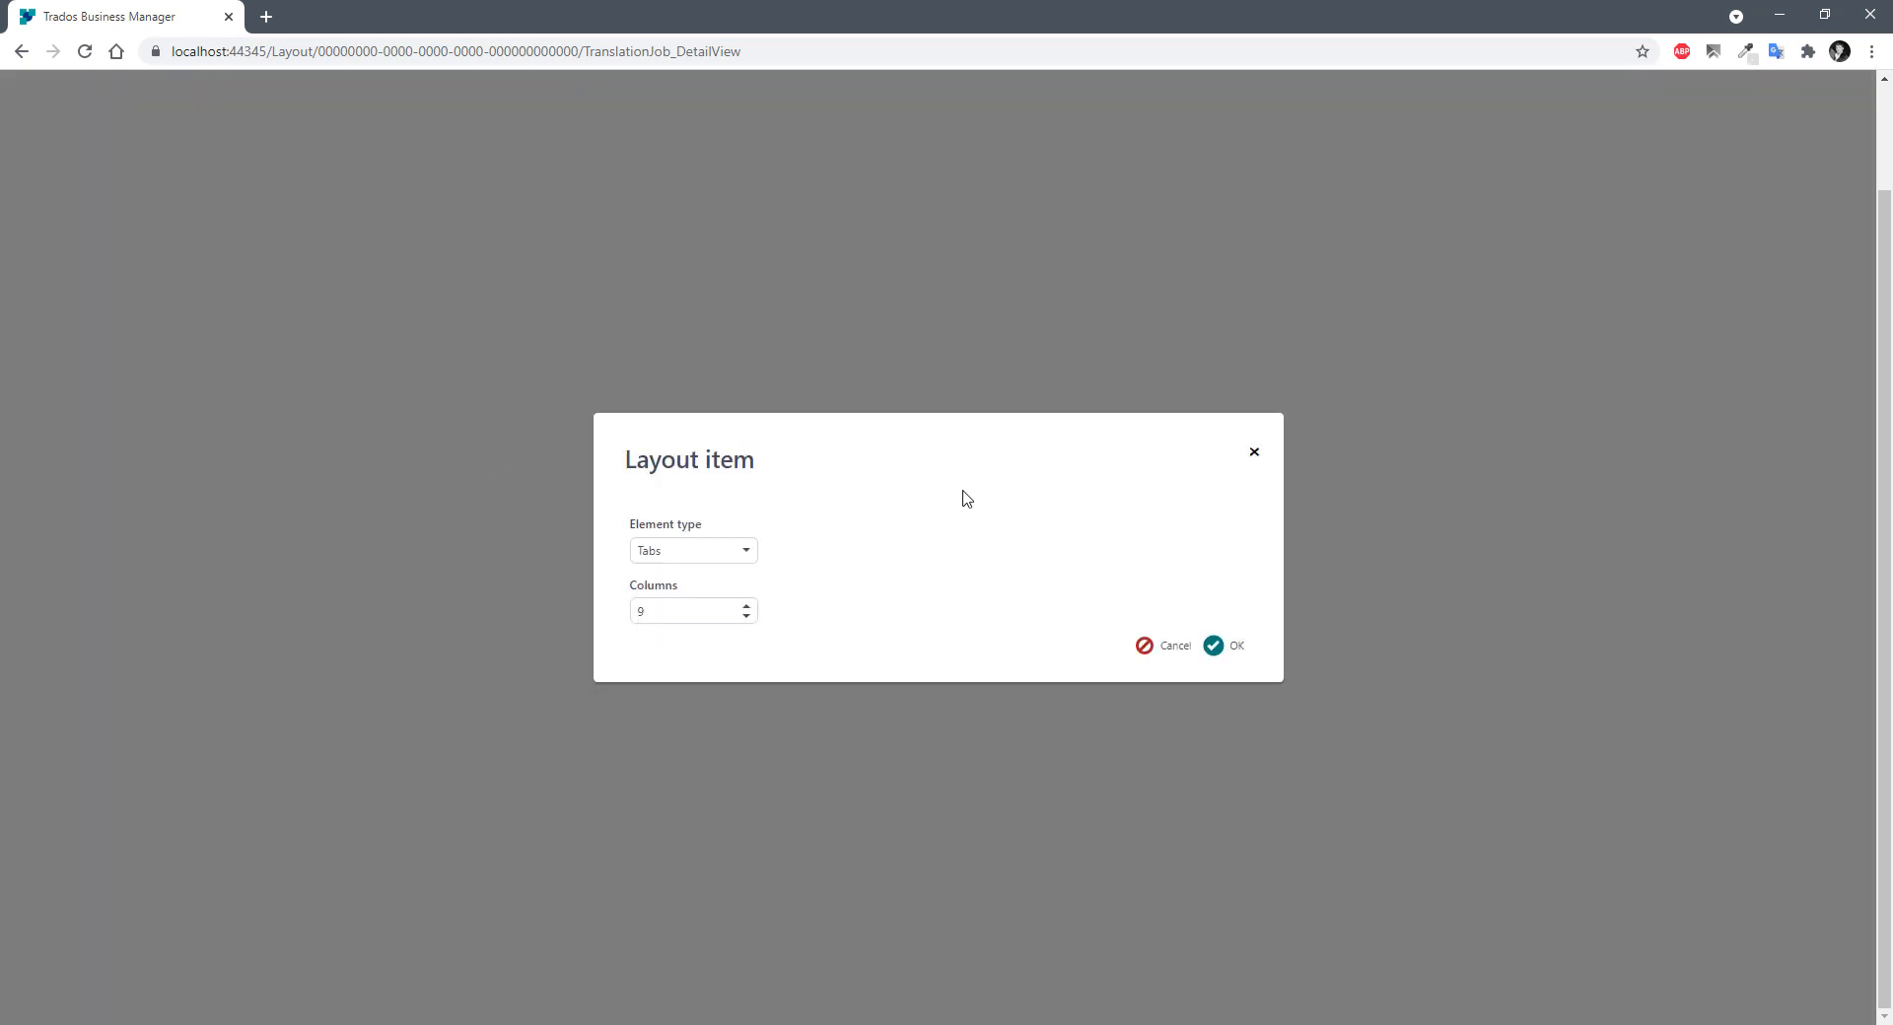
double_click(639, 611)
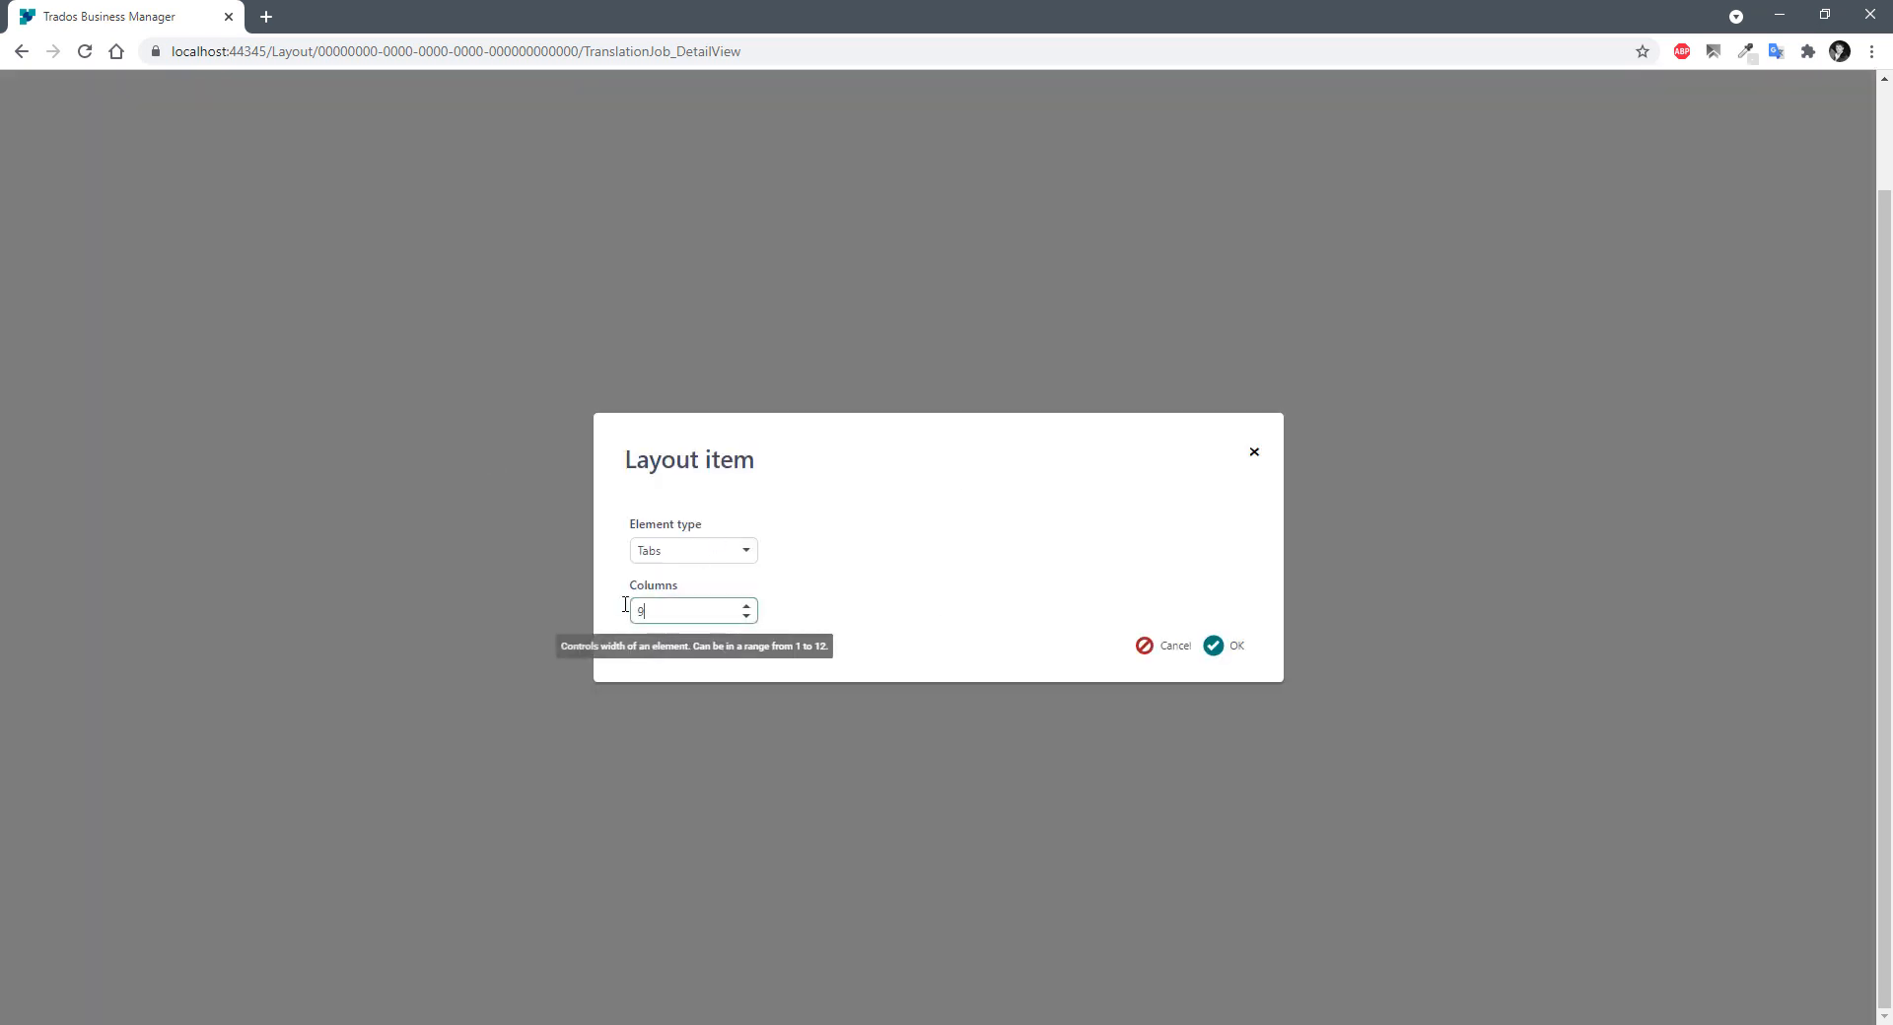
left_click(1163, 646)
Check the Totals group's 3-column setting and cancel without changes.
double_click(171, 422)
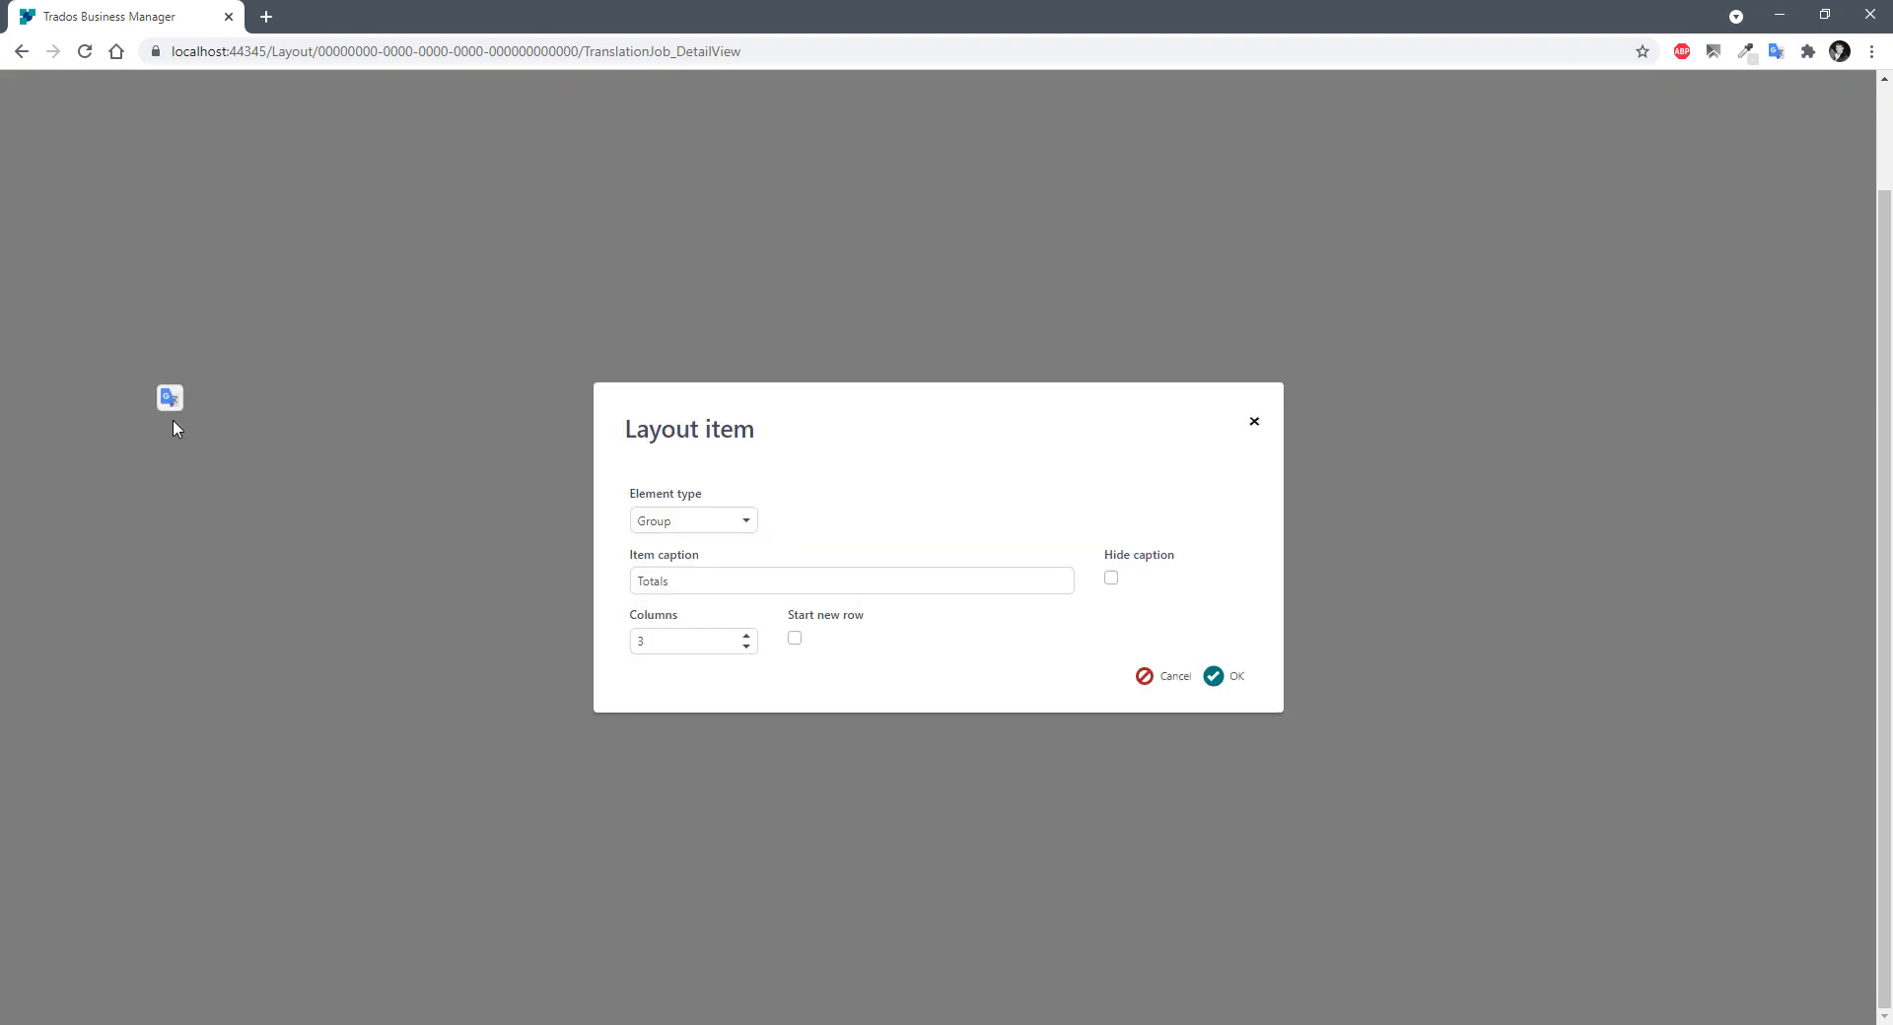
double_click(641, 641)
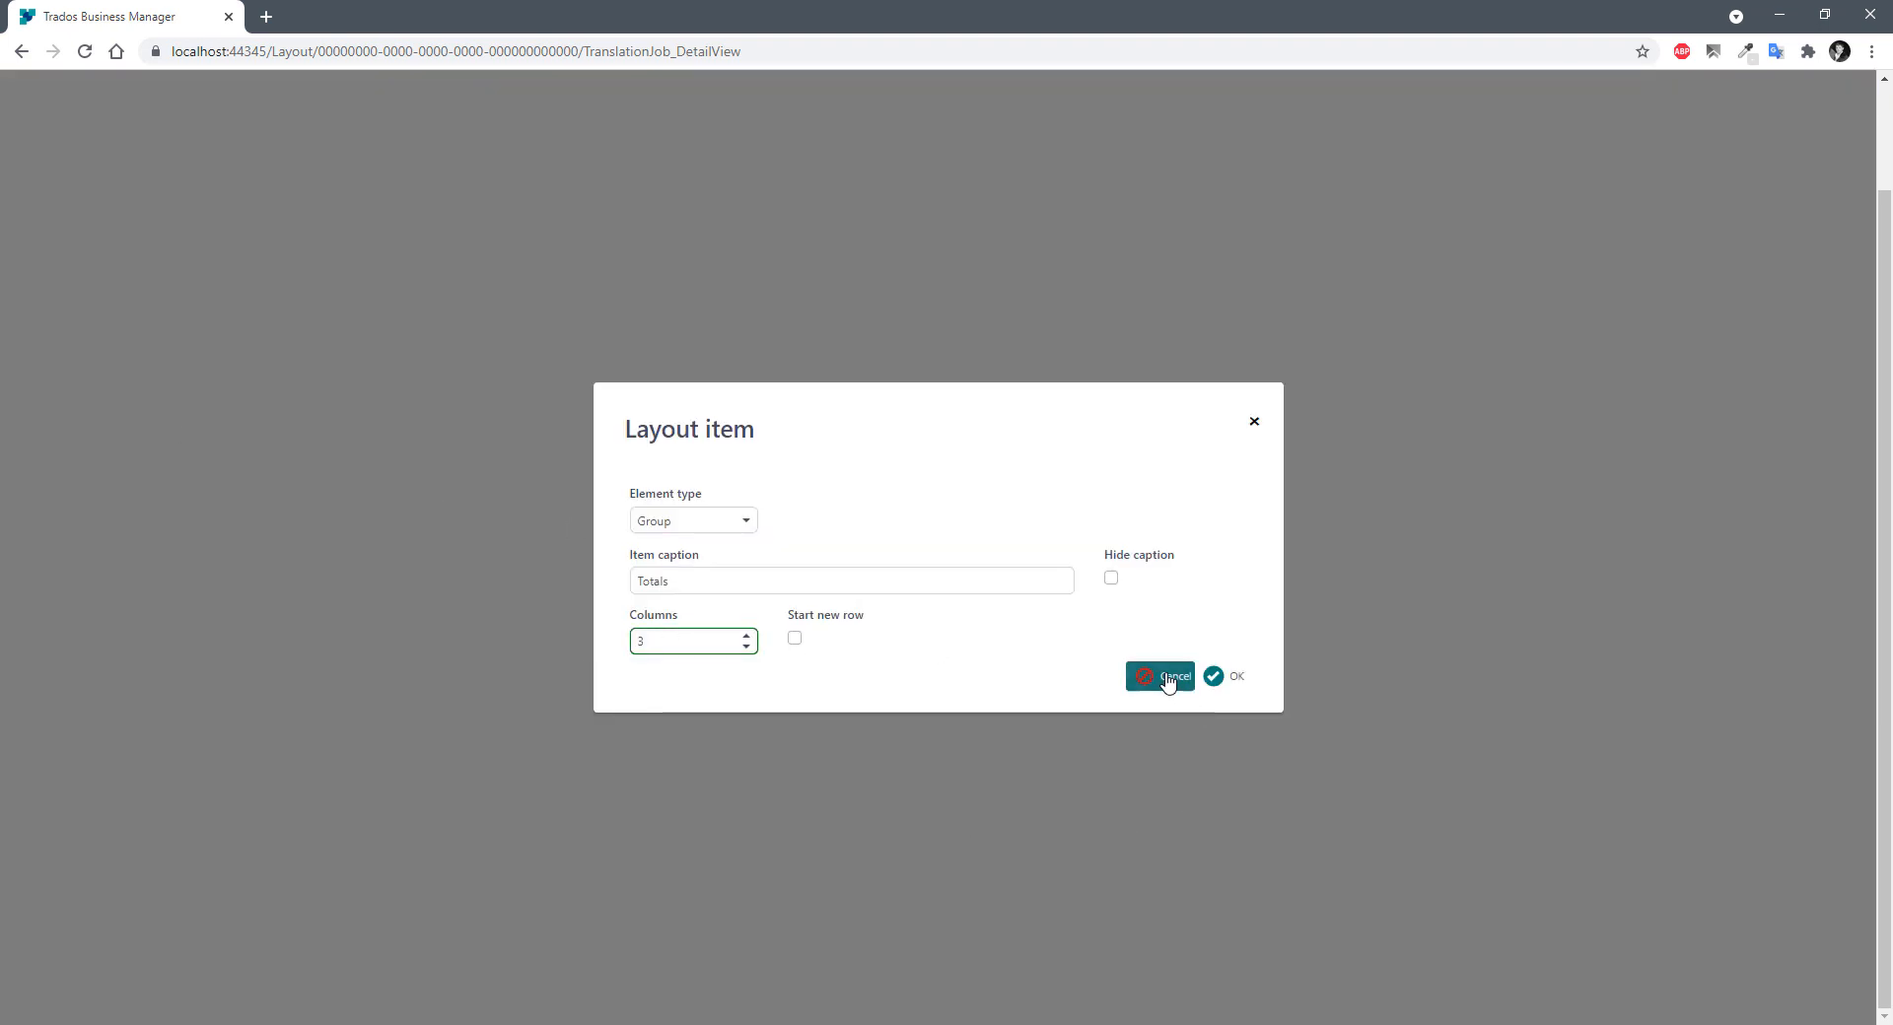
left_click(1168, 676)
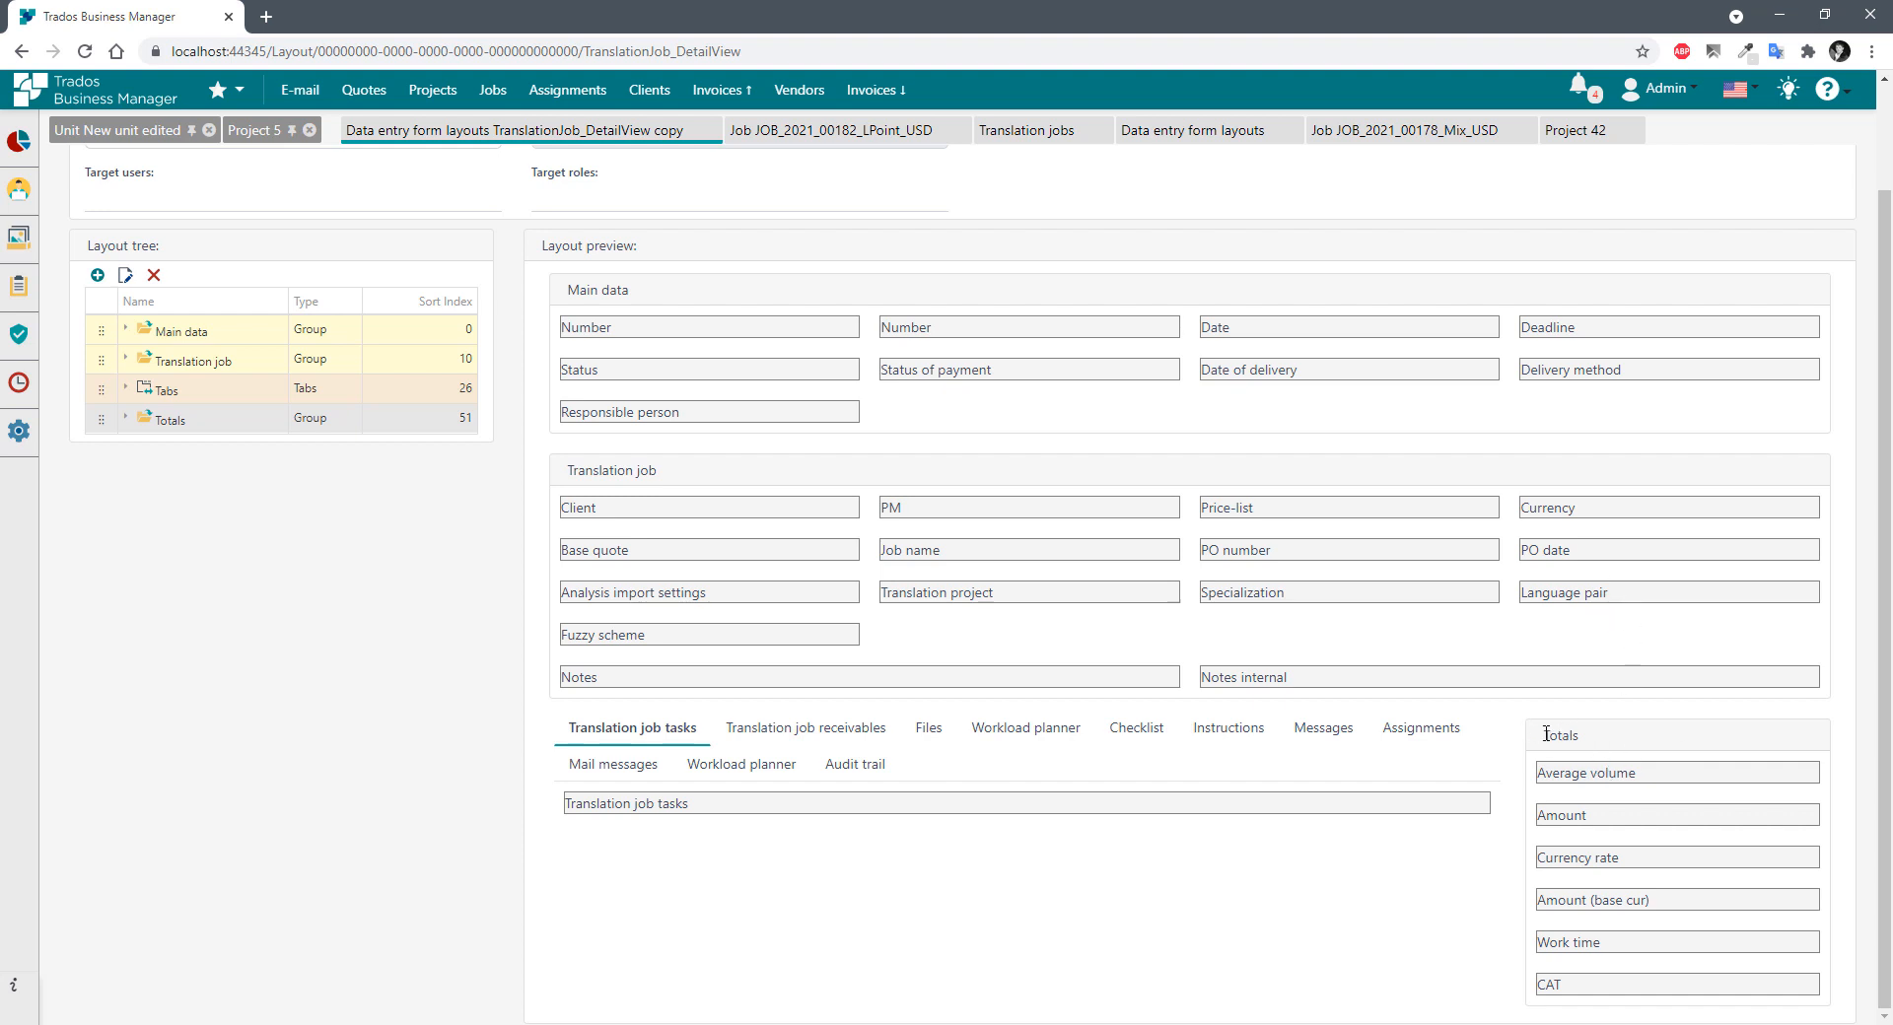
Inspect the Totals Average volume field's settings and close them unchanged.
left_click_drag(1546, 734, 1597, 739)
left_click_drag(1640, 774, 1546, 794)
left_click(1562, 773)
left_click_drag(1577, 773, 1796, 784)
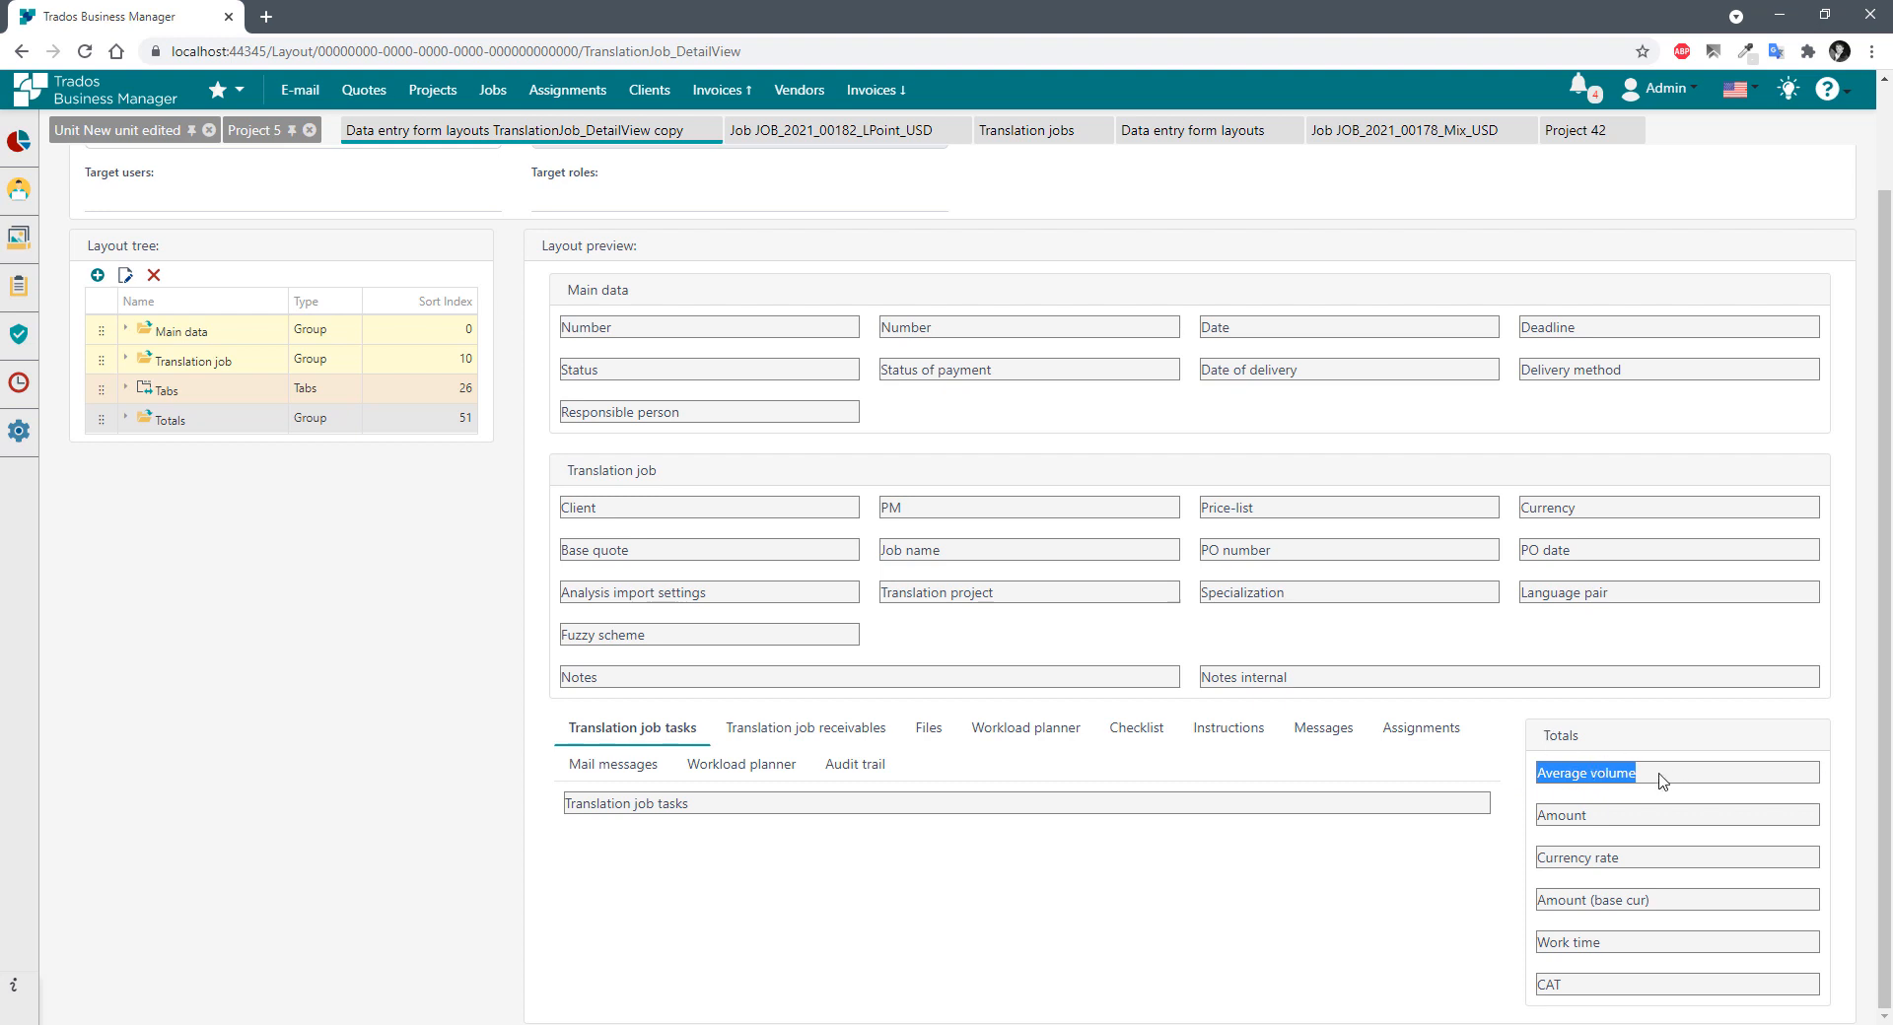
left_click(127, 417)
double_click(197, 450)
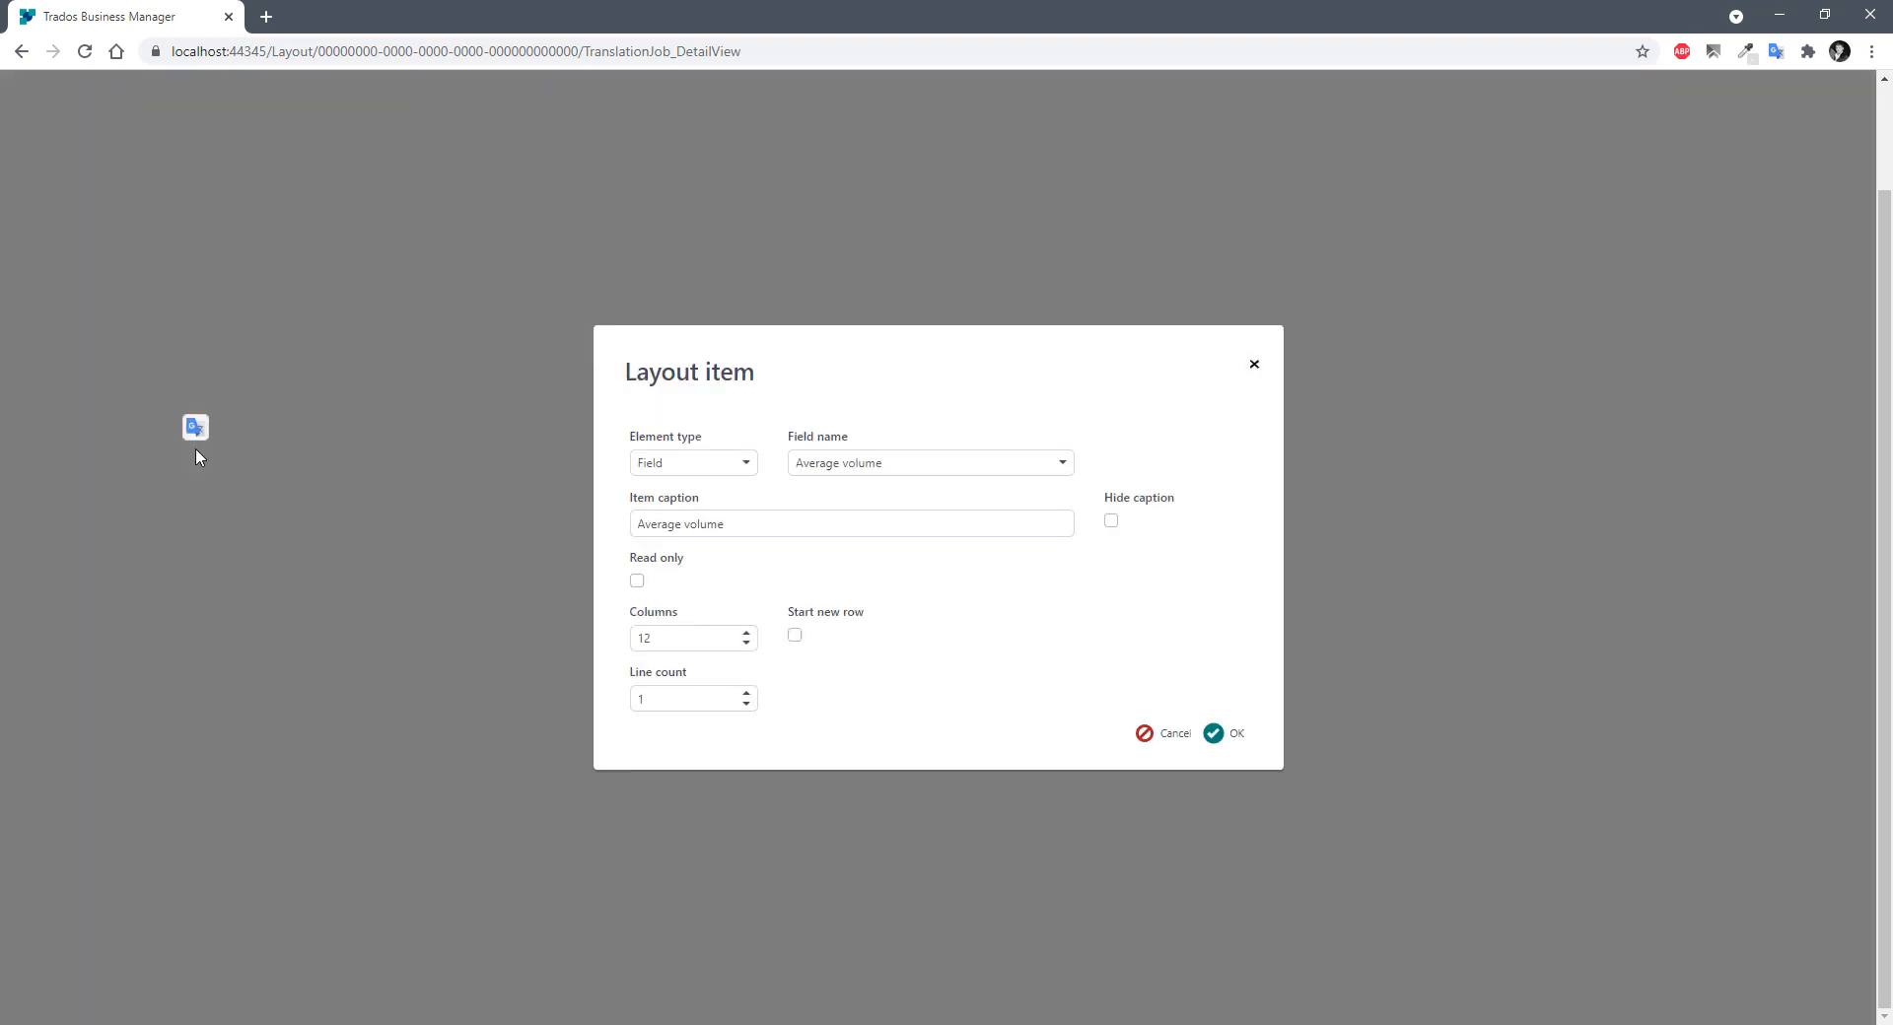
left_click(680, 639)
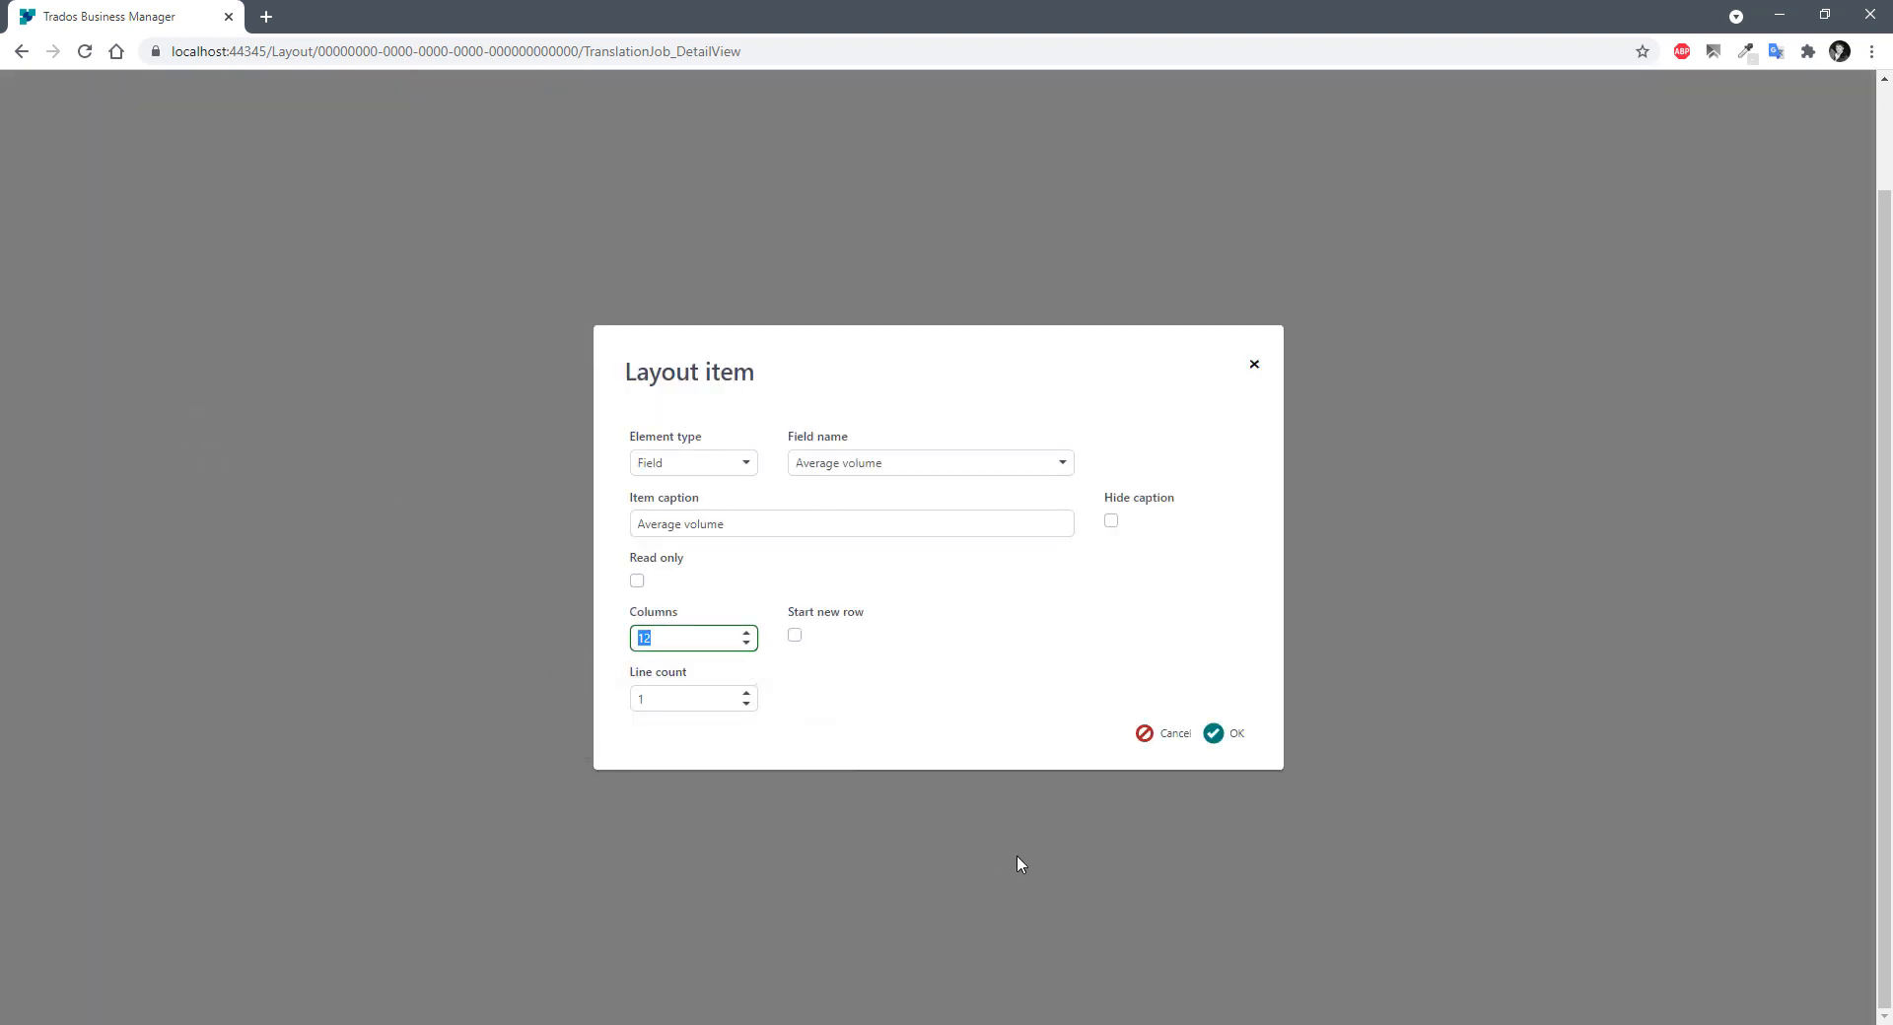
left_click(1162, 733)
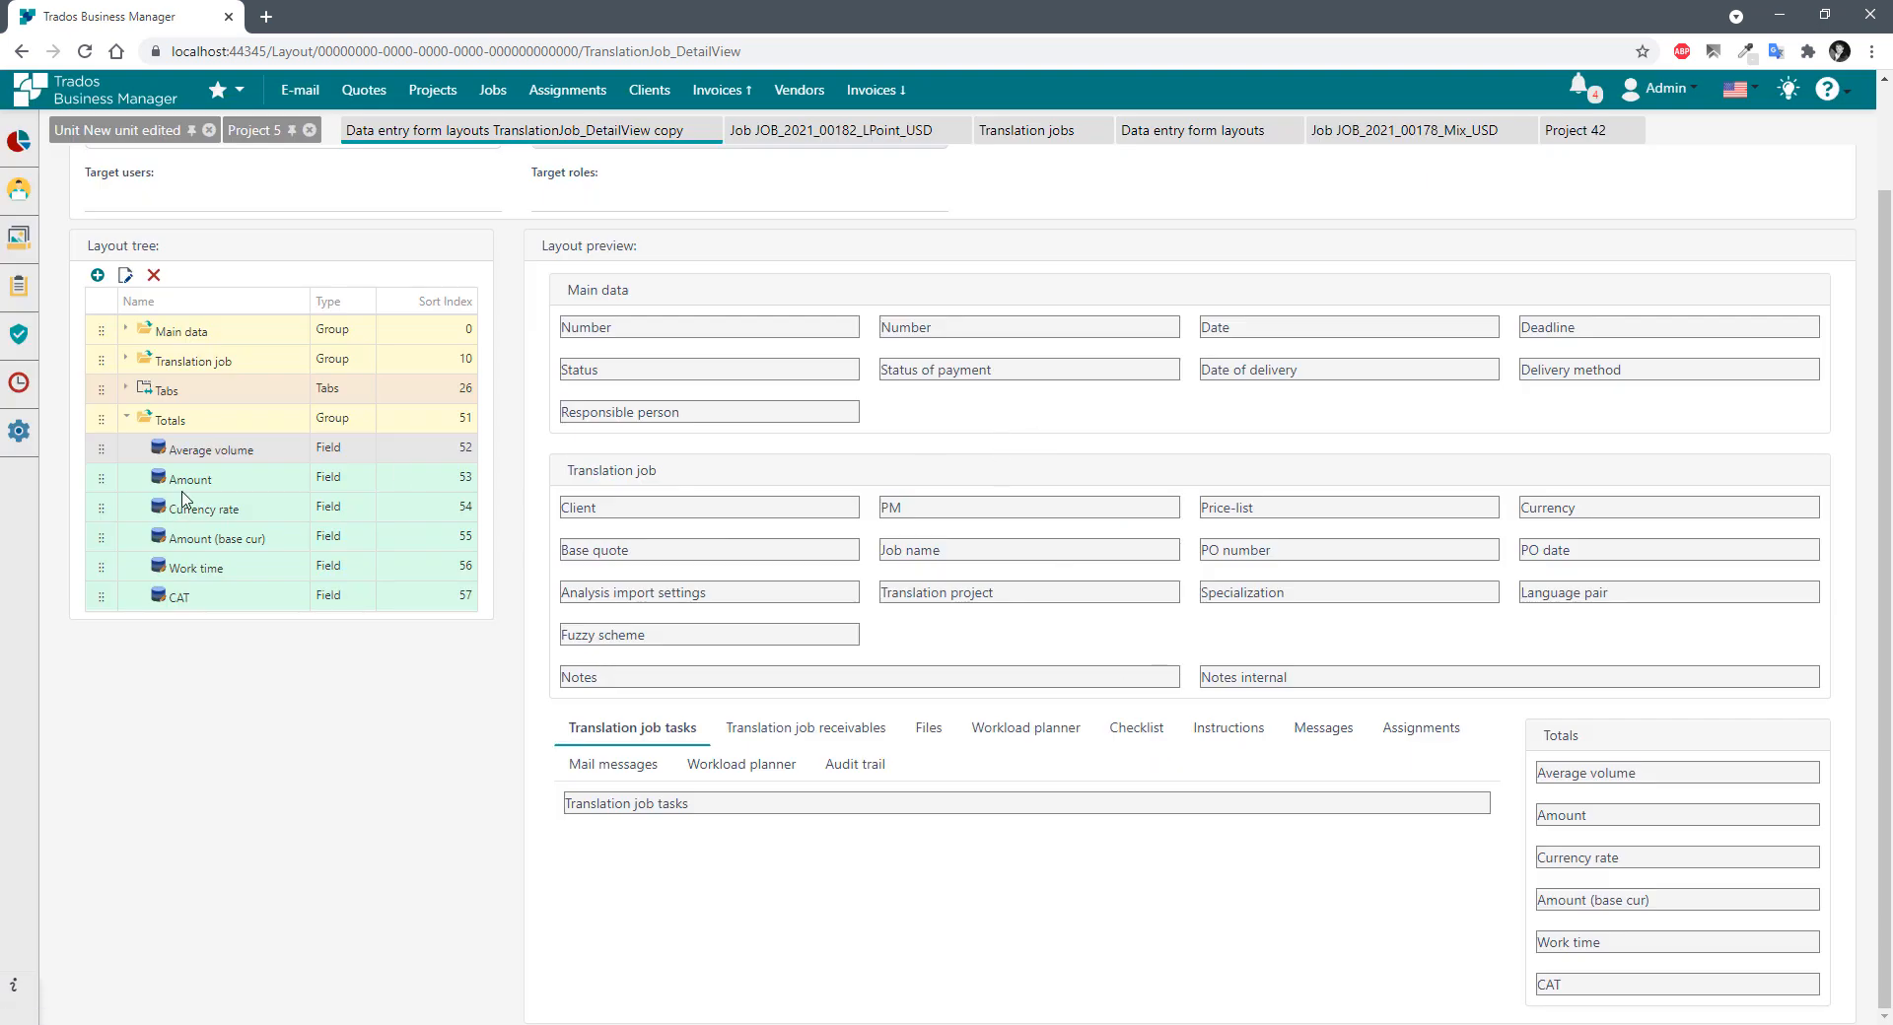
double_click(203, 451)
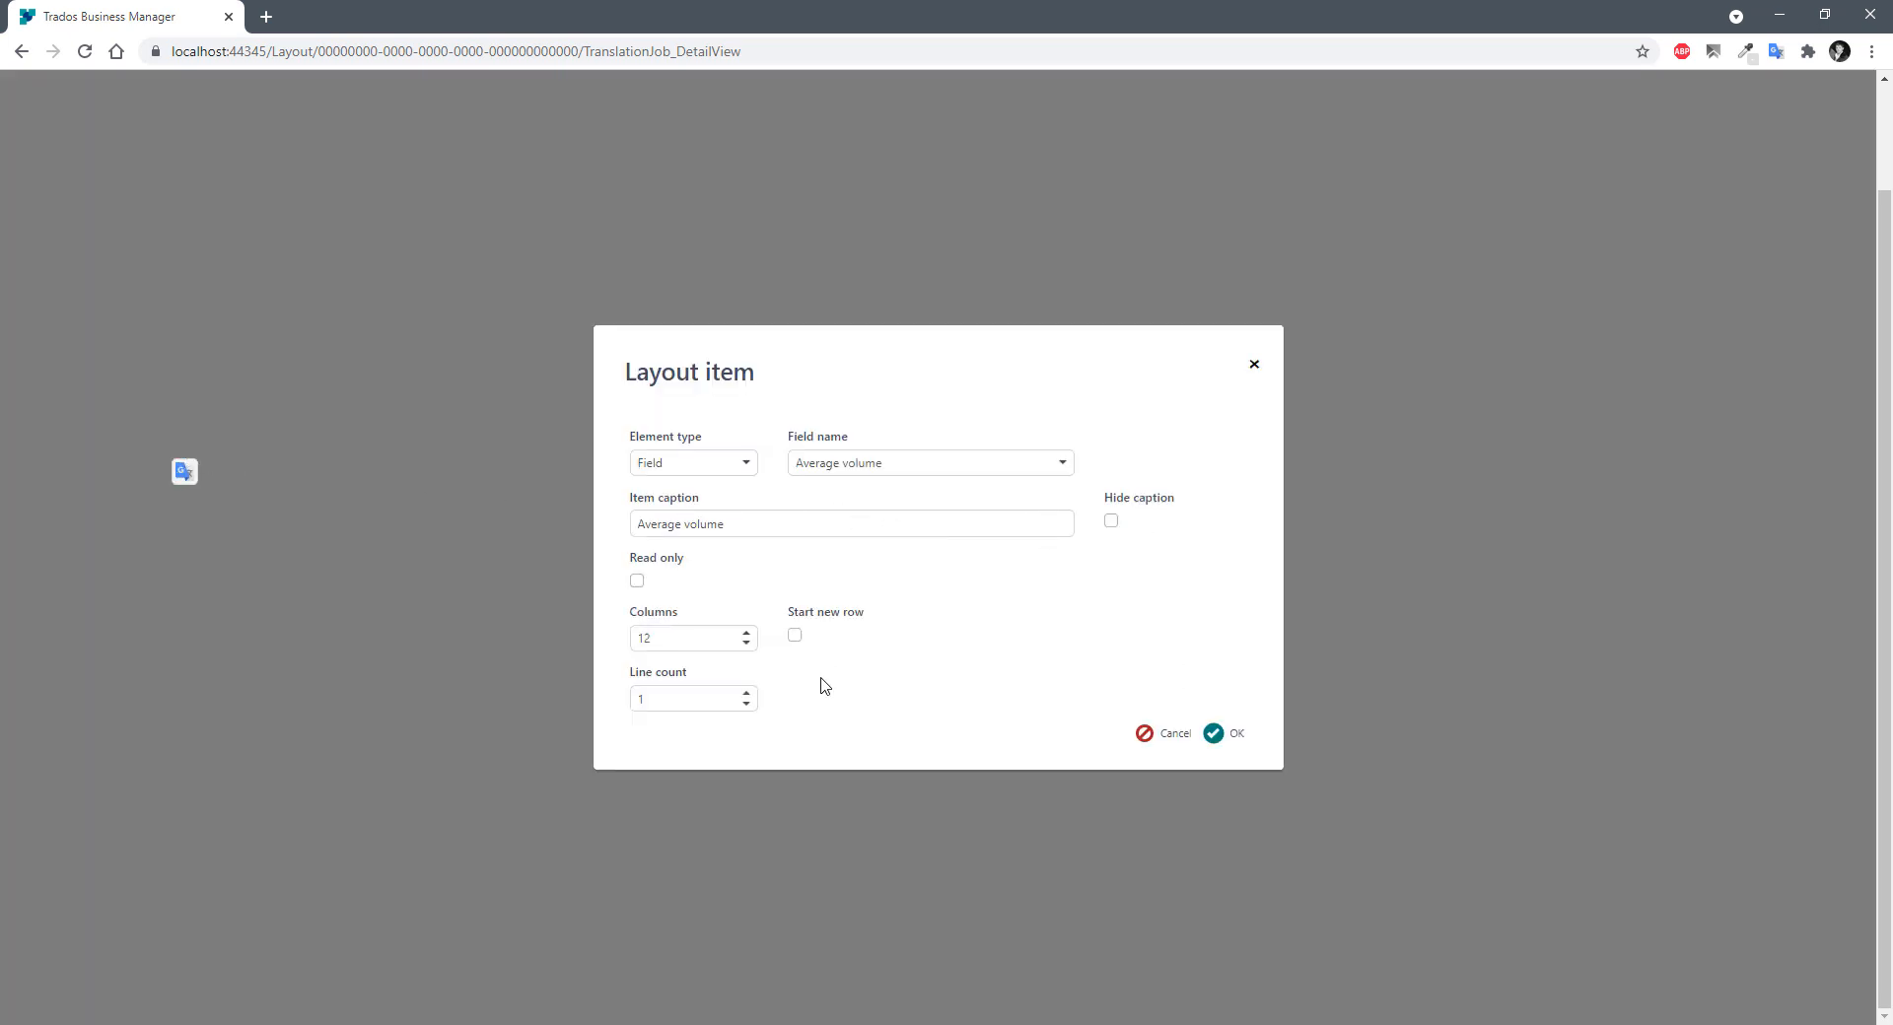
left_click(1159, 734)
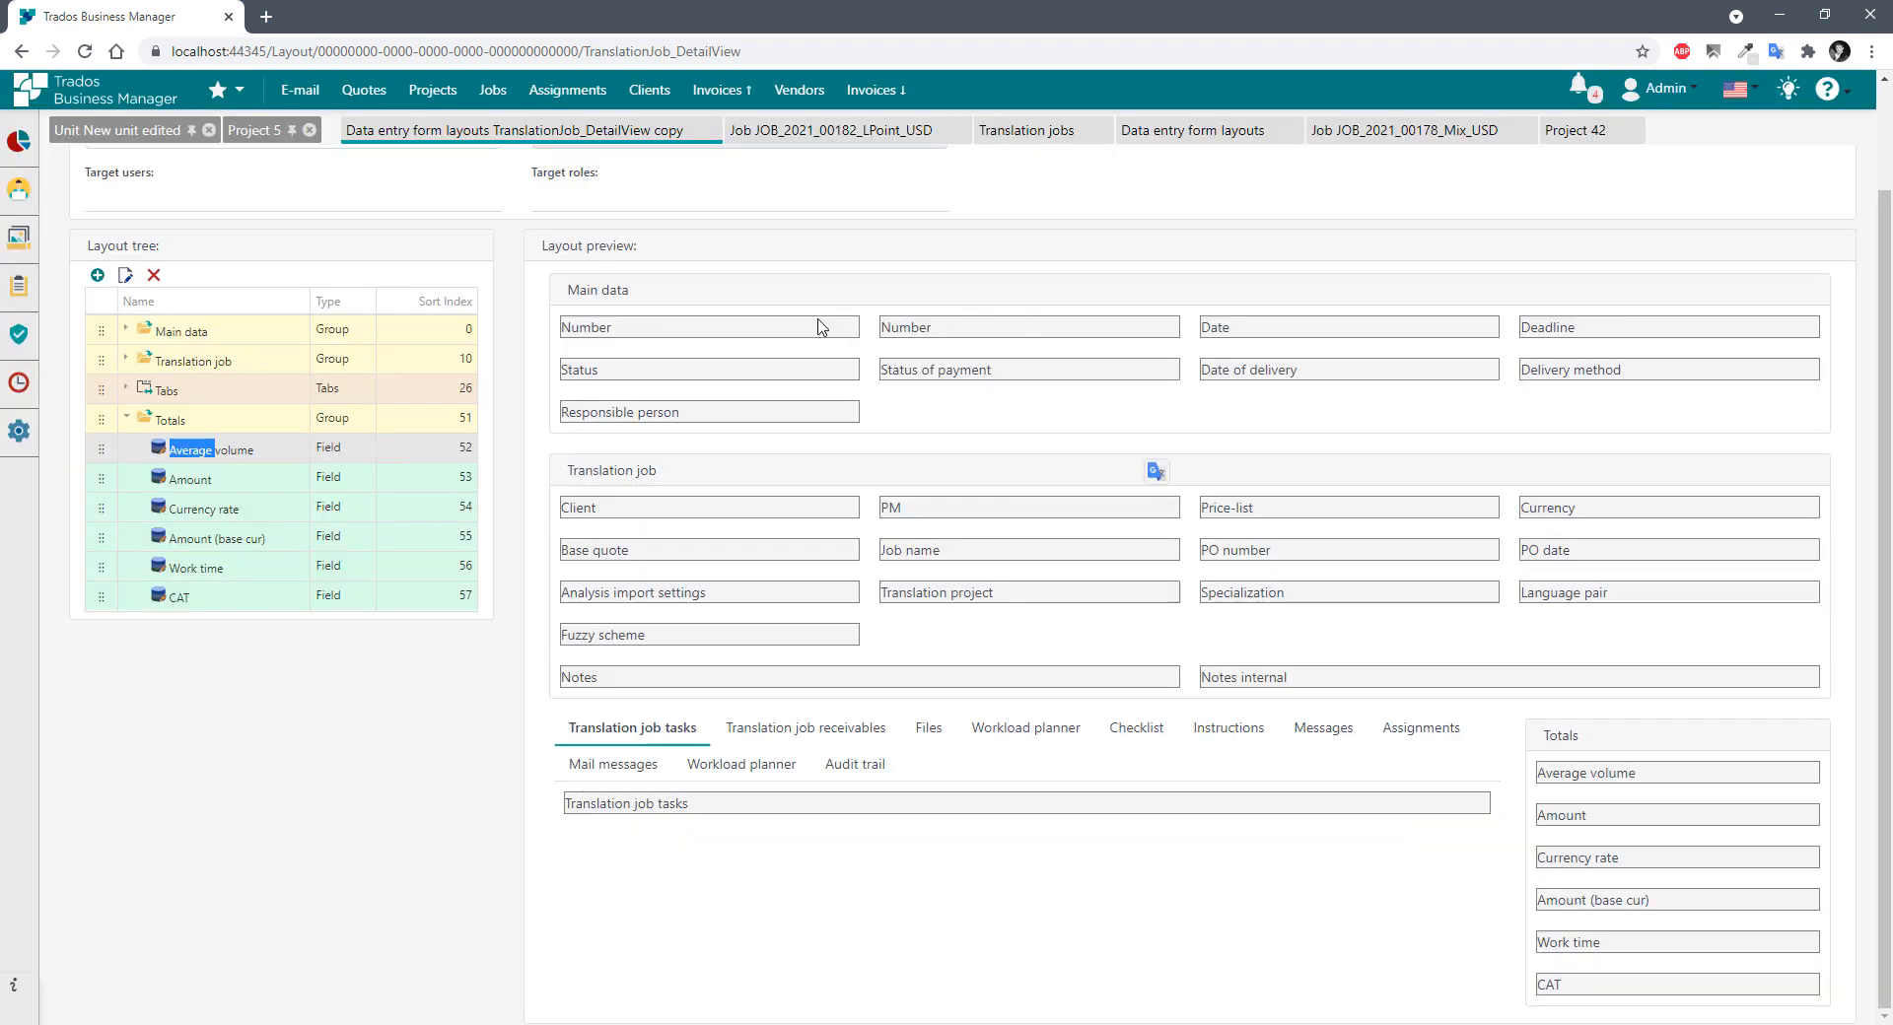
Make the Main data Deadline field start a new row.
left_click_drag(579, 328, 1154, 345)
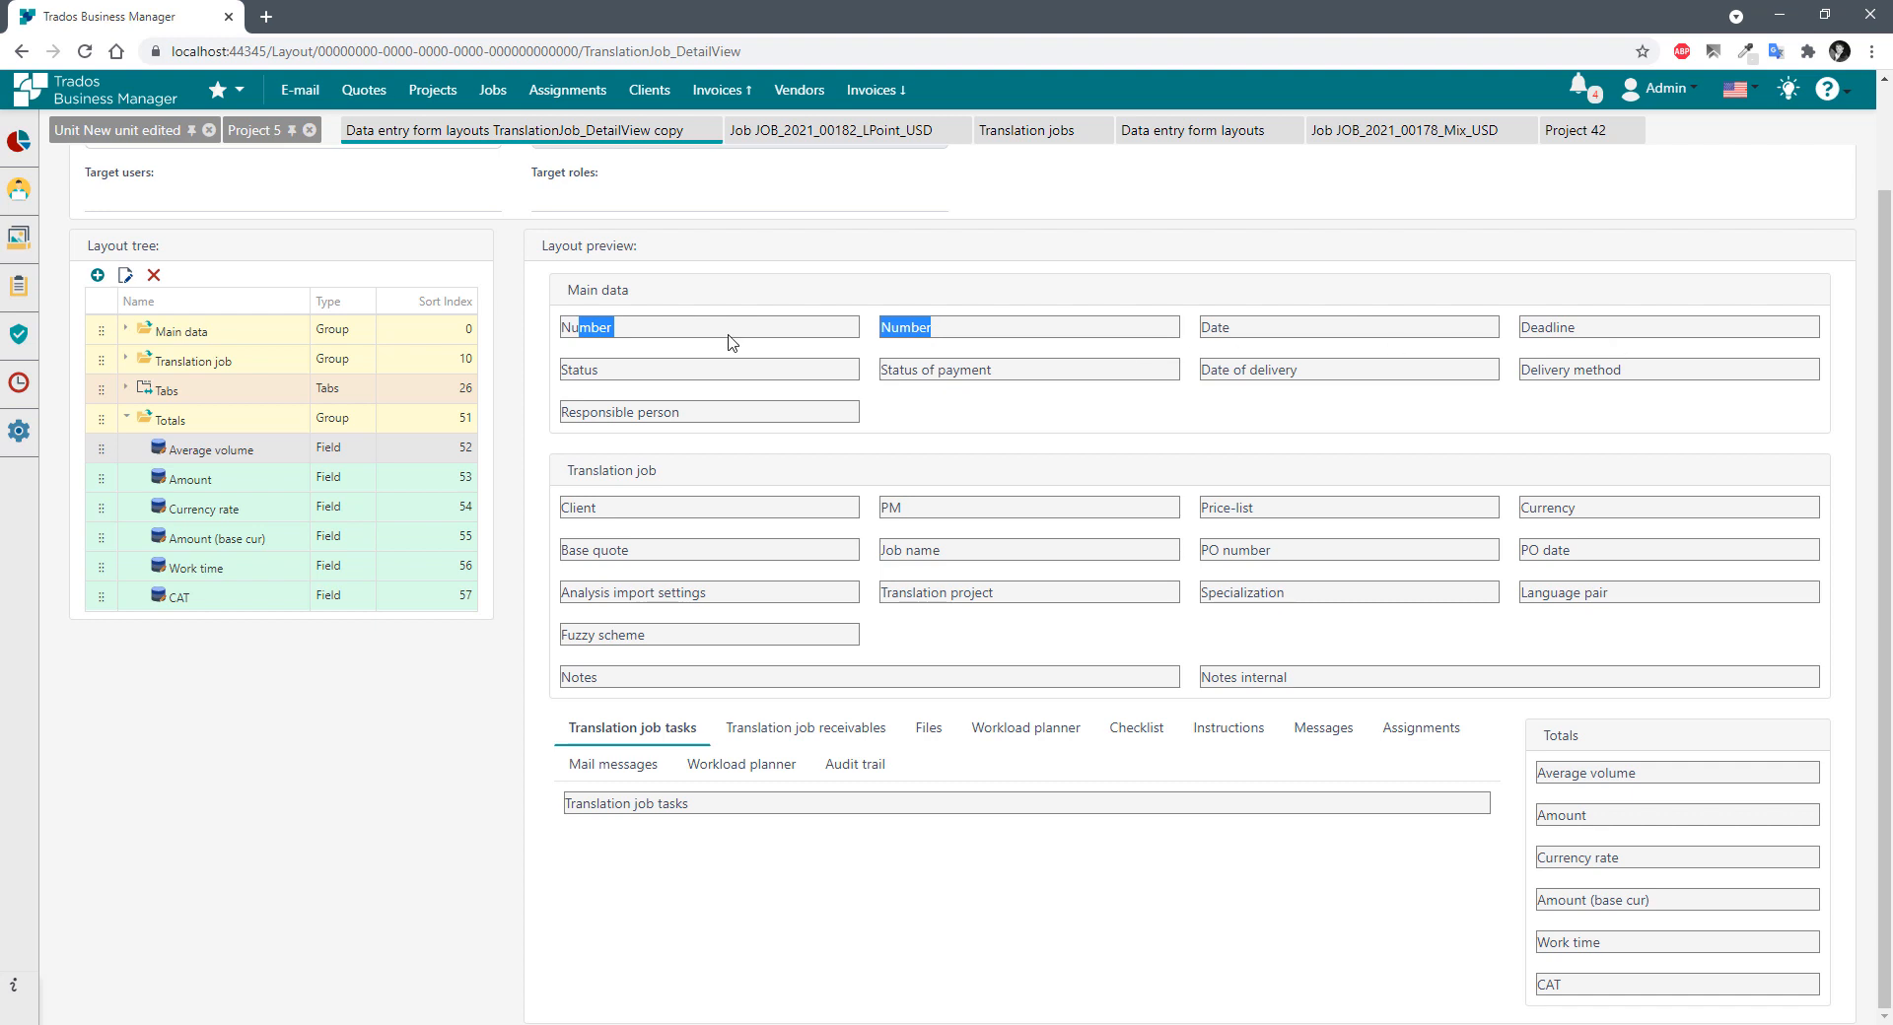
left_click(583, 329)
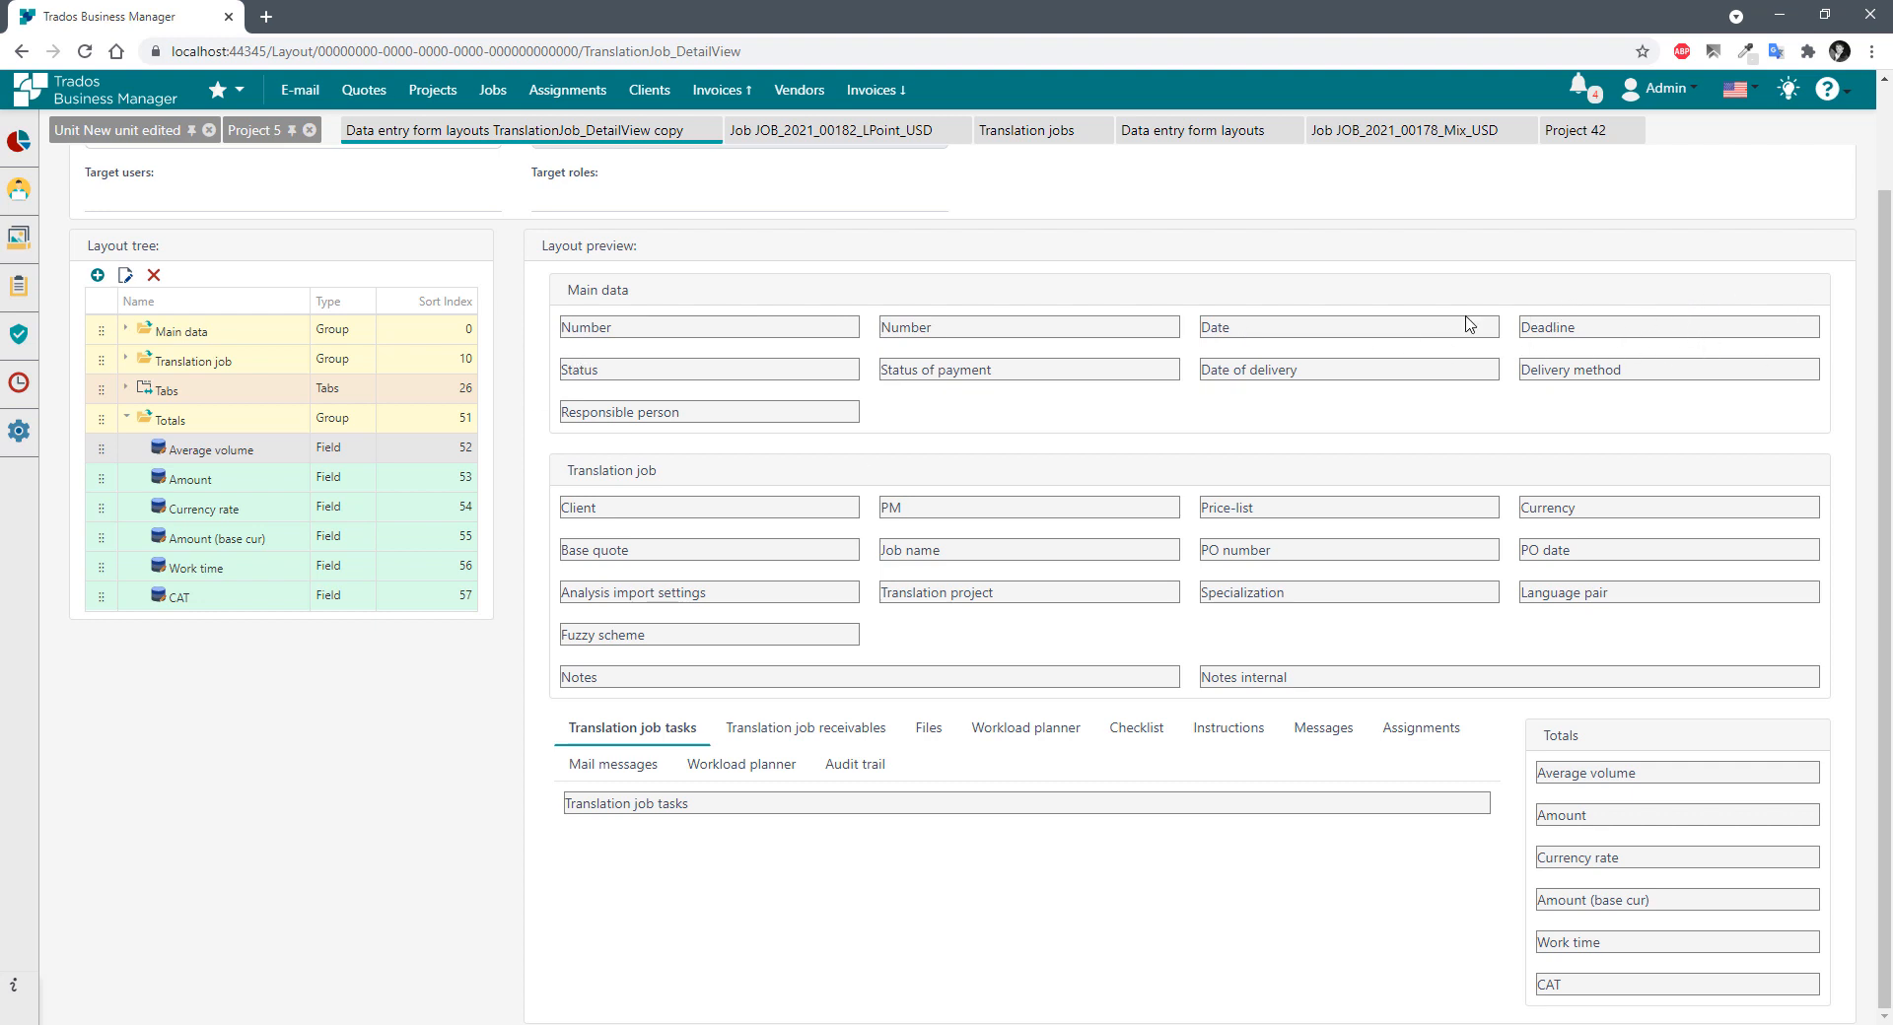
left_click(127, 328)
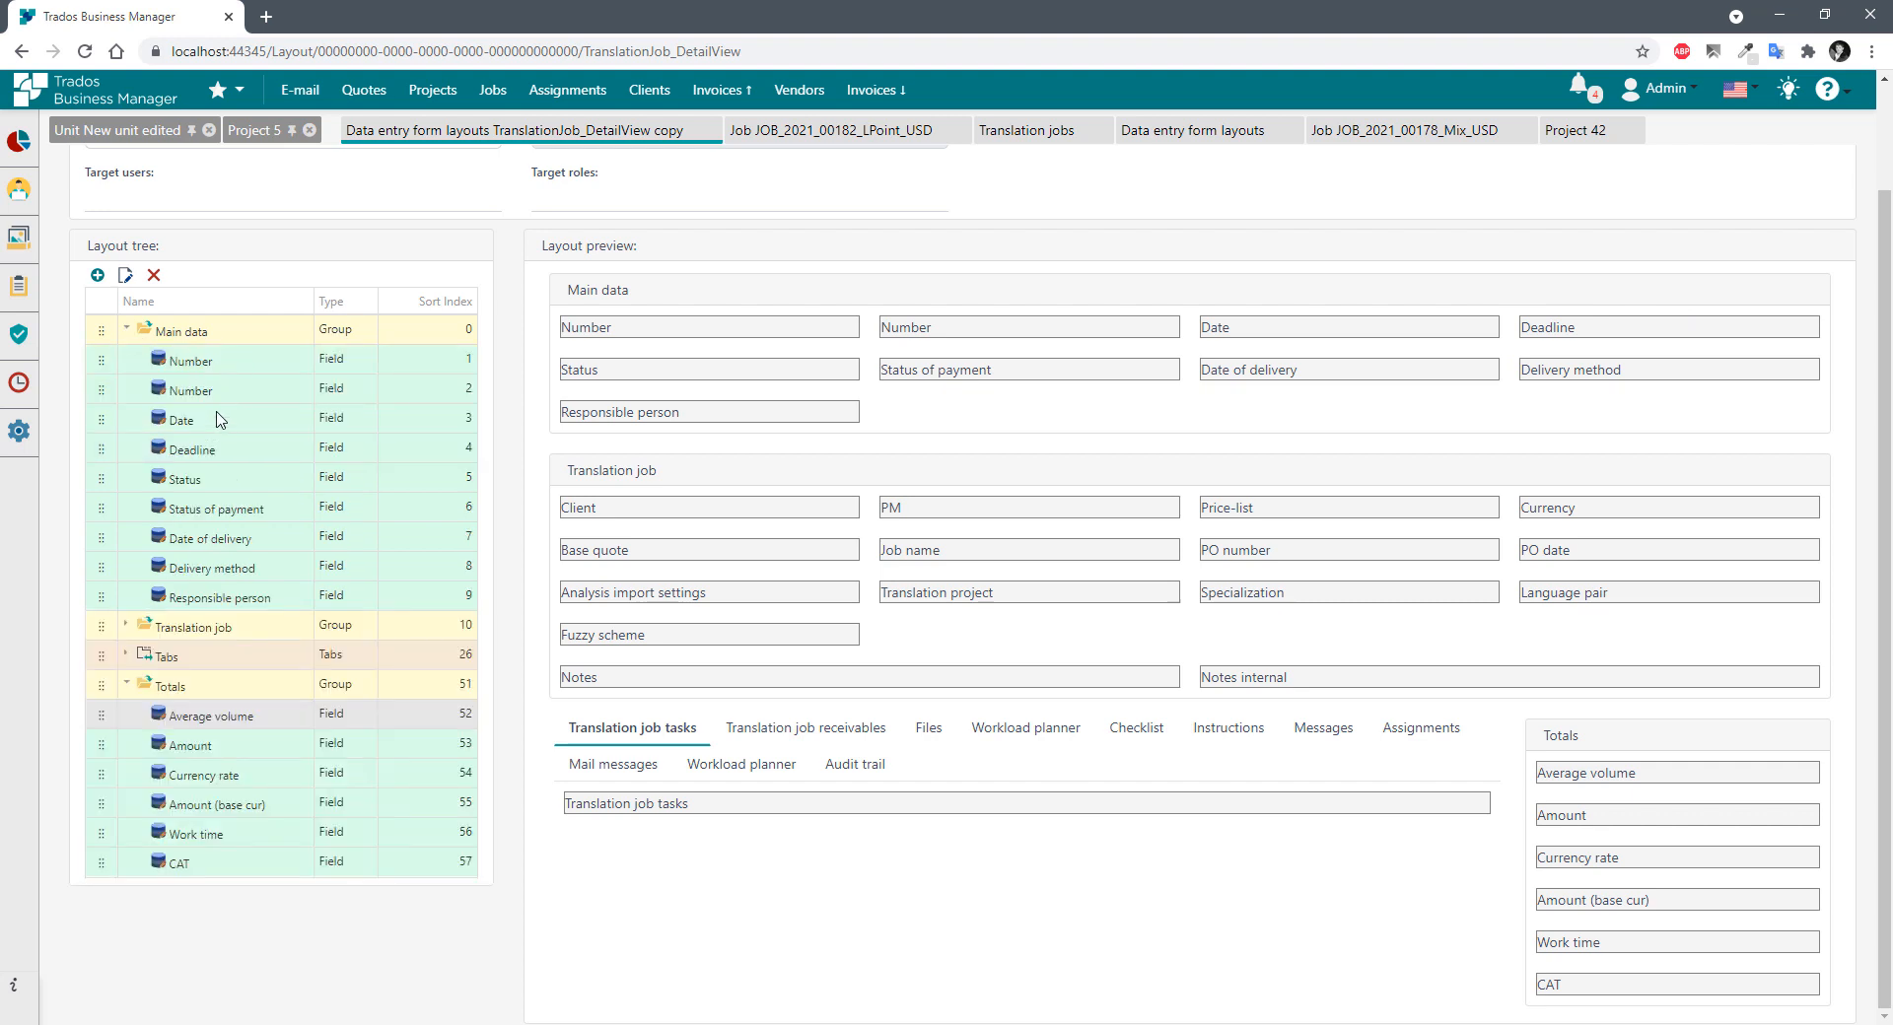
double_click(202, 452)
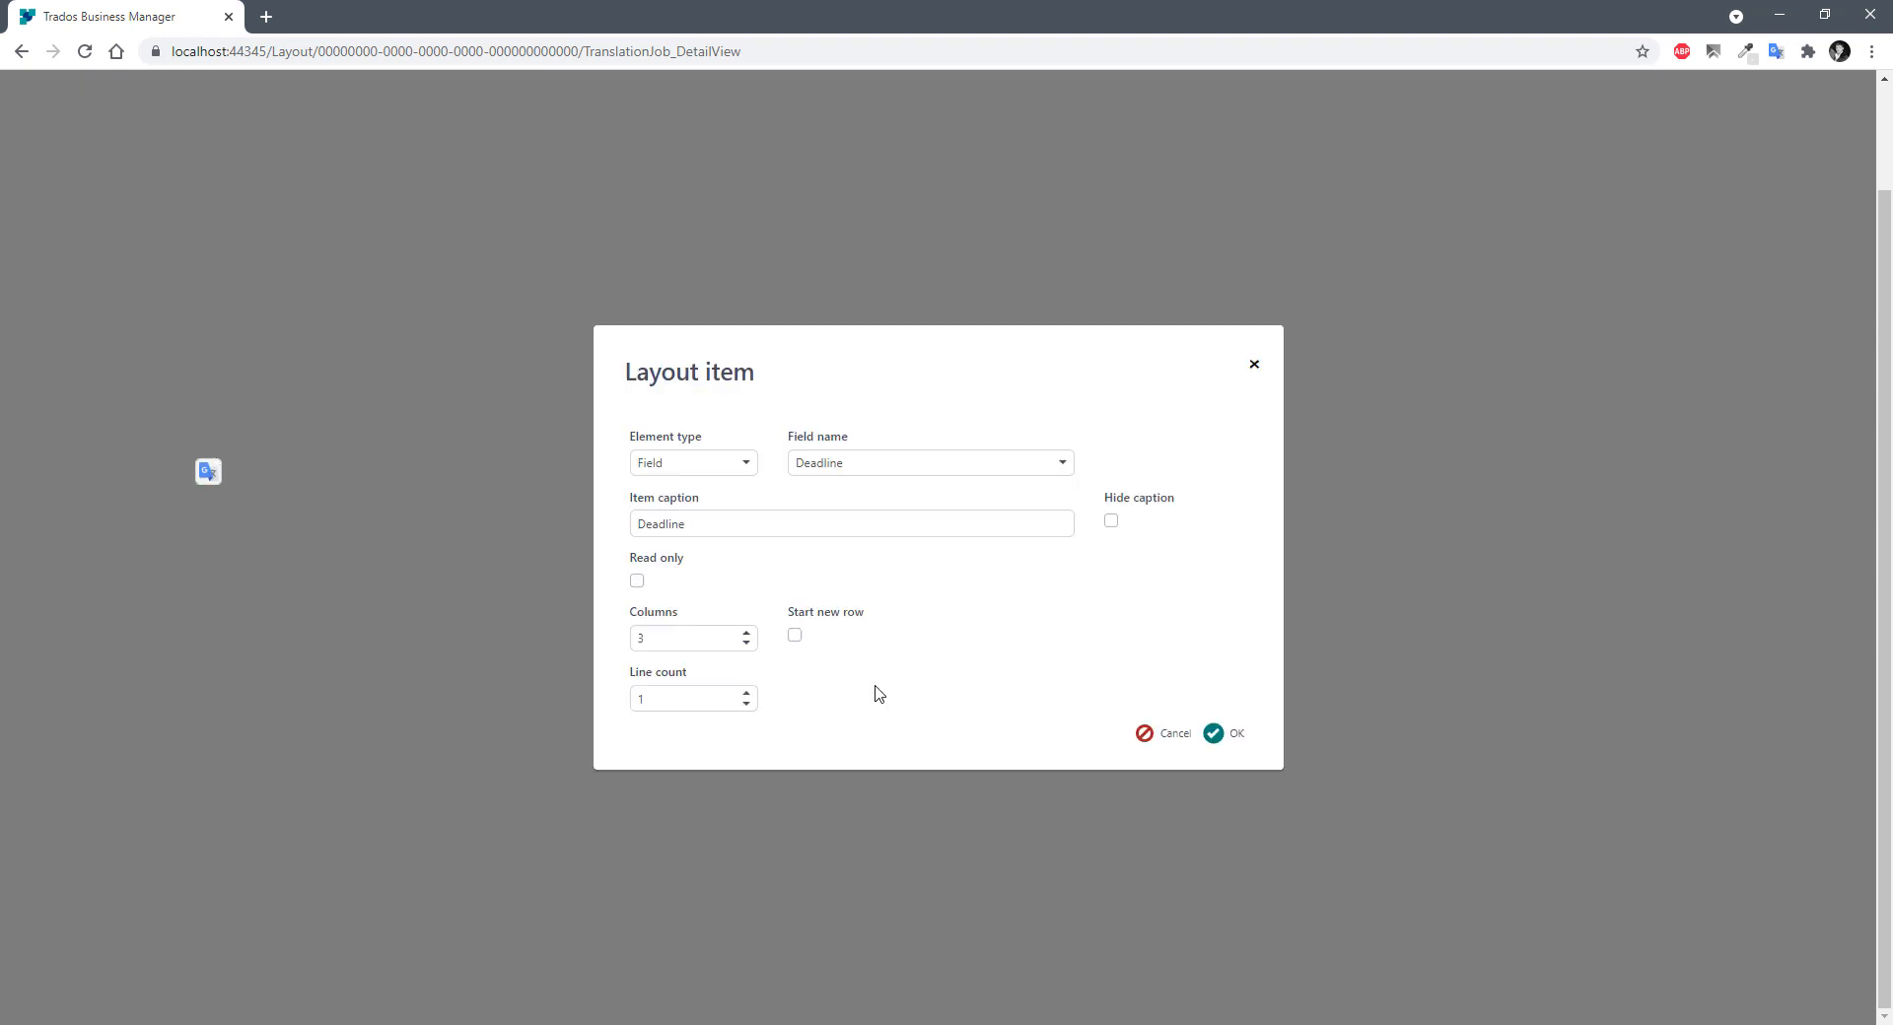
left_click(794, 636)
left_click(1214, 737)
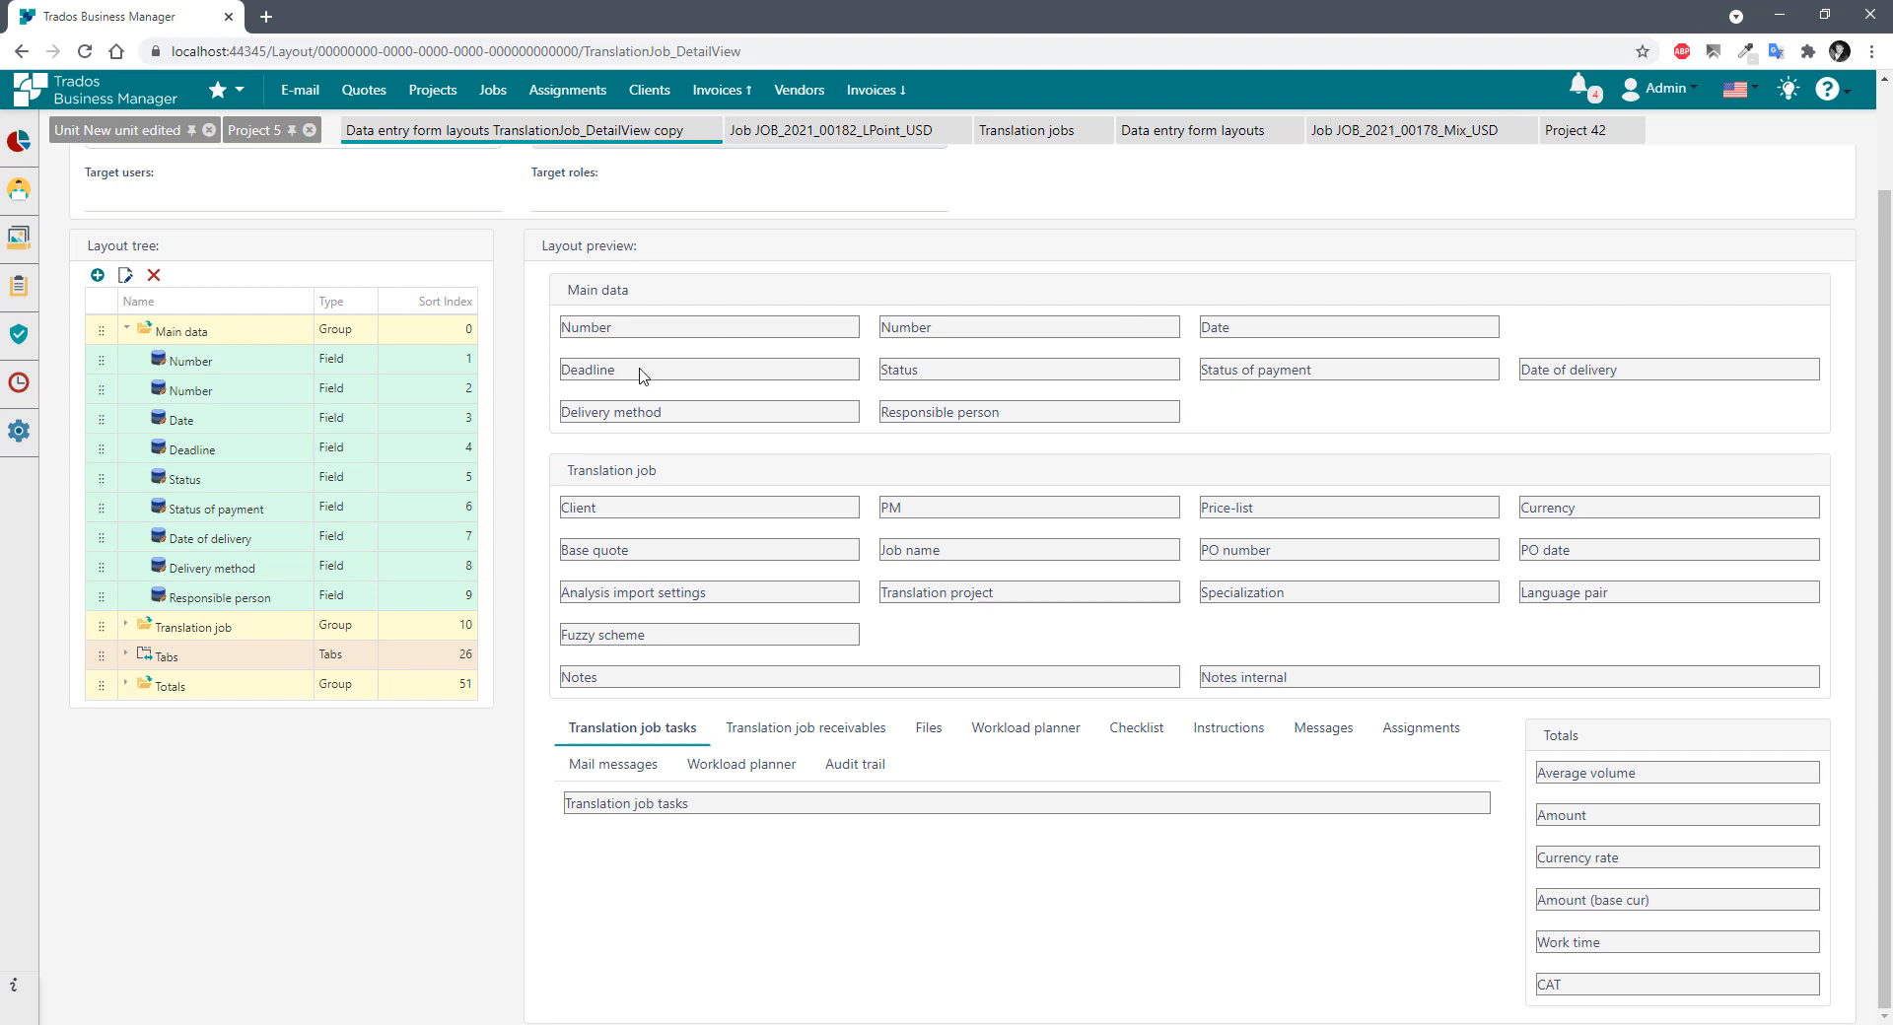
Widen the Deadline field from 3 to 6 columns and check it in the preview.
left_click_drag(640, 368, 540, 367)
double_click(195, 450)
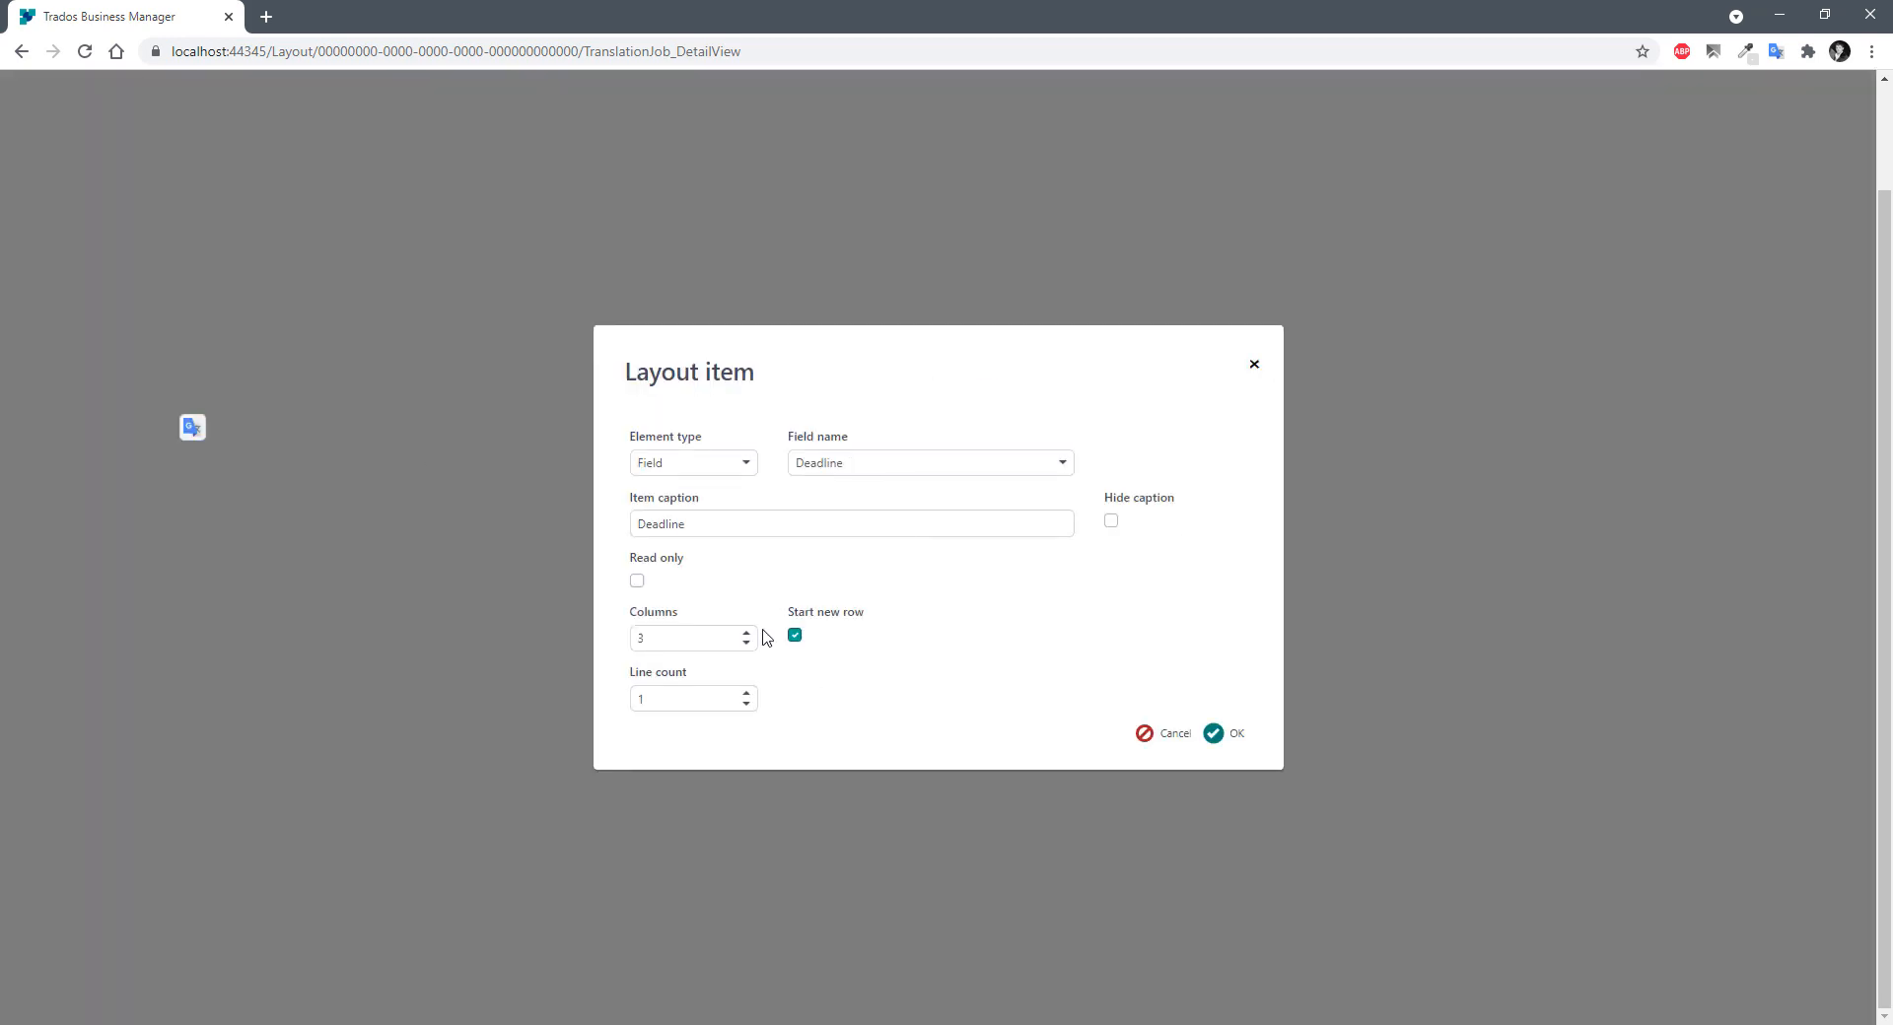
left_click(746, 634)
left_click(747, 634)
left_click(747, 634)
left_click(1232, 734)
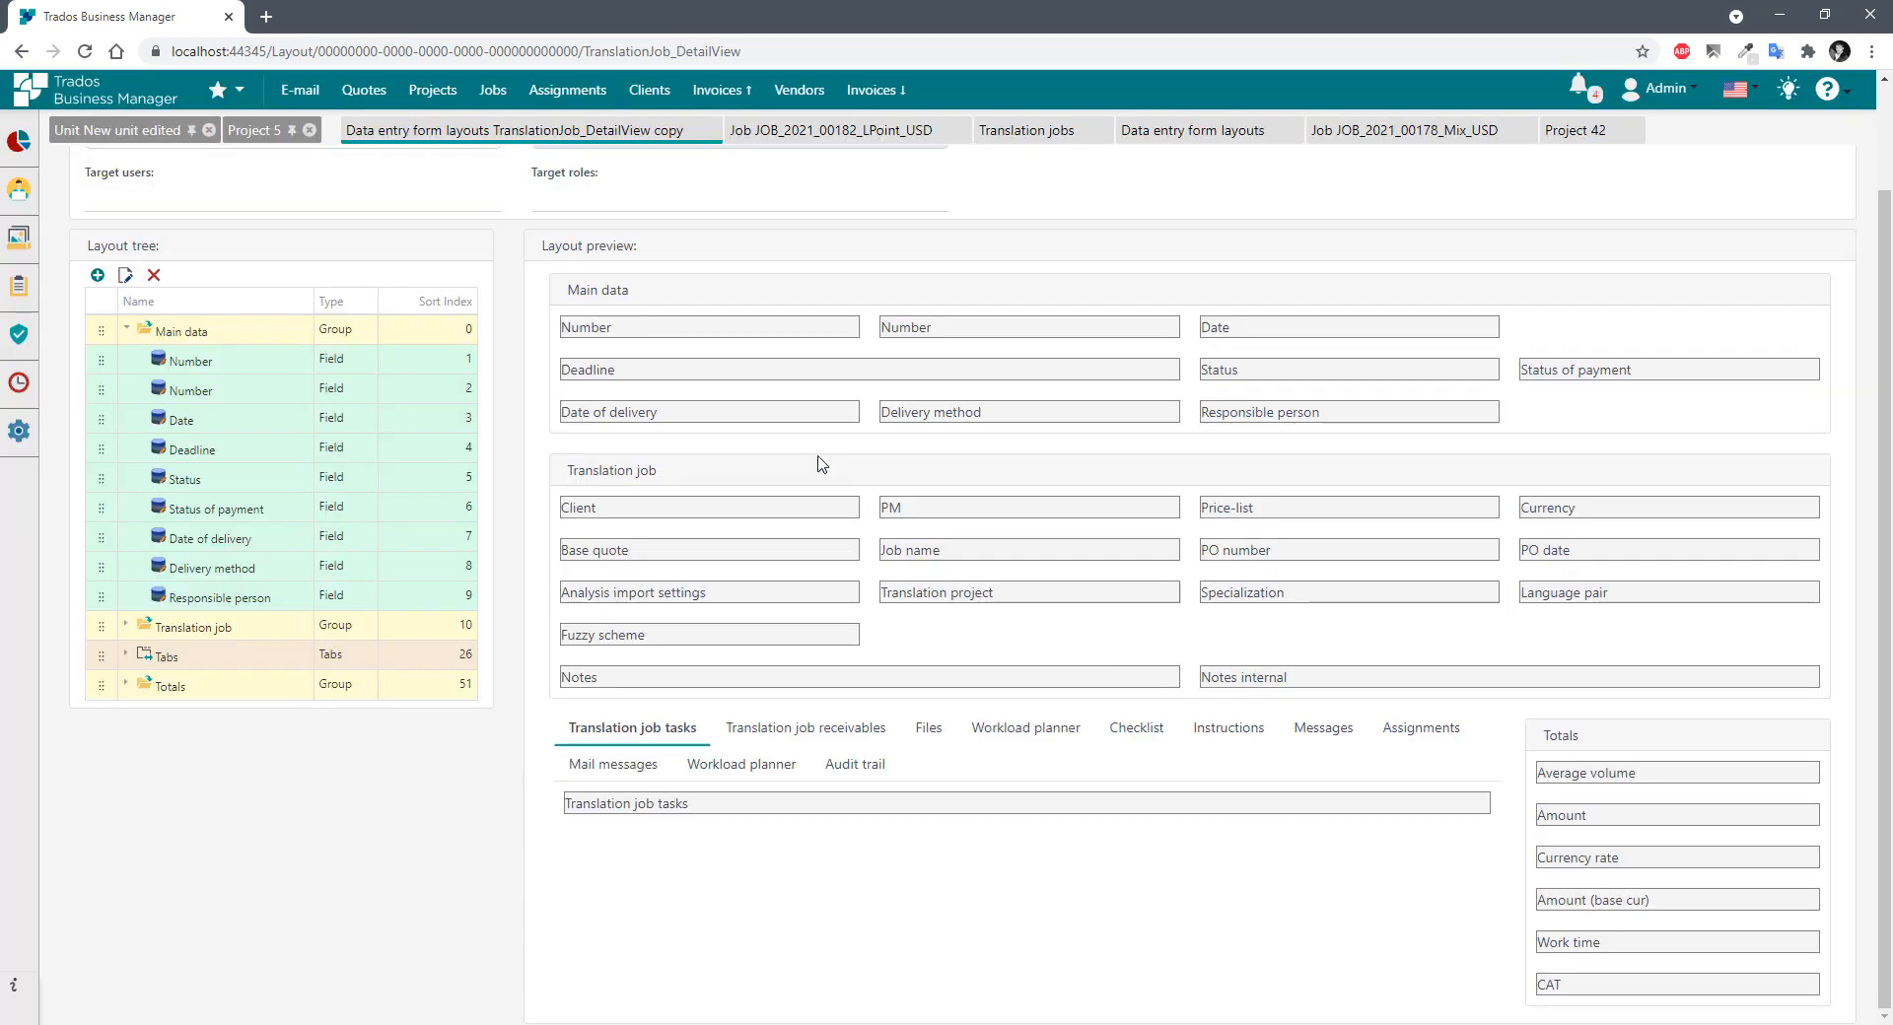
double_click(744, 380)
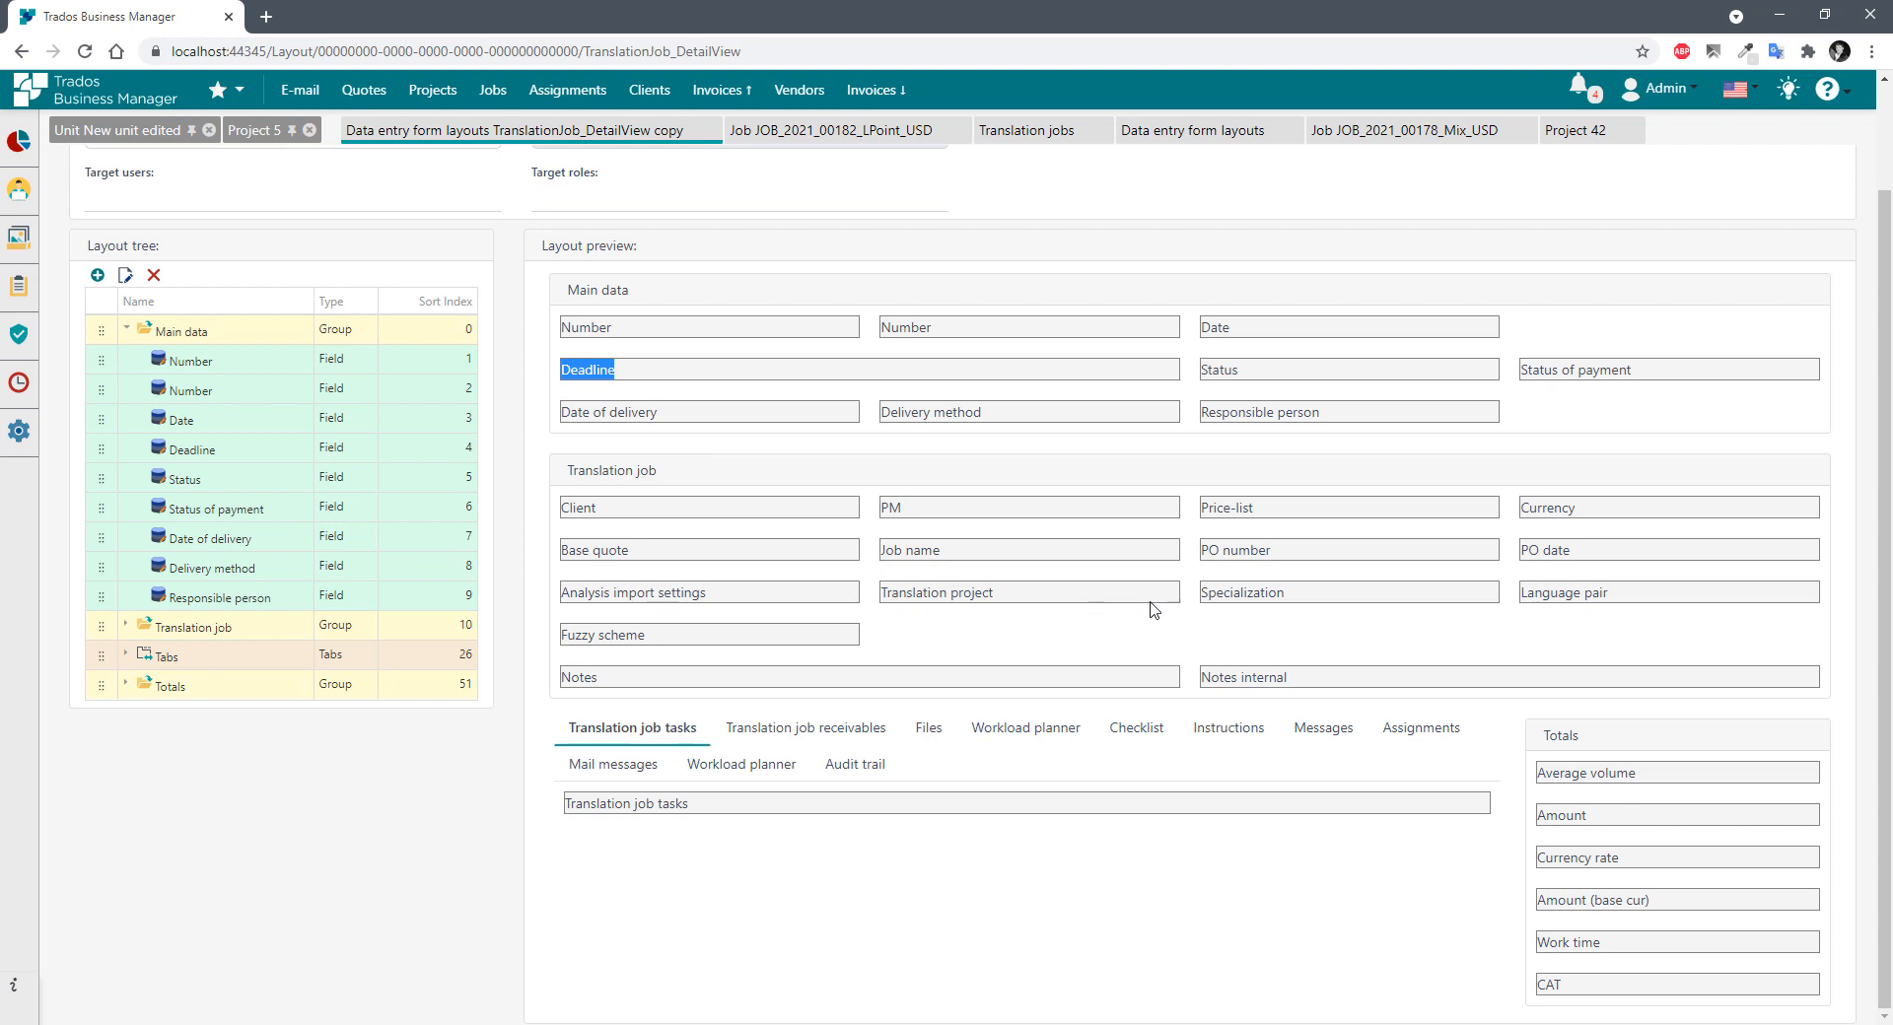
scroll(785, 610, "up", 1)
scroll(786, 611, "up", 2)
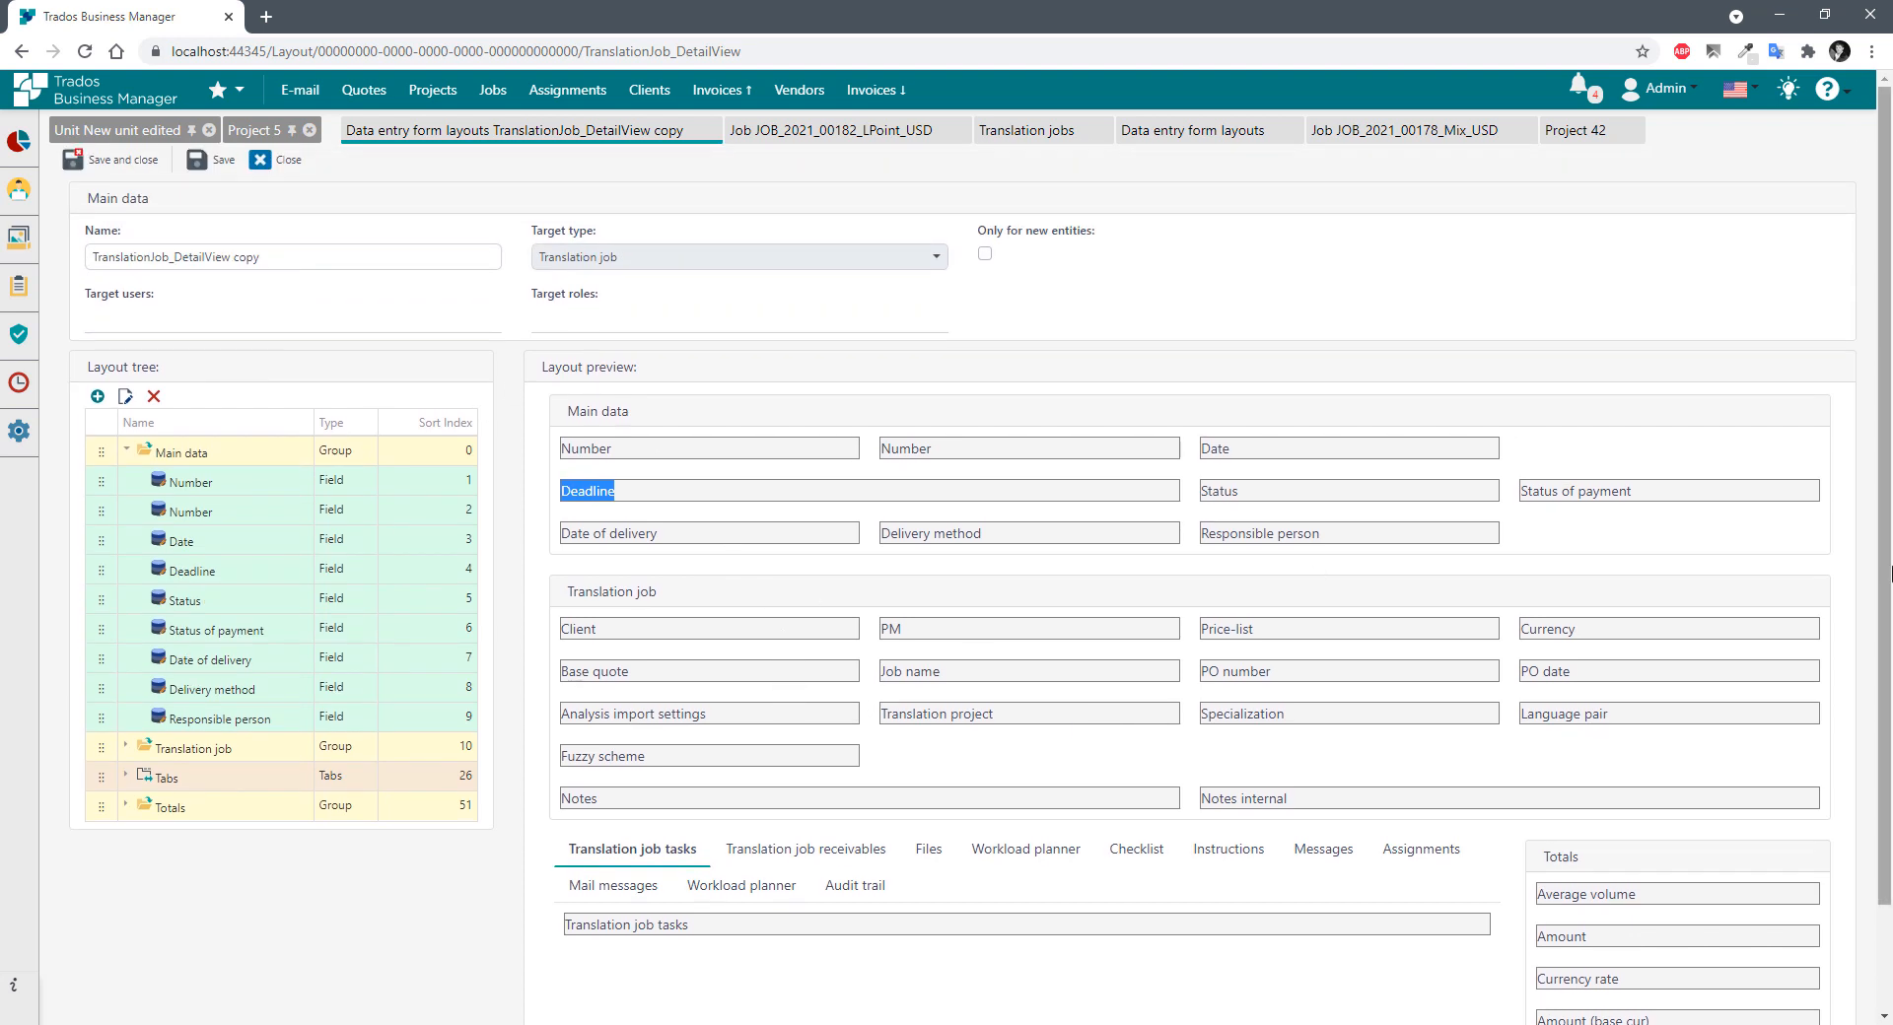
Check the Deadline label, then save and close the TranslationJob_DetailView copy with its name unchanged.
left_click(1568, 542)
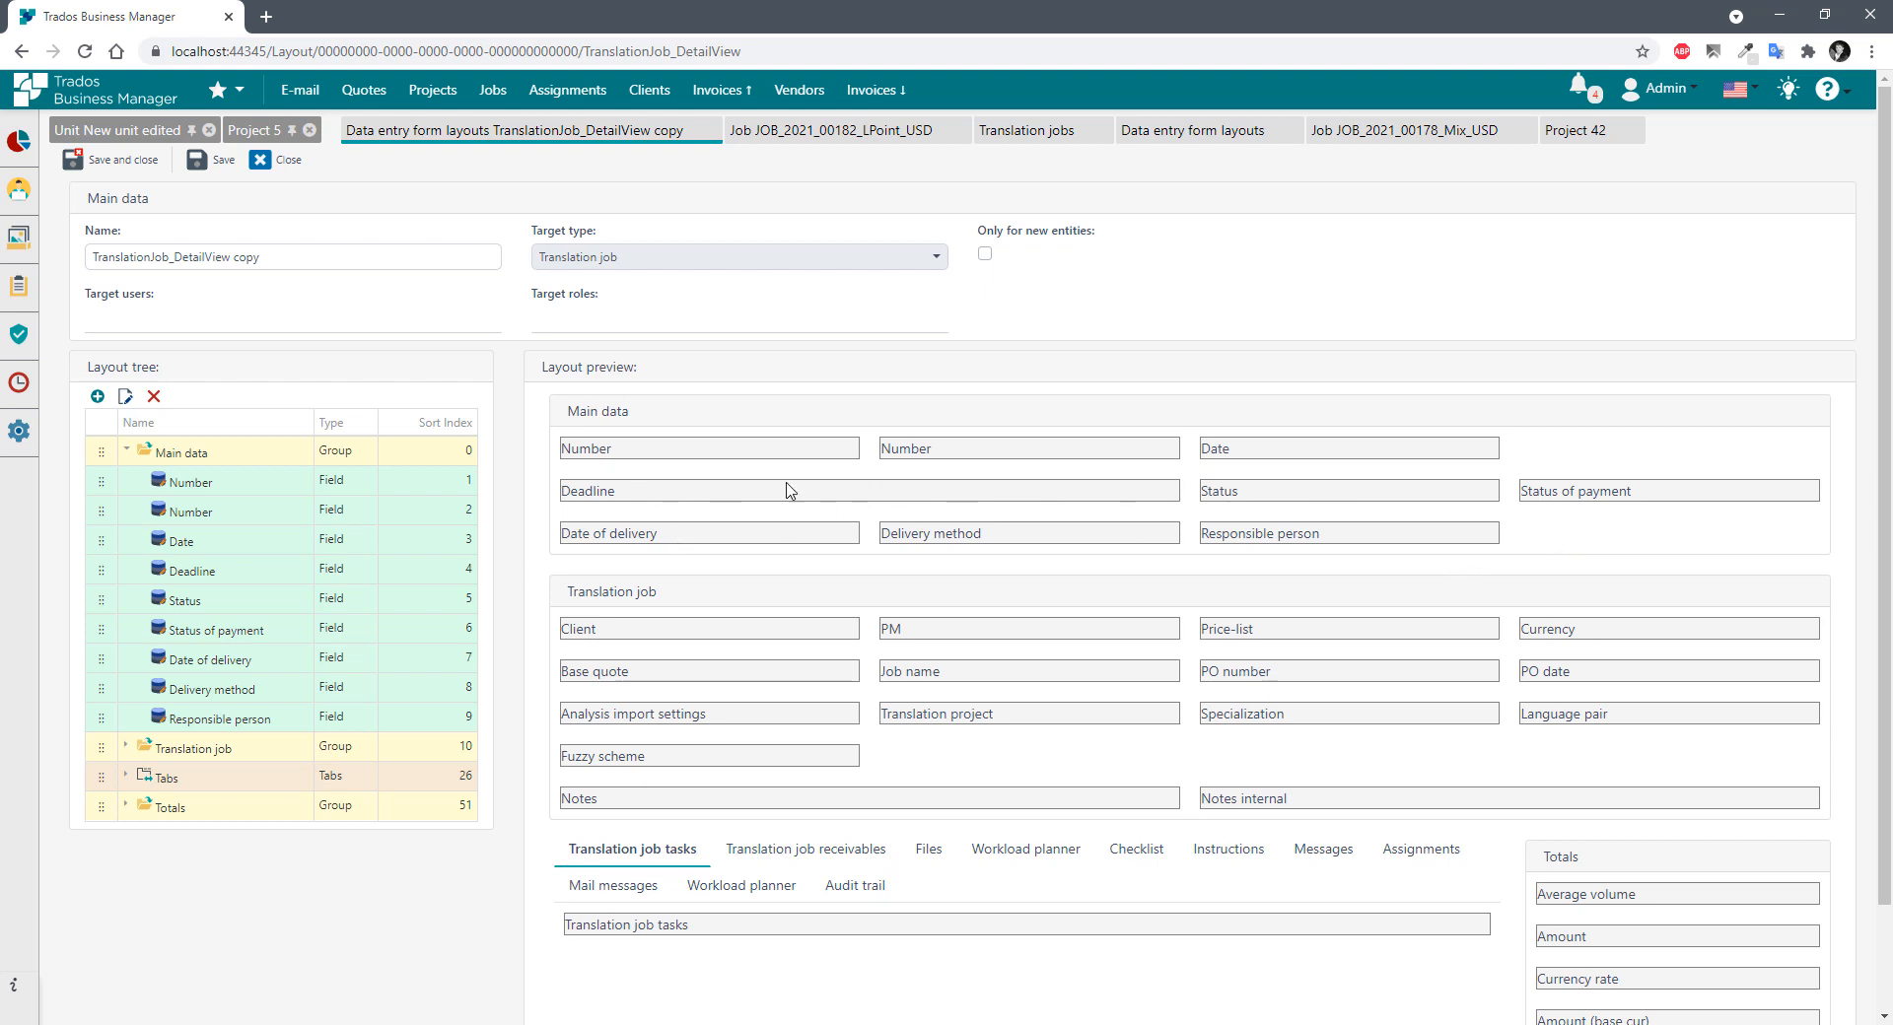
double_click(581, 492)
left_click(664, 503)
left_click_drag(267, 256, 30, 263)
left_click(317, 257)
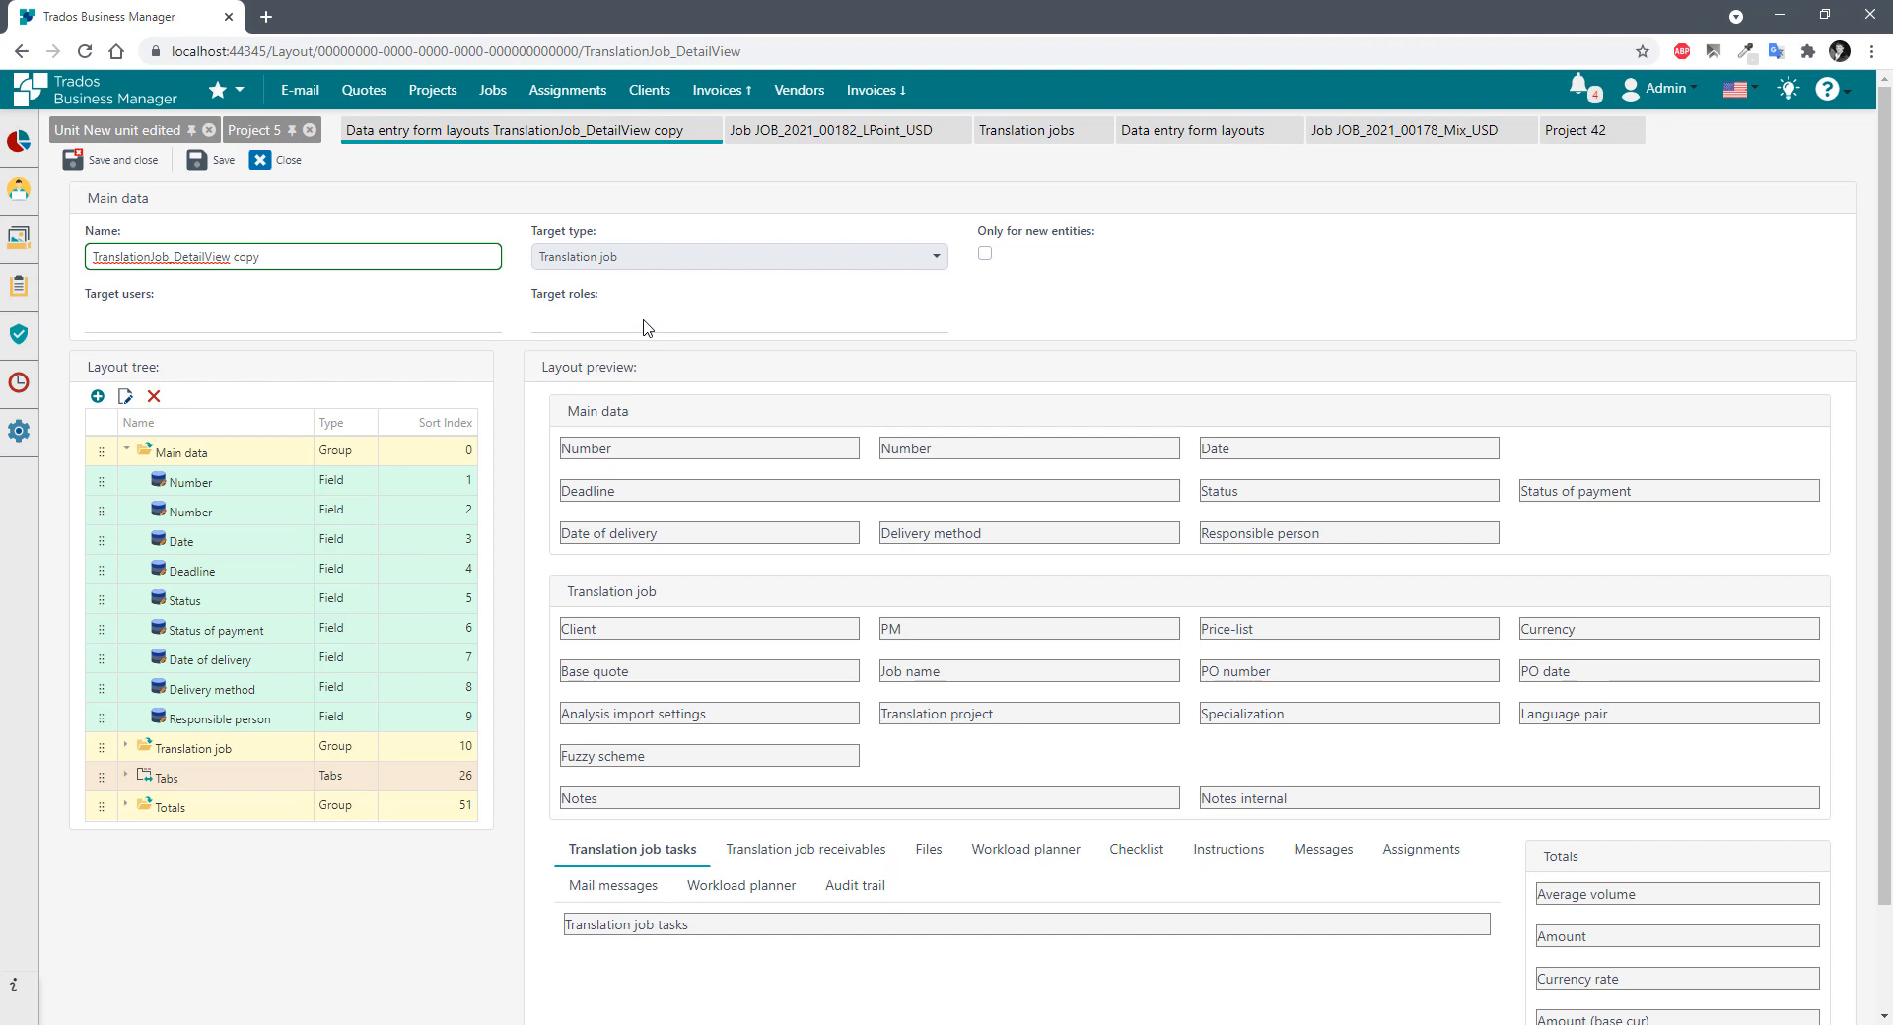
left_click(211, 160)
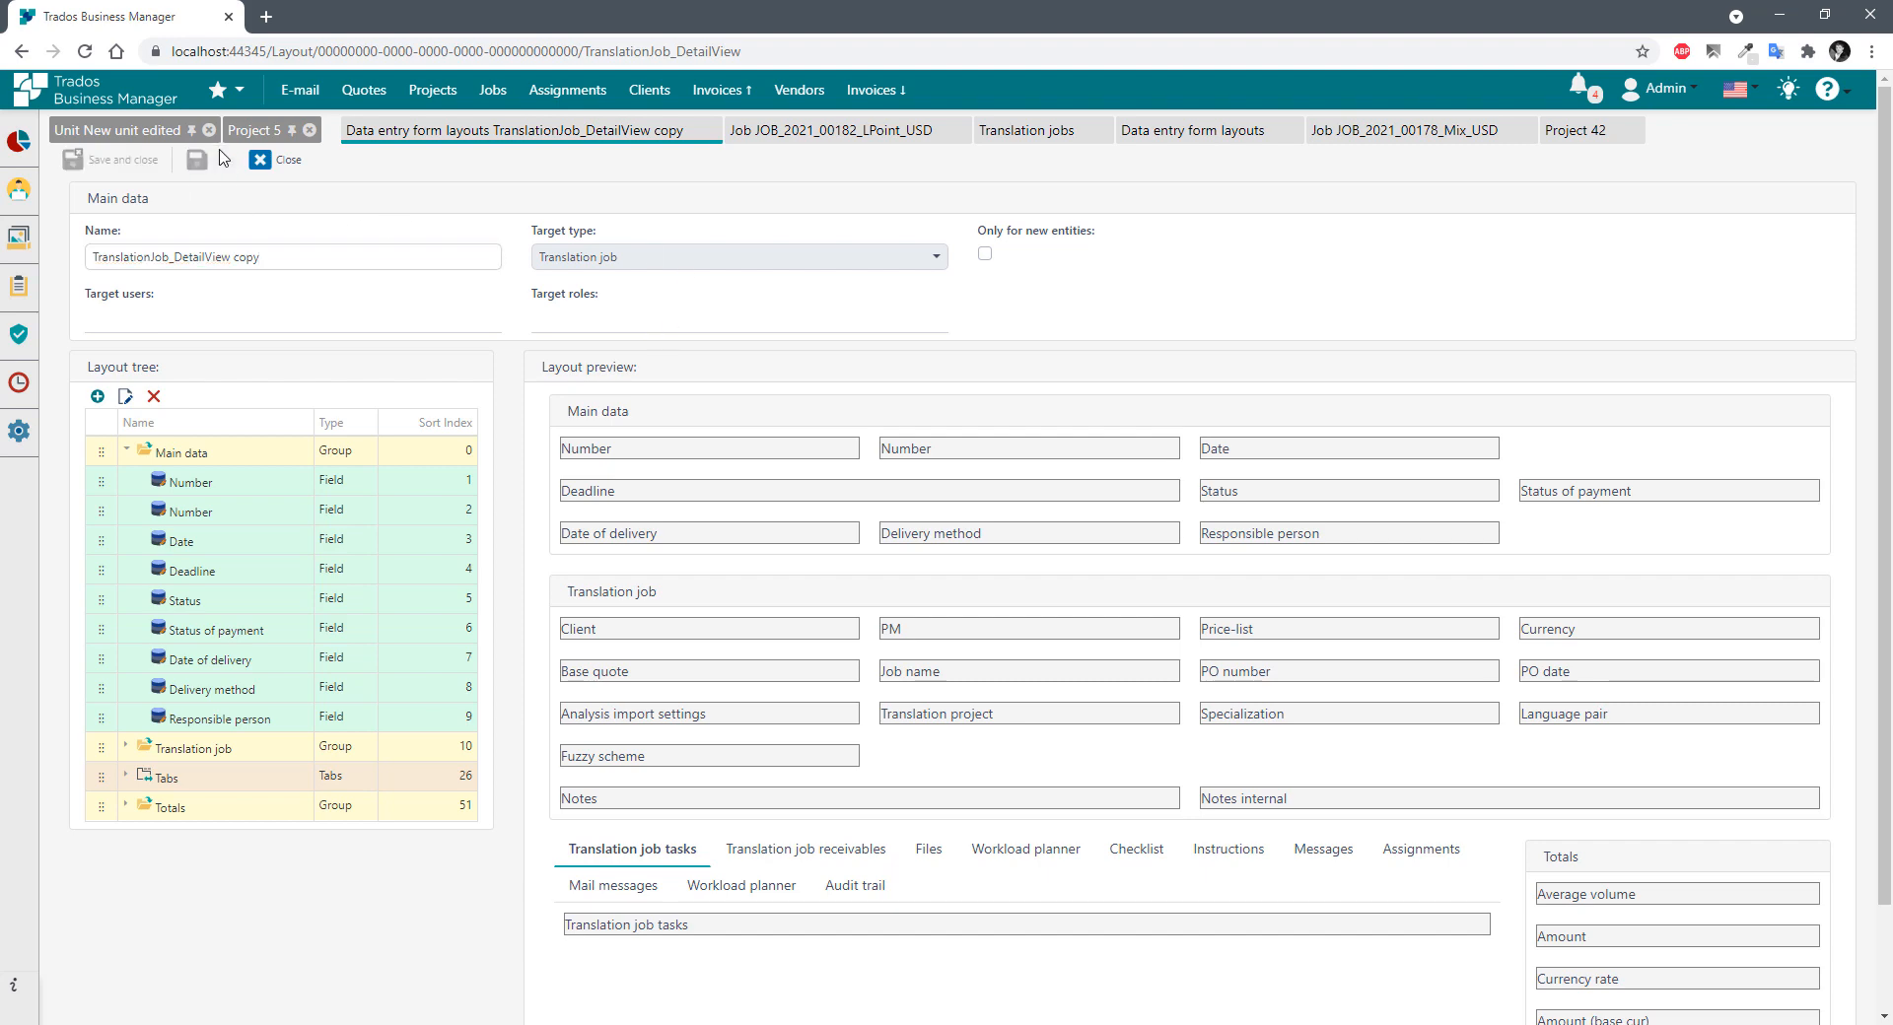
left_click(287, 163)
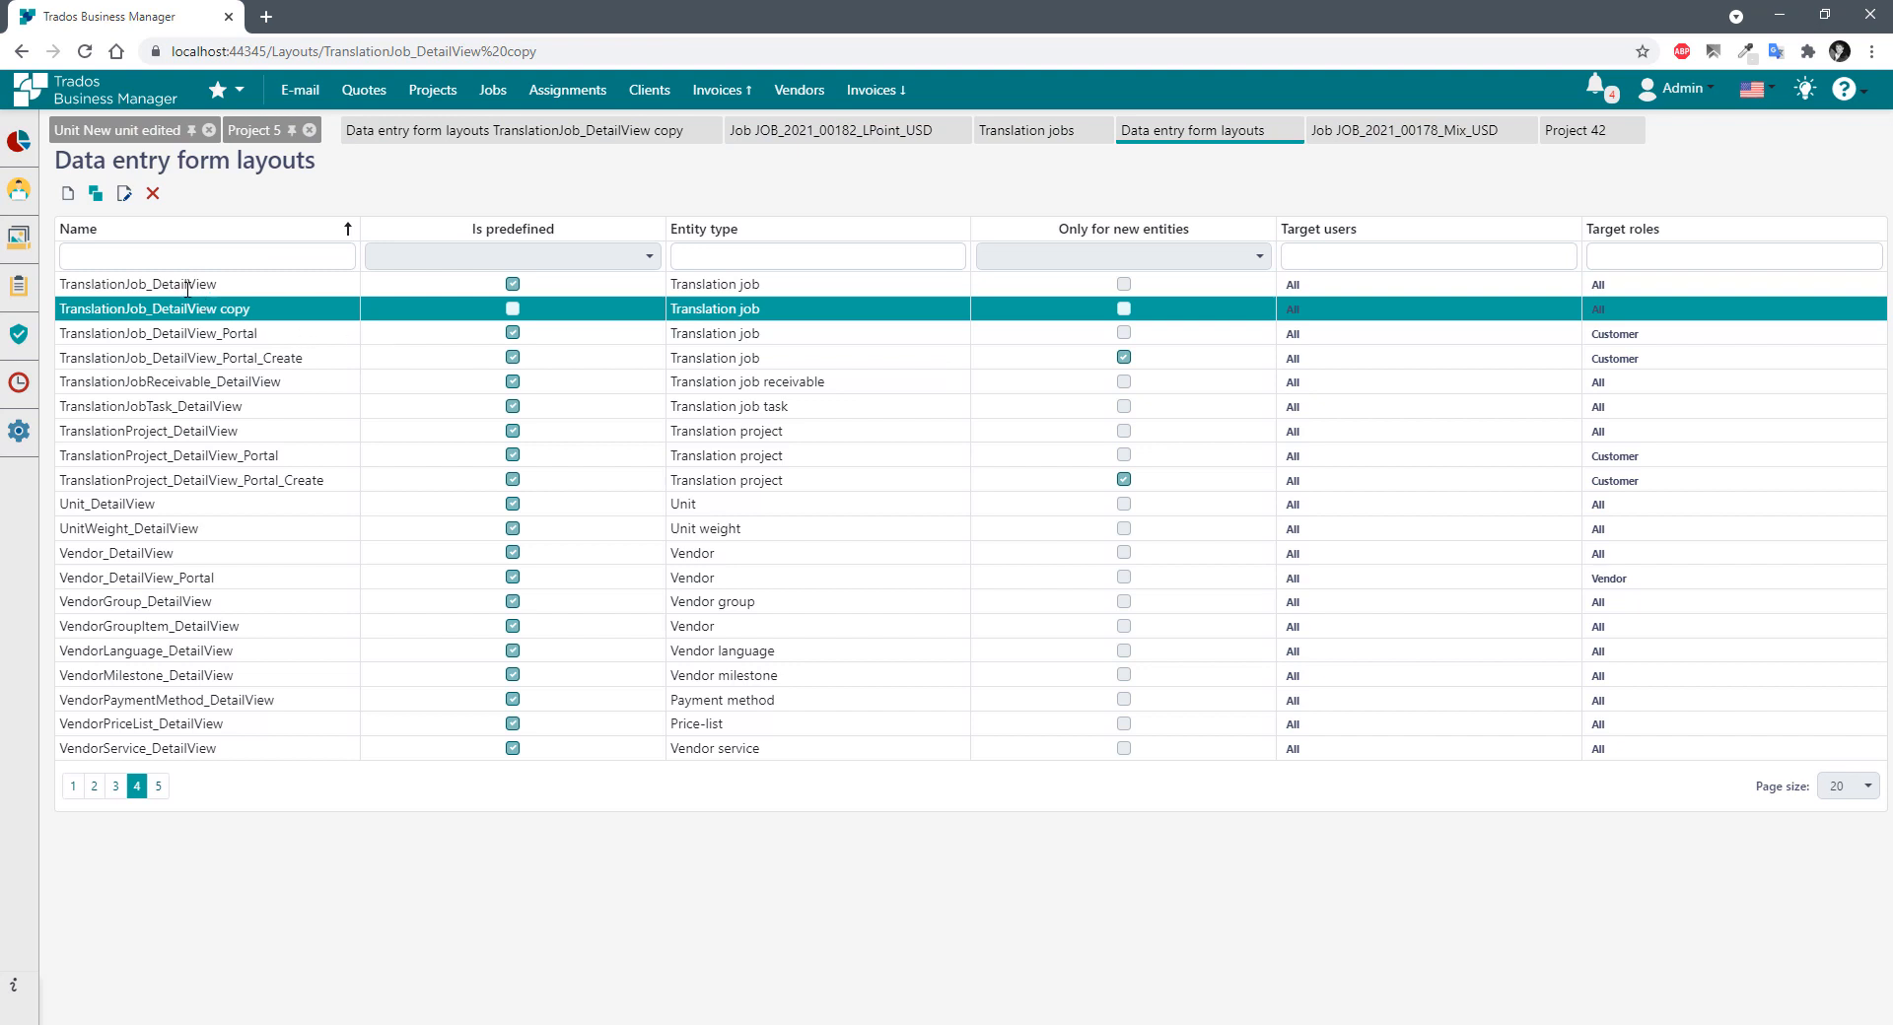
Open job JOB_2021_00182_LPoint_USD in a new tab to check its Deadline field, then open Security > Users.
left_click(188, 286)
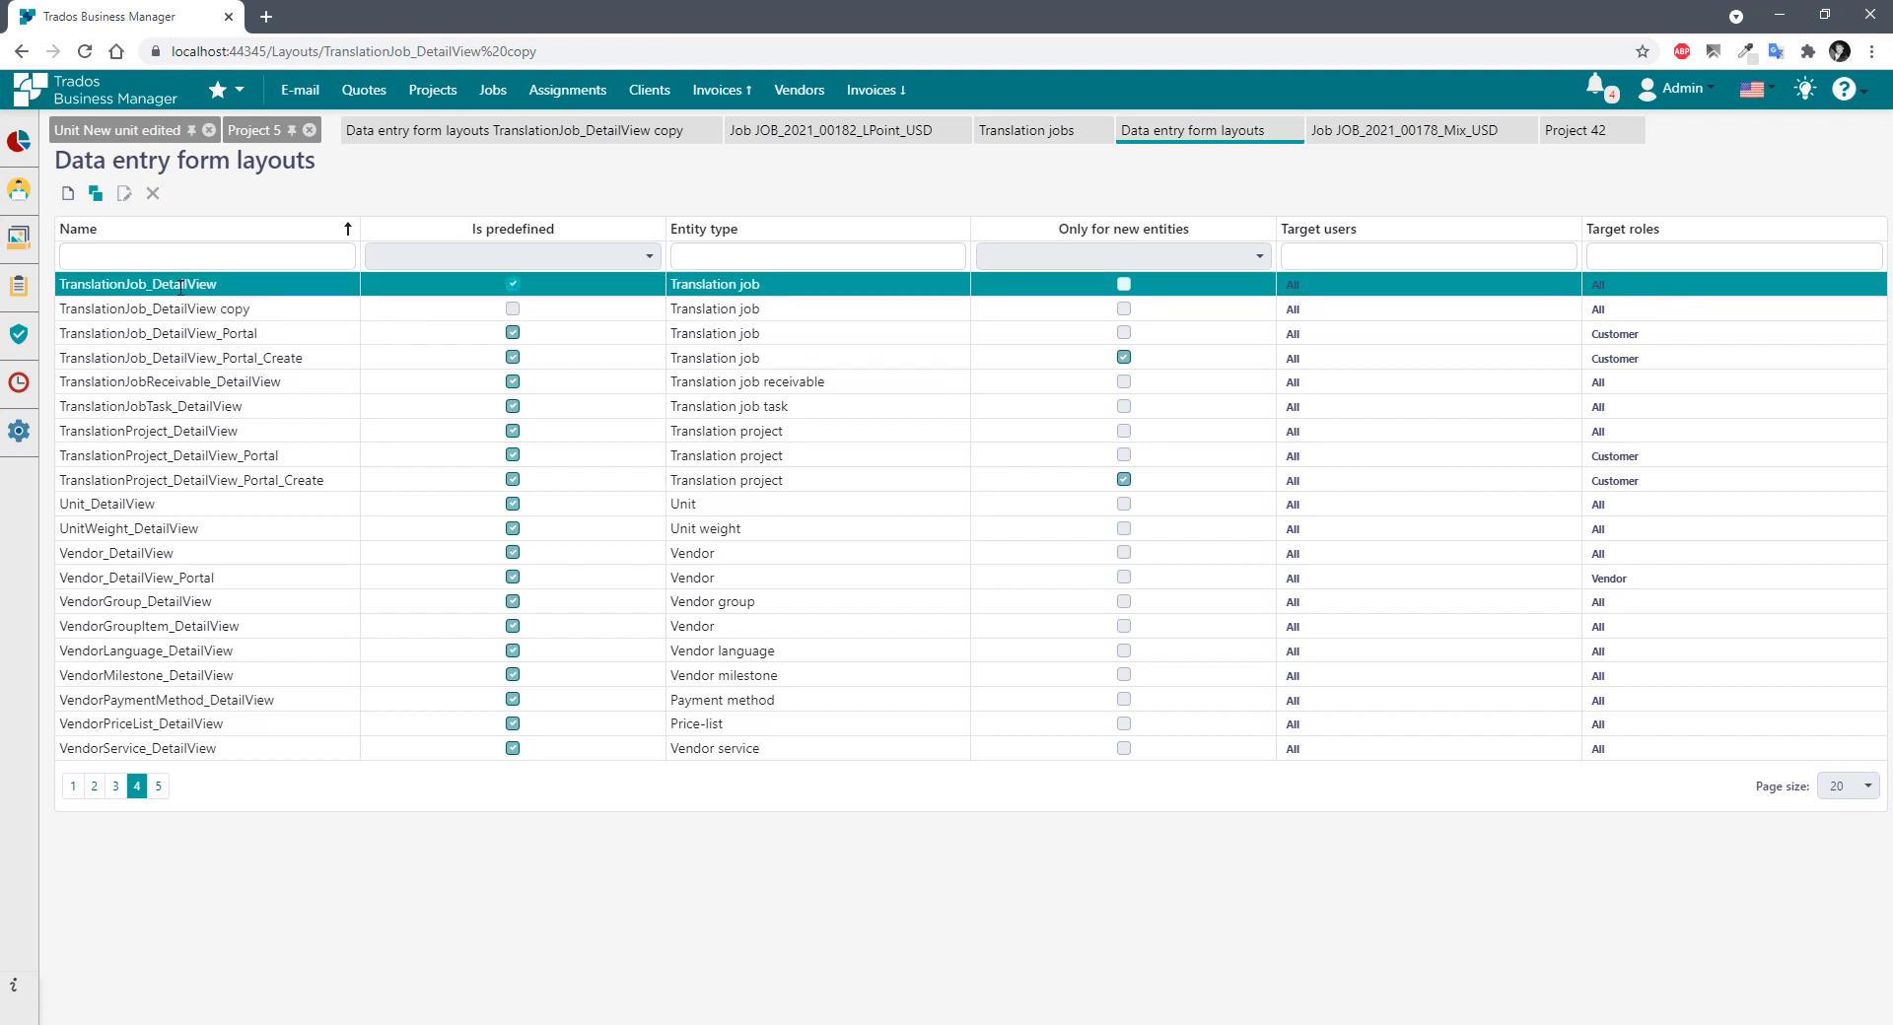
left_click(474, 314)
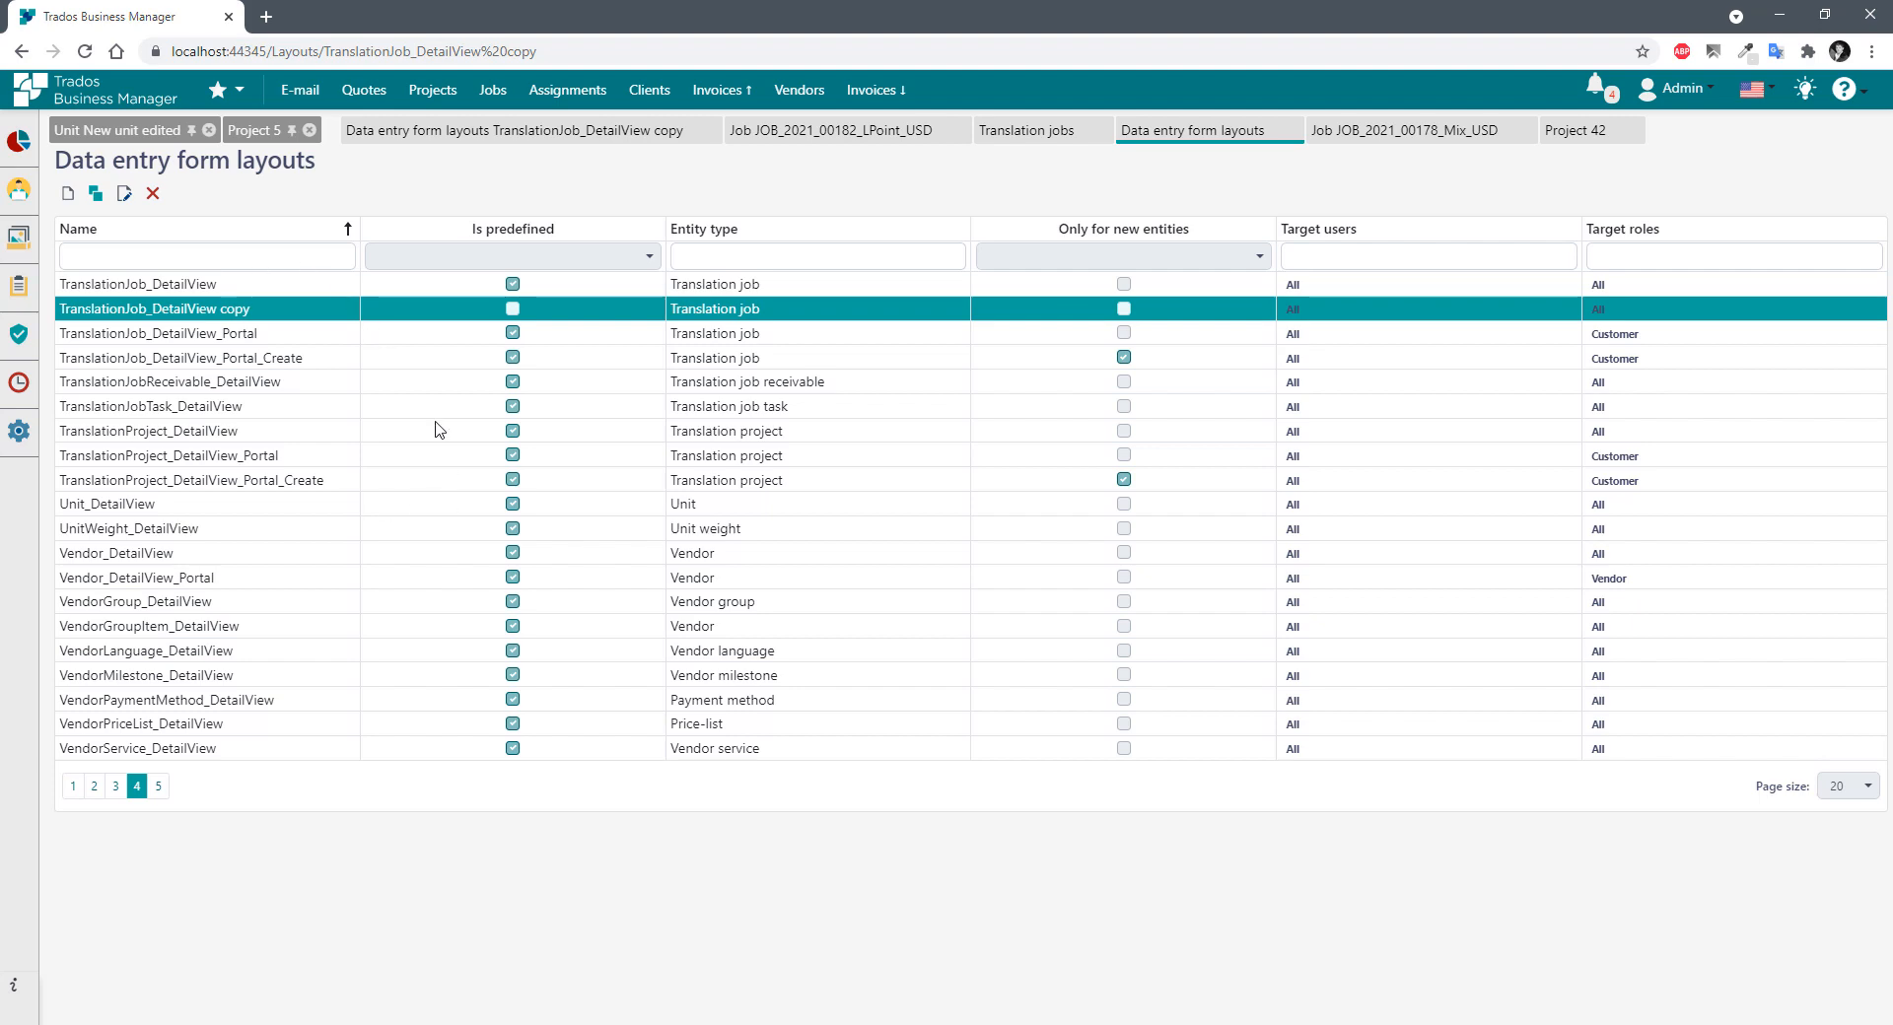
mouse_move(19, 189)
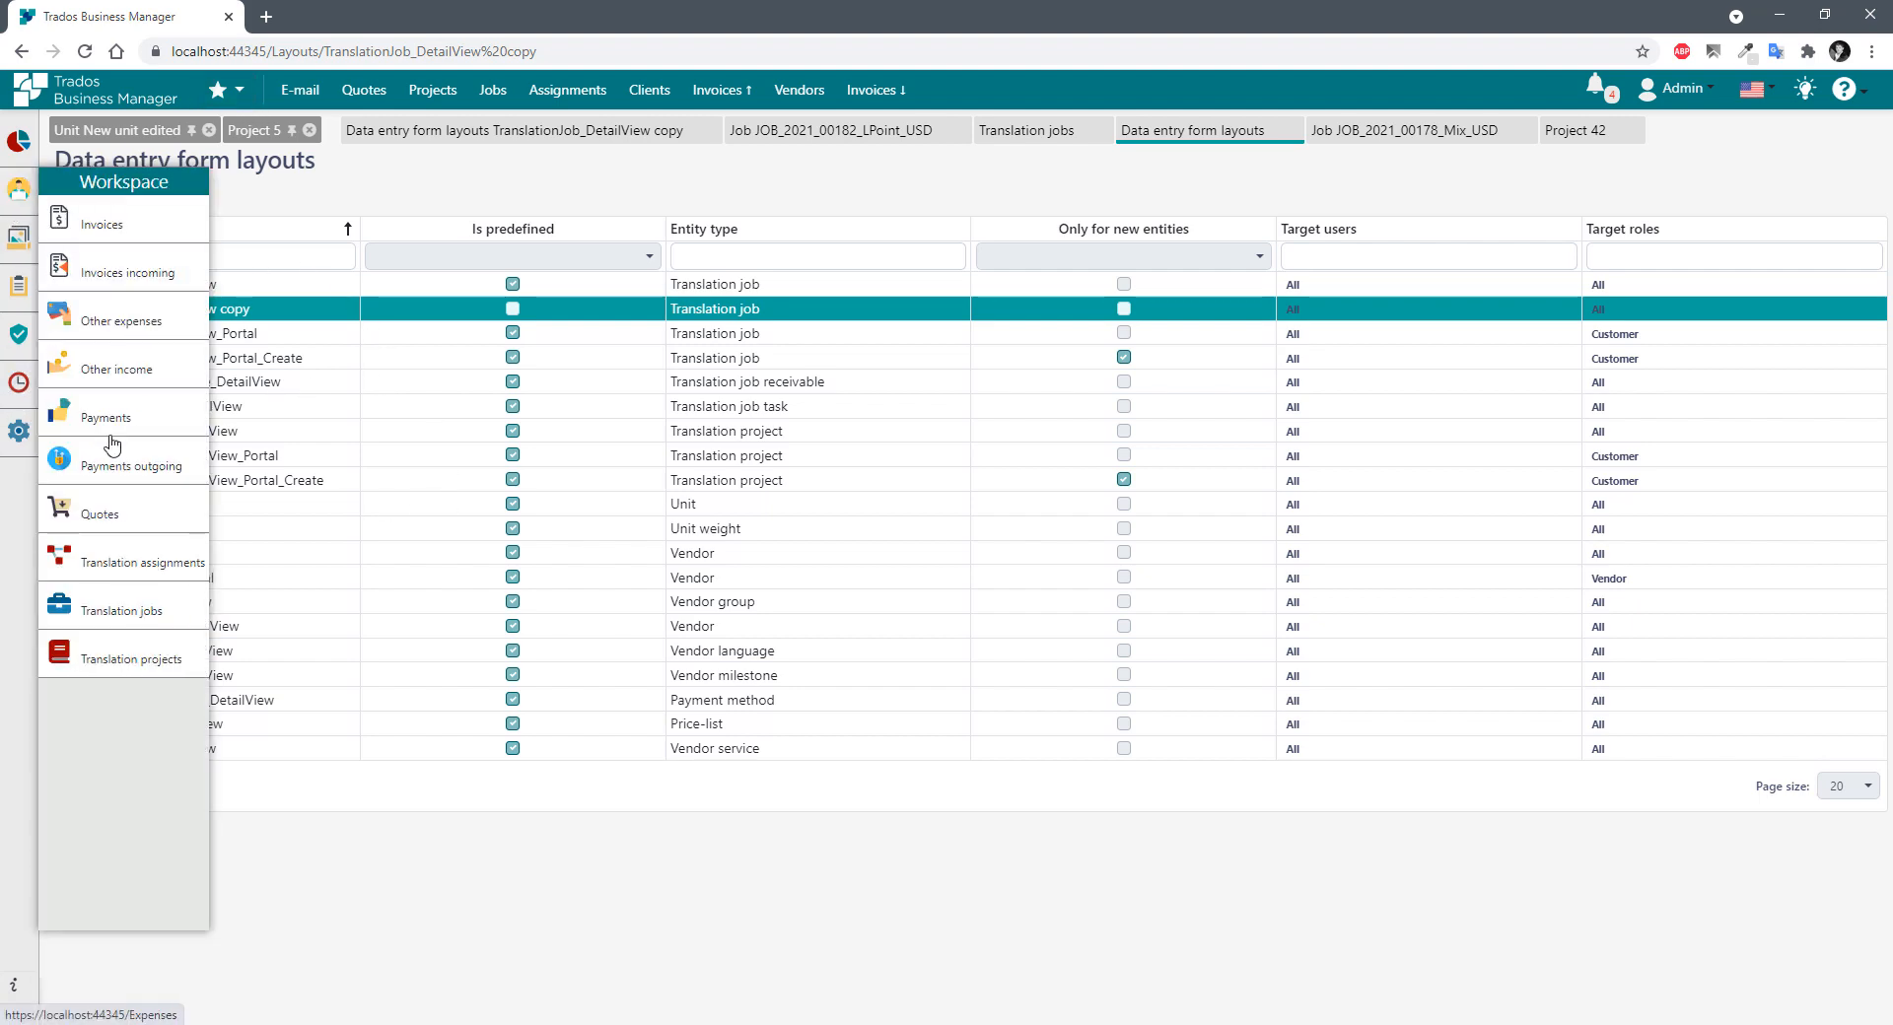
middle_click(123, 603)
left_click(331, 29)
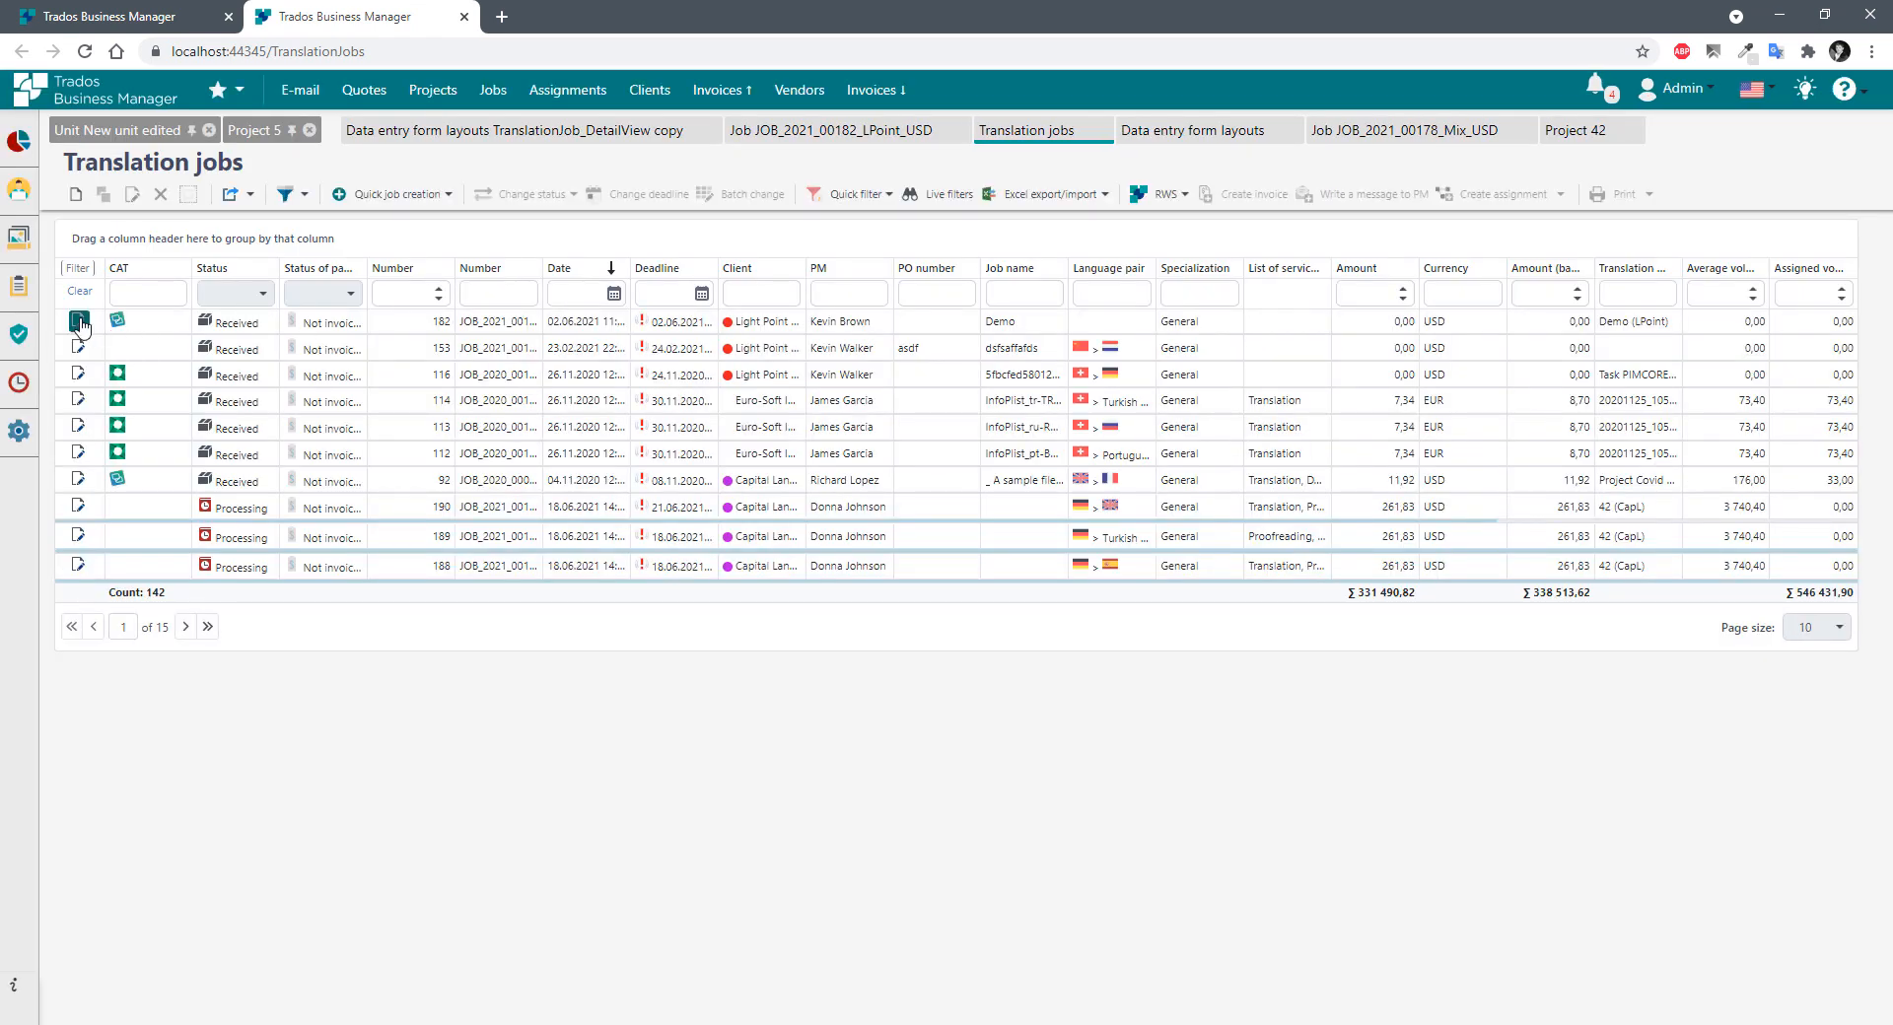
left_click(79, 322)
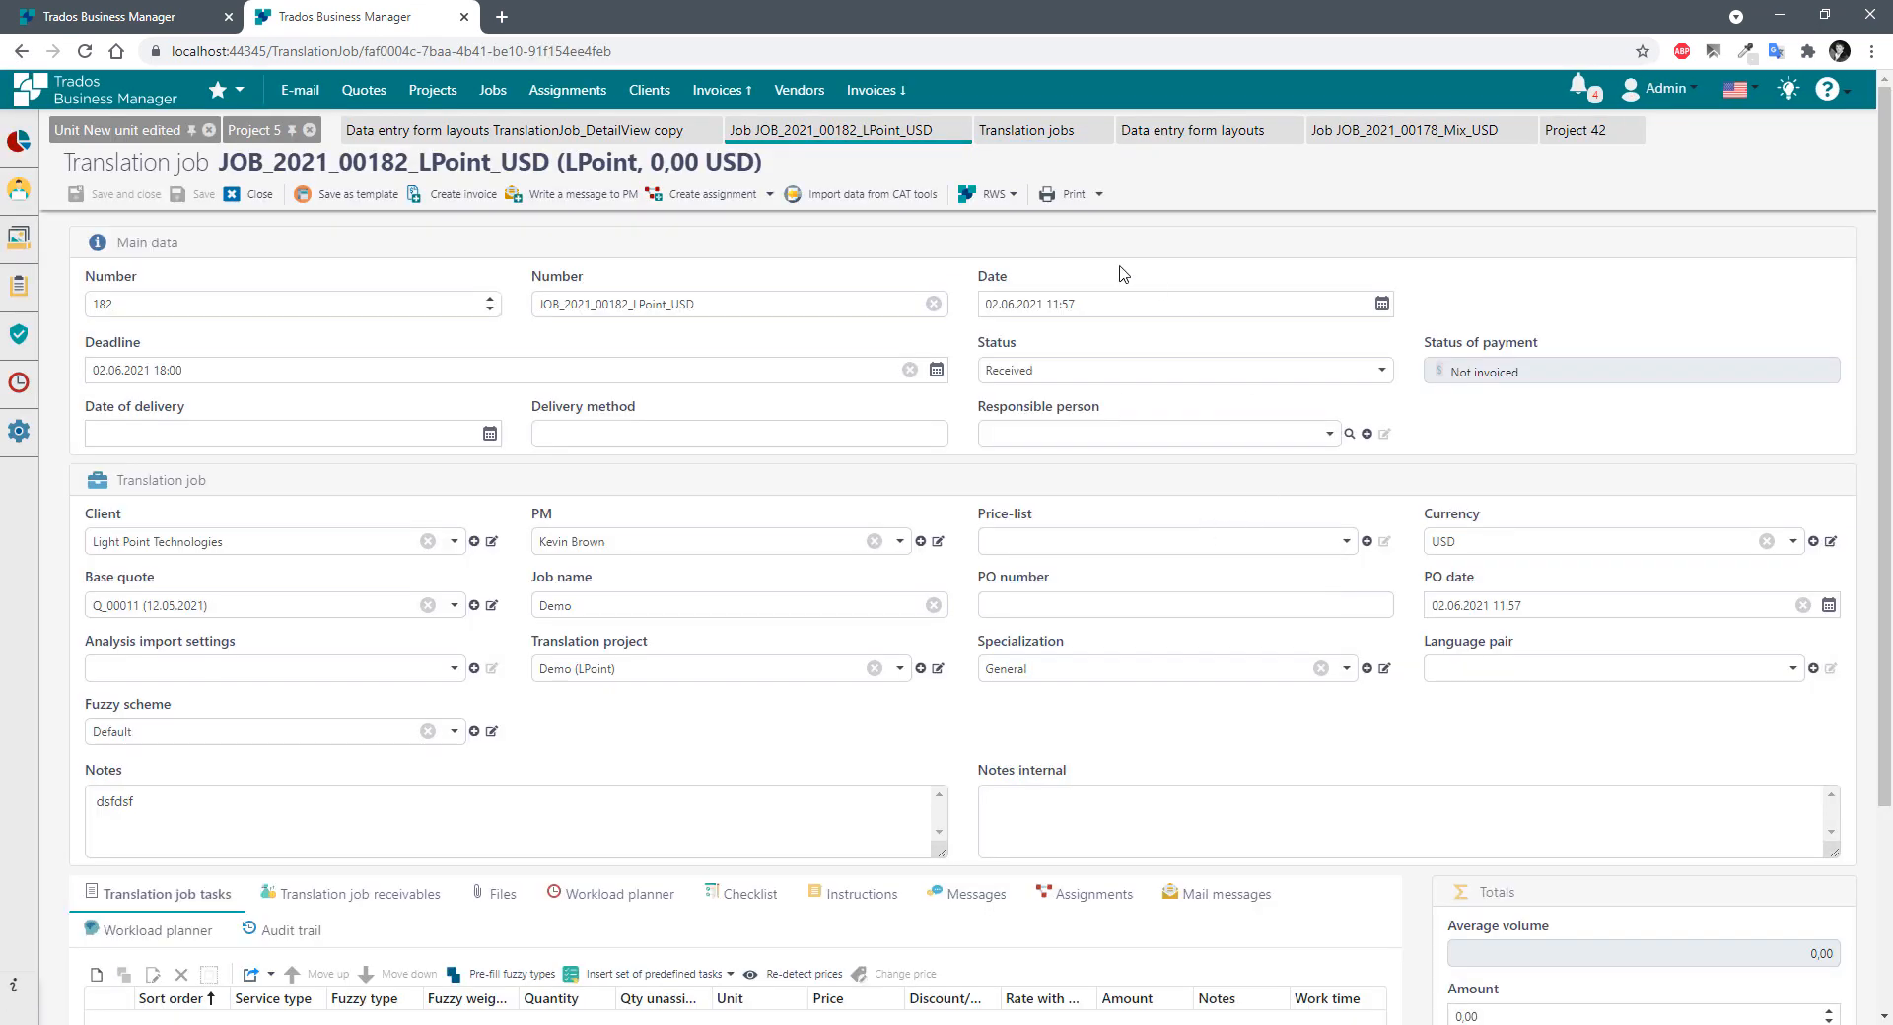
left_click(387, 377)
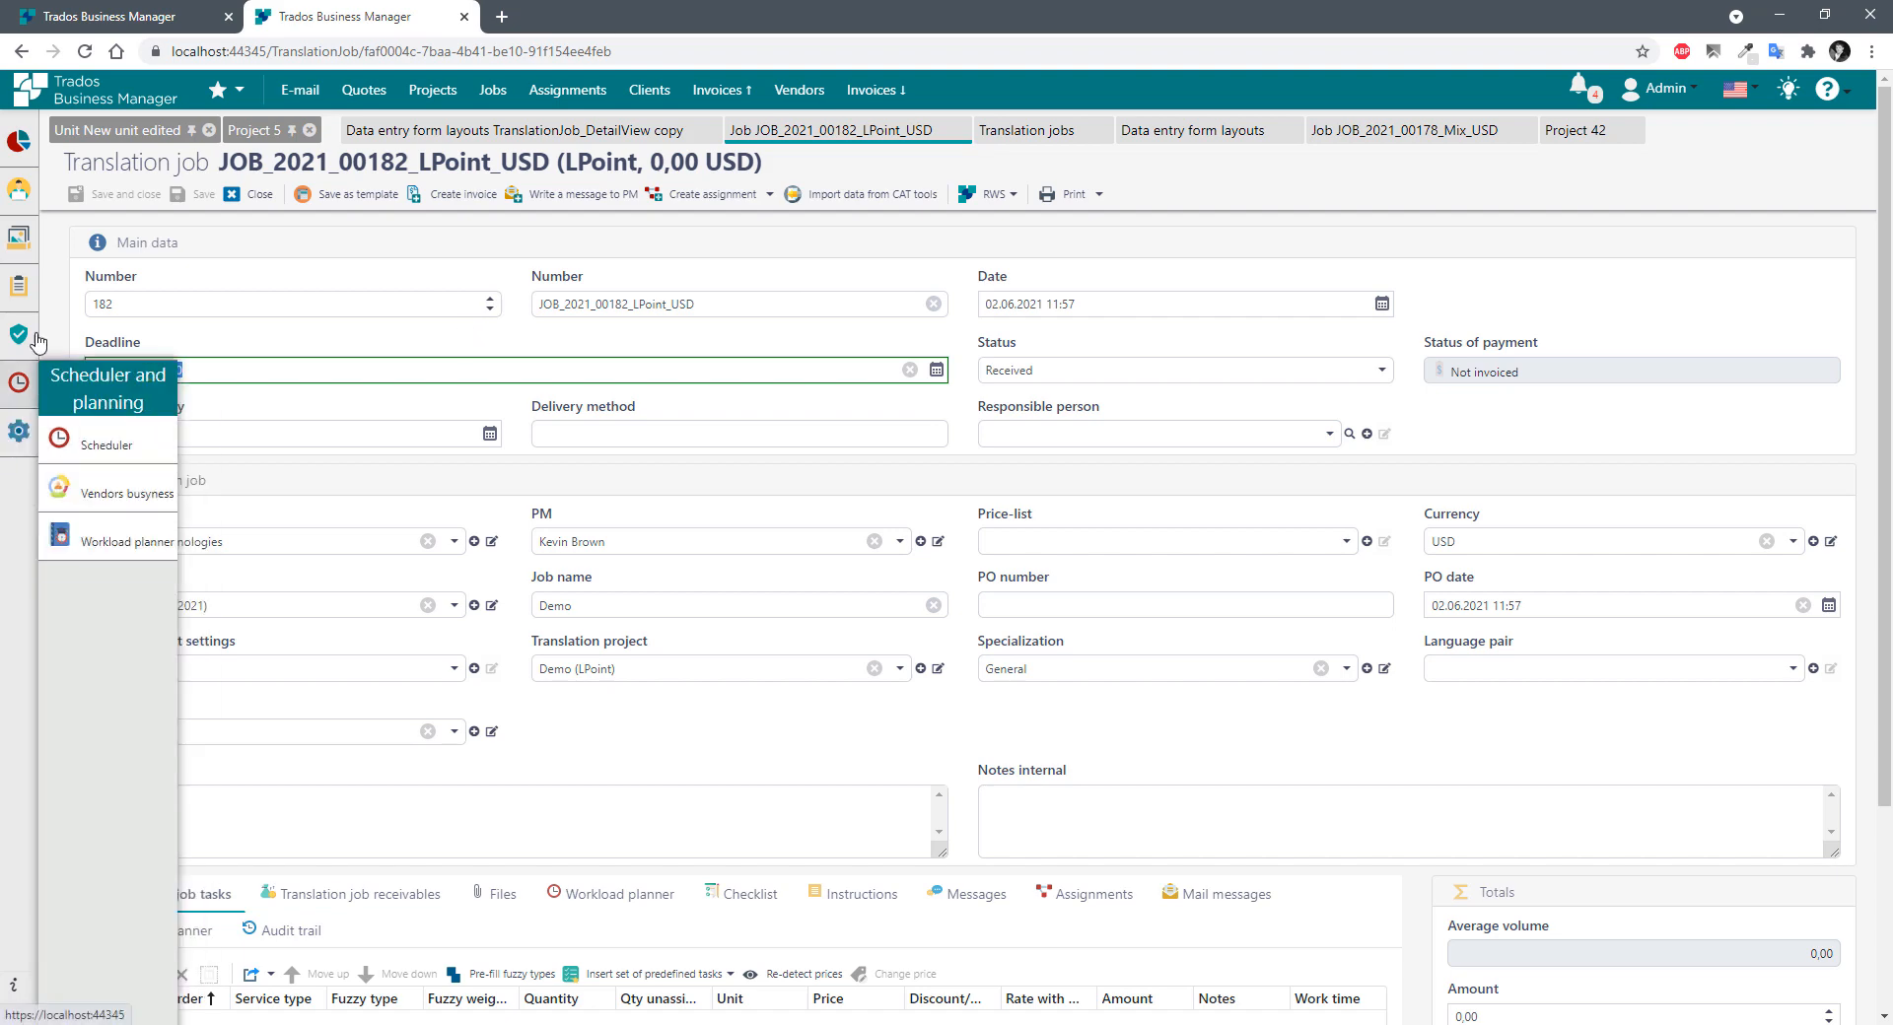
mouse_move(19, 333)
left_click(69, 368)
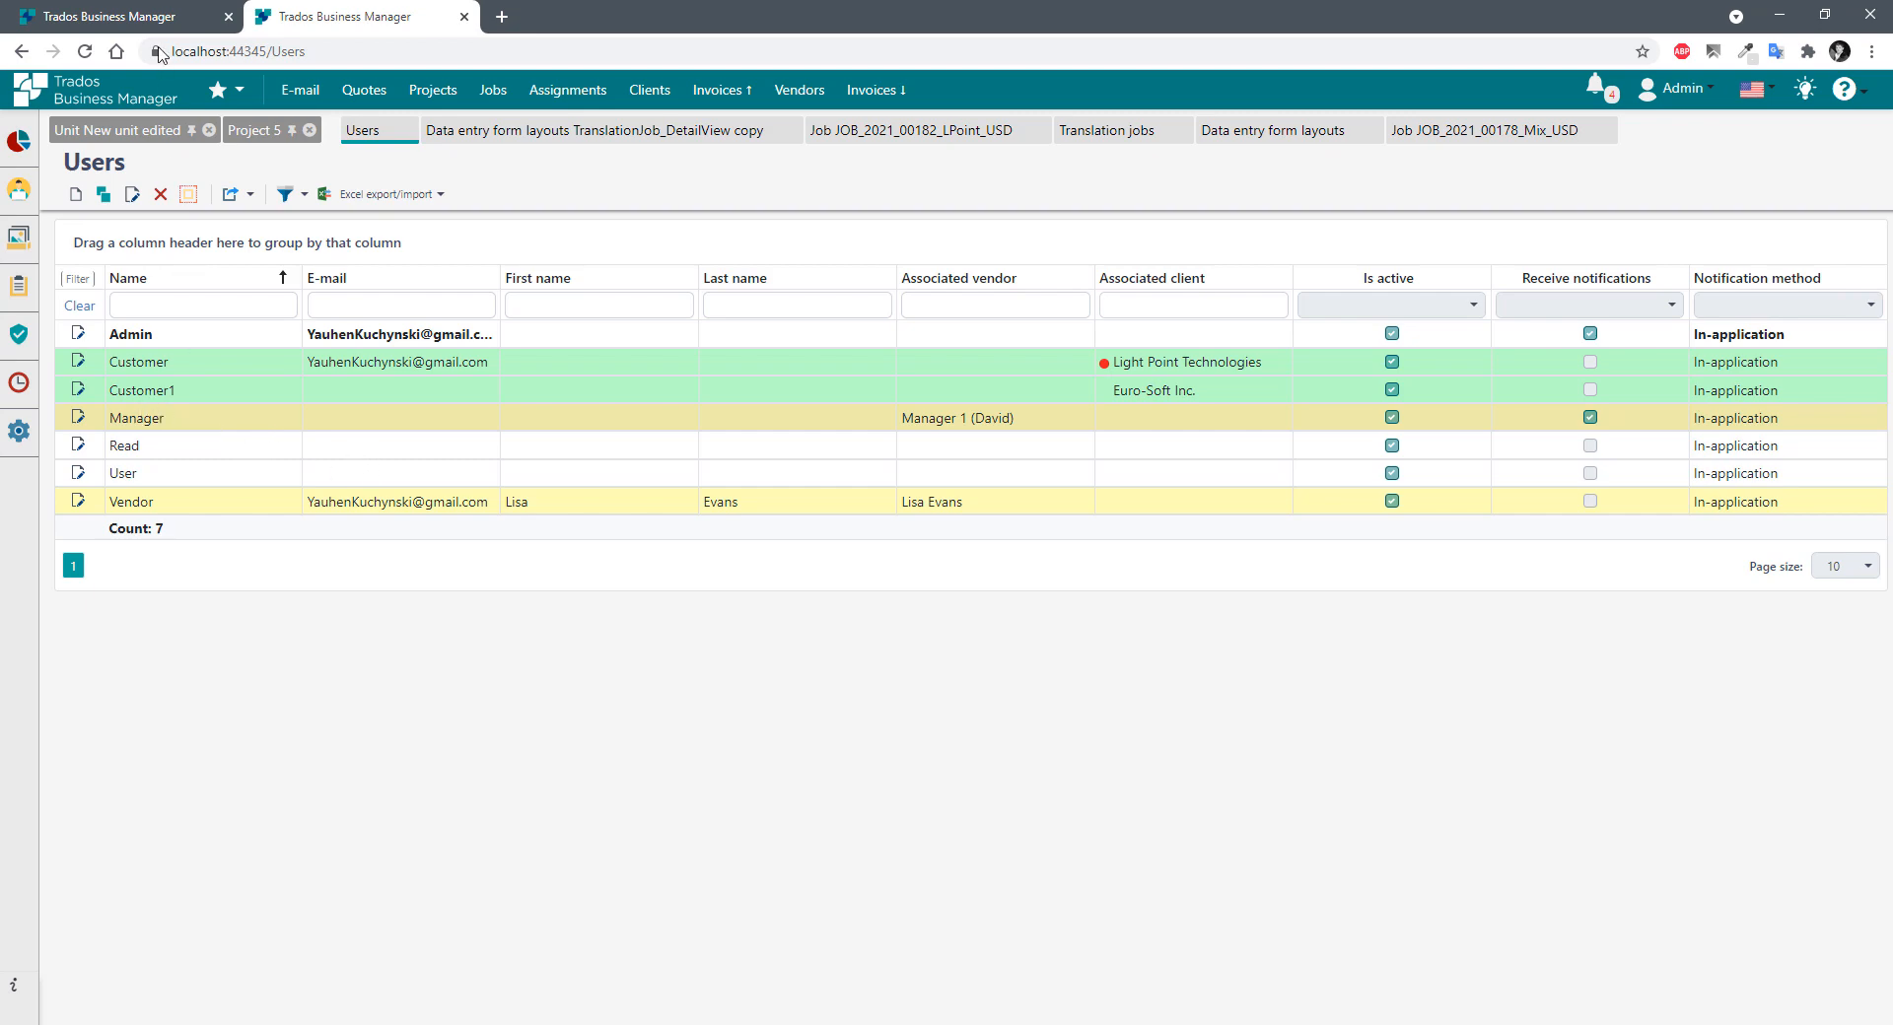
Set the TranslationJob_DetailView copy layout to target the Manager user.
left_click(135, 21)
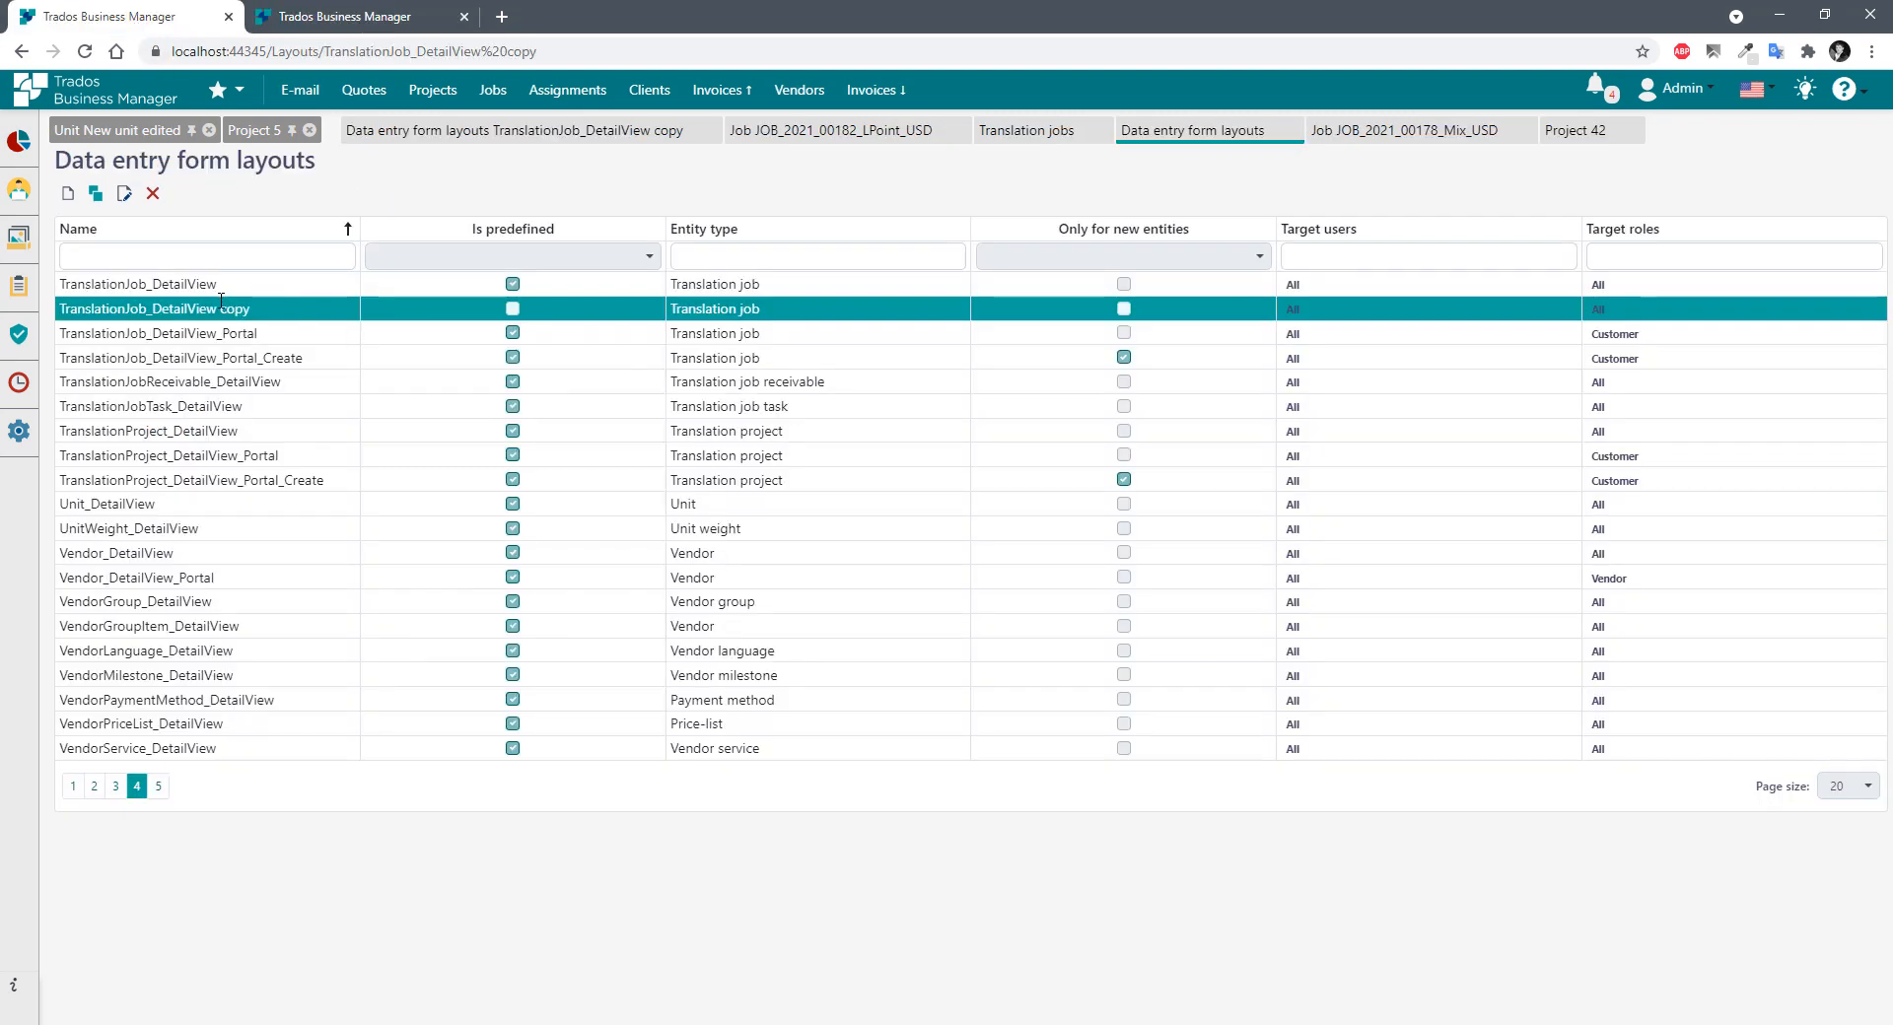
left_click(123, 193)
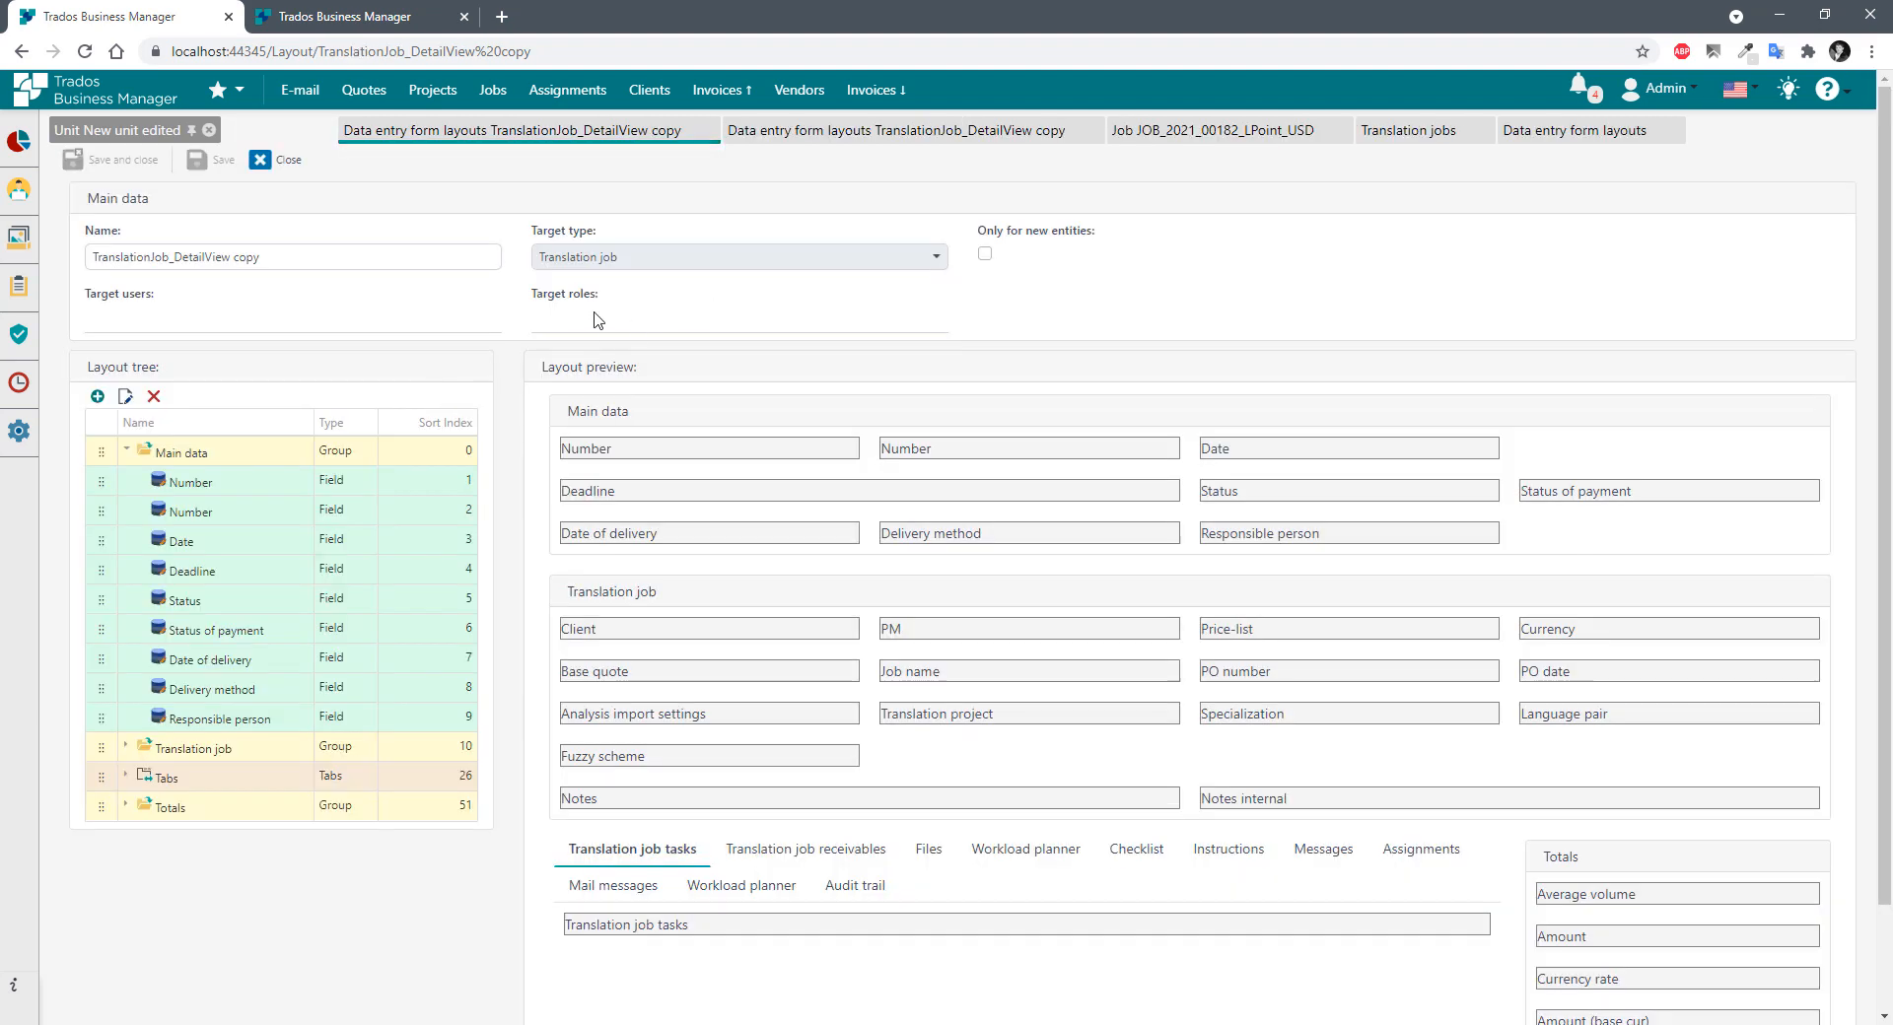
left_click(160, 329)
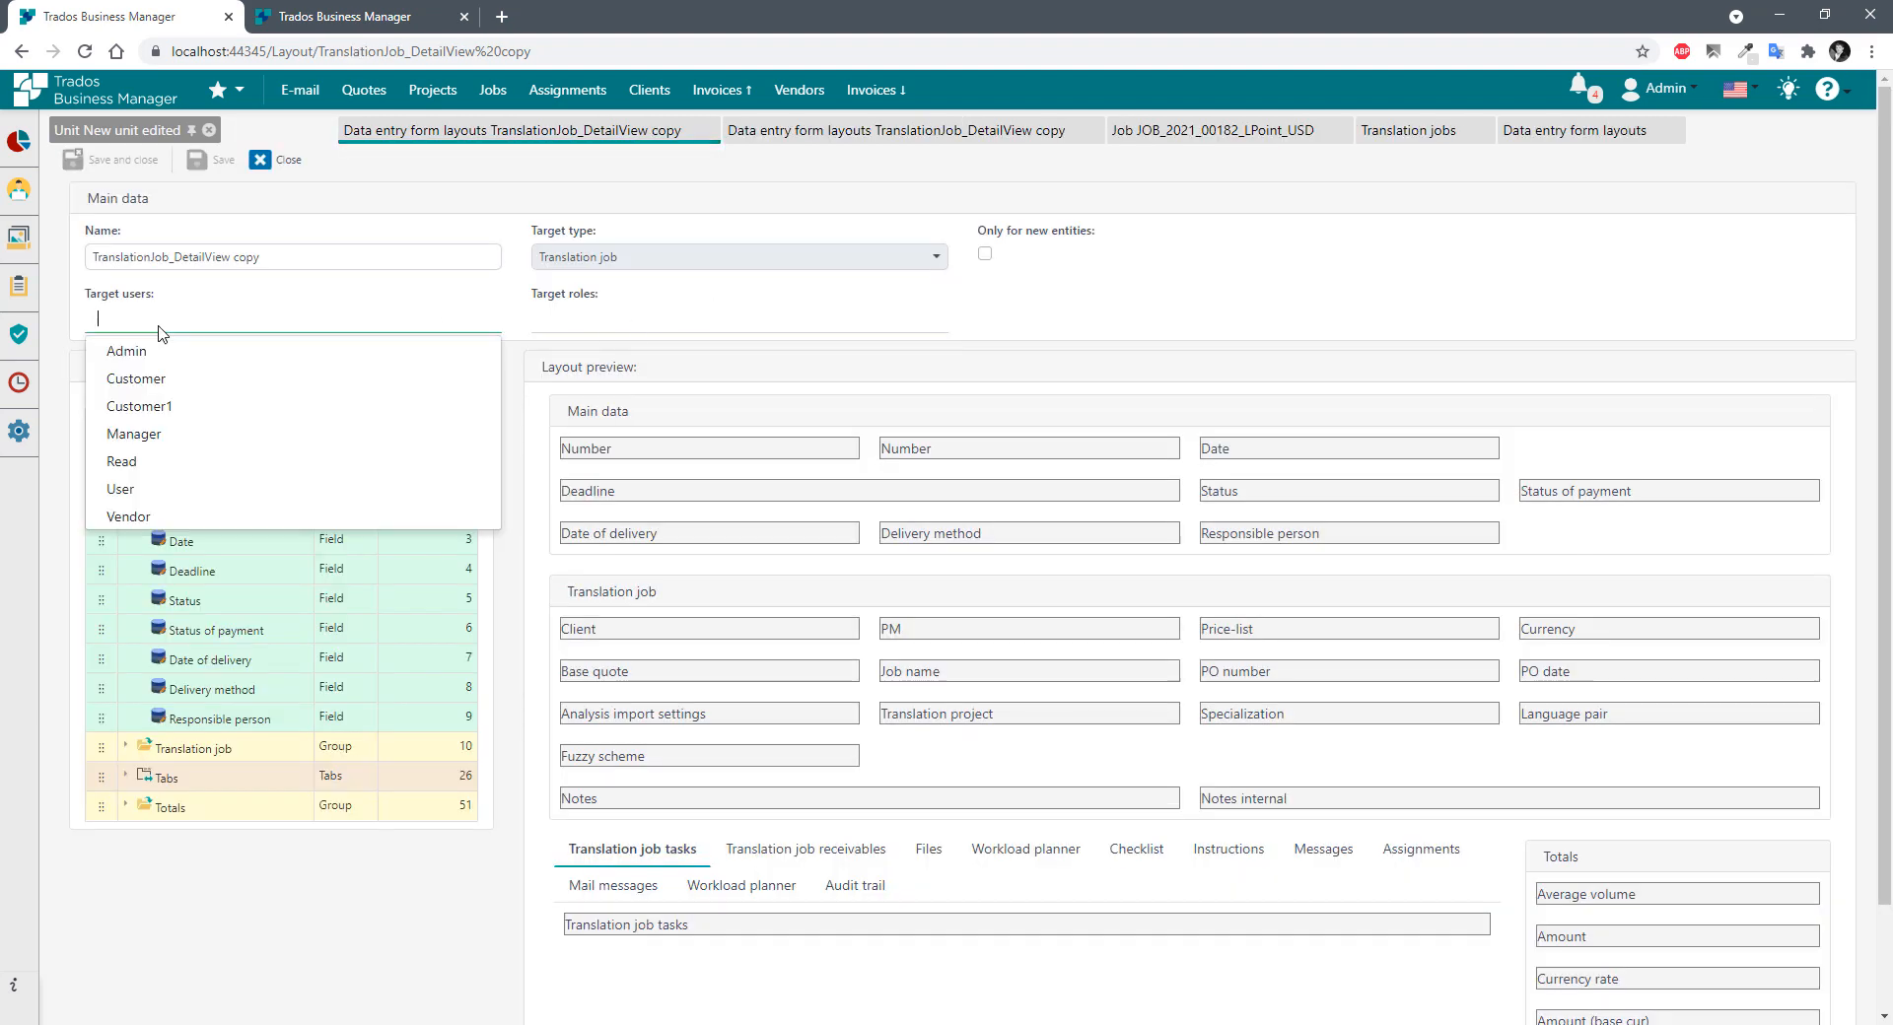
left_click(139, 444)
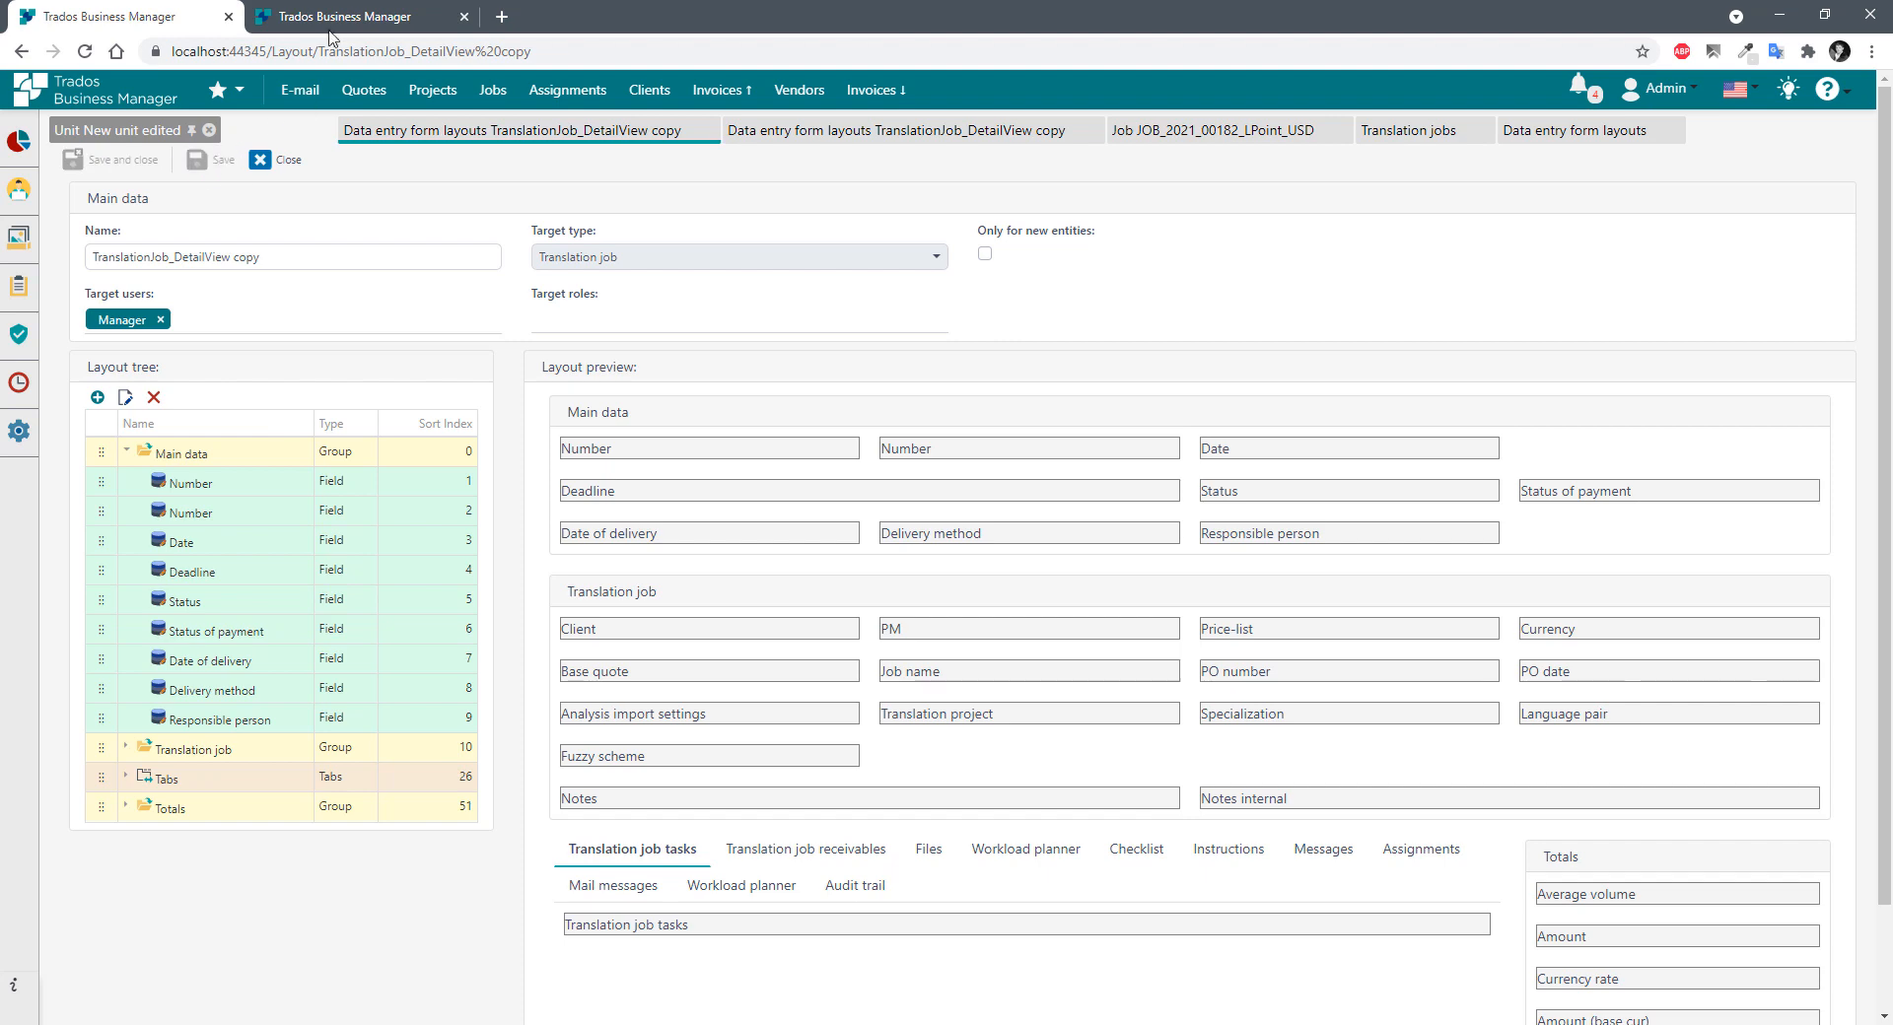
From the Users tab, open the Translation jobs grid listing 142 jobs.
left_click(347, 20)
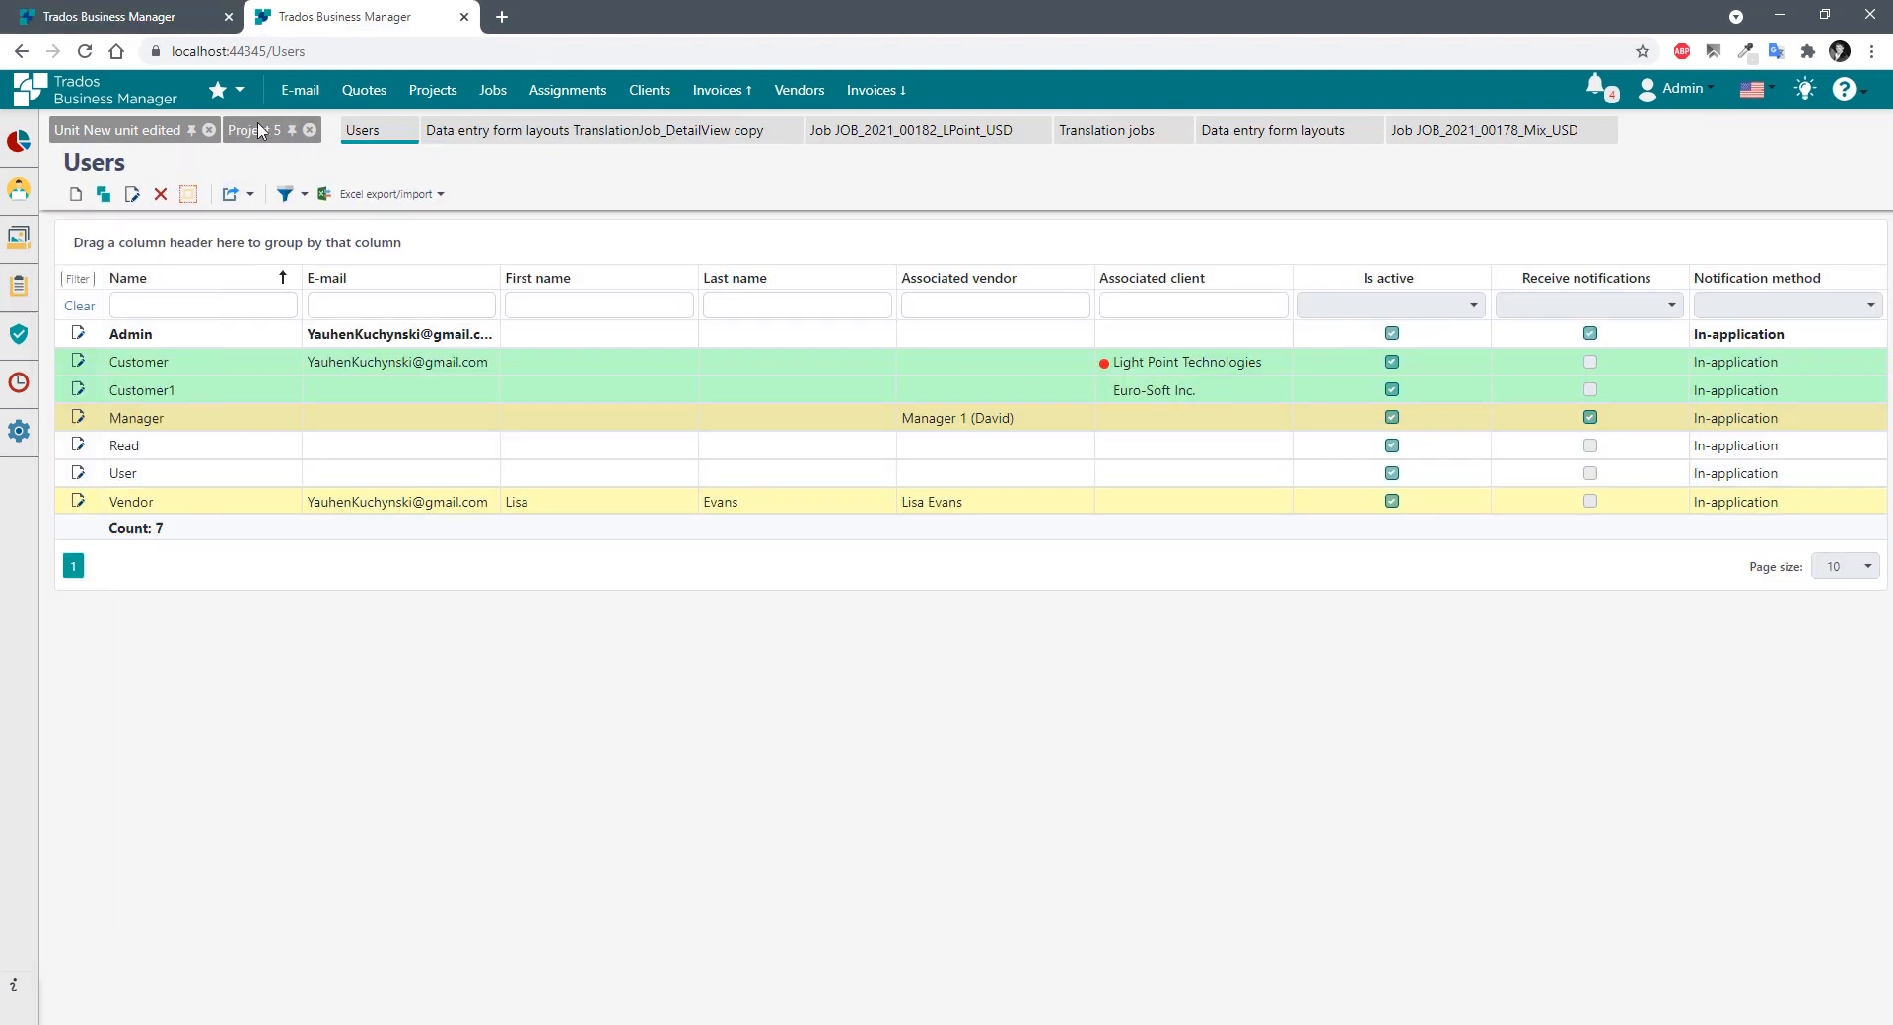
mouse_move(19, 189)
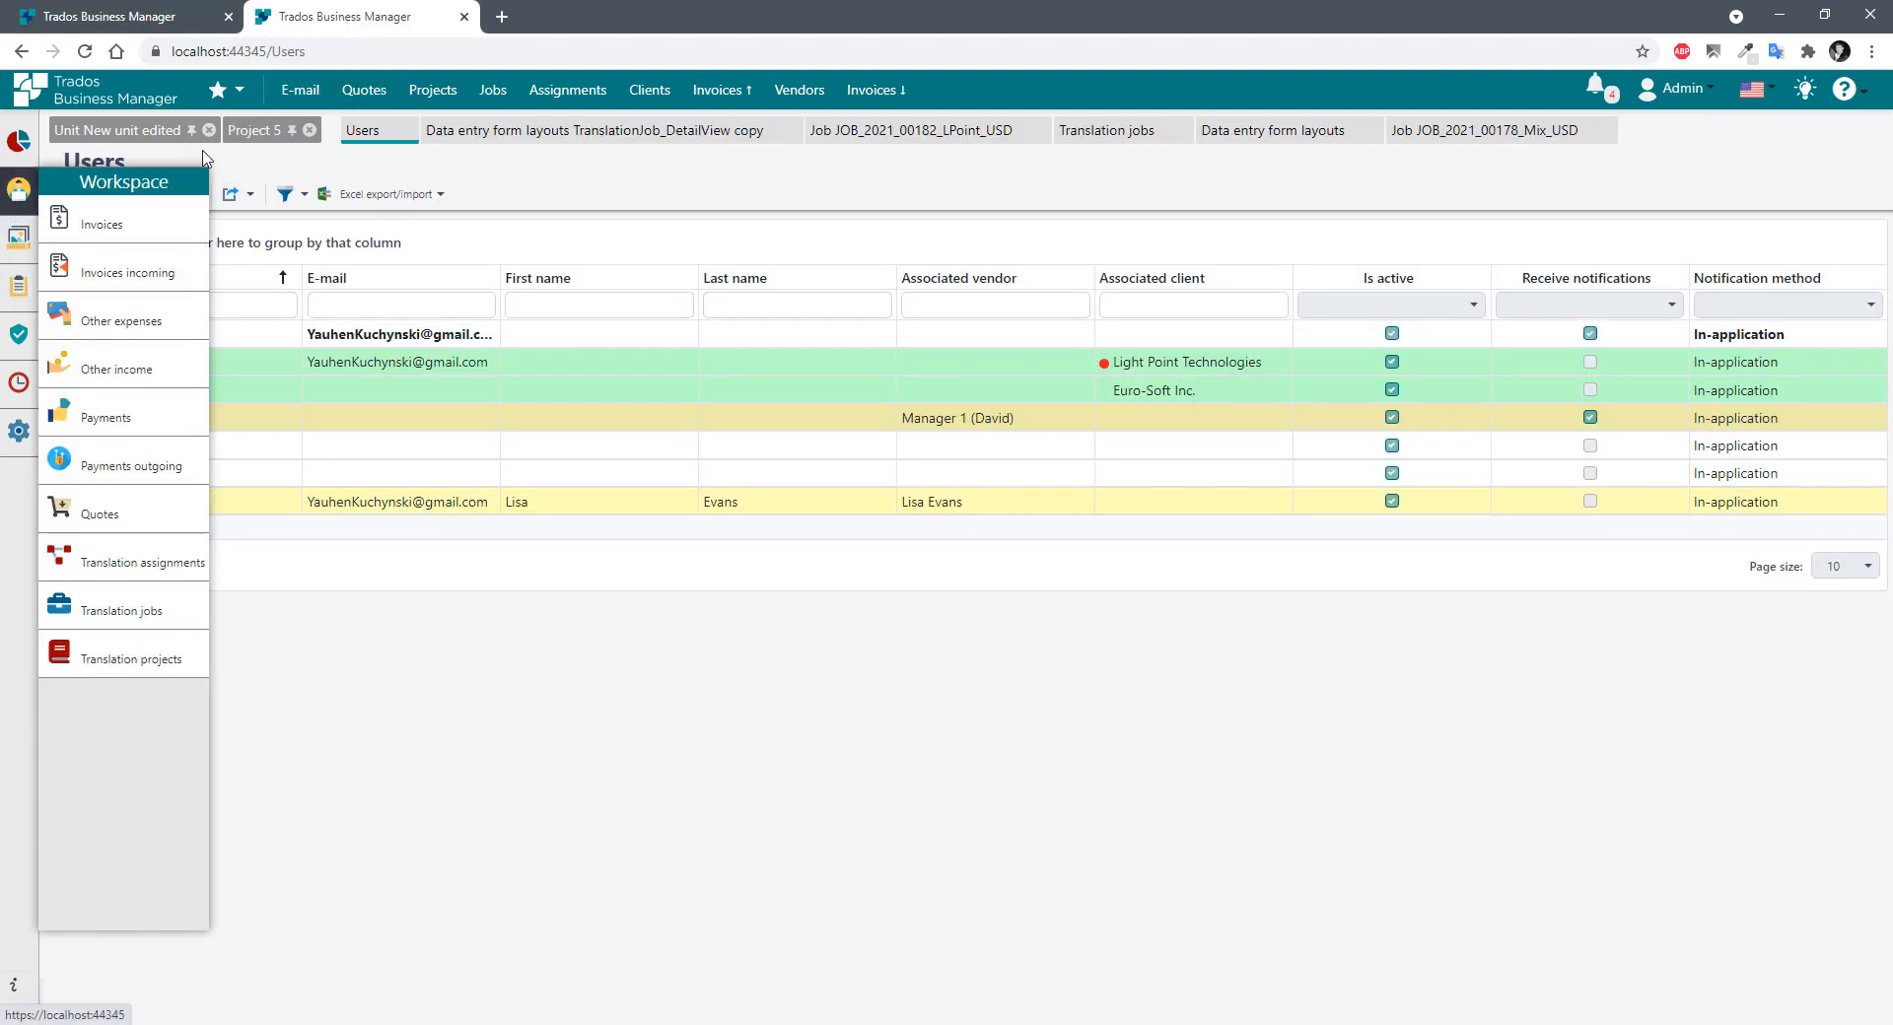
left_click(493, 90)
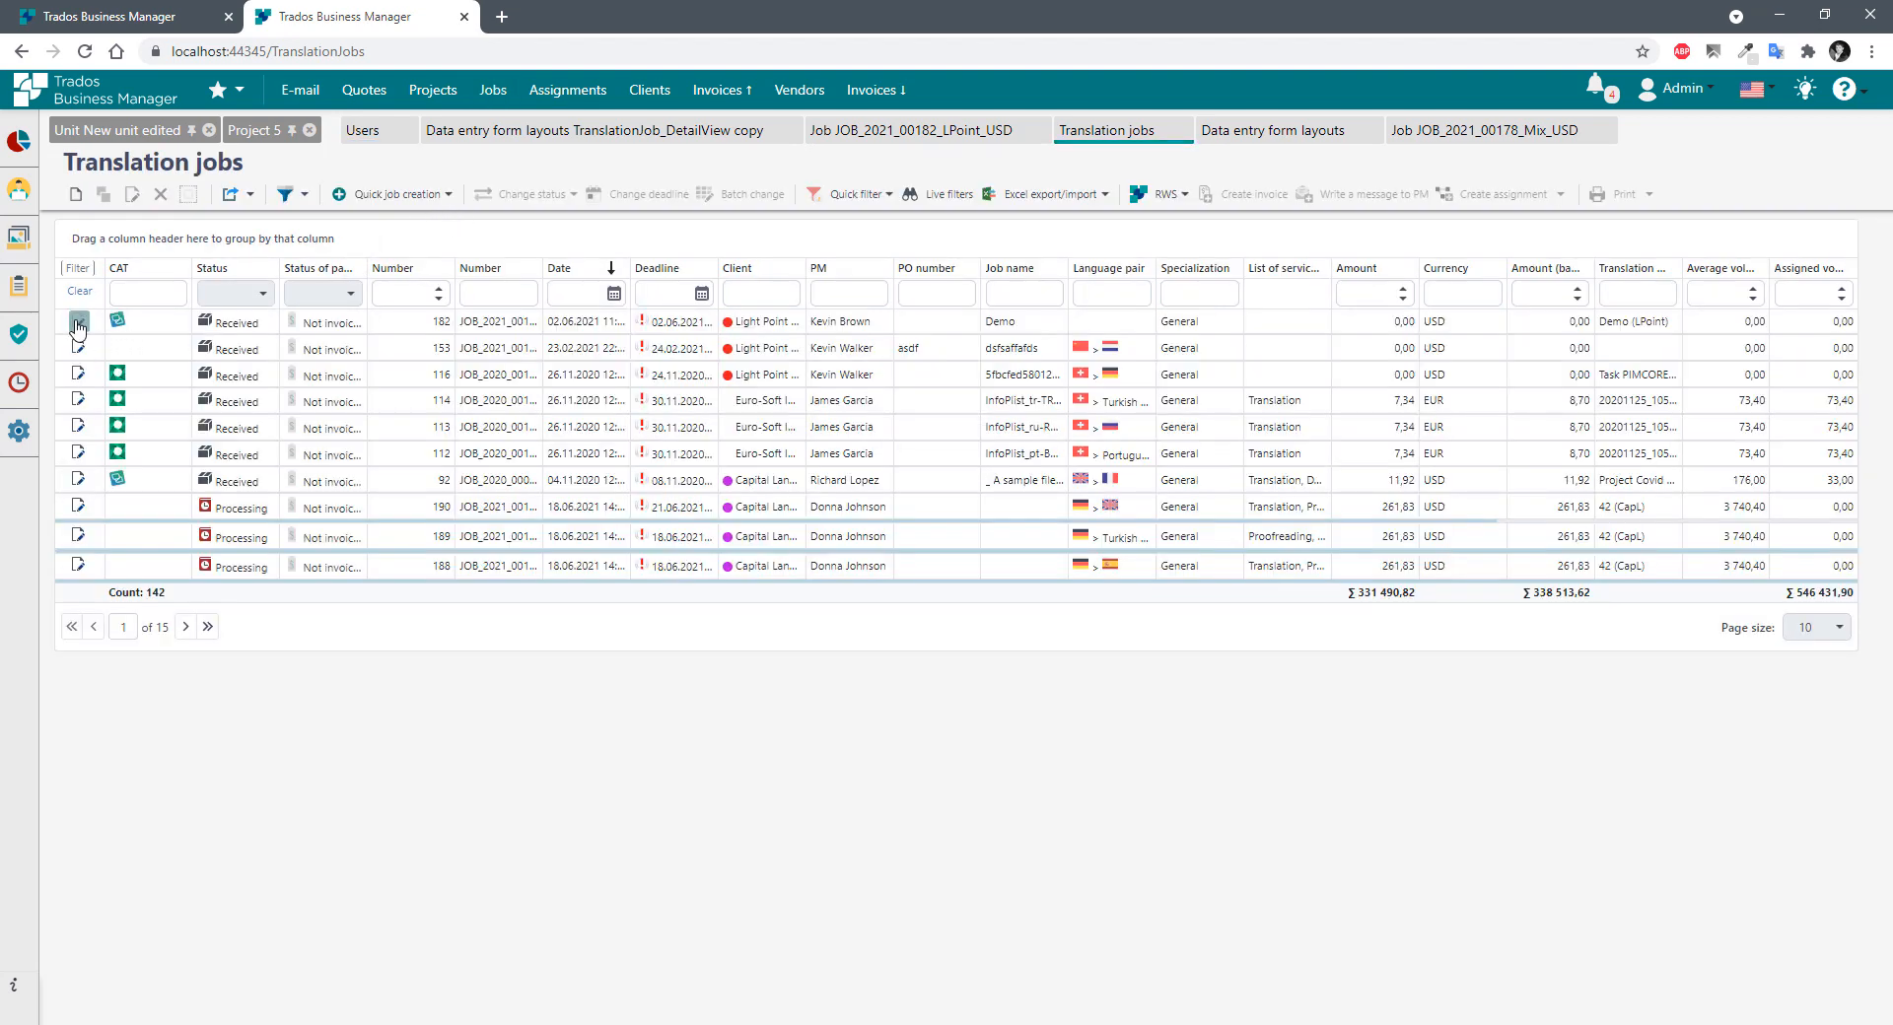
Open the first job, JOB_2021_00182_LPoint_USD, and inspect its Deadline field.
left_click(78, 324)
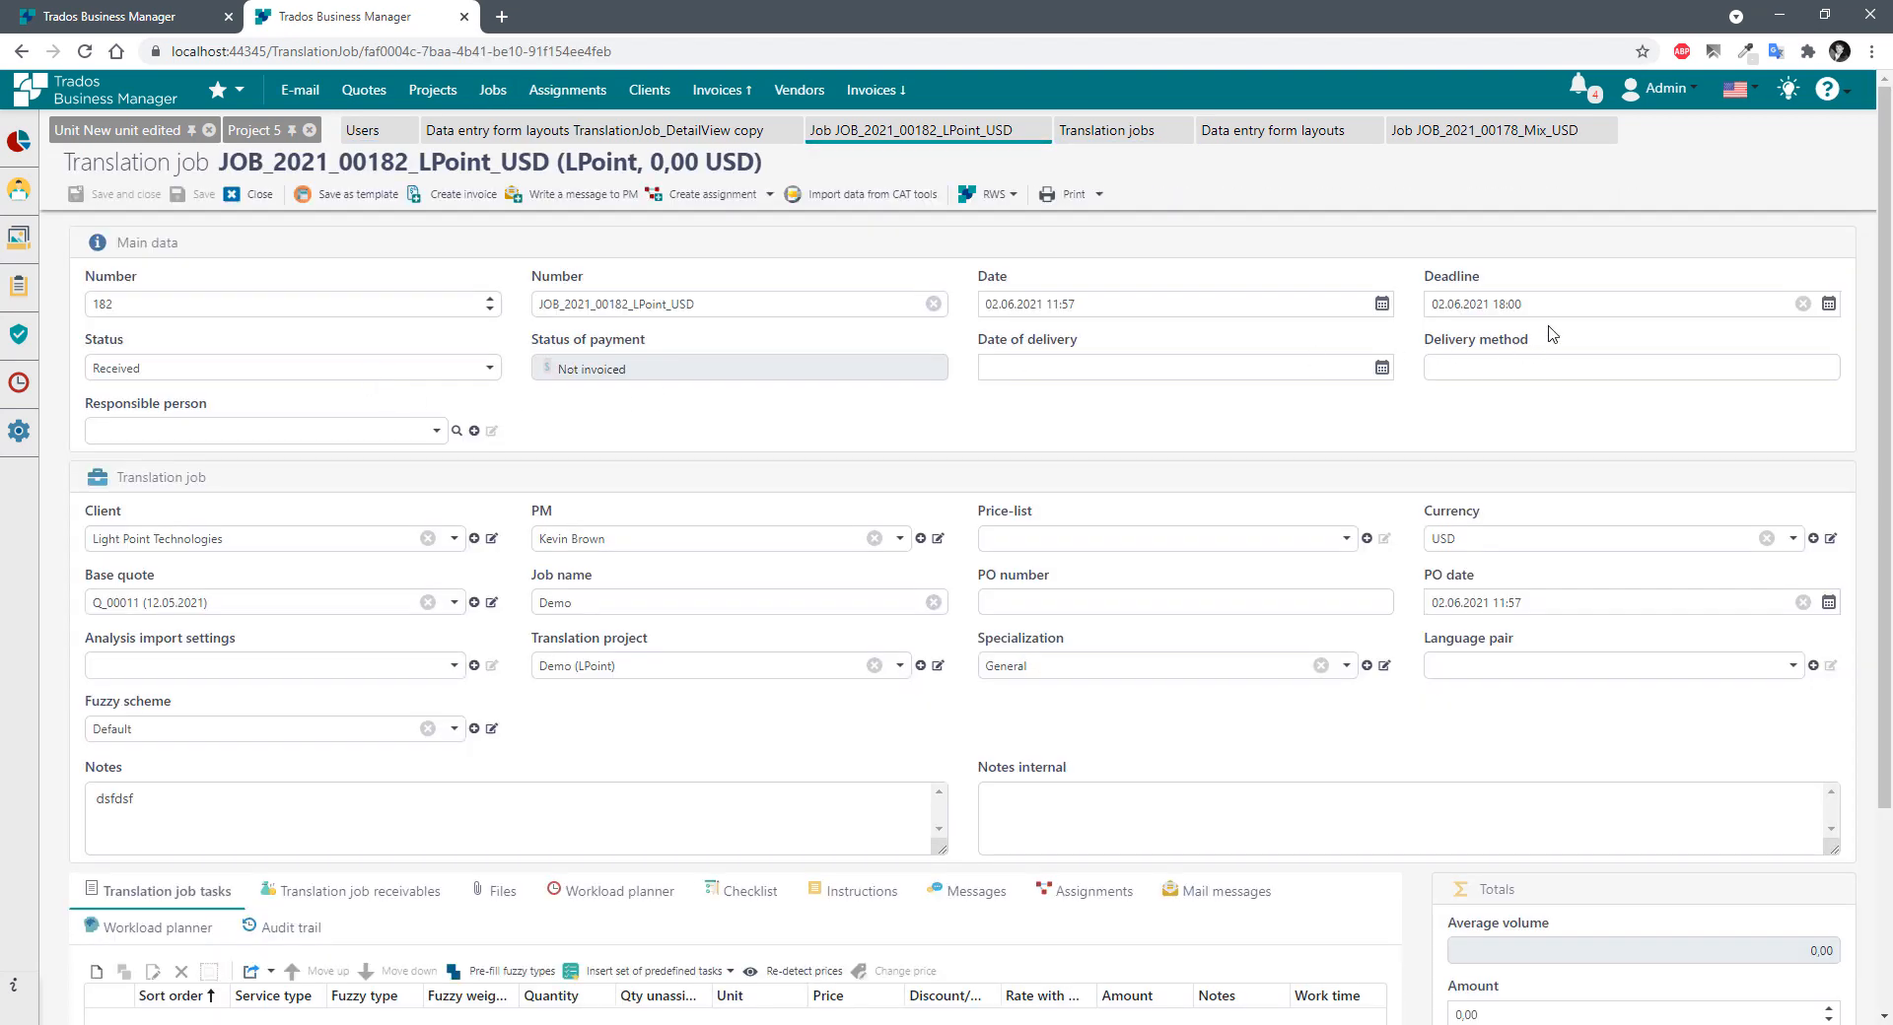
left_click_drag(1536, 305, 1319, 300)
left_click(1317, 269)
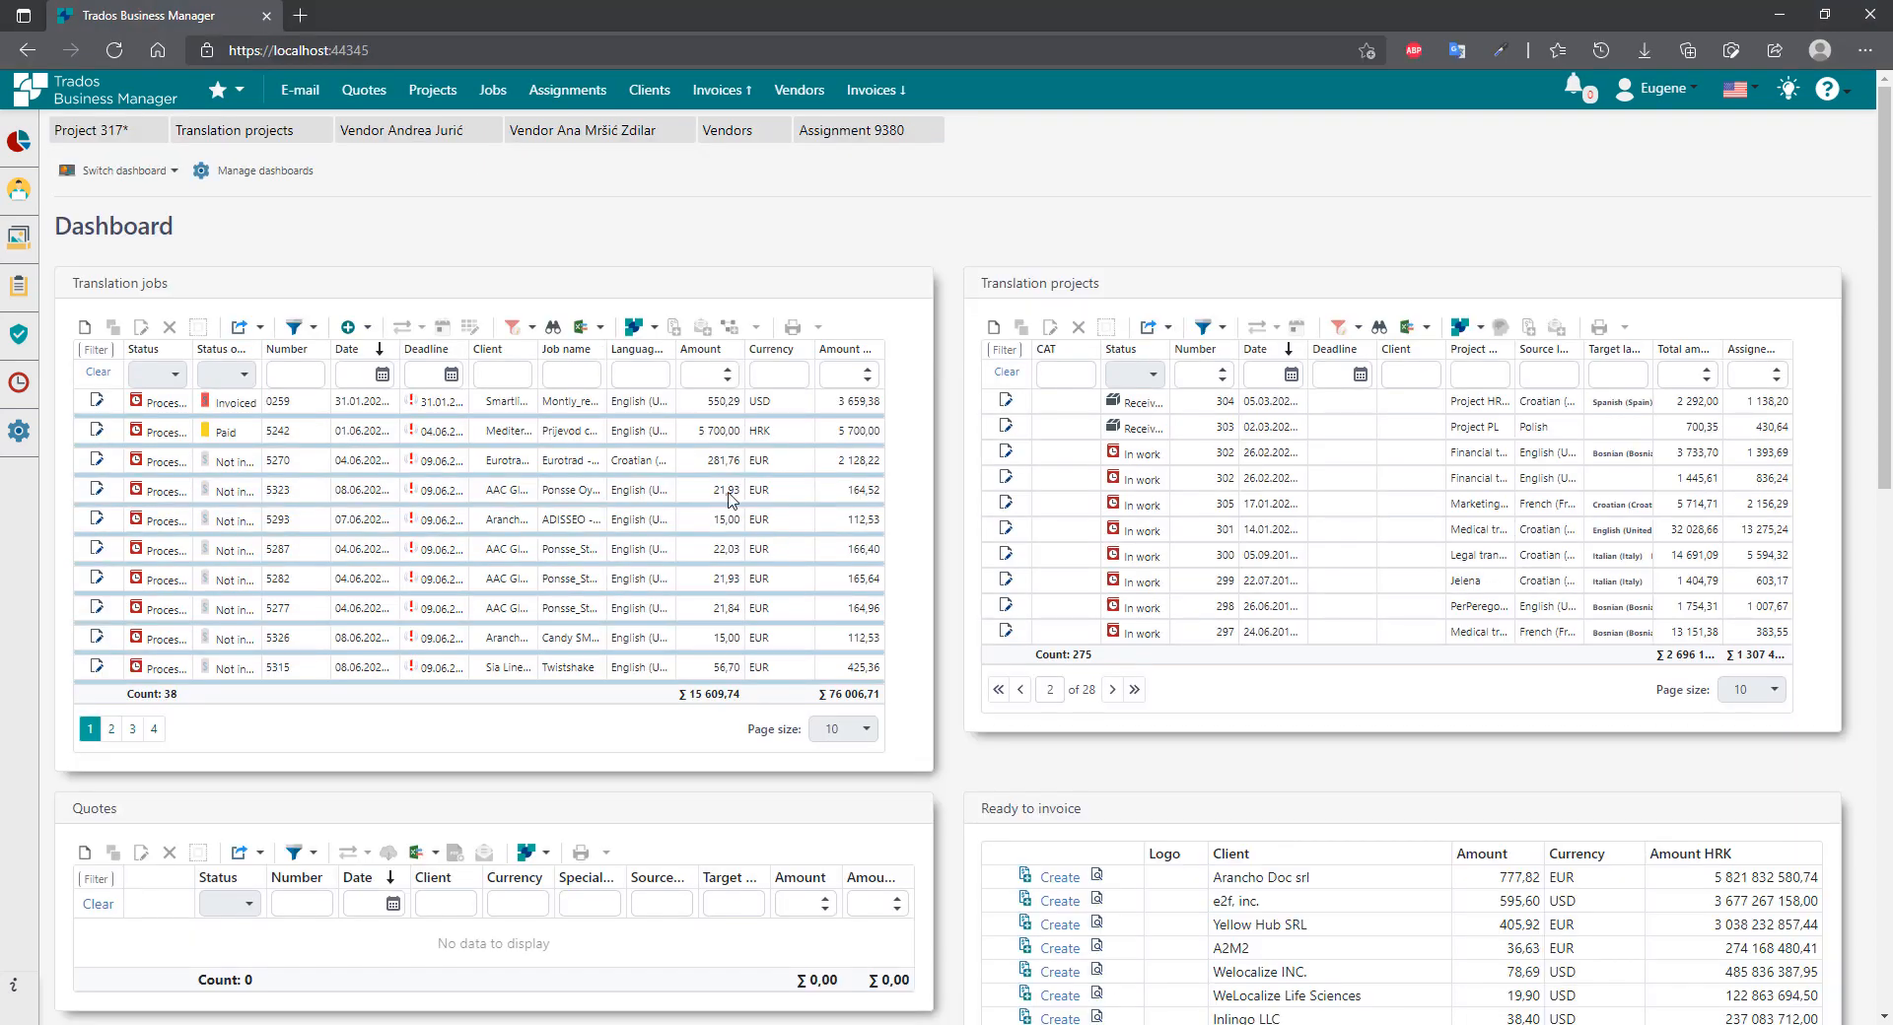
Log out and strip the extra part from the login page address.
left_click(1655, 88)
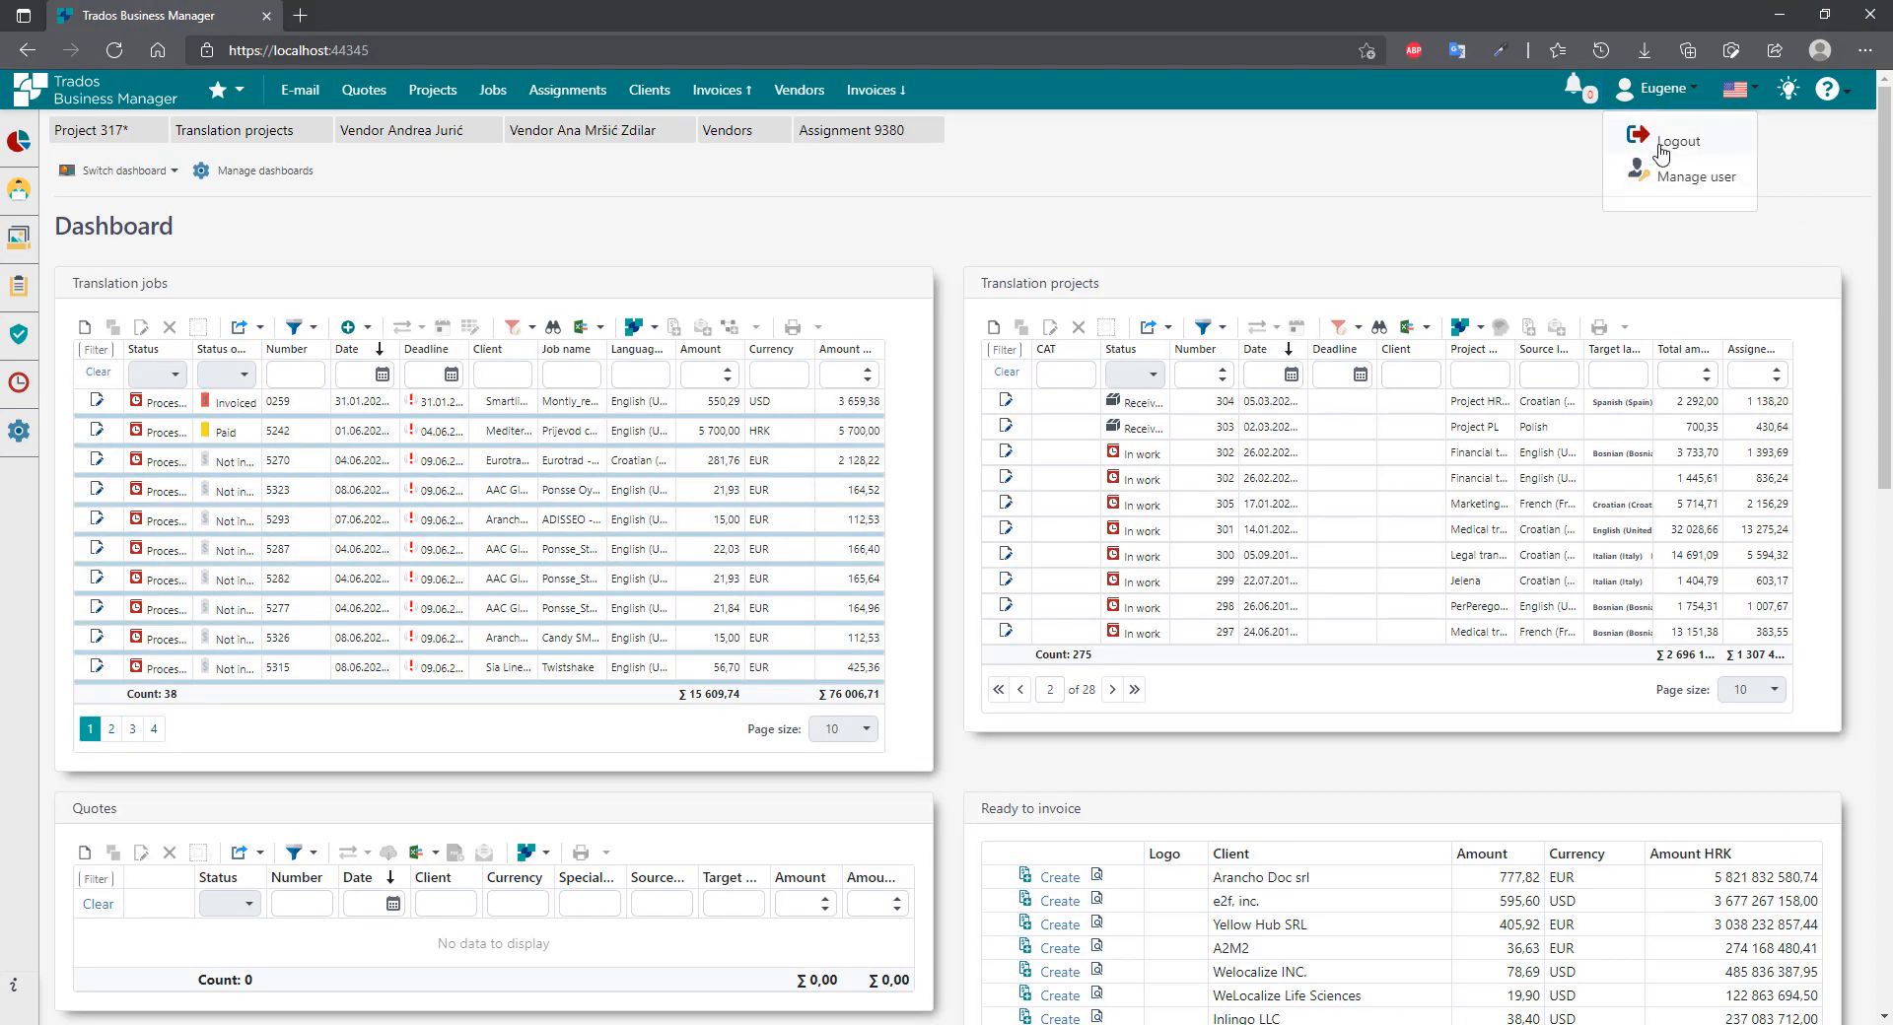
left_click(1657, 145)
double_click(427, 51)
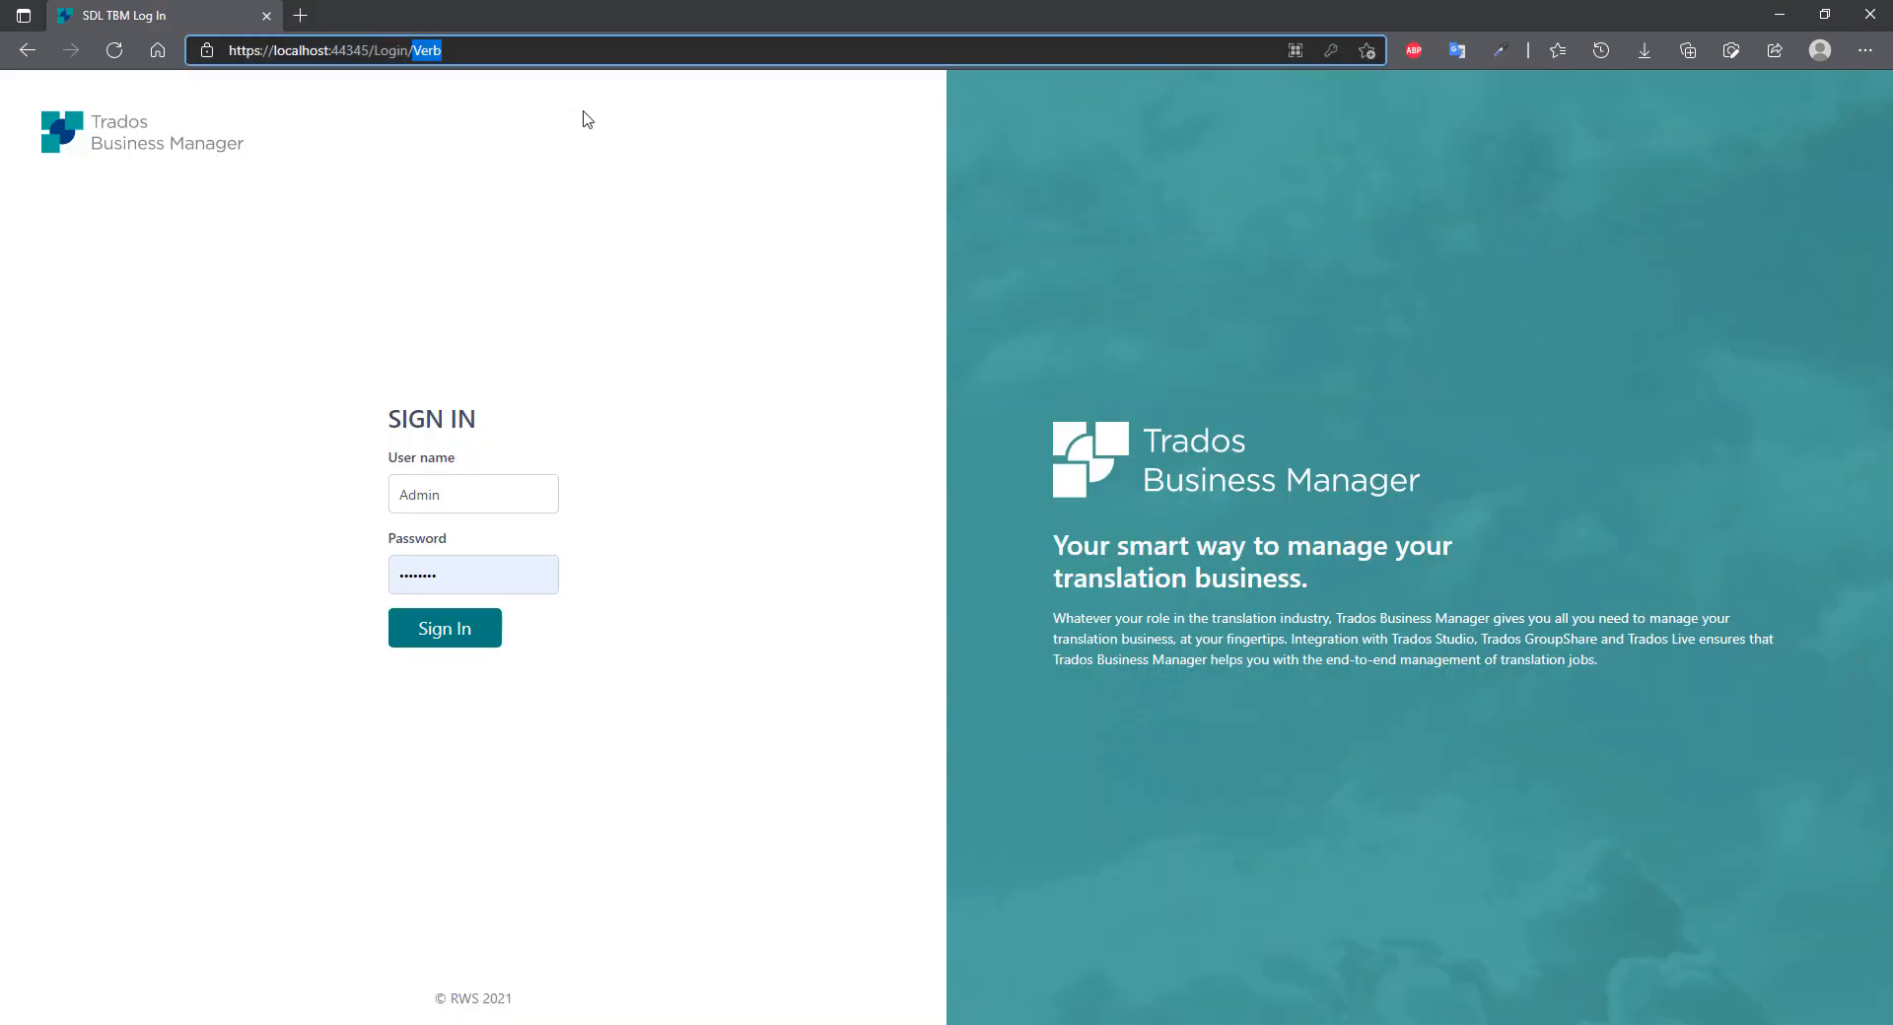
key("BackSpace")
key("Return")
Sign in as the Manager user and open the first job, JOB_2021_00178_Mix_USD.
left_click(376, 475)
type("Admin")
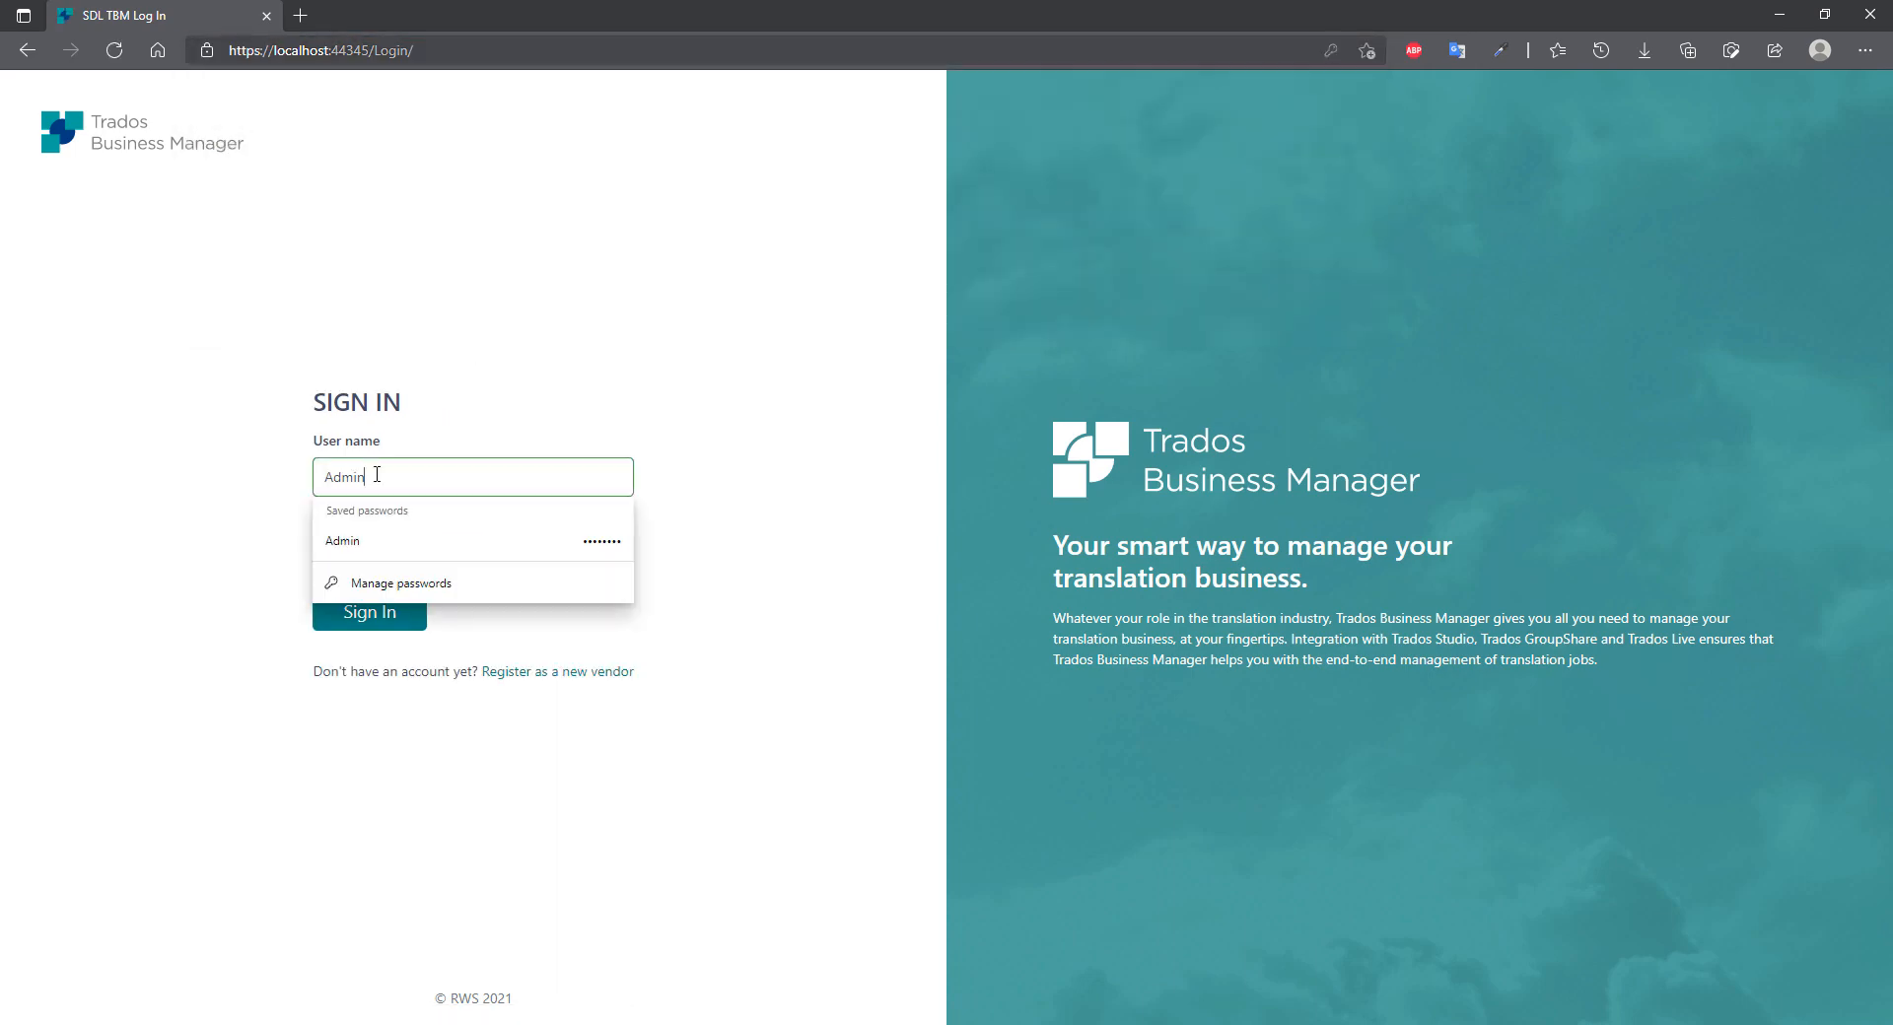
key("ctrl+a")
type("Manager")
key("Tab")
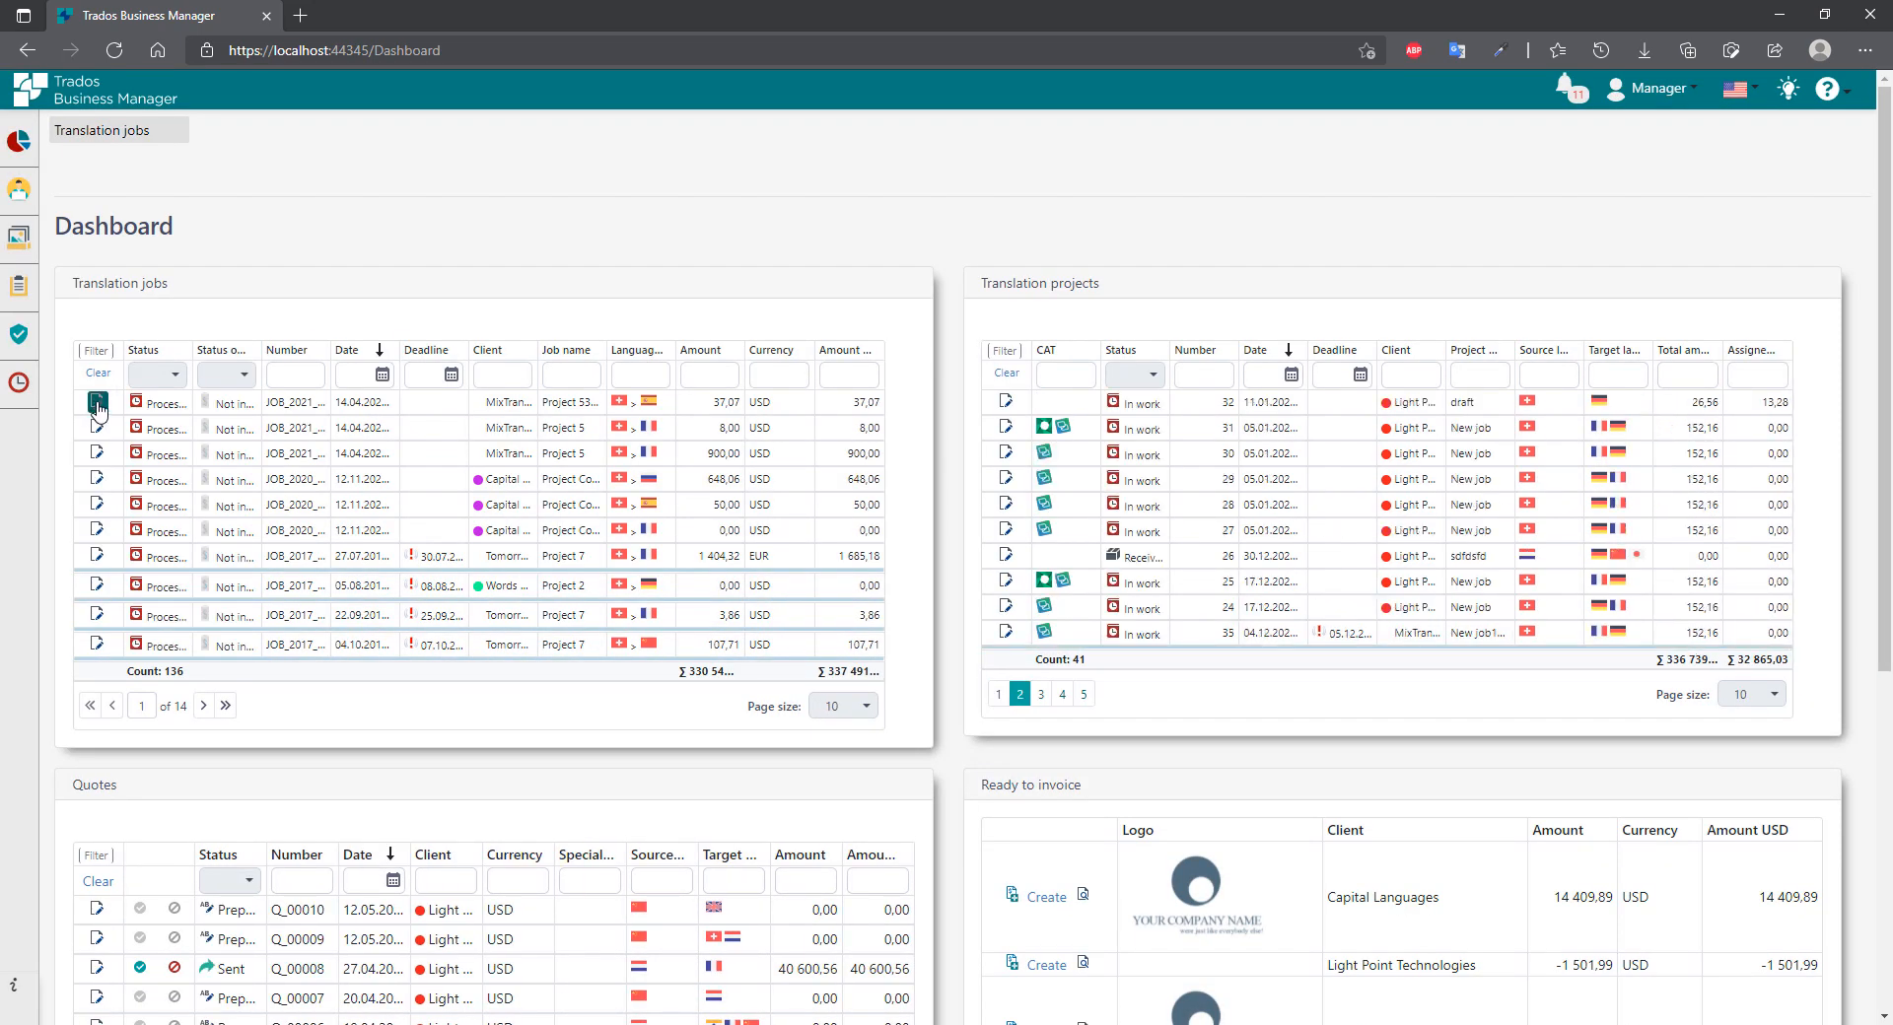
left_click(98, 404)
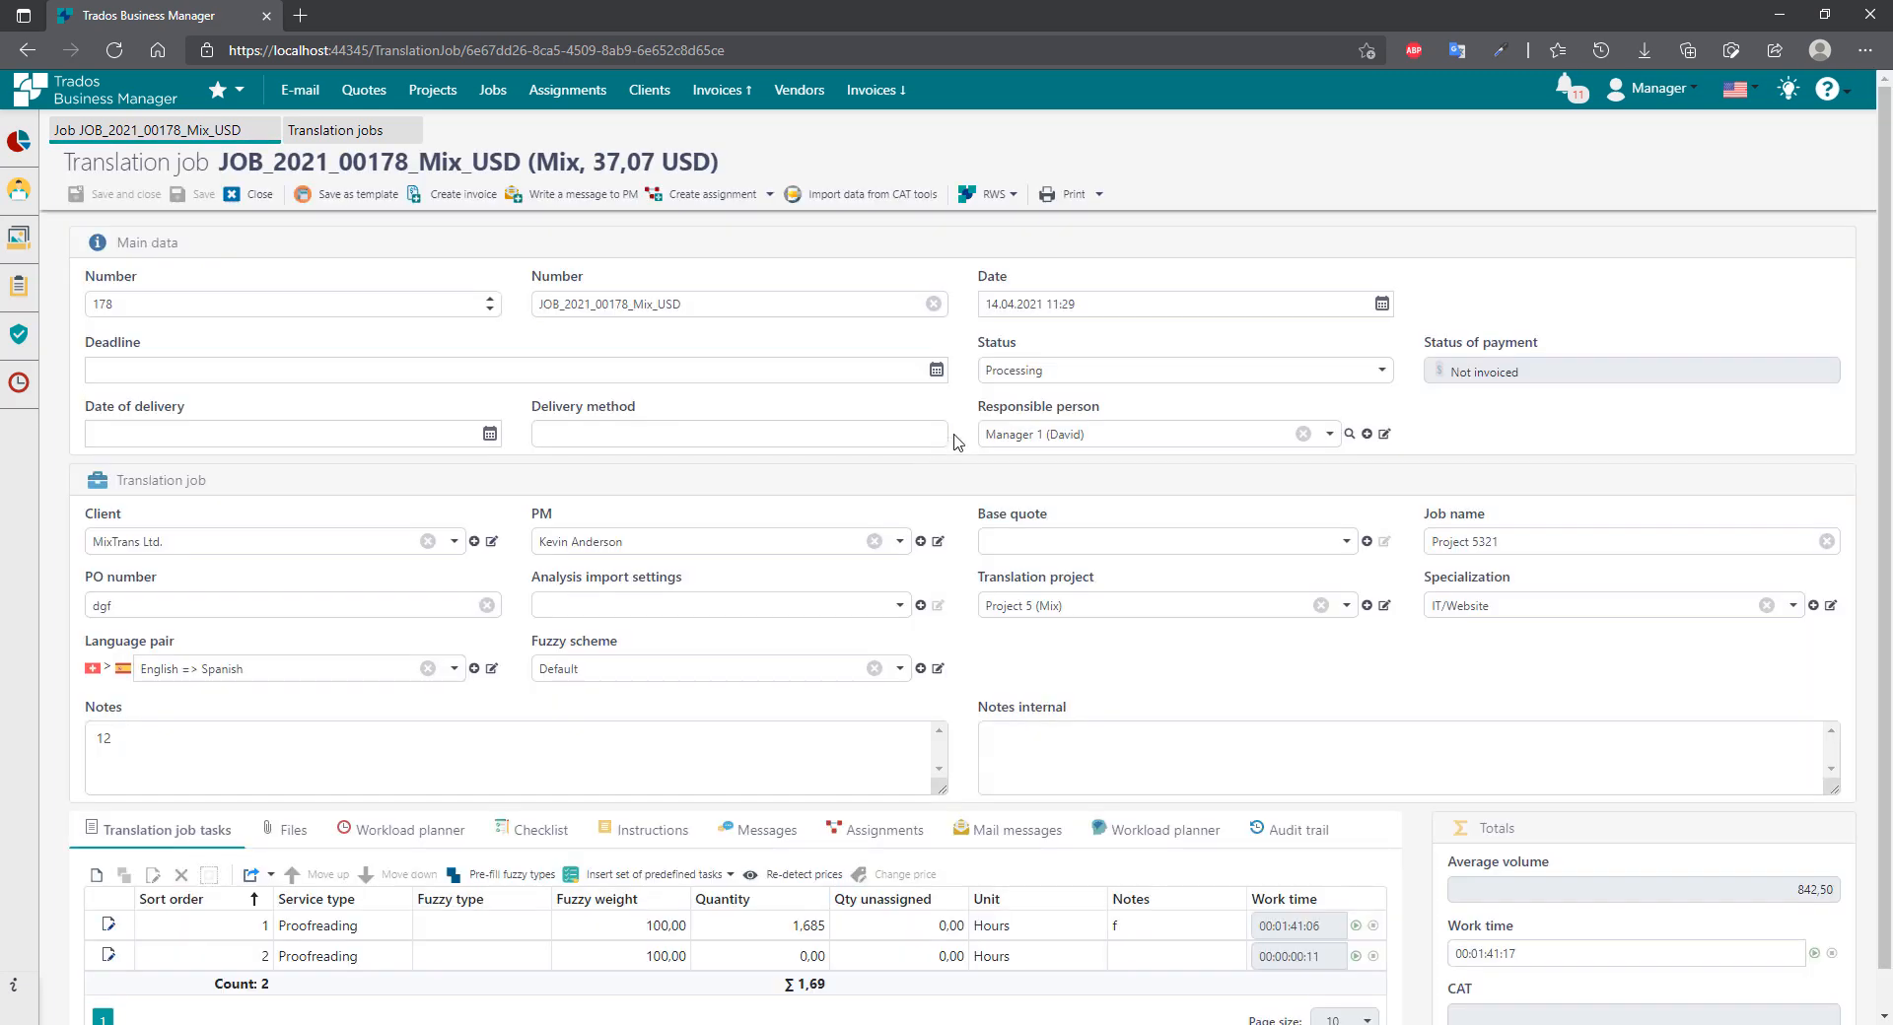
Focus the Deadline field on the manager's job form.
left_click(268, 367)
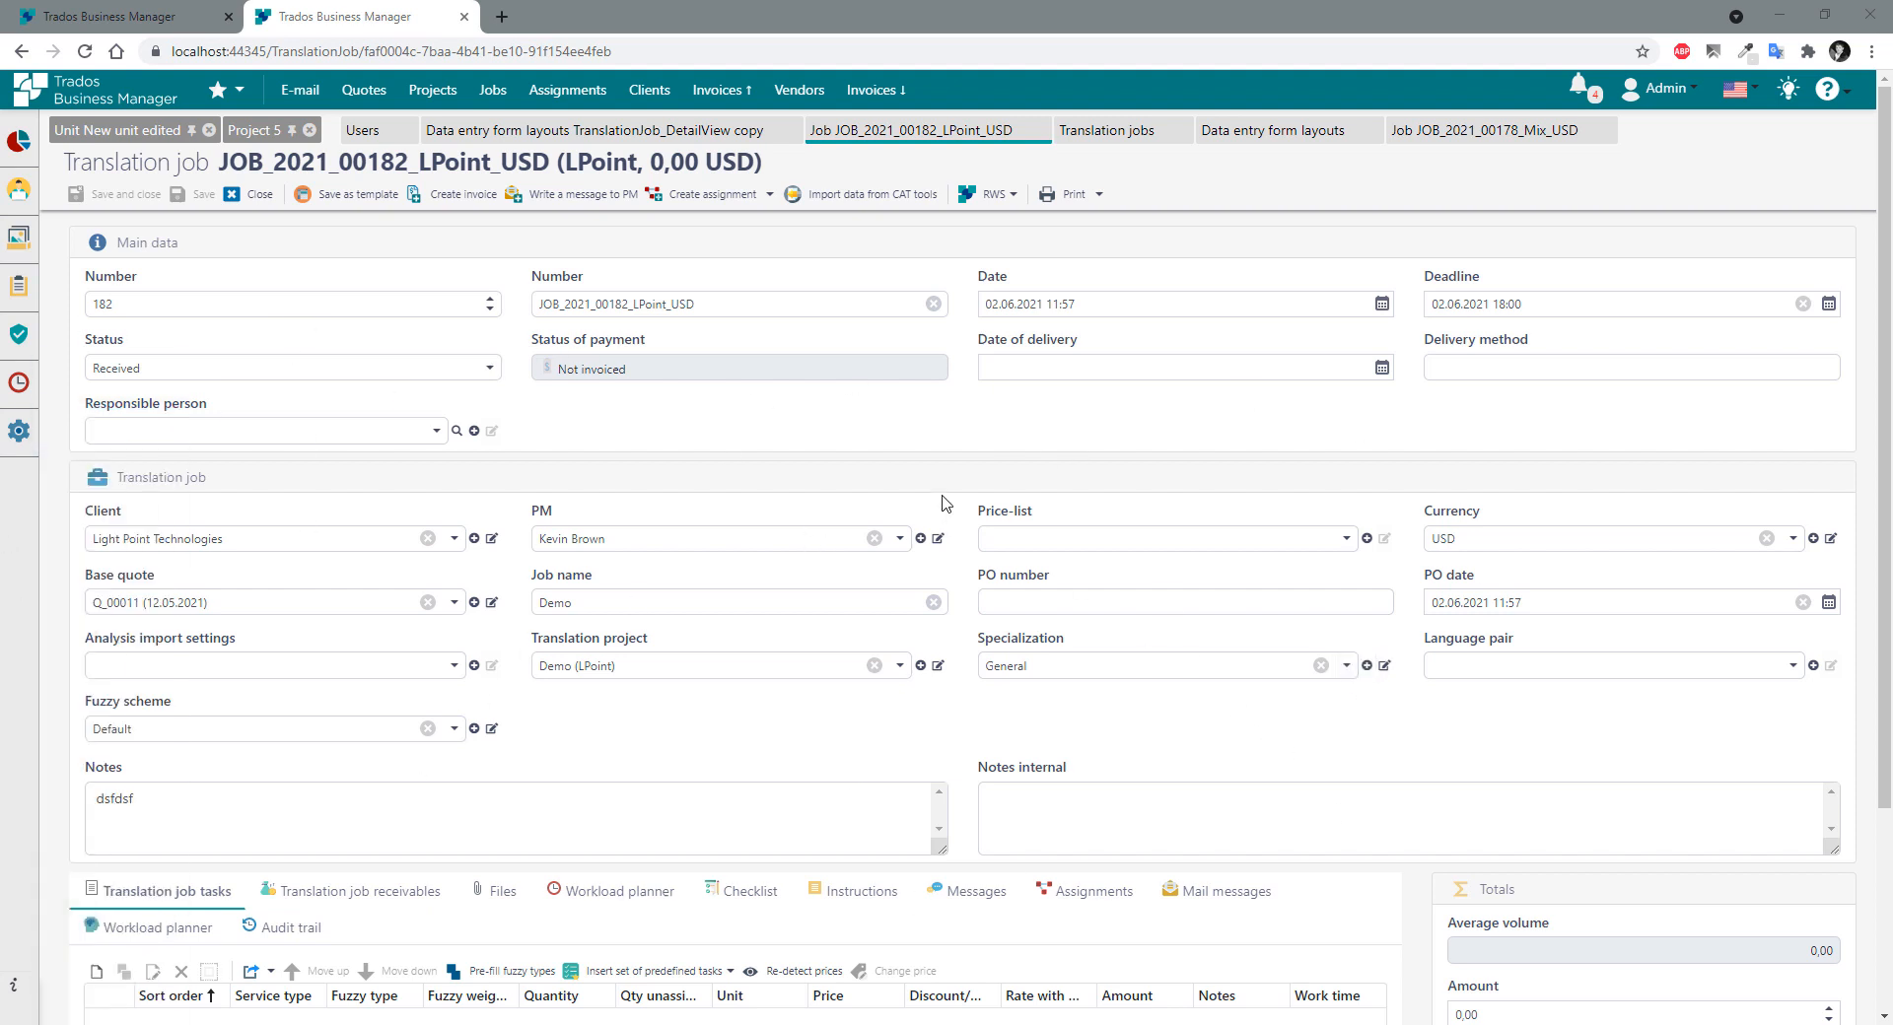
Close the TranslationJob_DetailView copy layout in the layout editor tab.
scroll(637, 542, "down", 1)
scroll(629, 511, "up", 1)
scroll(71, 392, "down", 3)
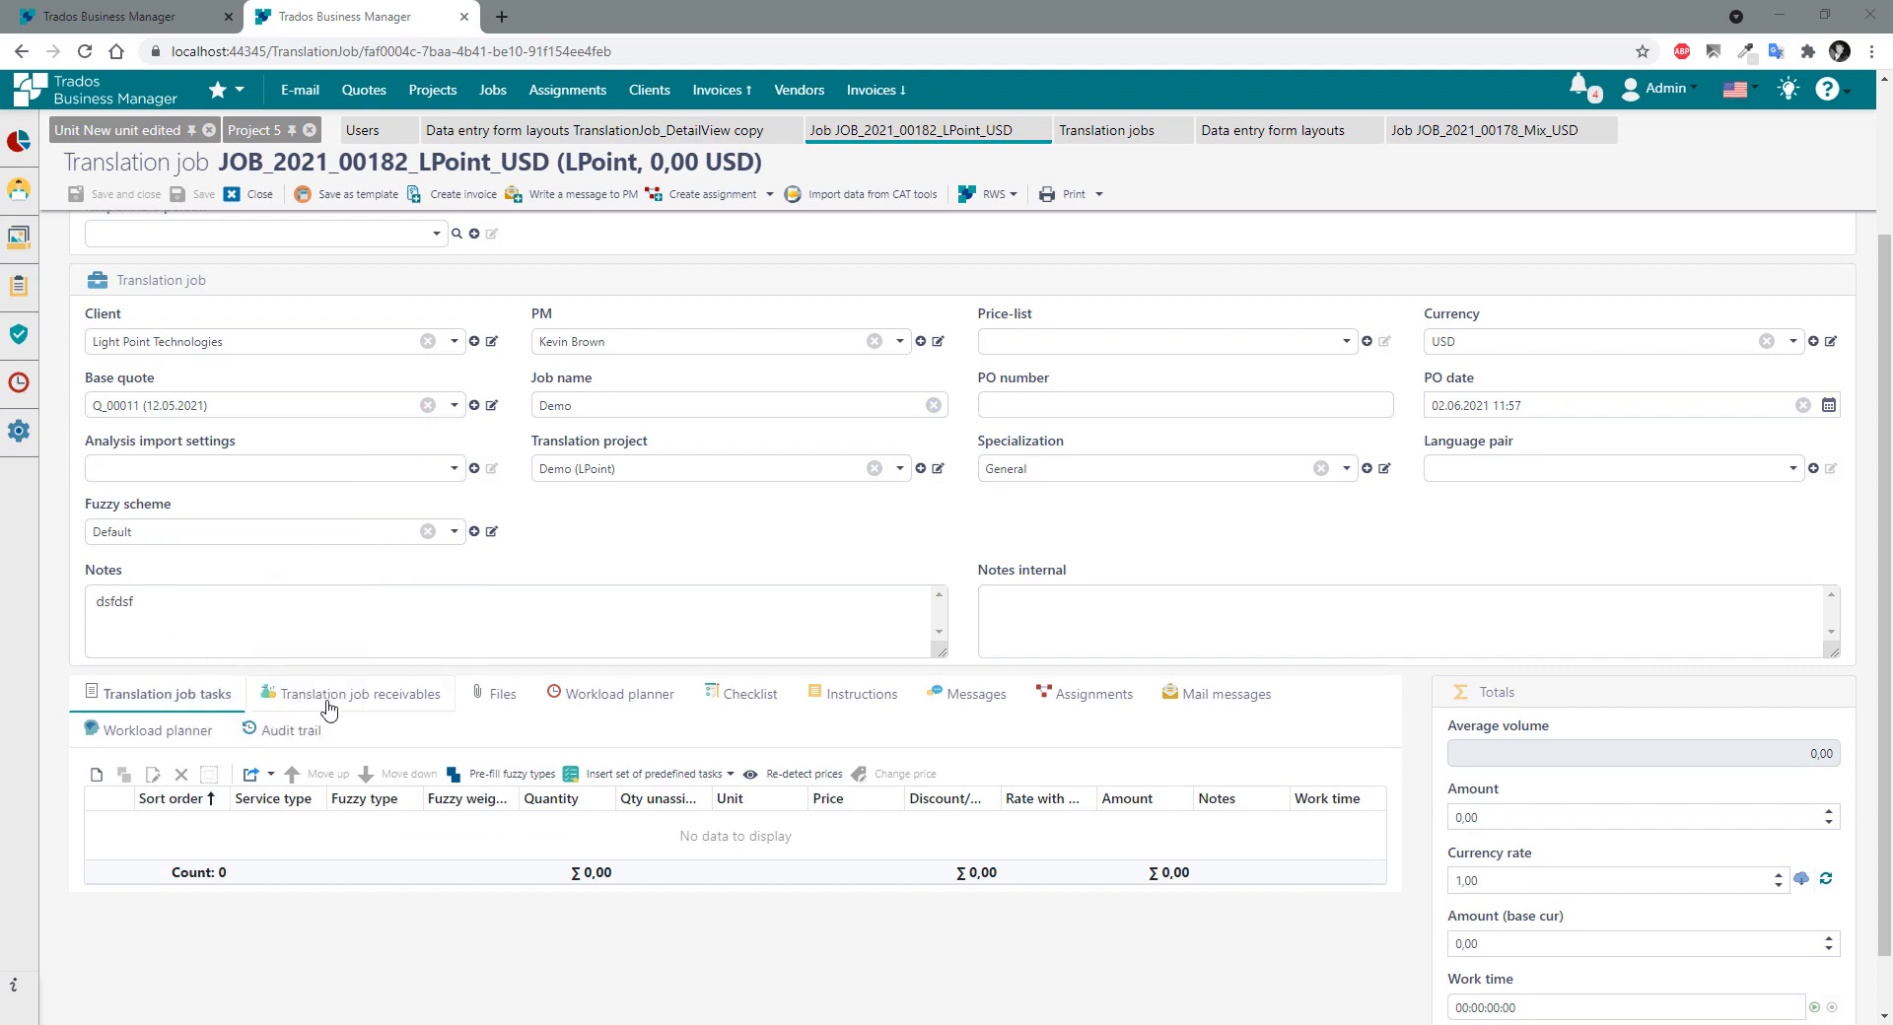
scroll(1444, 746, "down", 1)
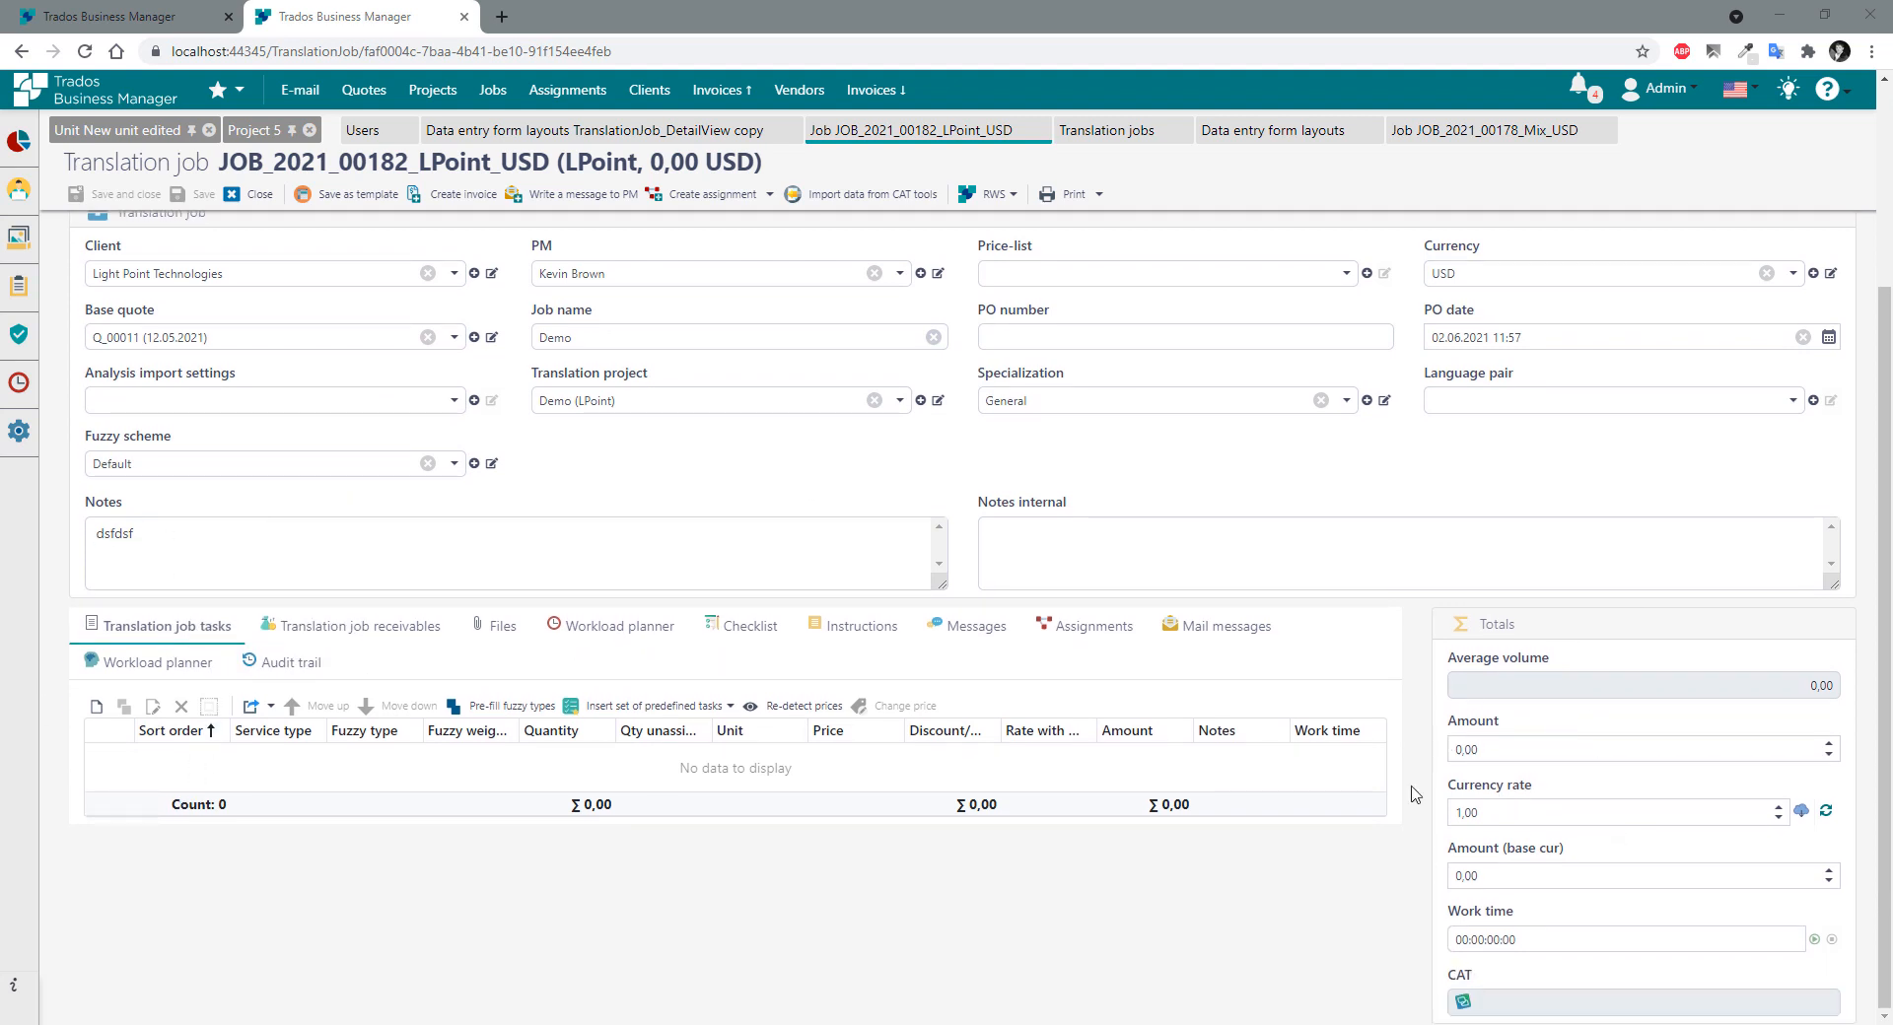
key("ctrl+shift+Tab")
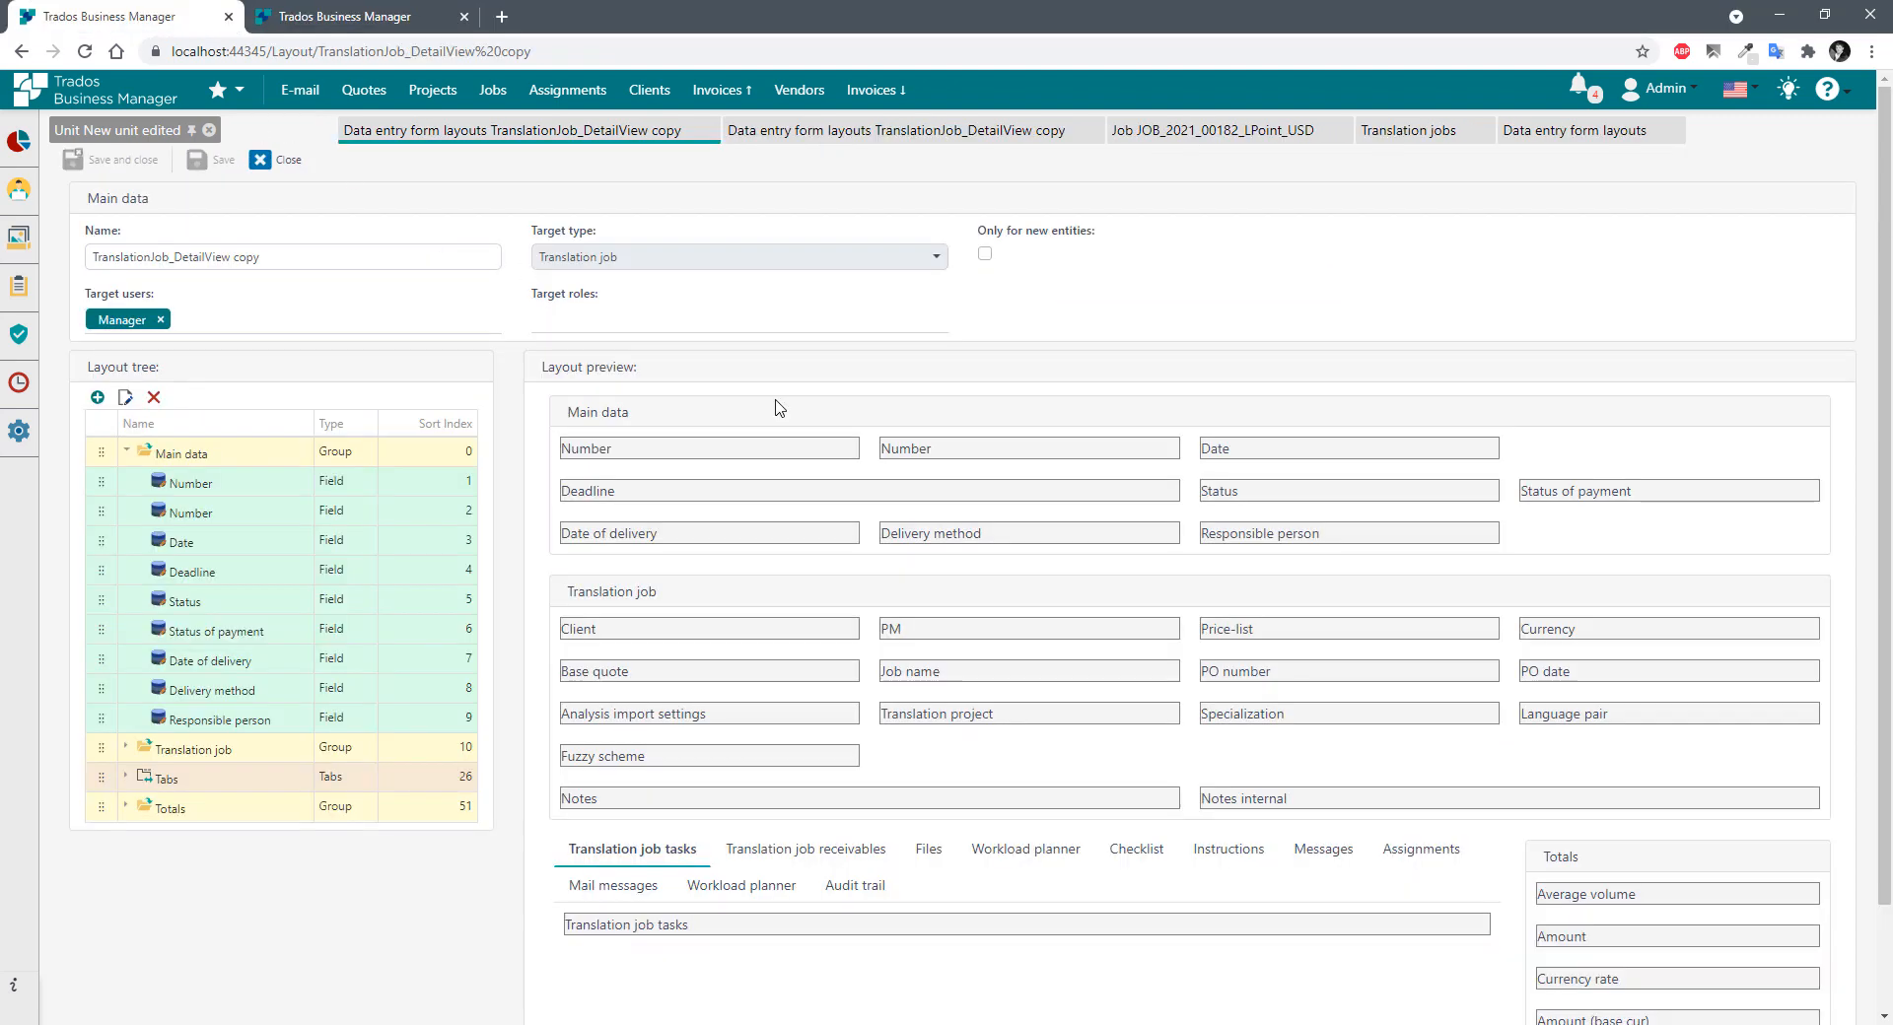
left_click(266, 159)
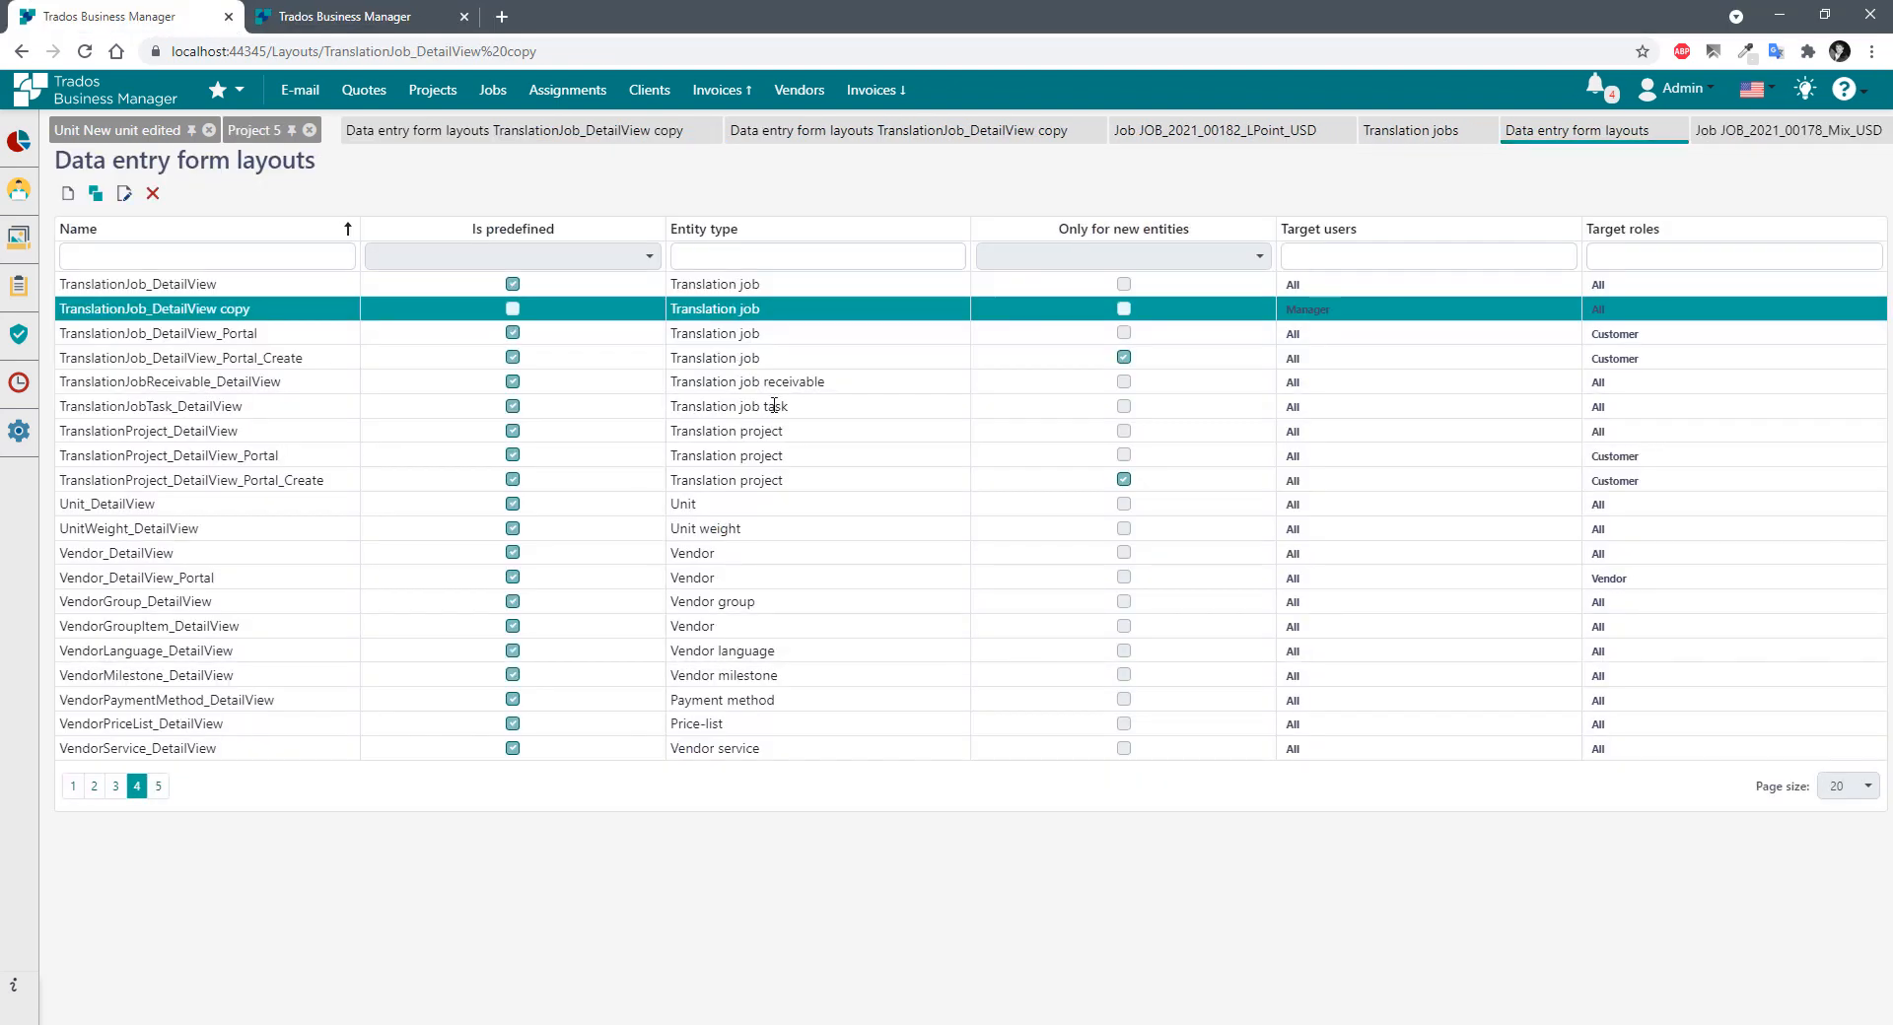
Create layout Job_DetailCustomView targeting Translation job and open a new Layout item dialog.
left_click(68, 193)
left_click(158, 256)
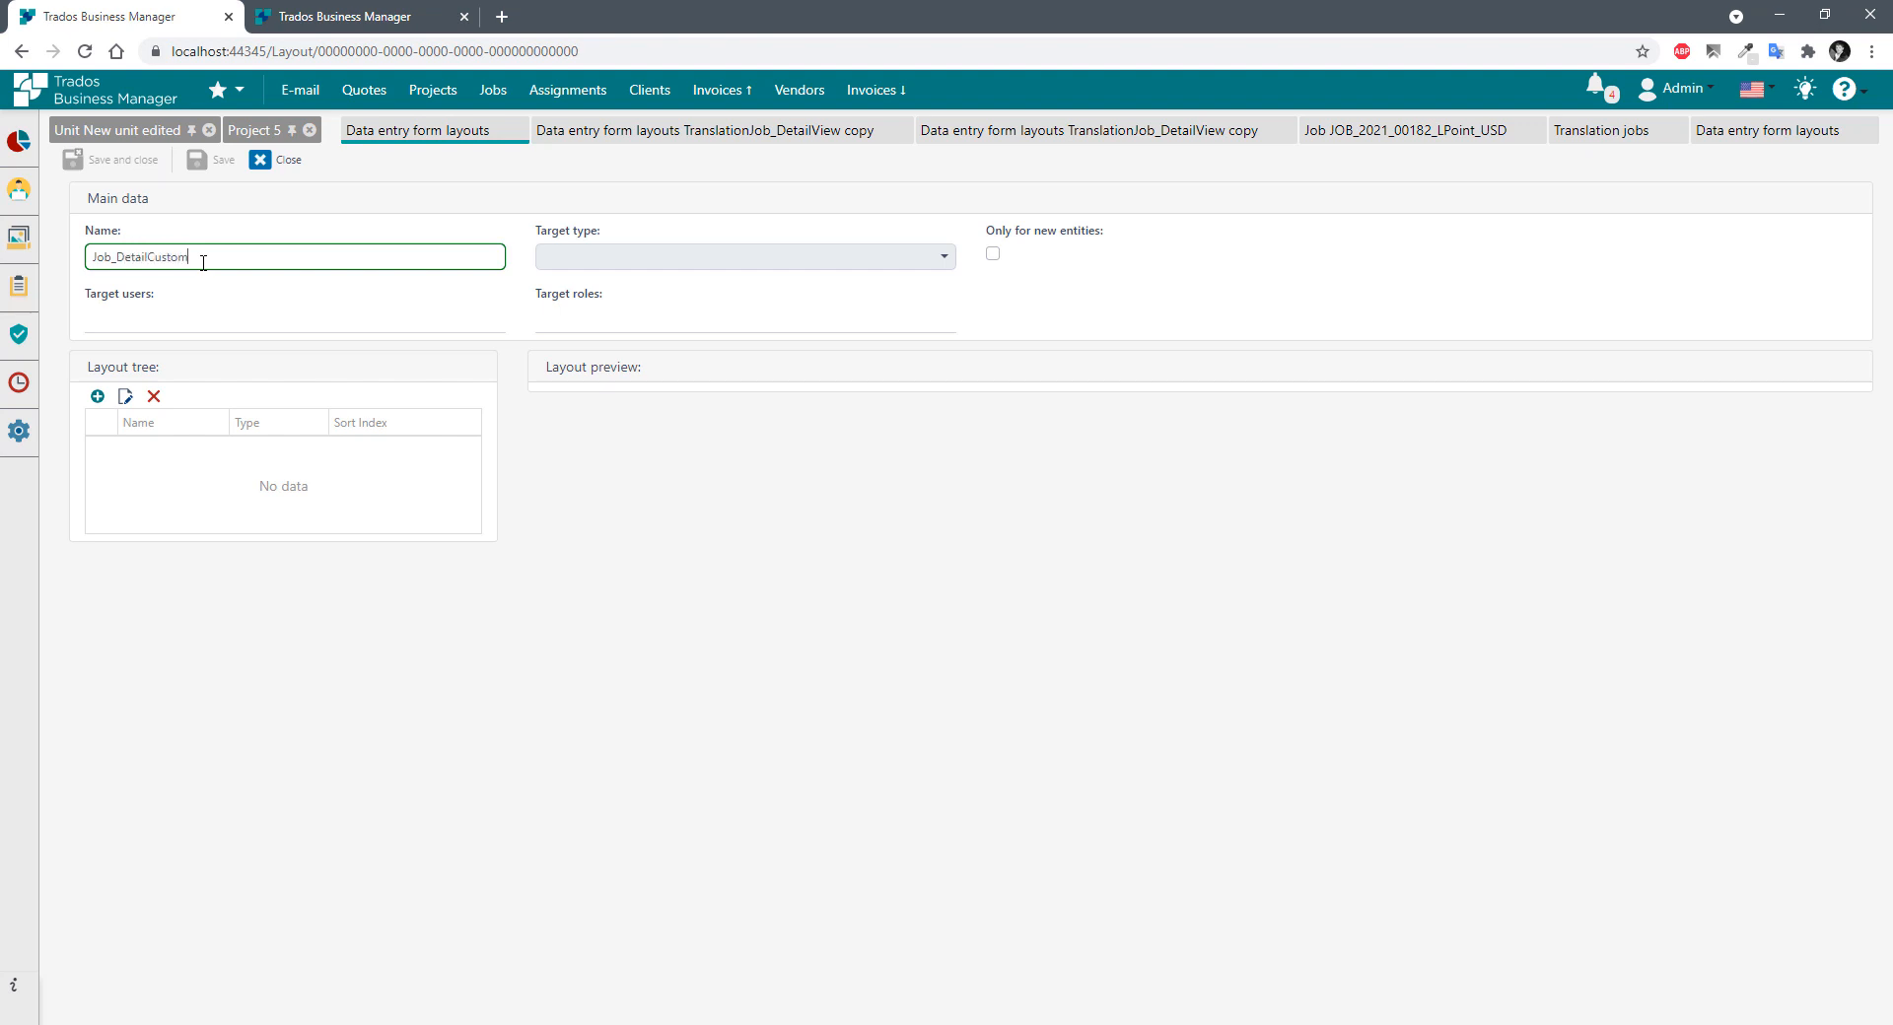
type("Job_DetailCustomView")
left_click(690, 254)
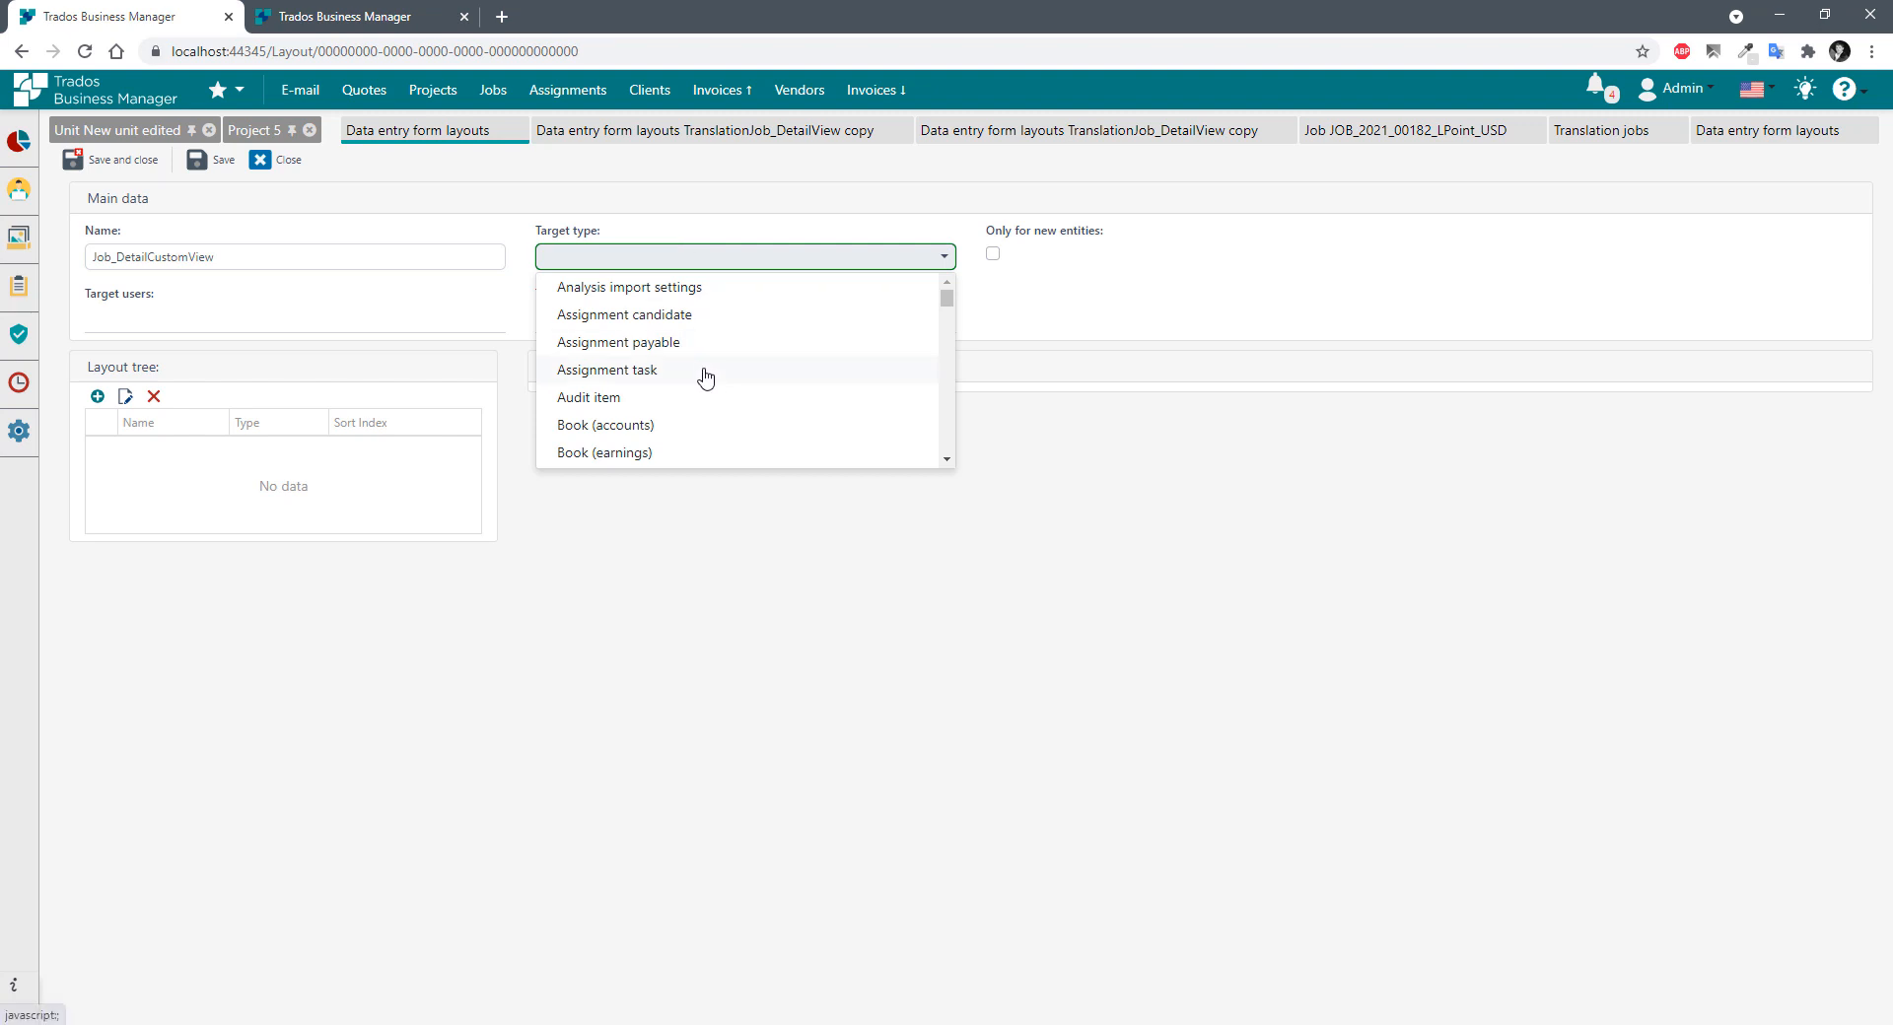
scroll(705, 377, "down", 10)
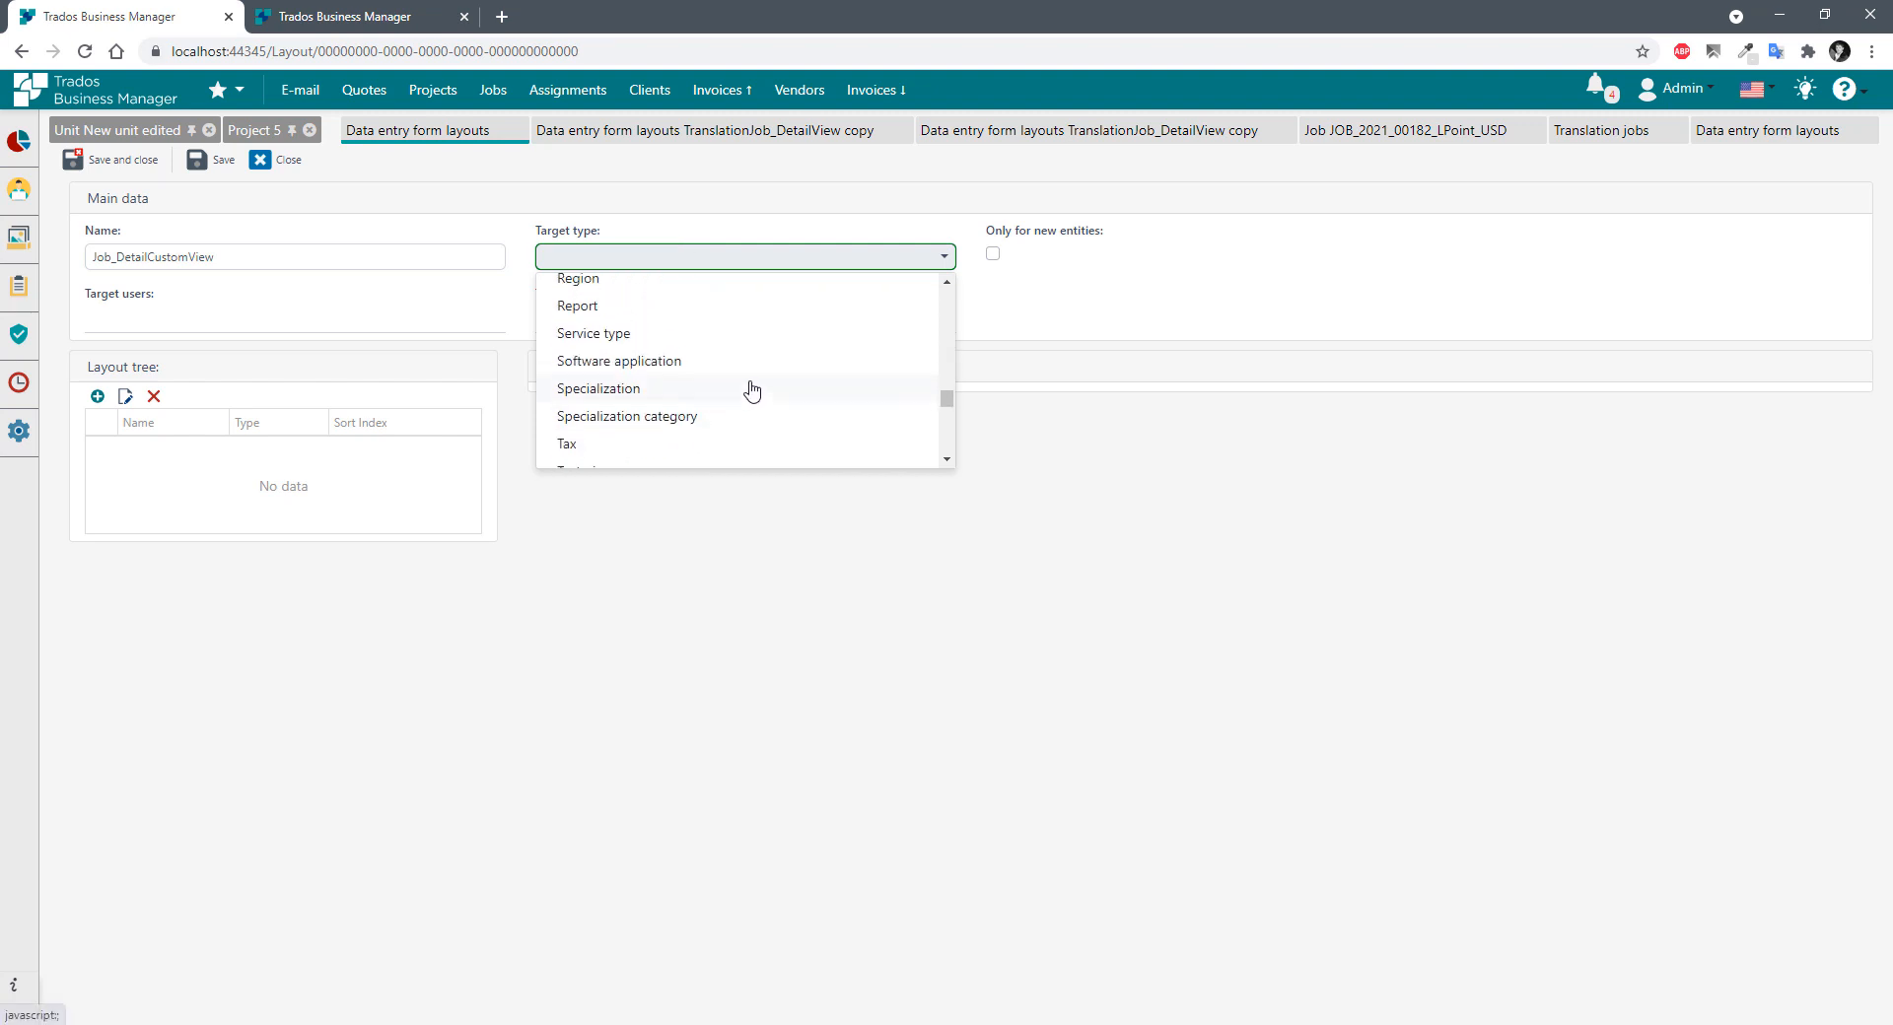
scroll(751, 391, "up", 2)
scroll(753, 393, "down", 5)
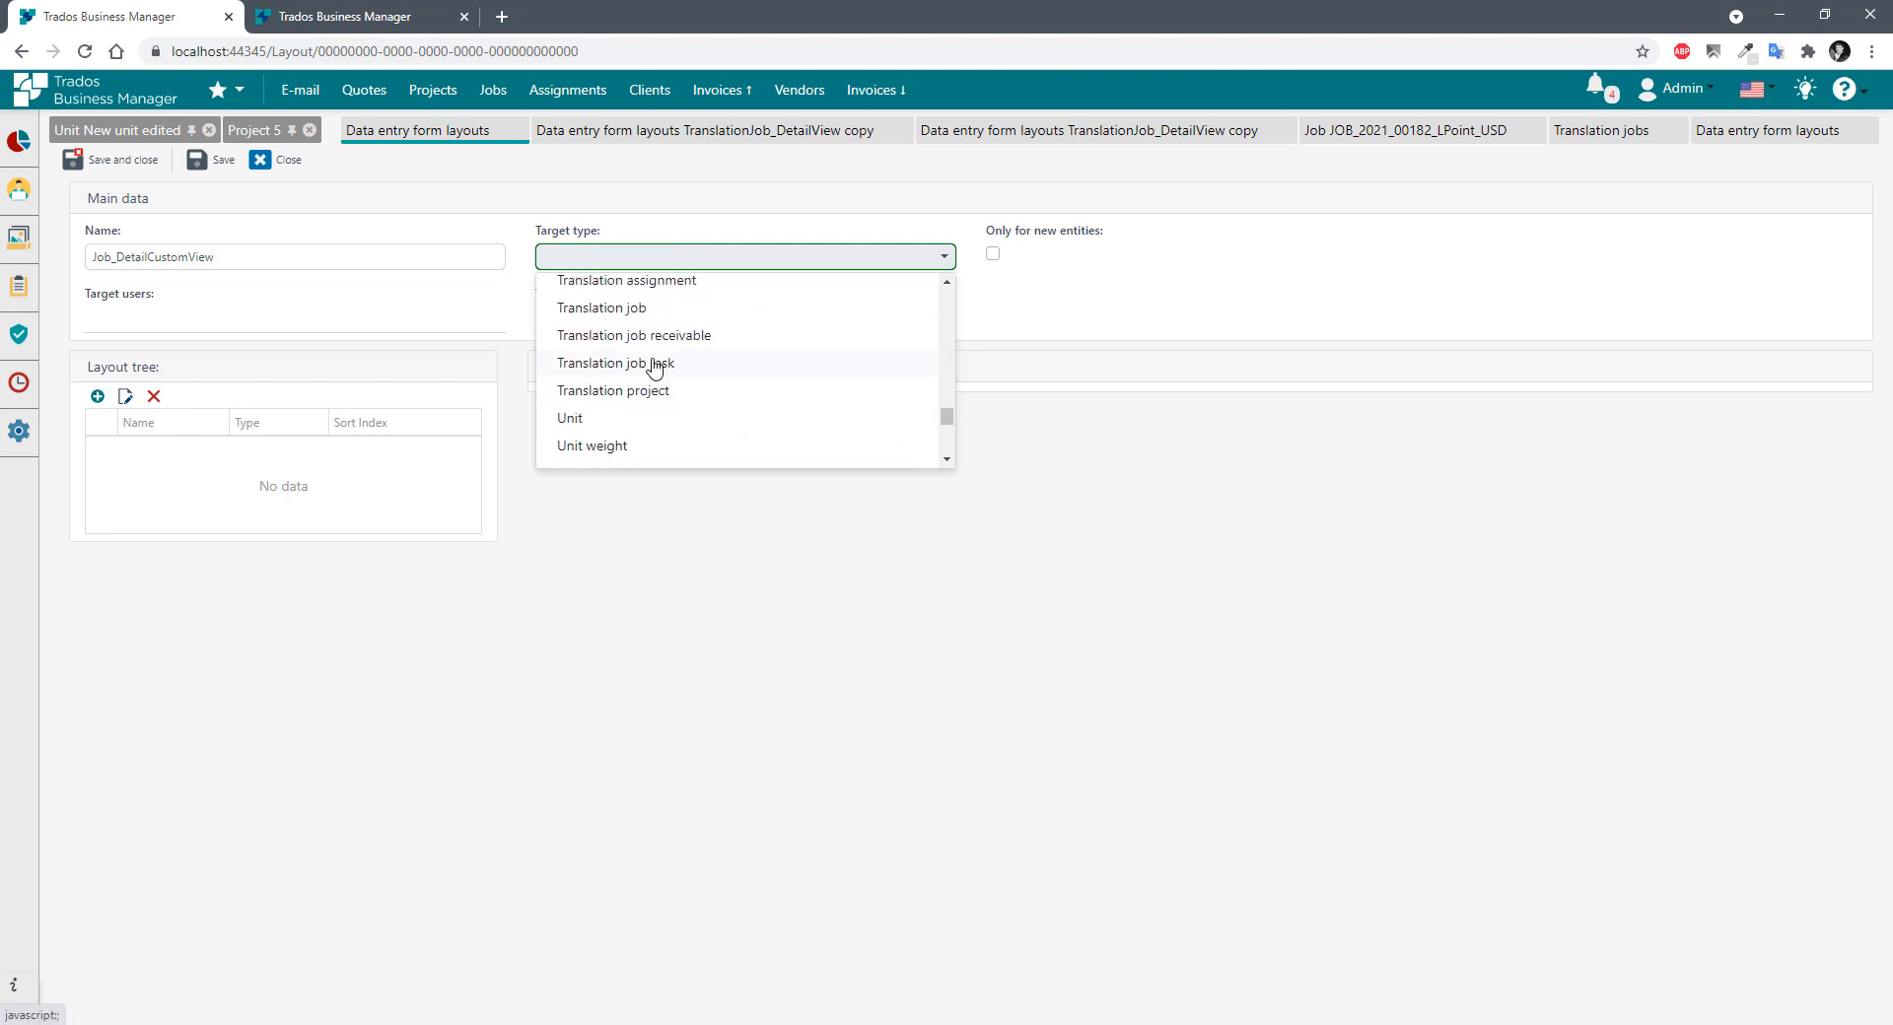
scroll(653, 367, "up", 2)
left_click(634, 439)
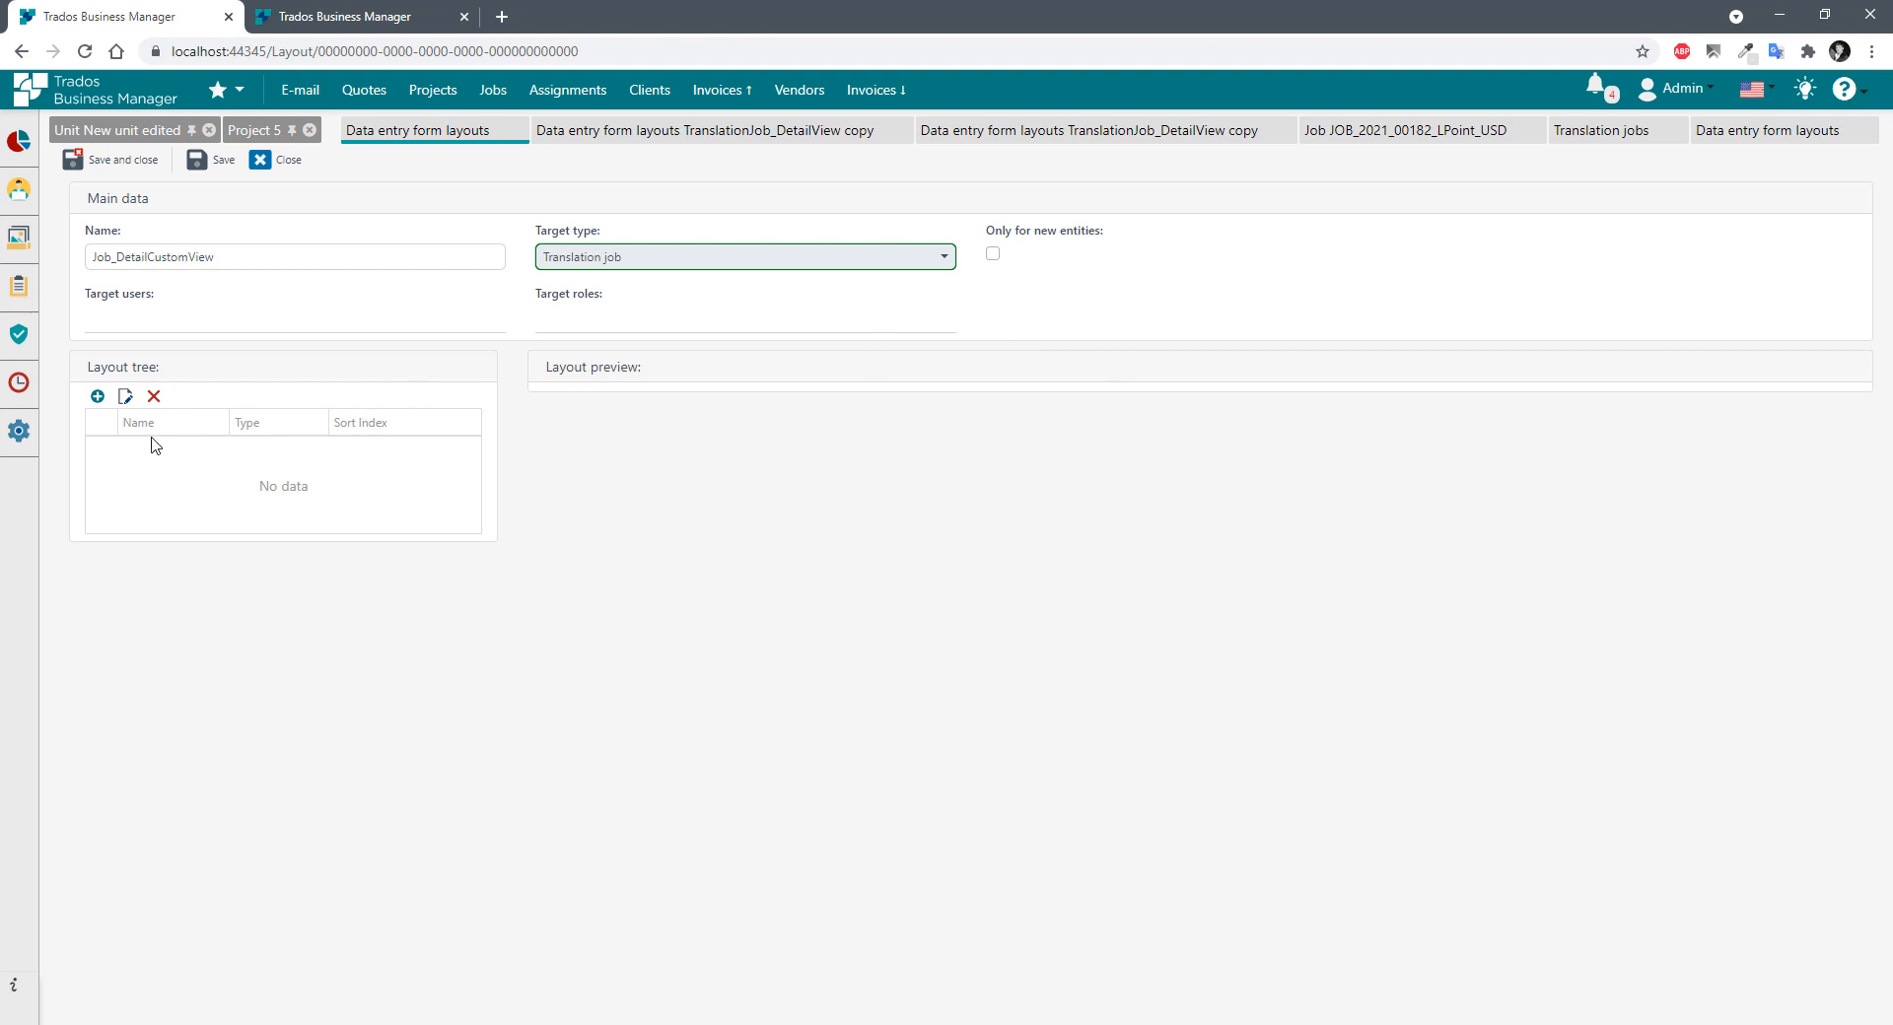
left_click(94, 398)
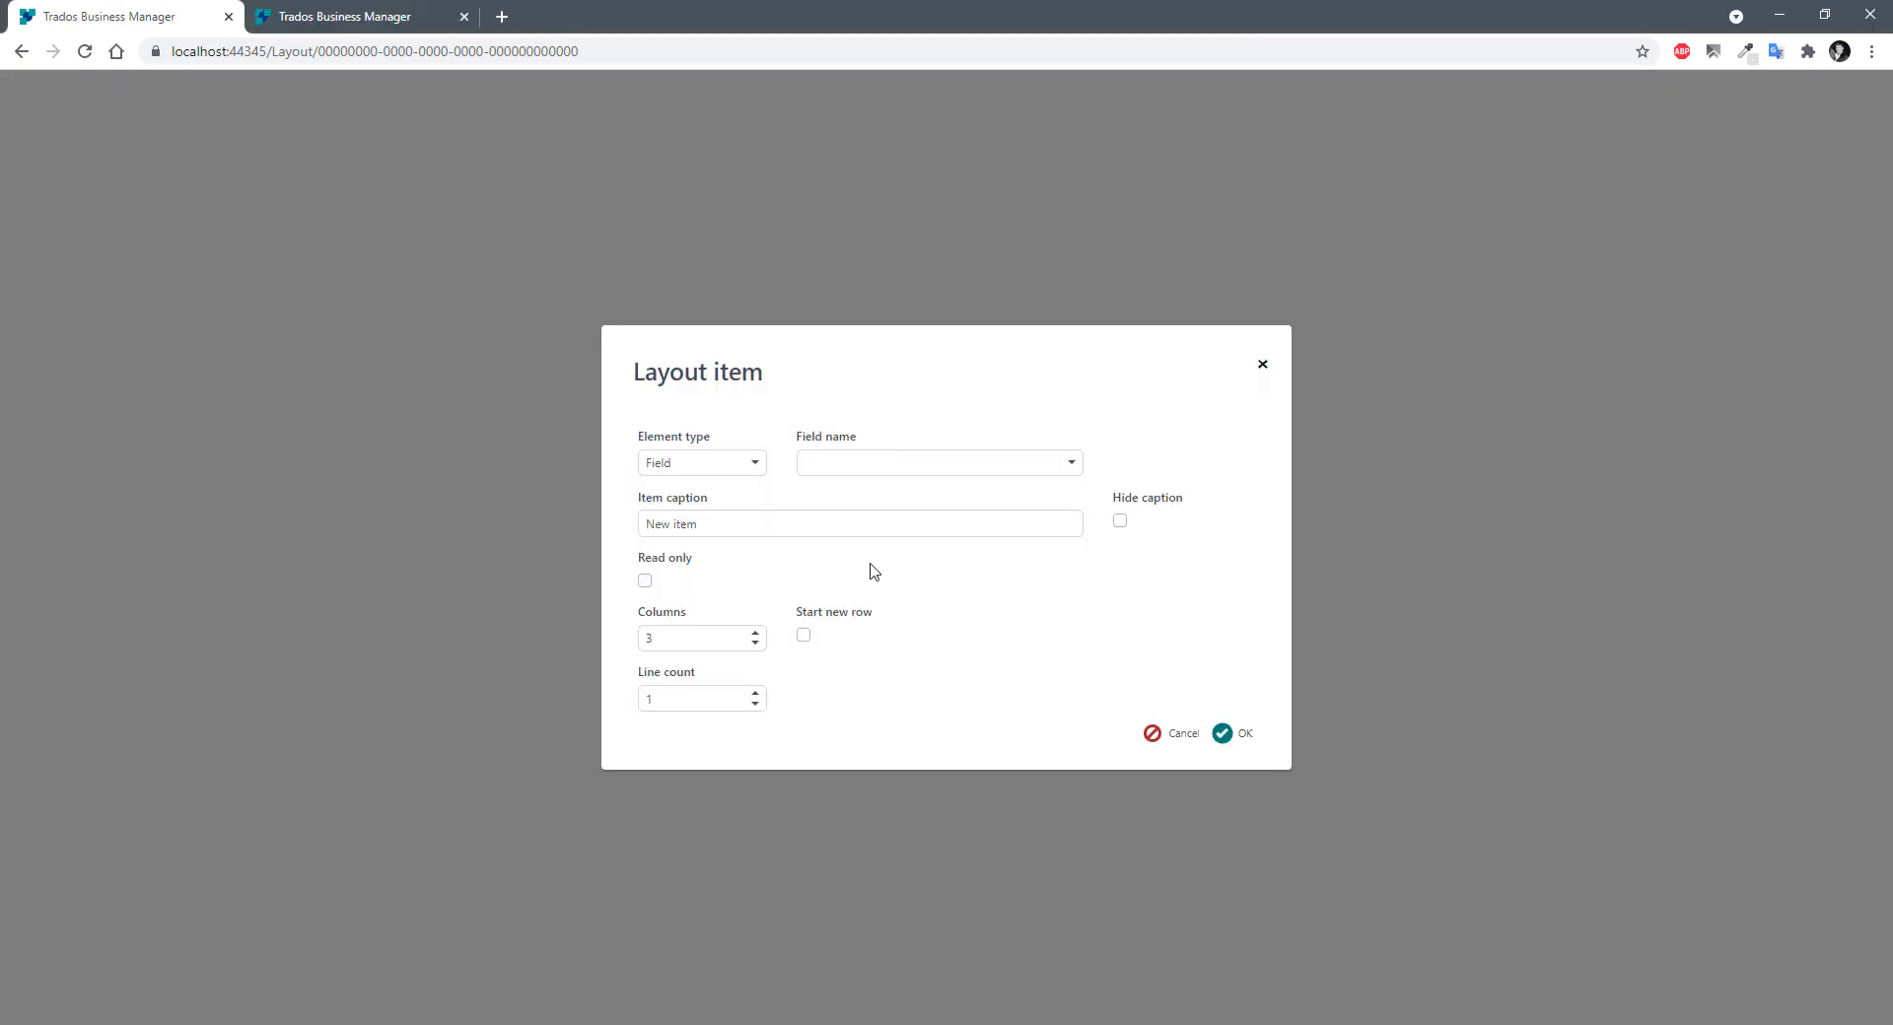
left_click(875, 459)
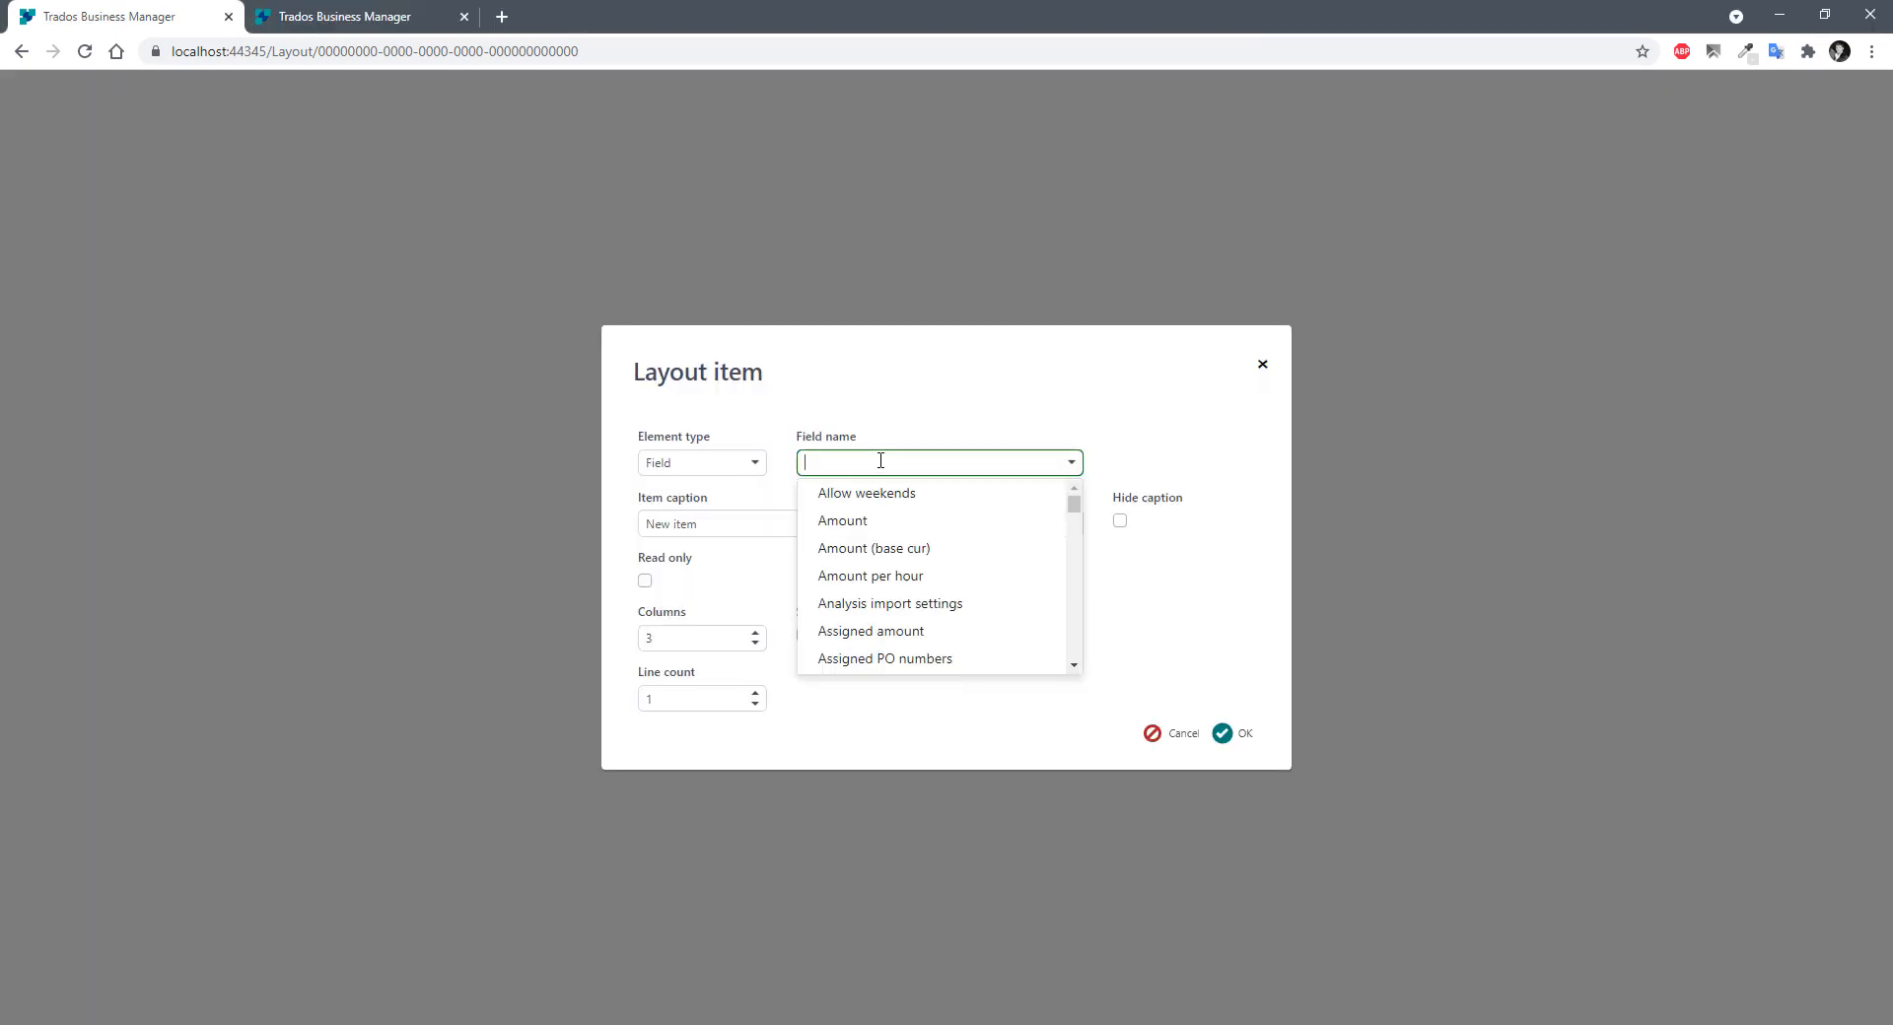
Add a Main data group, 4 columns wide.
left_click(730, 462)
left_click(690, 521)
triple_click(731, 578)
type("Main data")
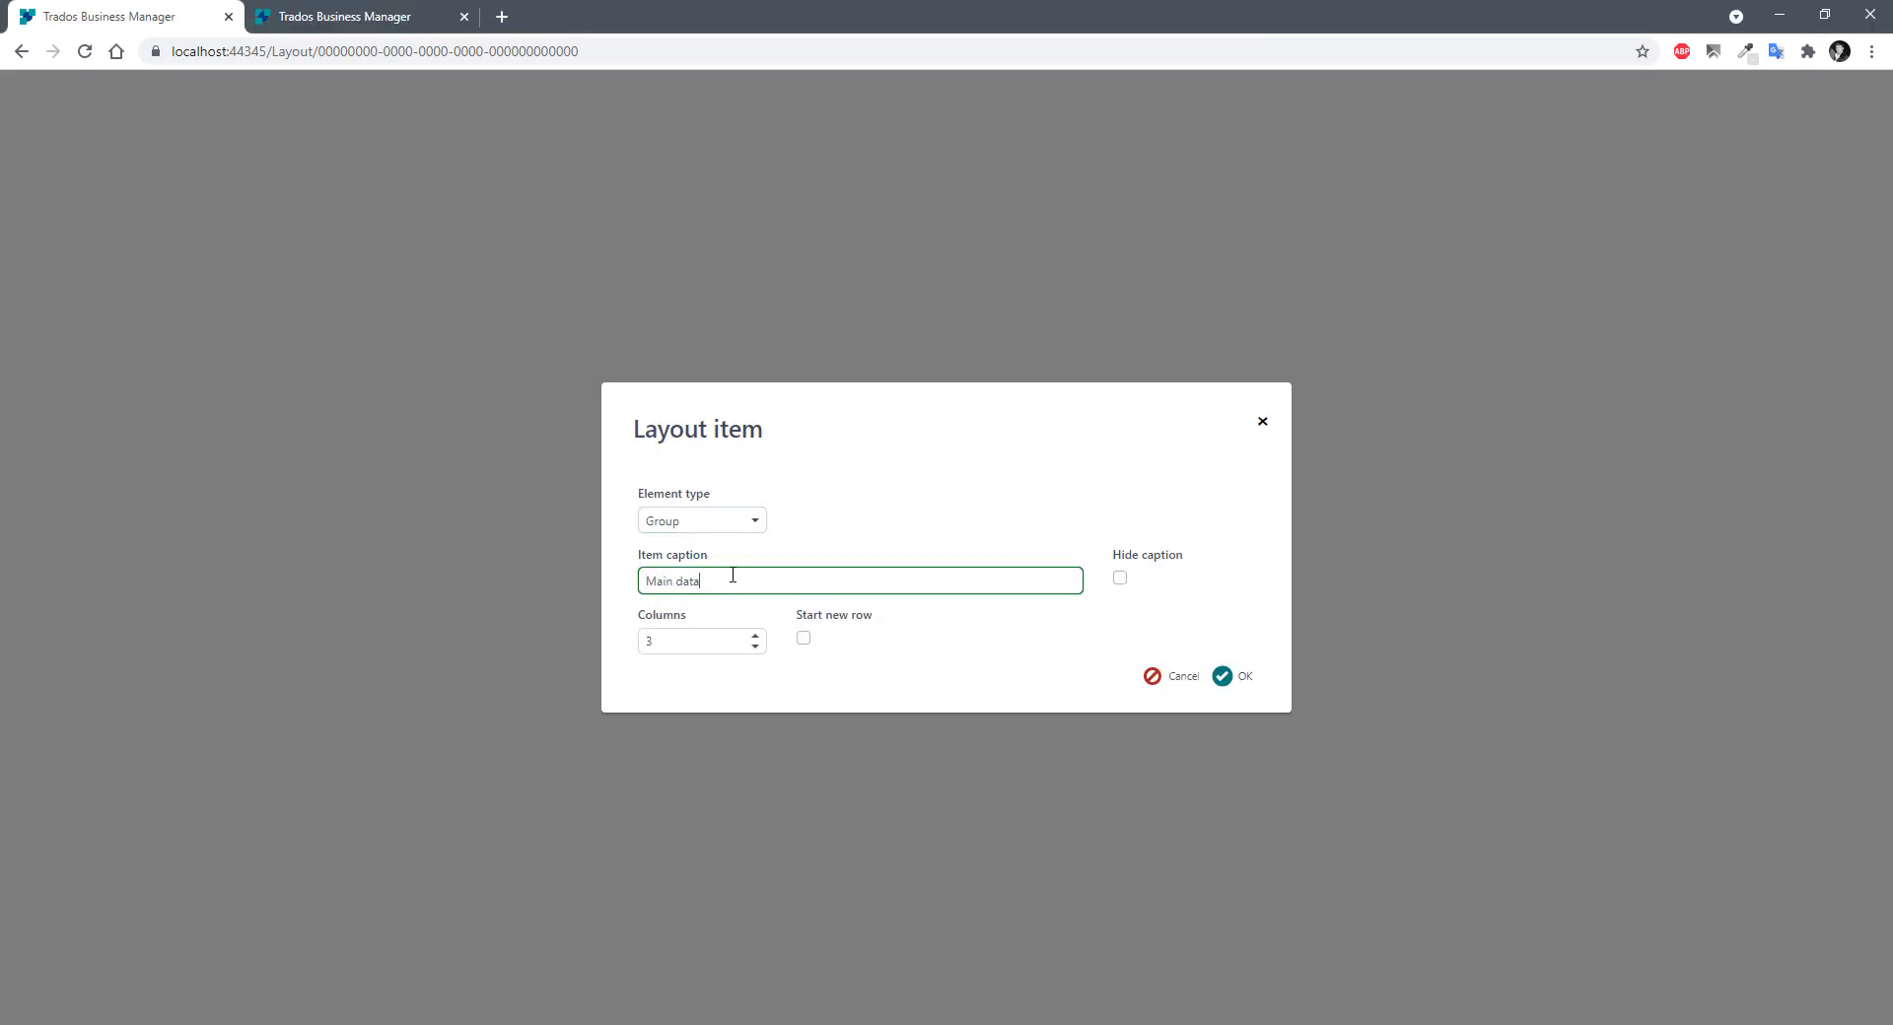
double_click(714, 643)
type("12")
double_click(671, 644)
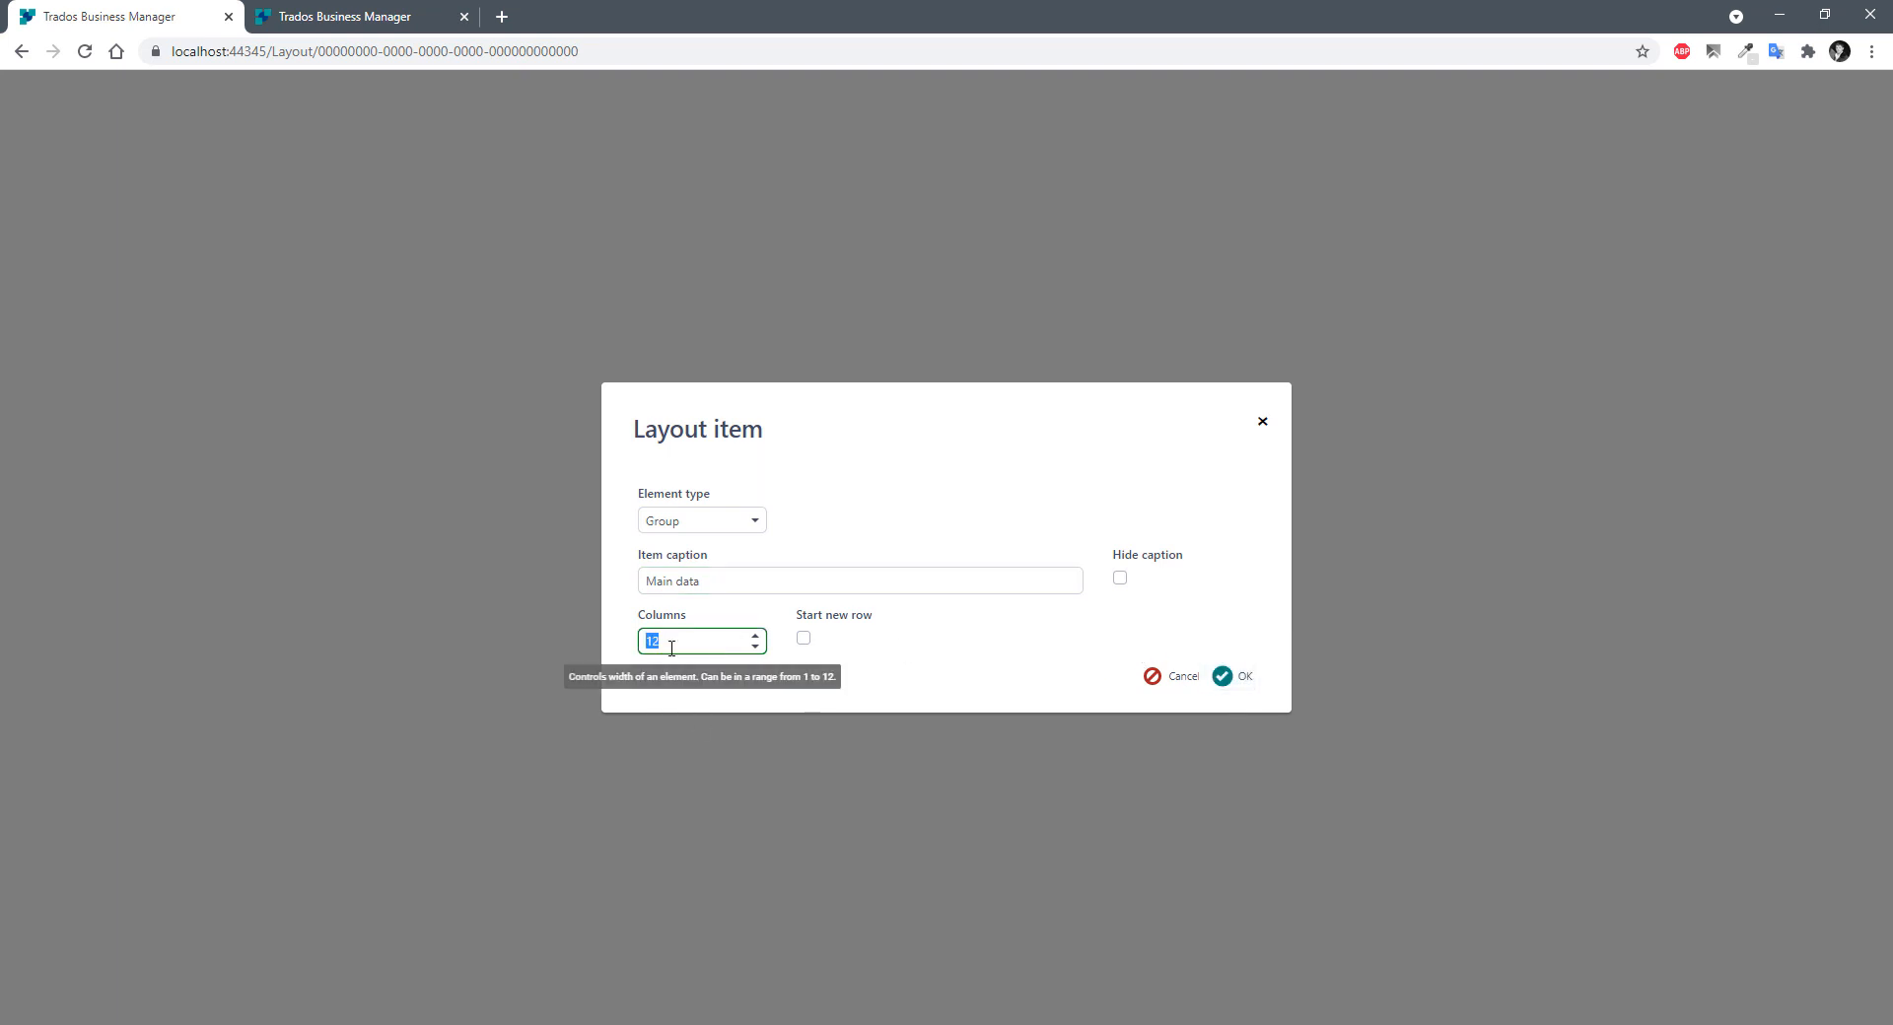
type("4")
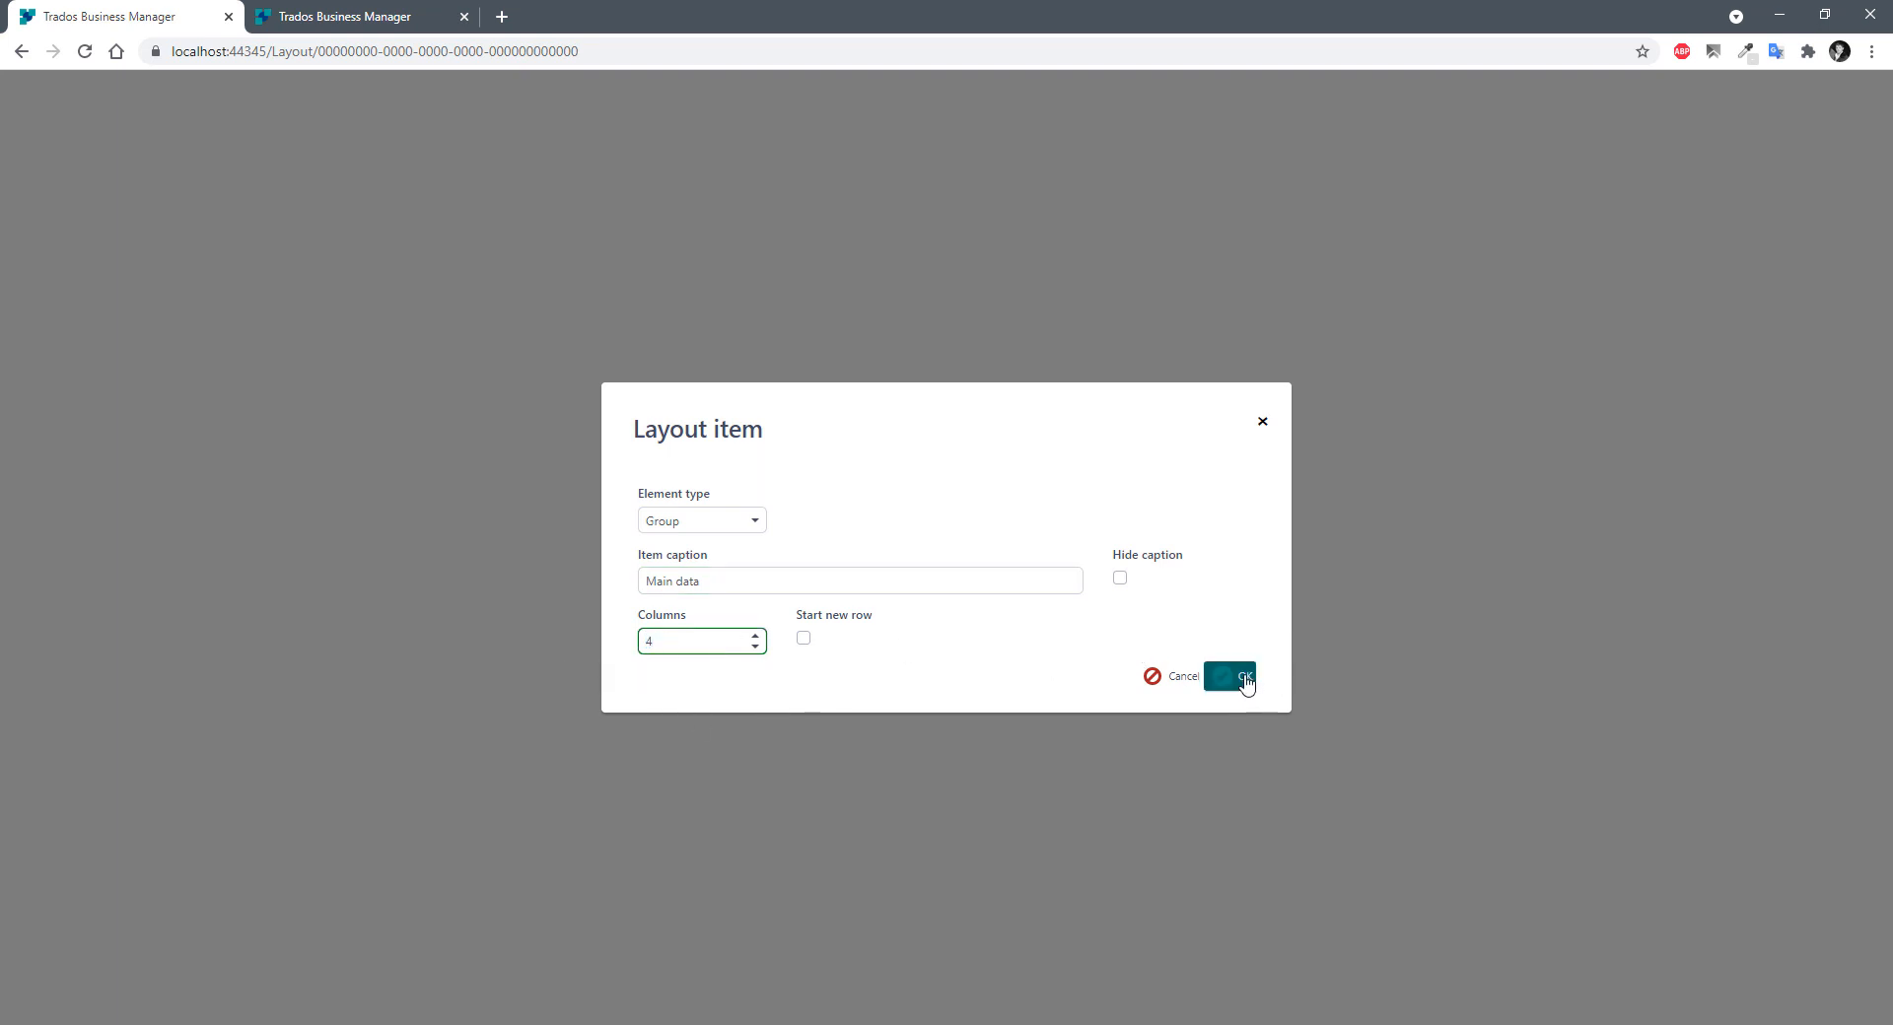
left_click(1245, 680)
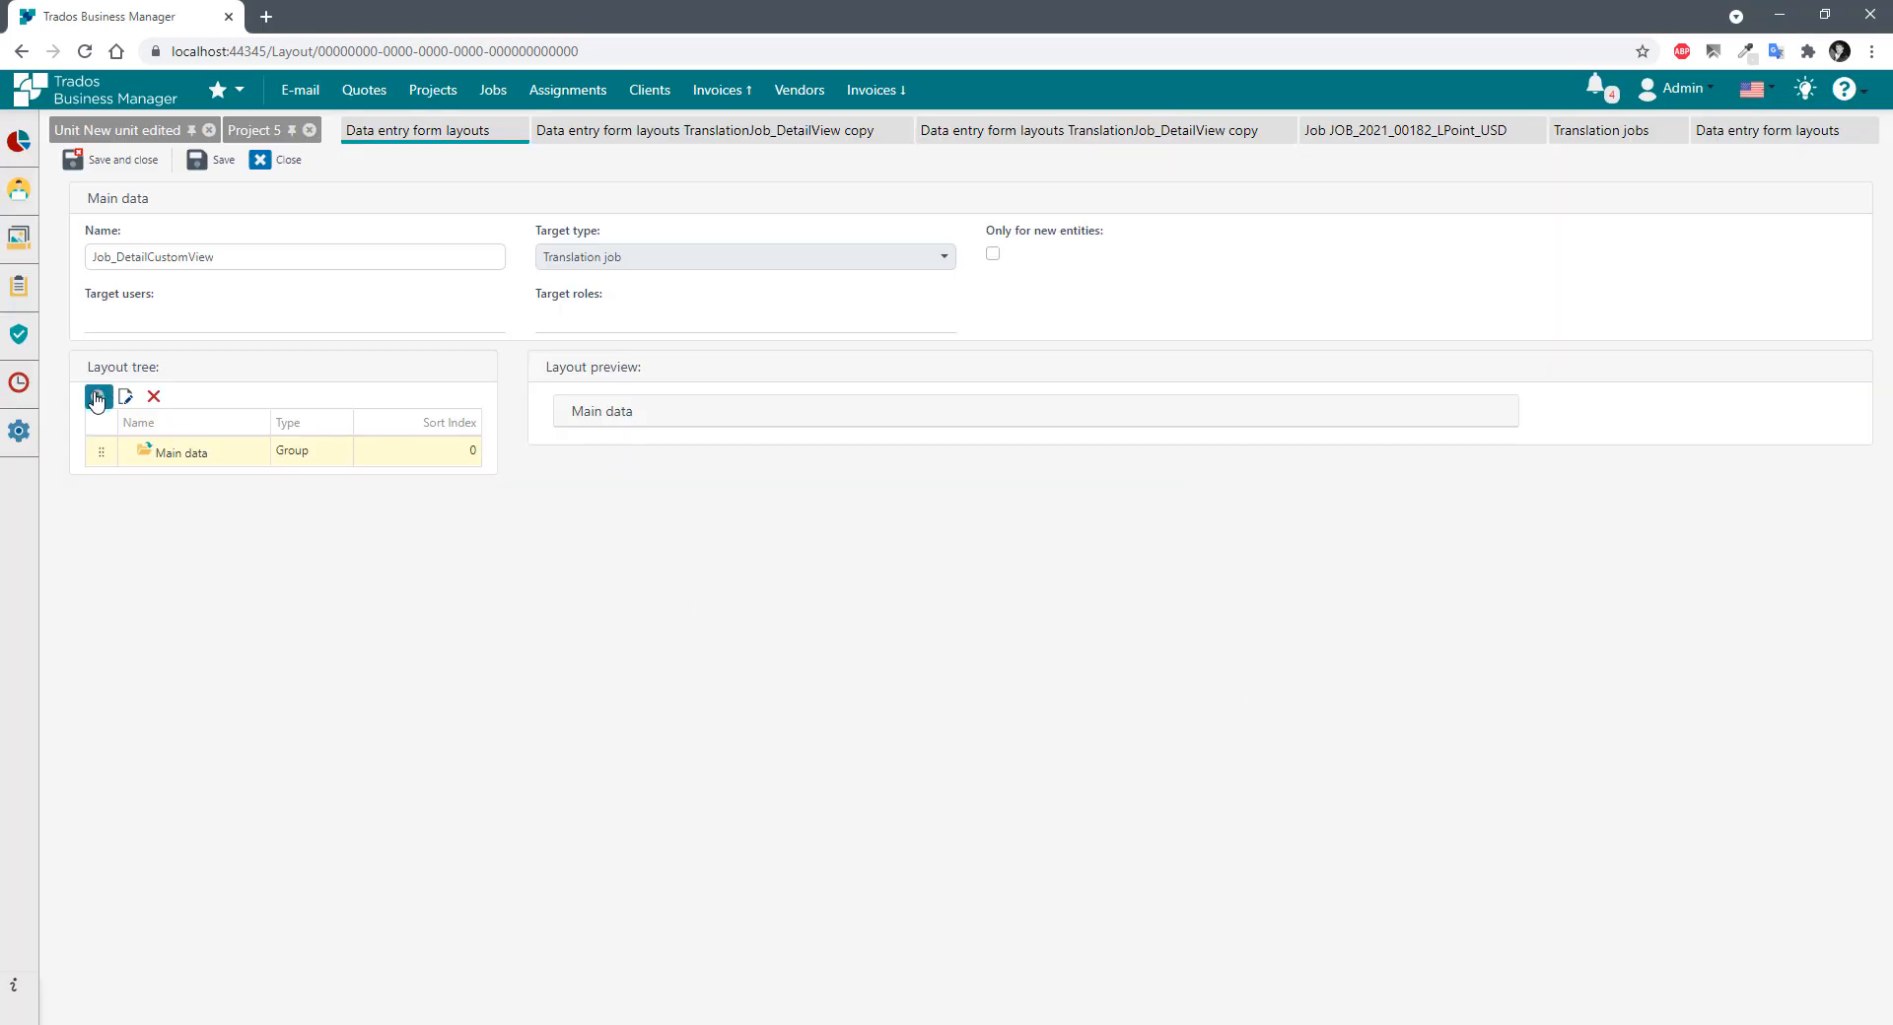
Add a Total group to the layout.
left_click(95, 398)
left_click(723, 469)
left_click(706, 533)
left_click(764, 582)
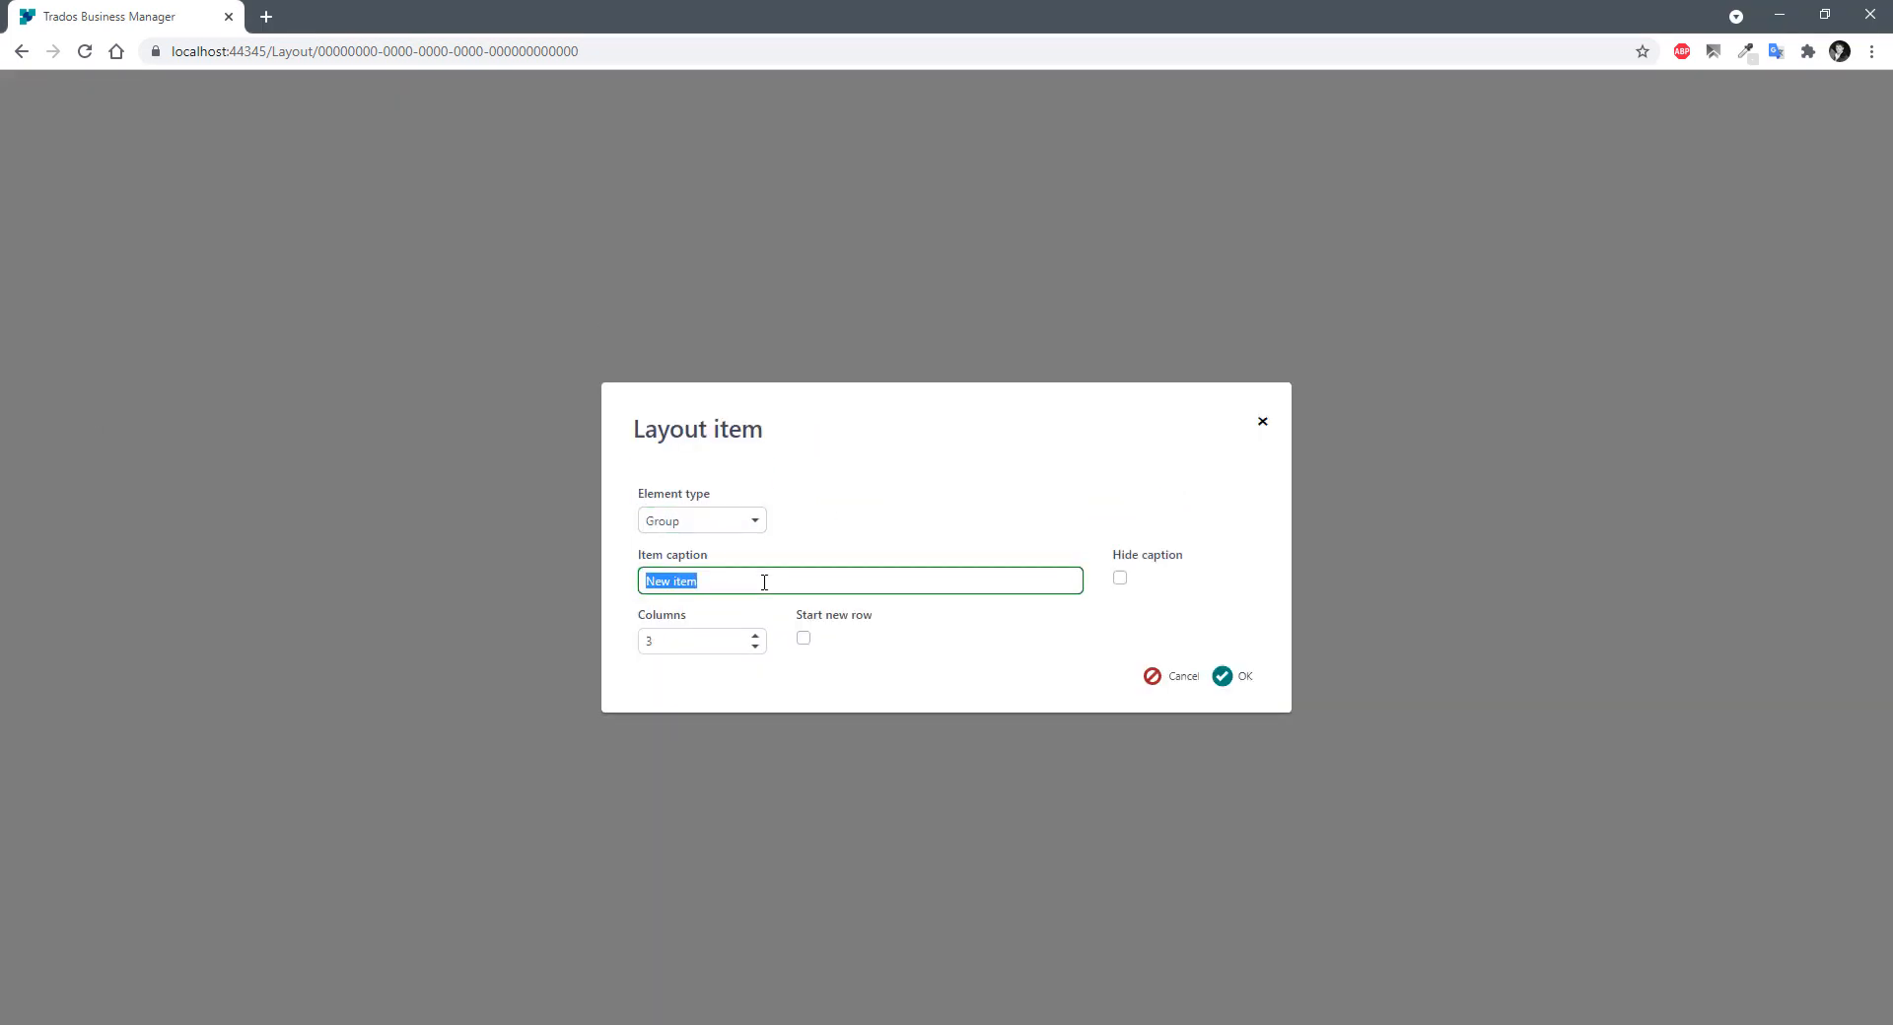
type("Total")
left_click(1229, 676)
Add the Translation job tasks field at 6 columns wide.
left_click(96, 395)
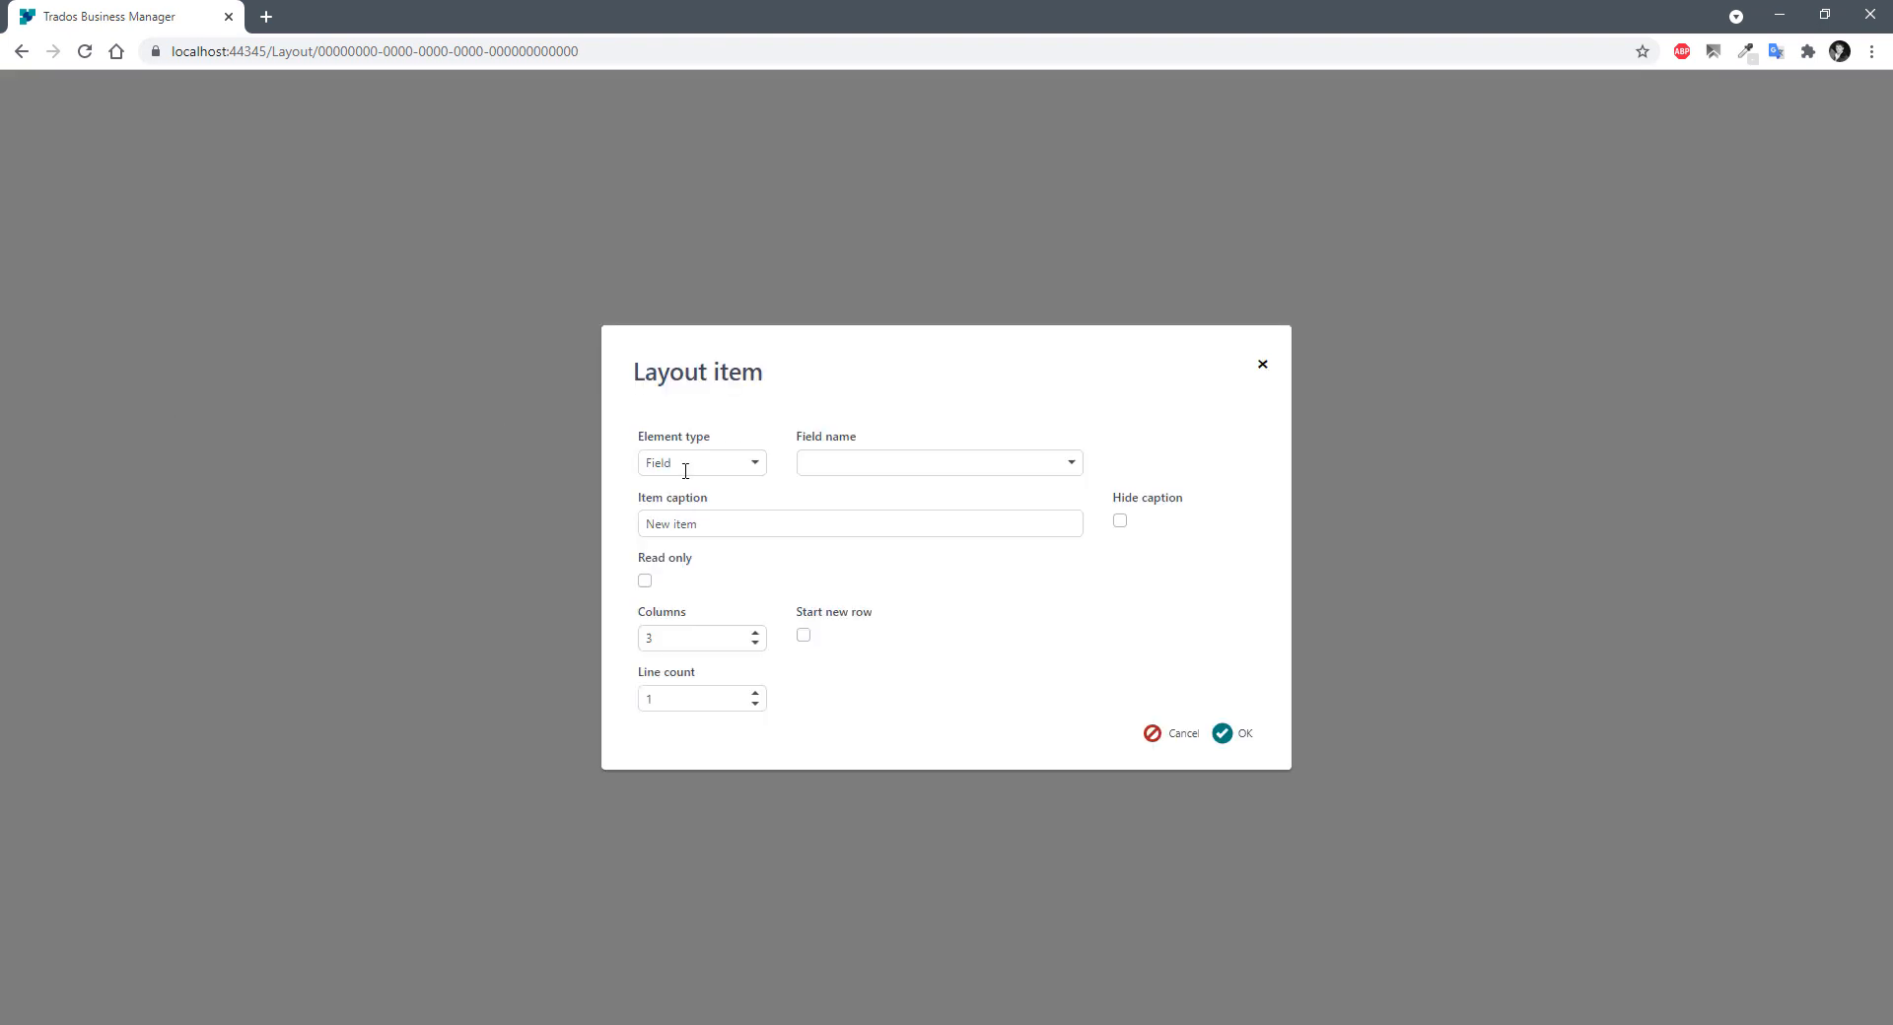
left_click(684, 464)
left_click(851, 464)
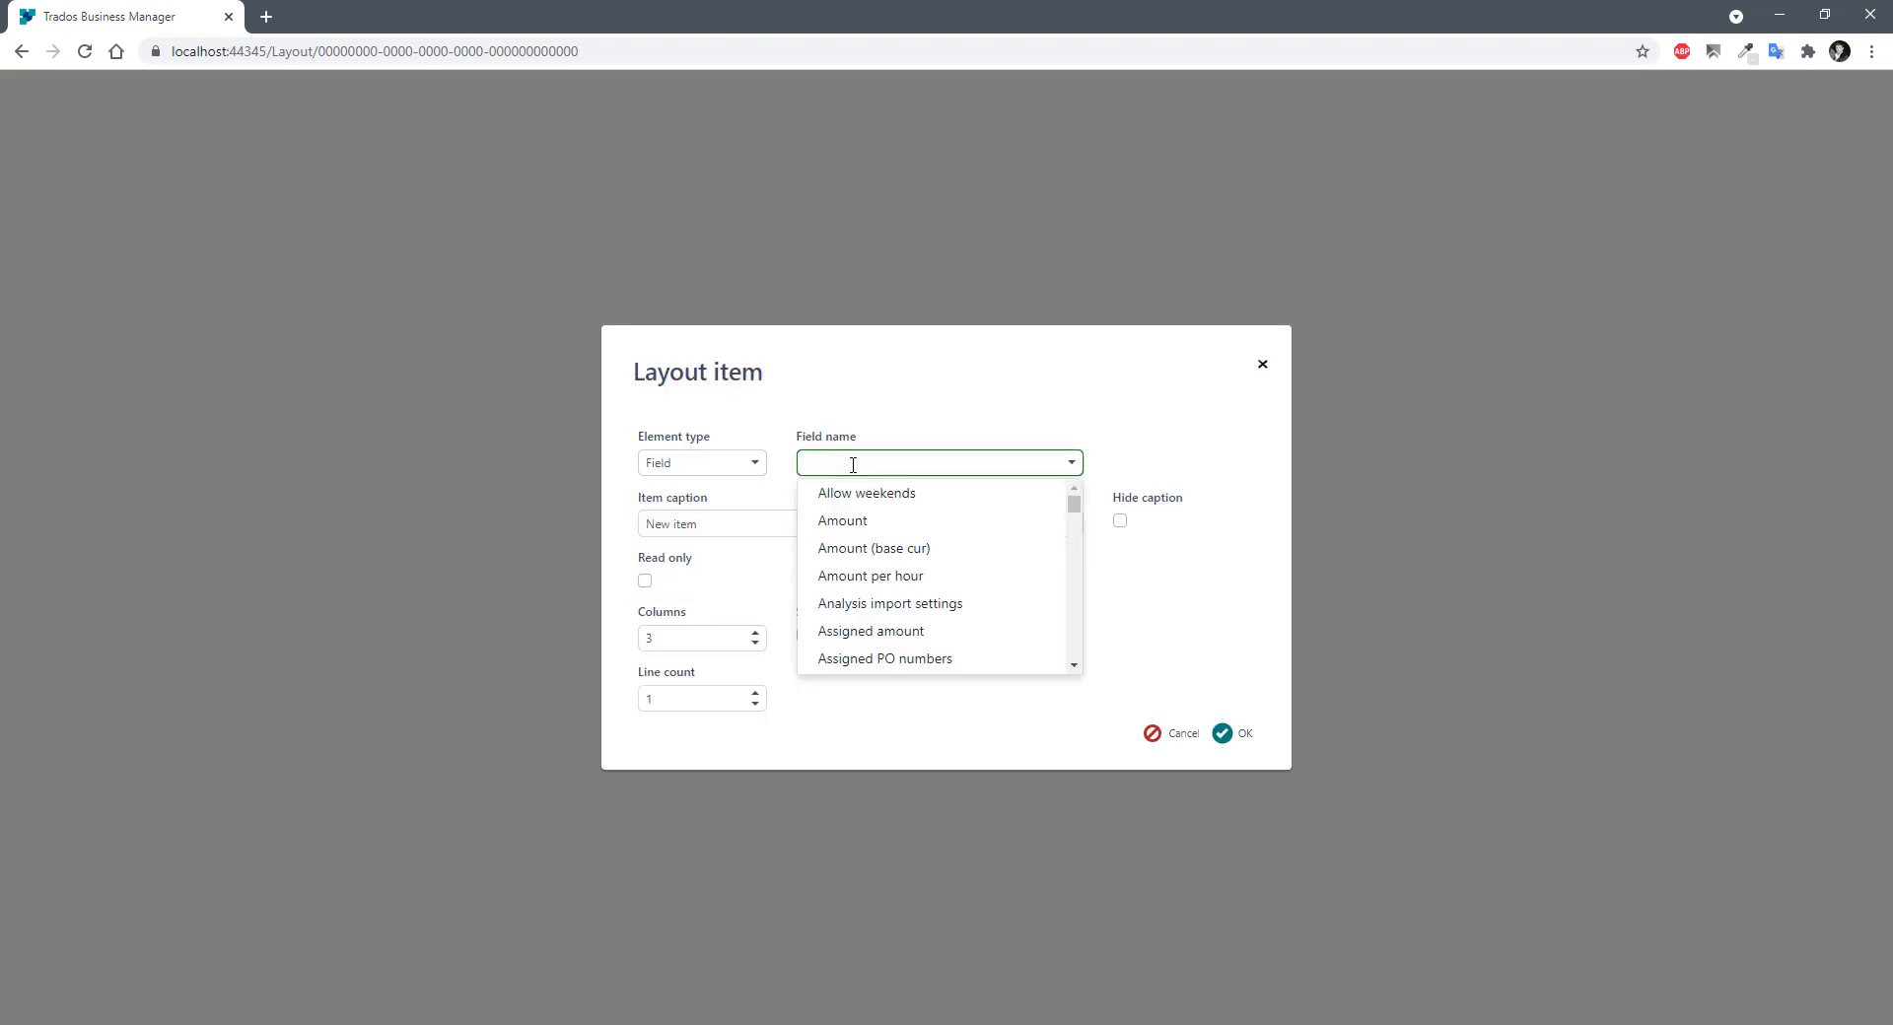
type("task")
left_click(859, 494)
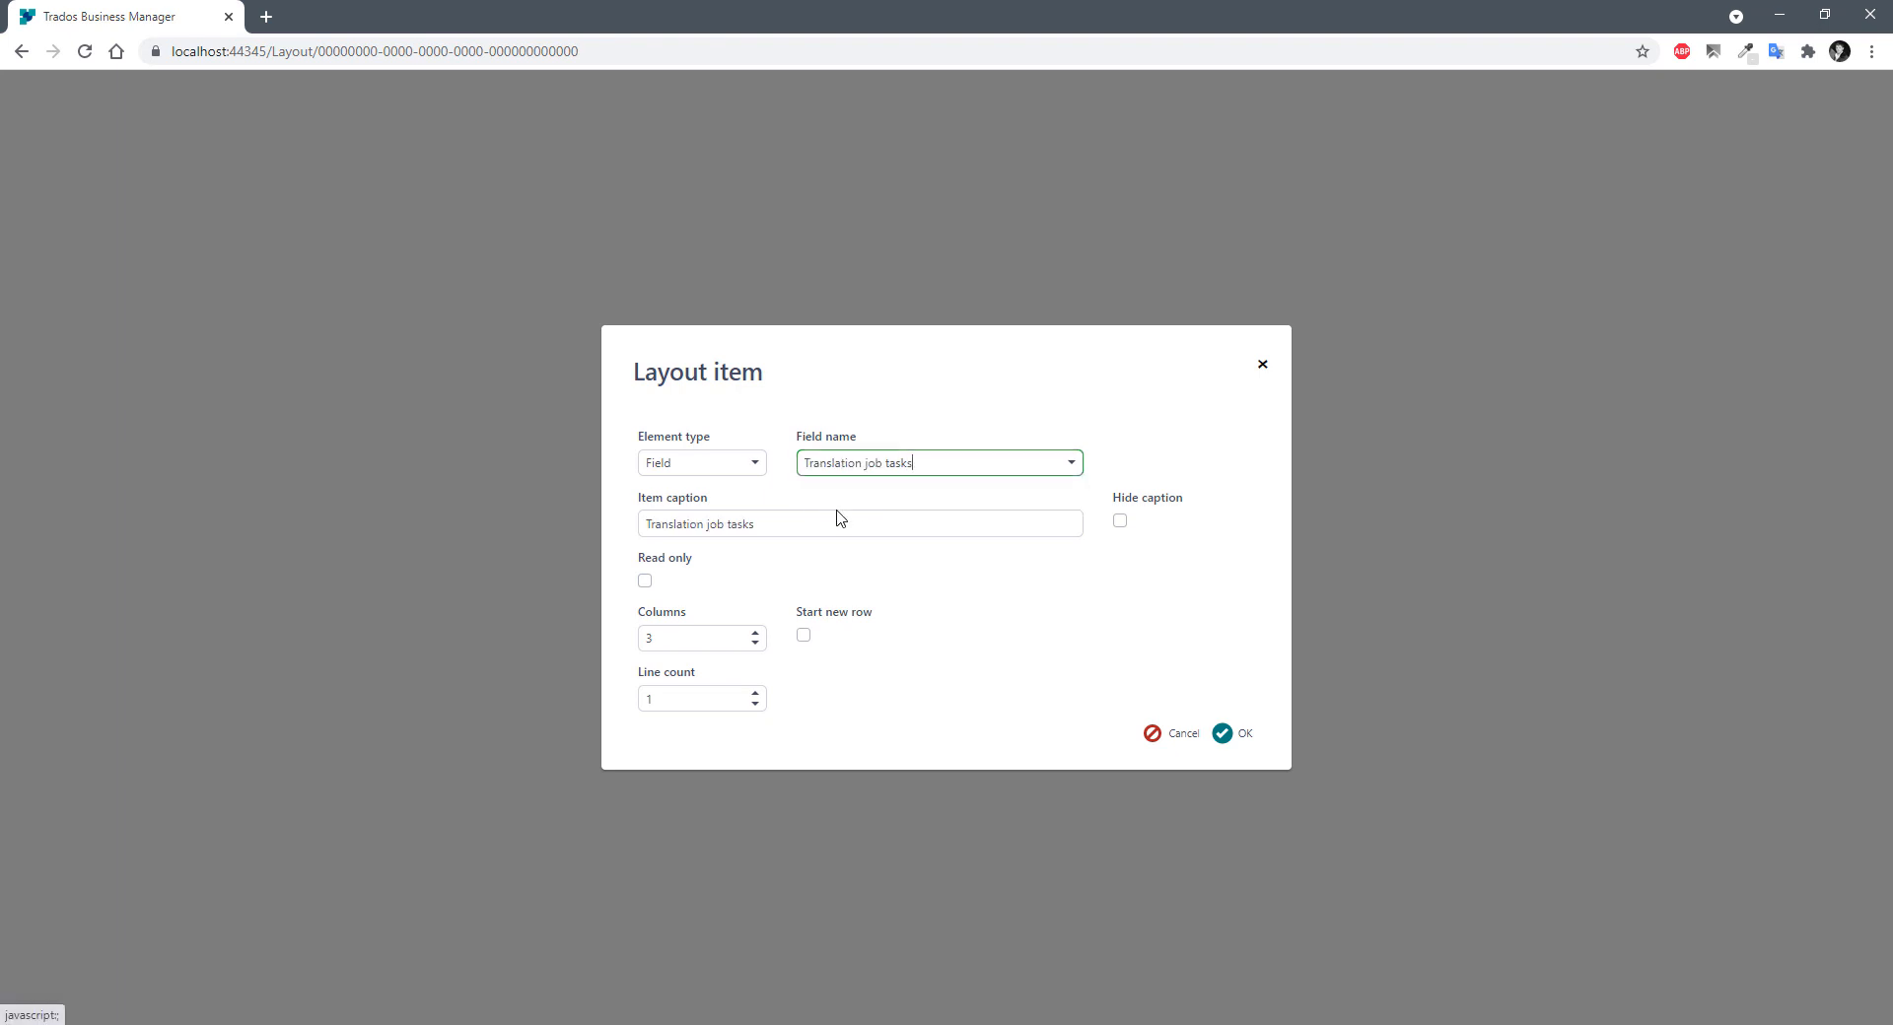
double_click(676, 636)
type("6")
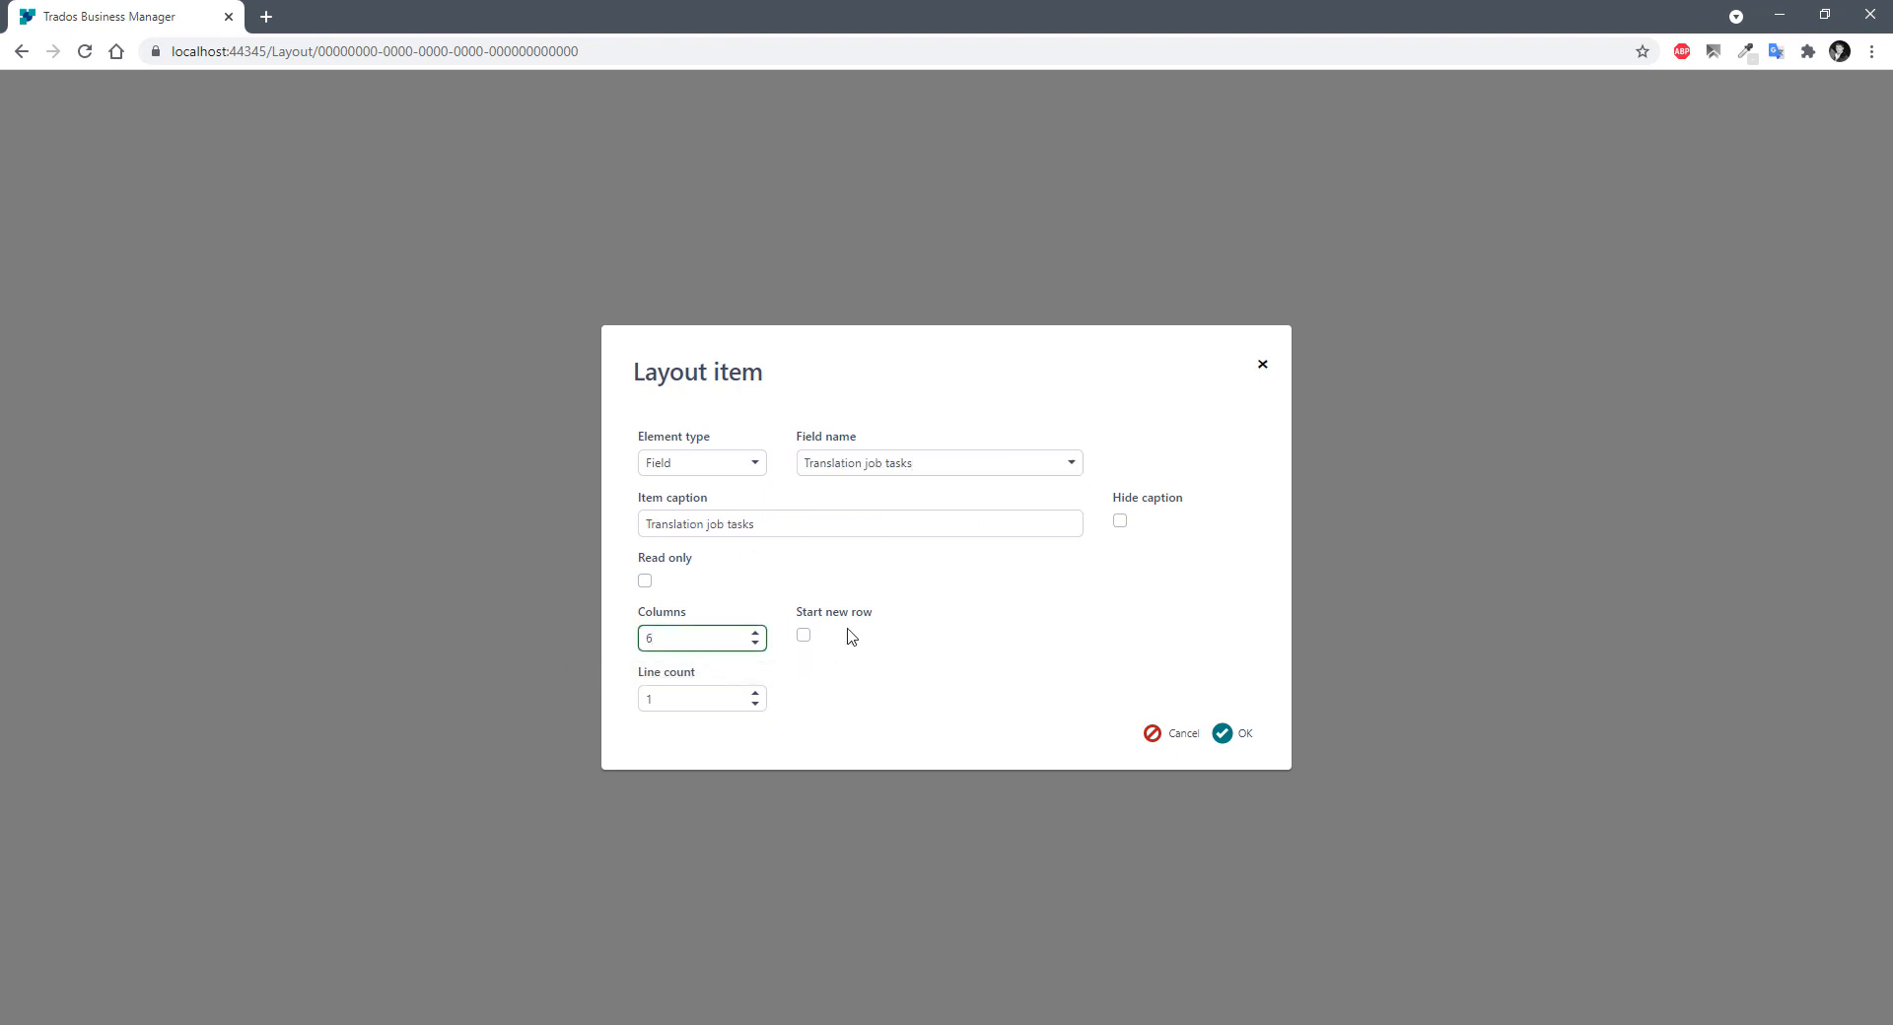
left_click(1234, 740)
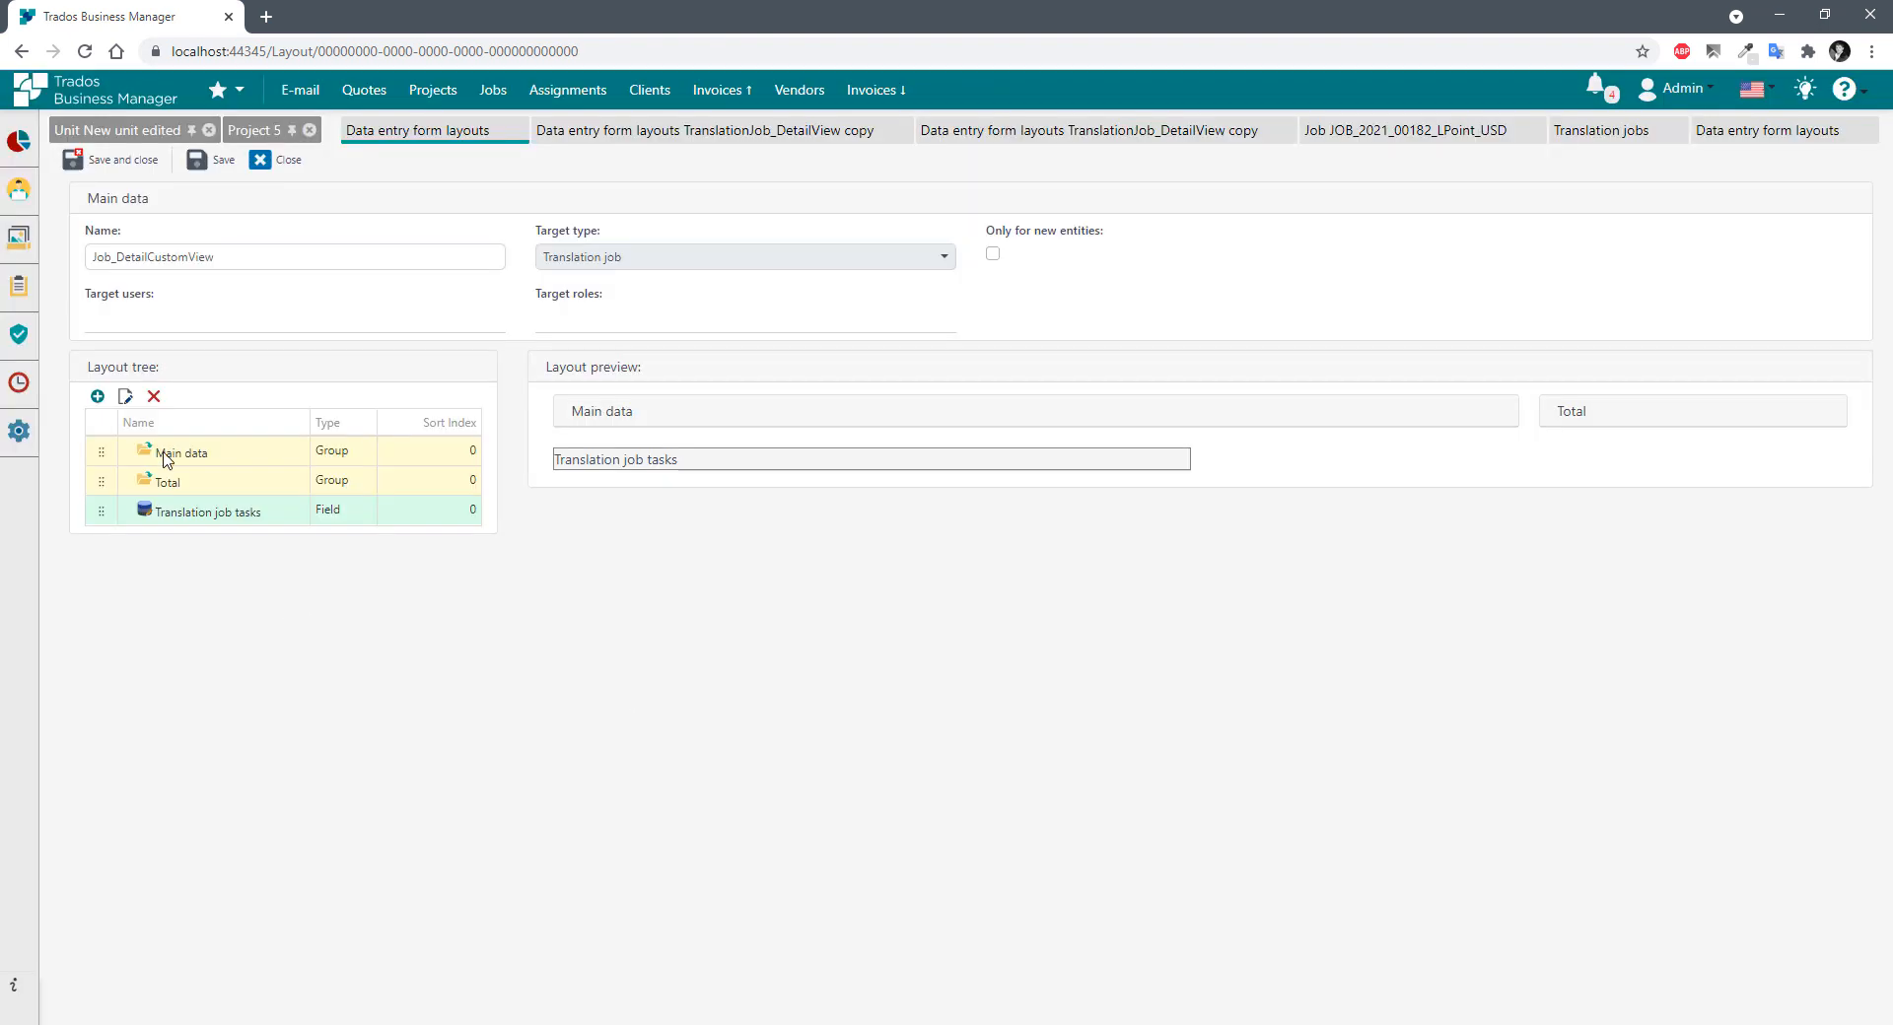
Add the Translation job receivables field at 6 columns wide.
left_click(99, 399)
type("rece")
left_click(859, 490)
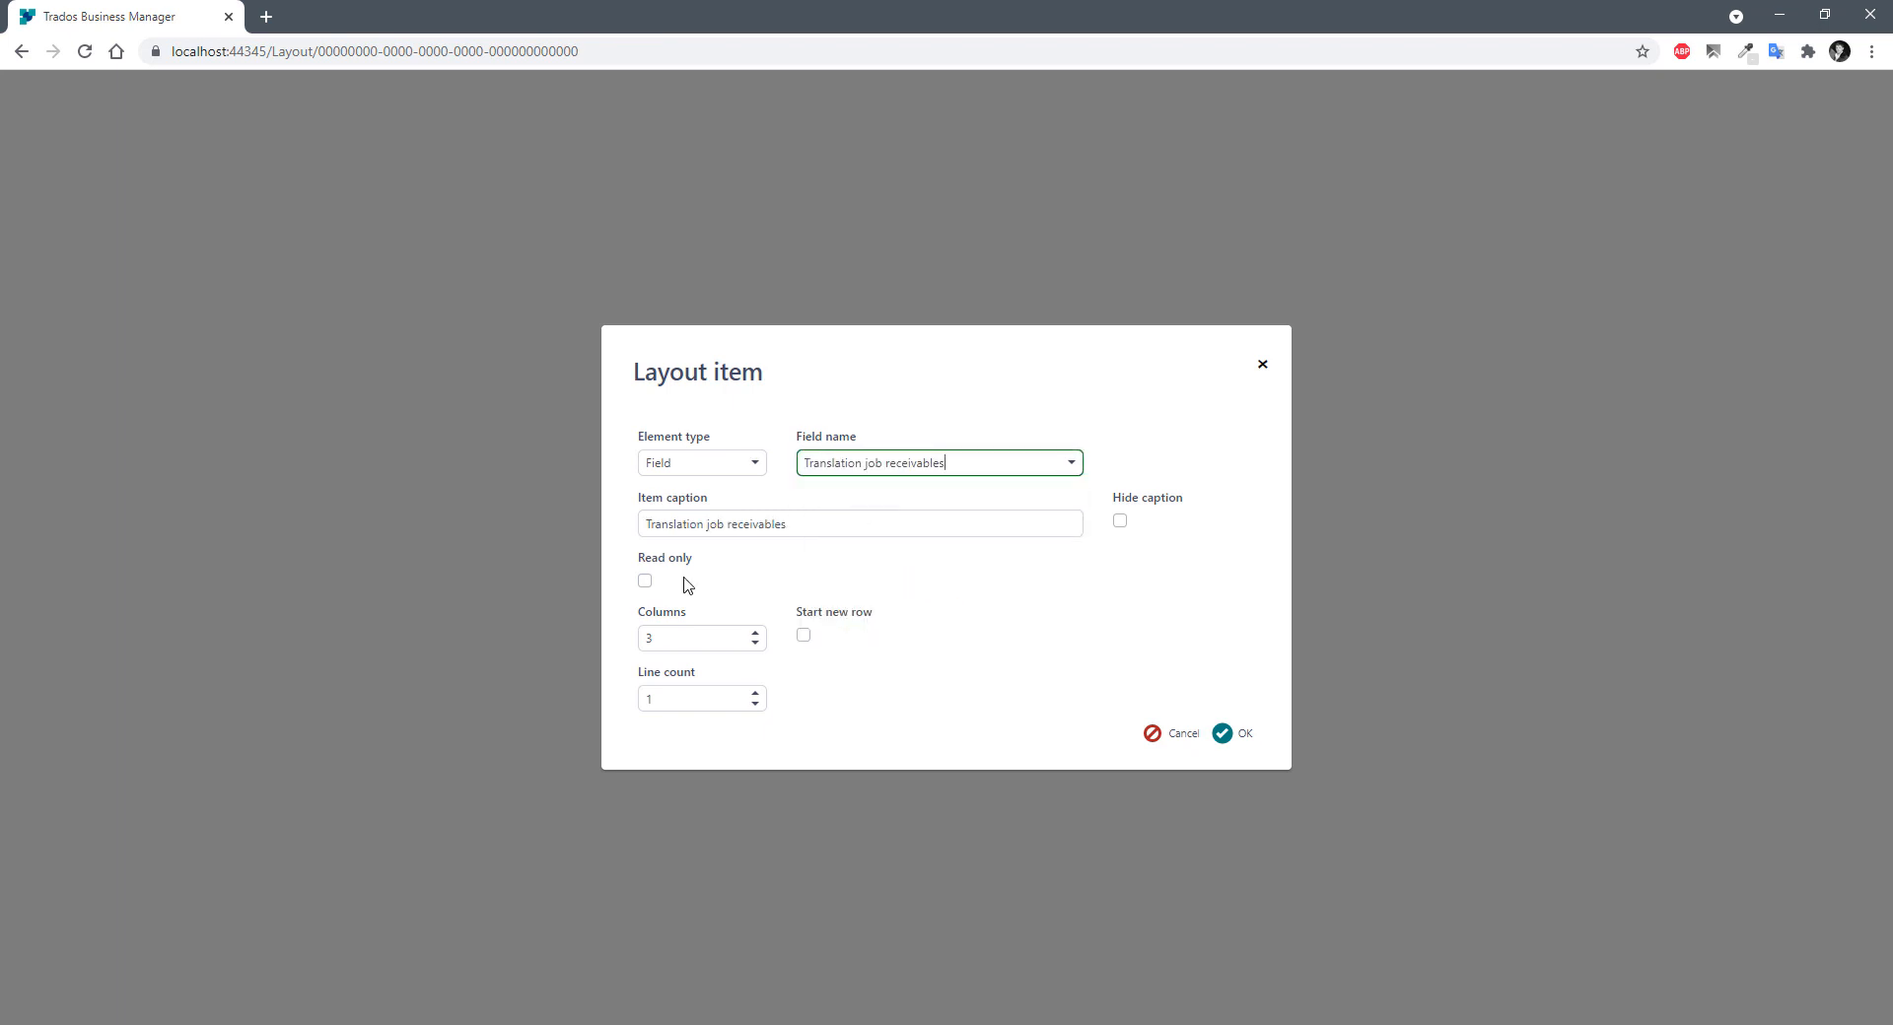
double_click(676, 639)
type("6")
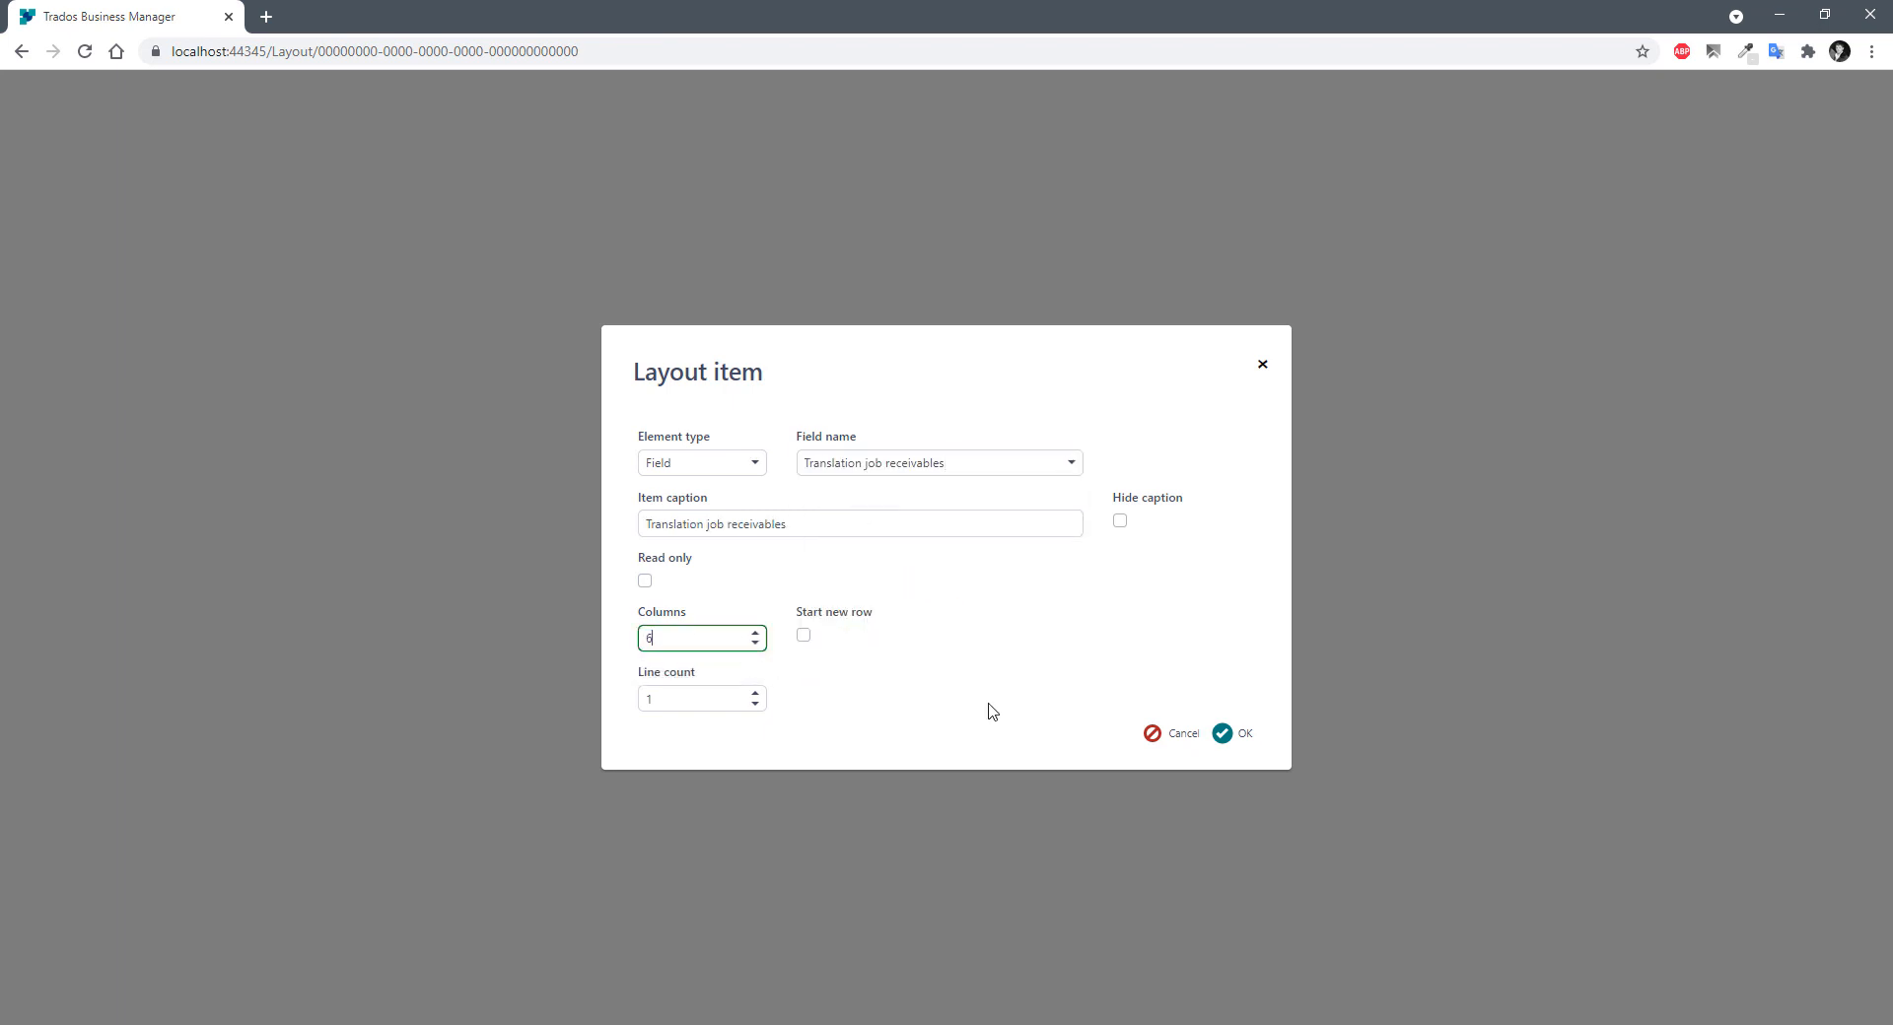
left_click(1233, 735)
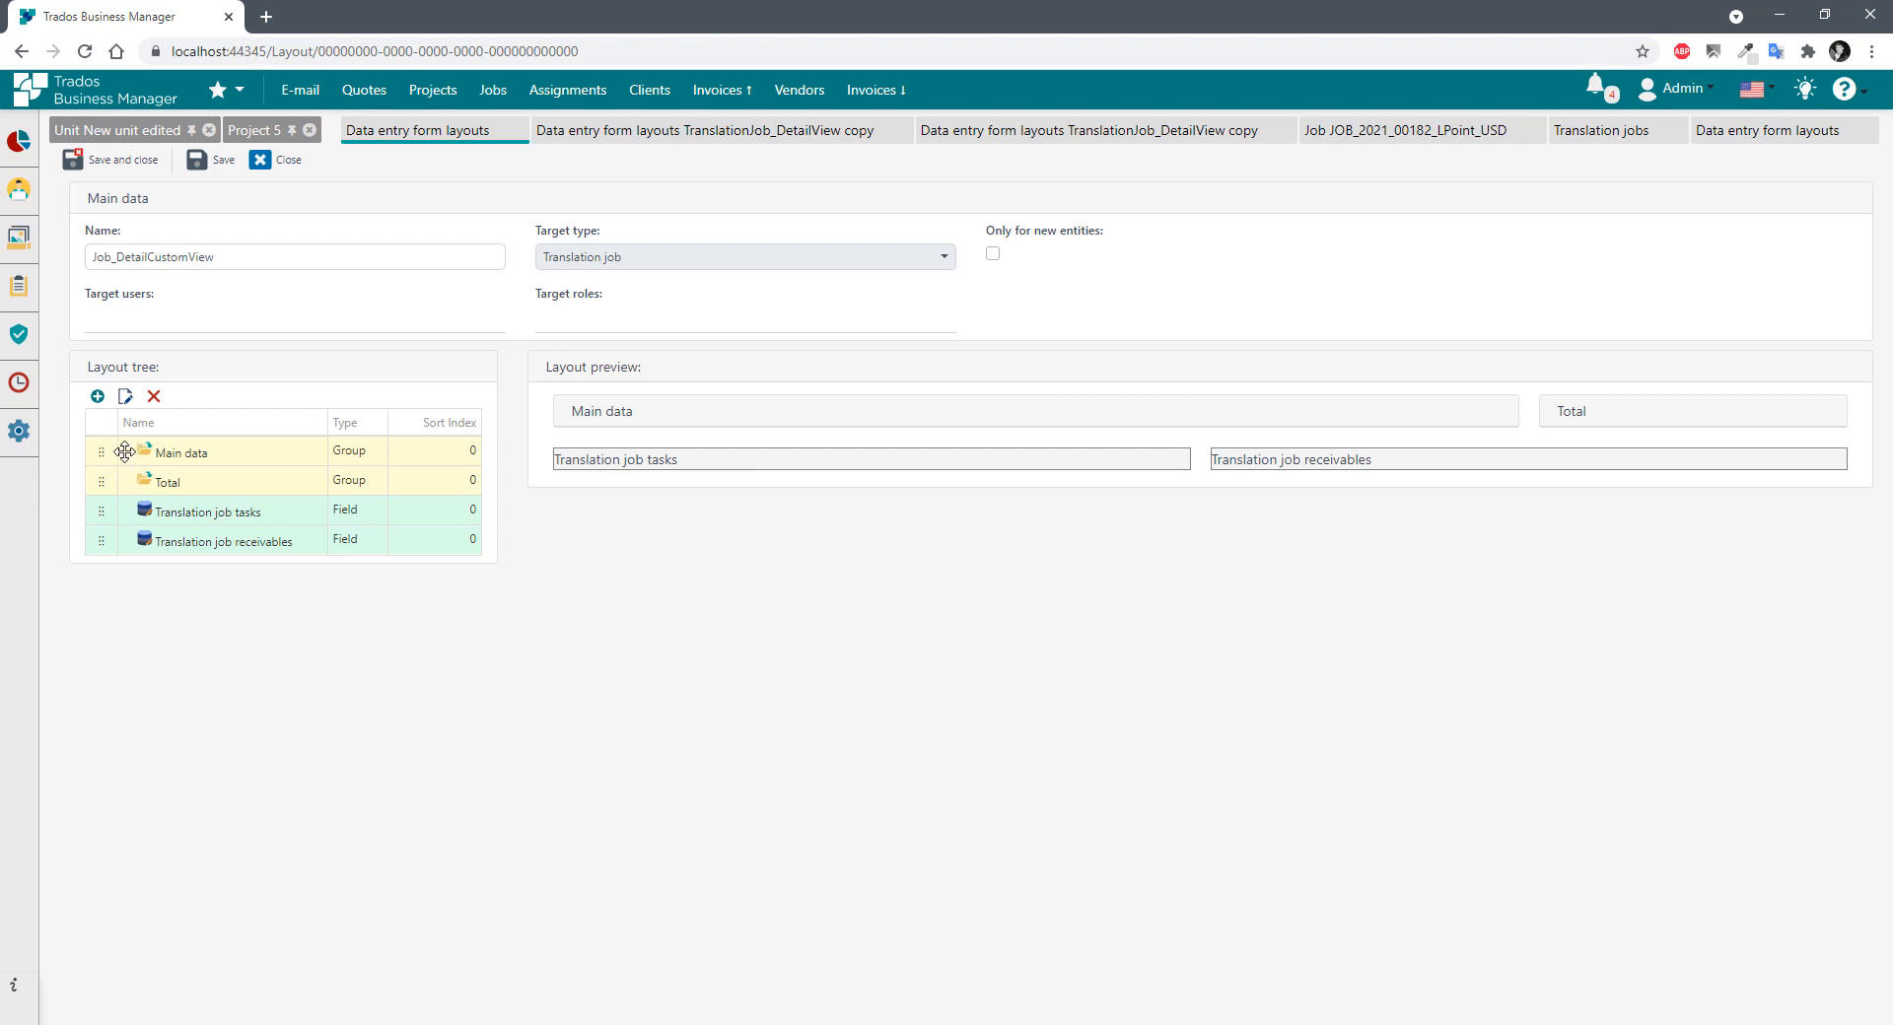
left_click(98, 397)
Add the Number field and move it into the Main data group.
left_click(852, 460)
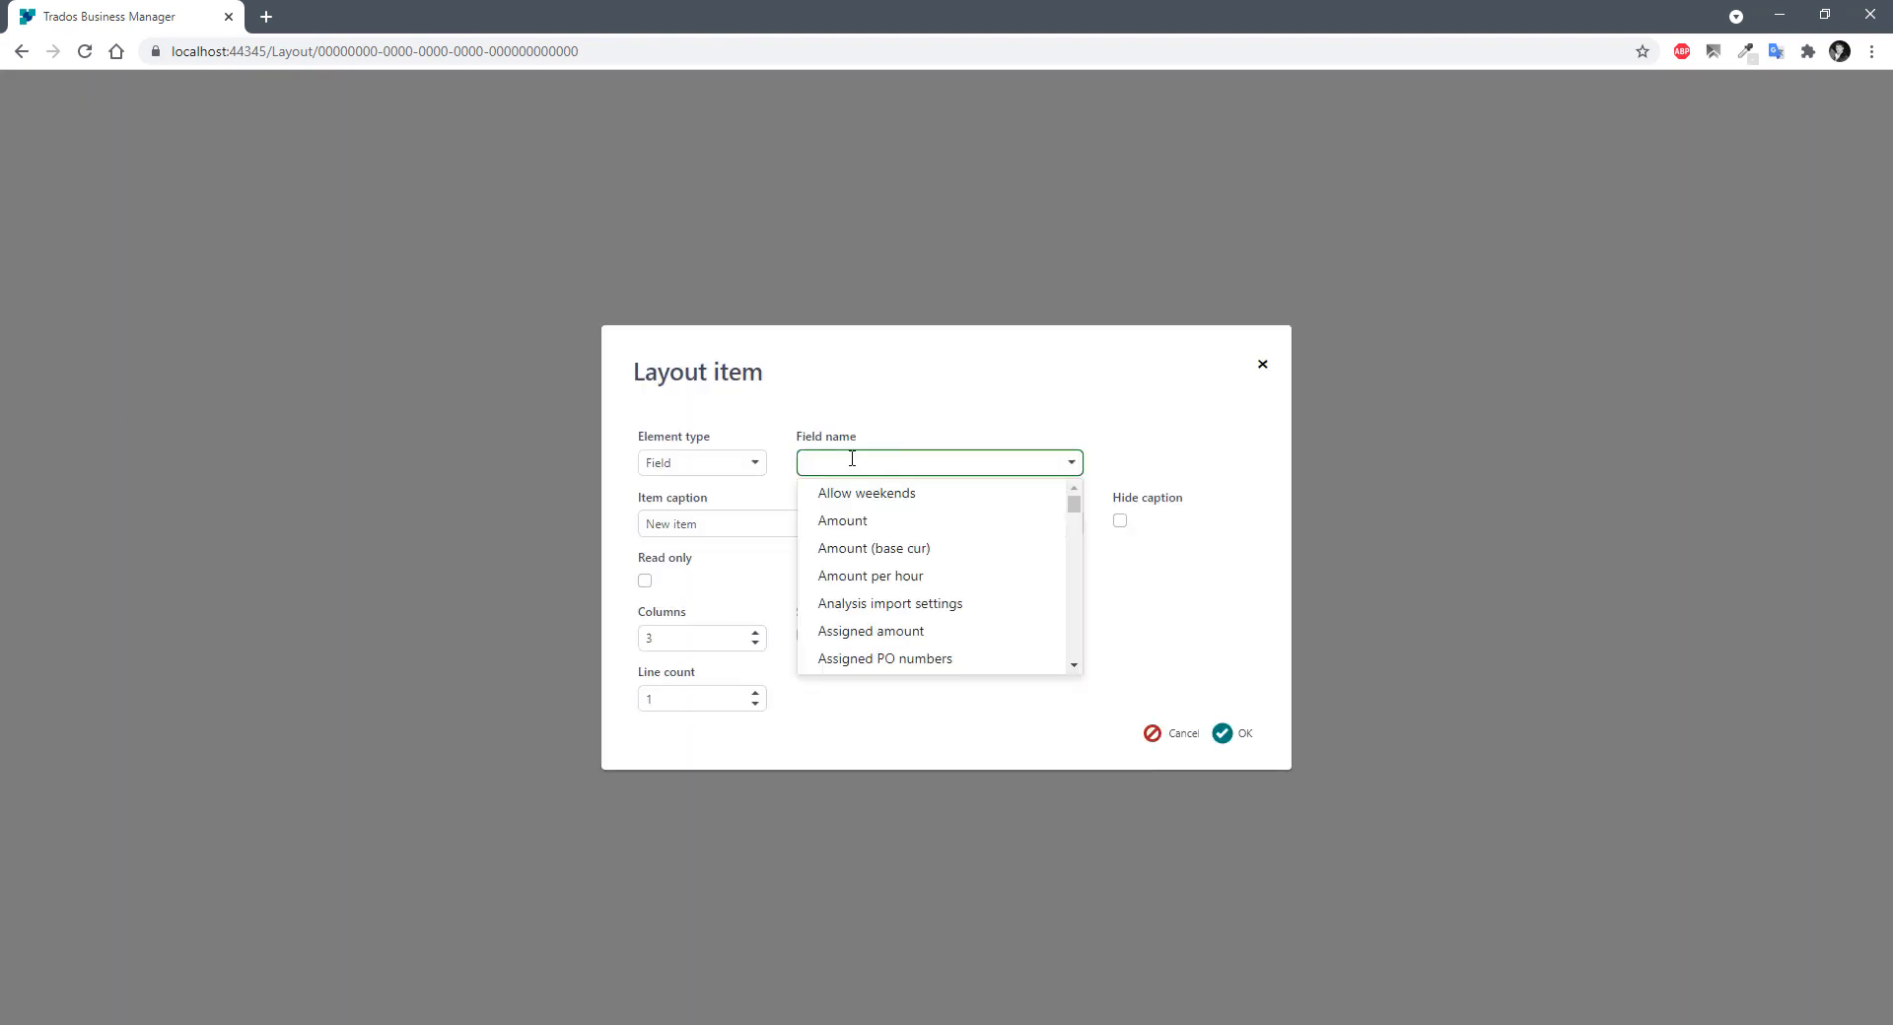
type("num")
left_click(831, 551)
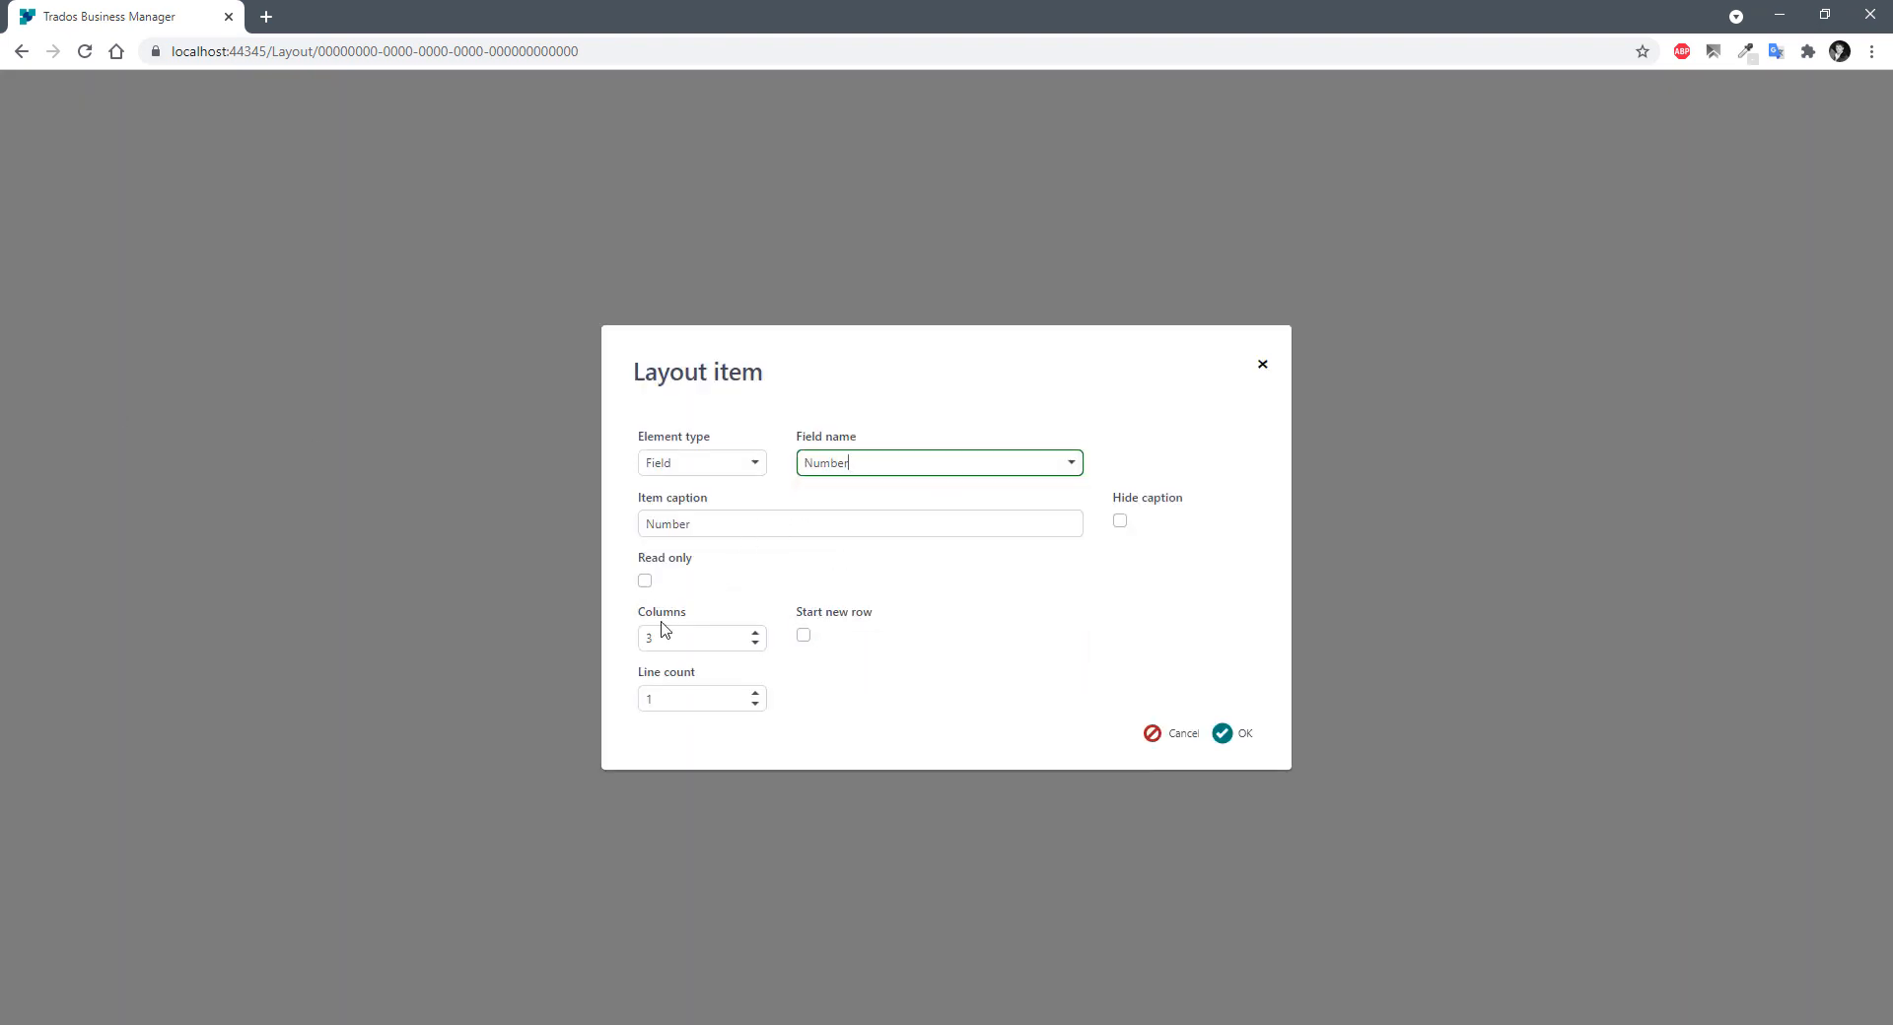
left_click(1232, 734)
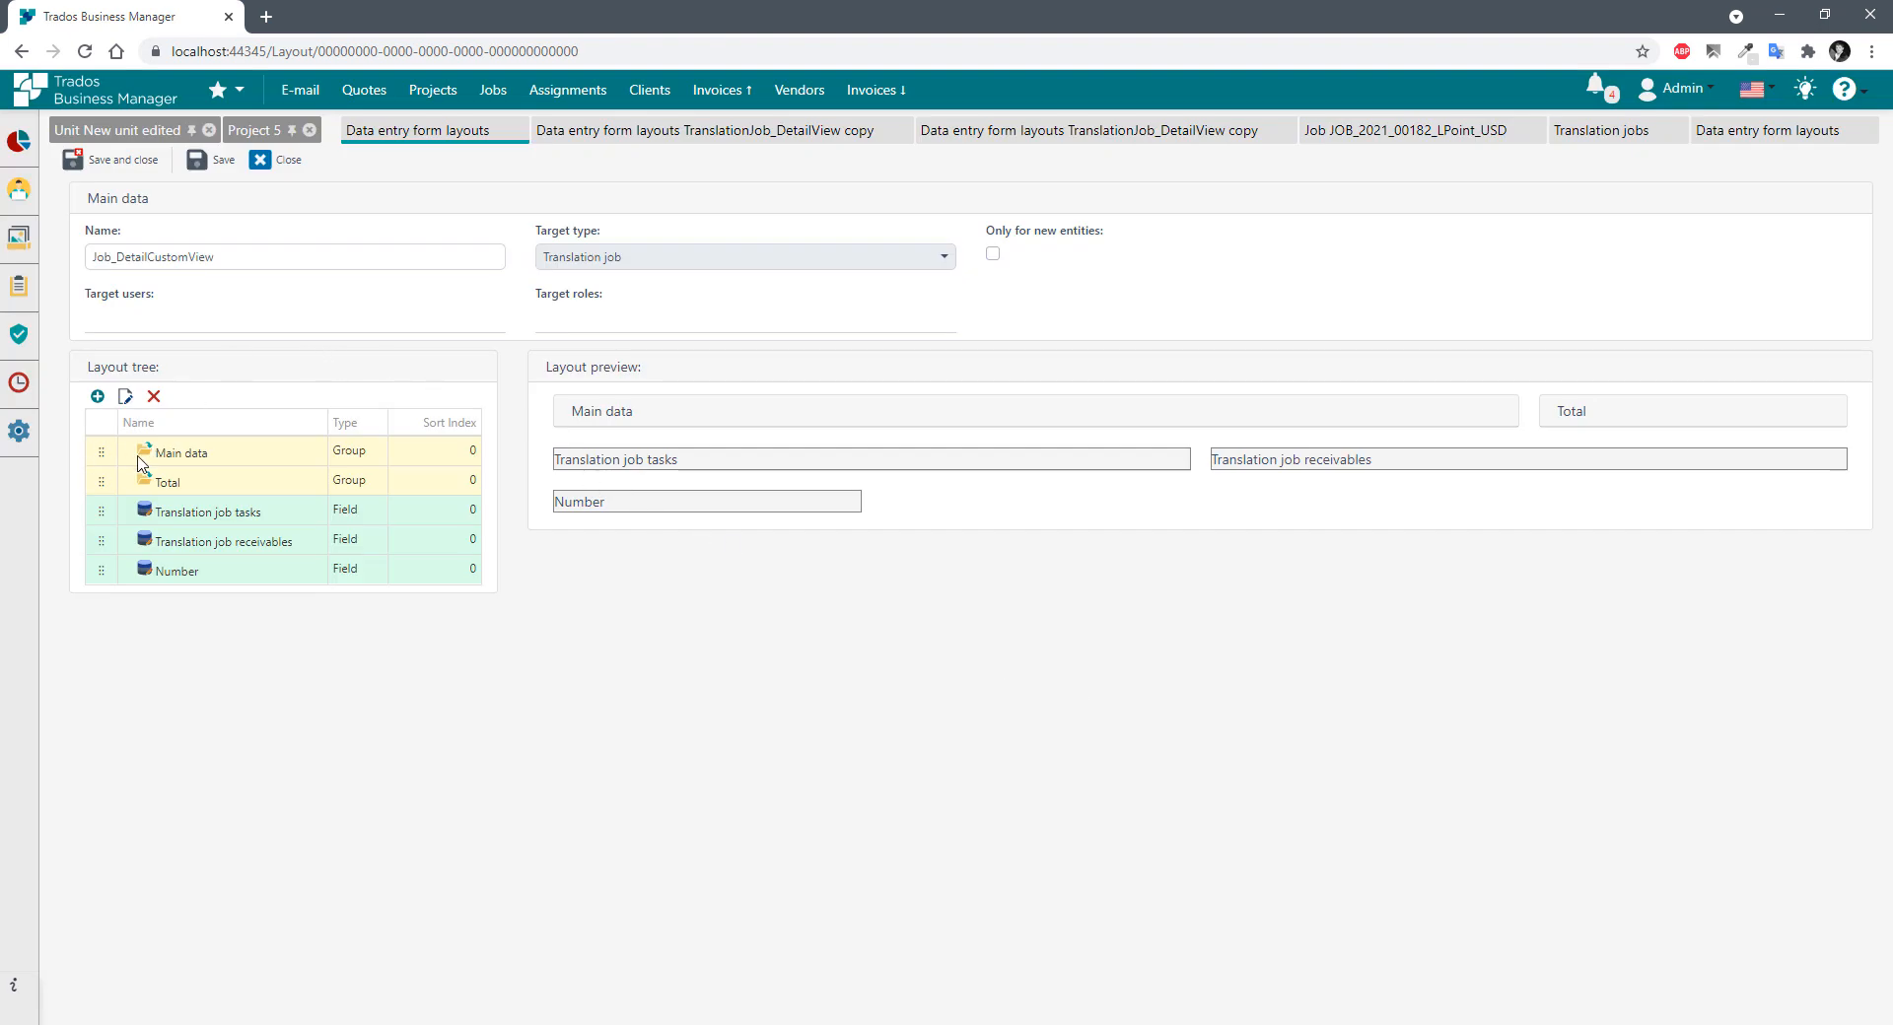
left_click_drag(134, 579, 128, 456)
left_click(126, 449)
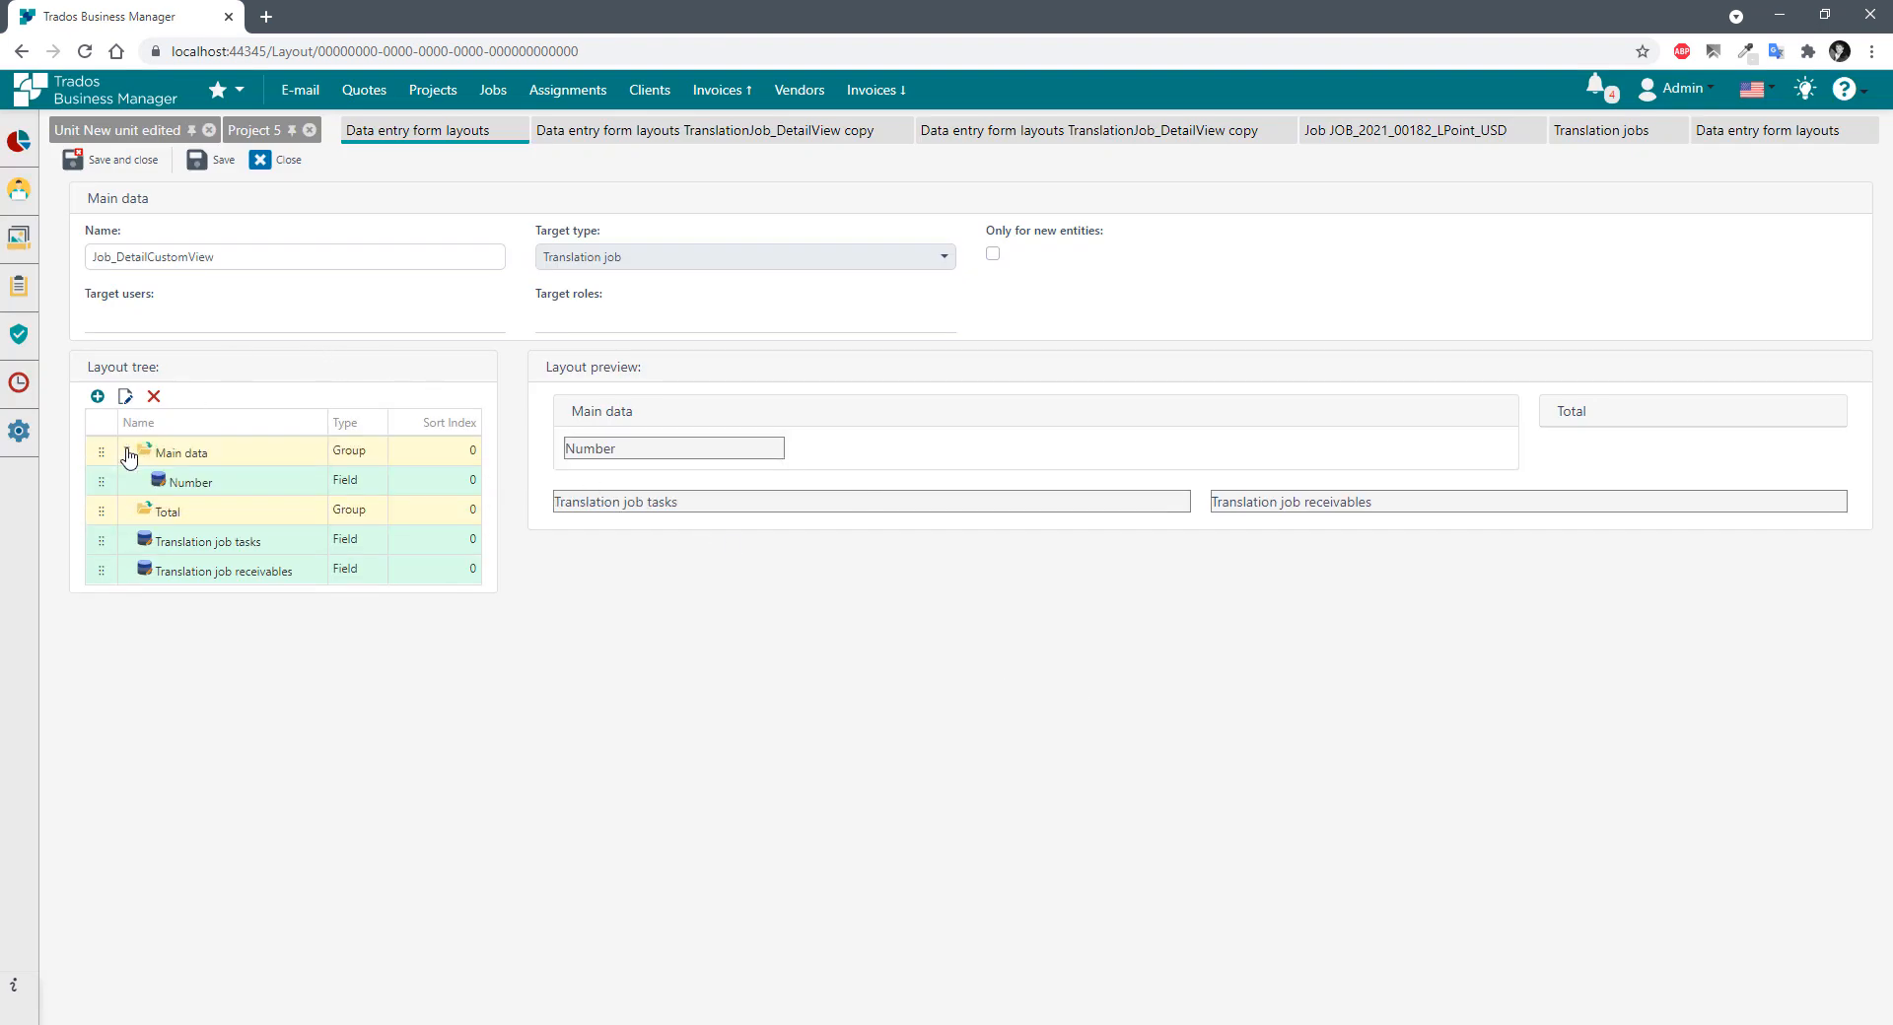
Add the Date and Deadline fields to the layout.
left_click(97, 395)
left_click(865, 462)
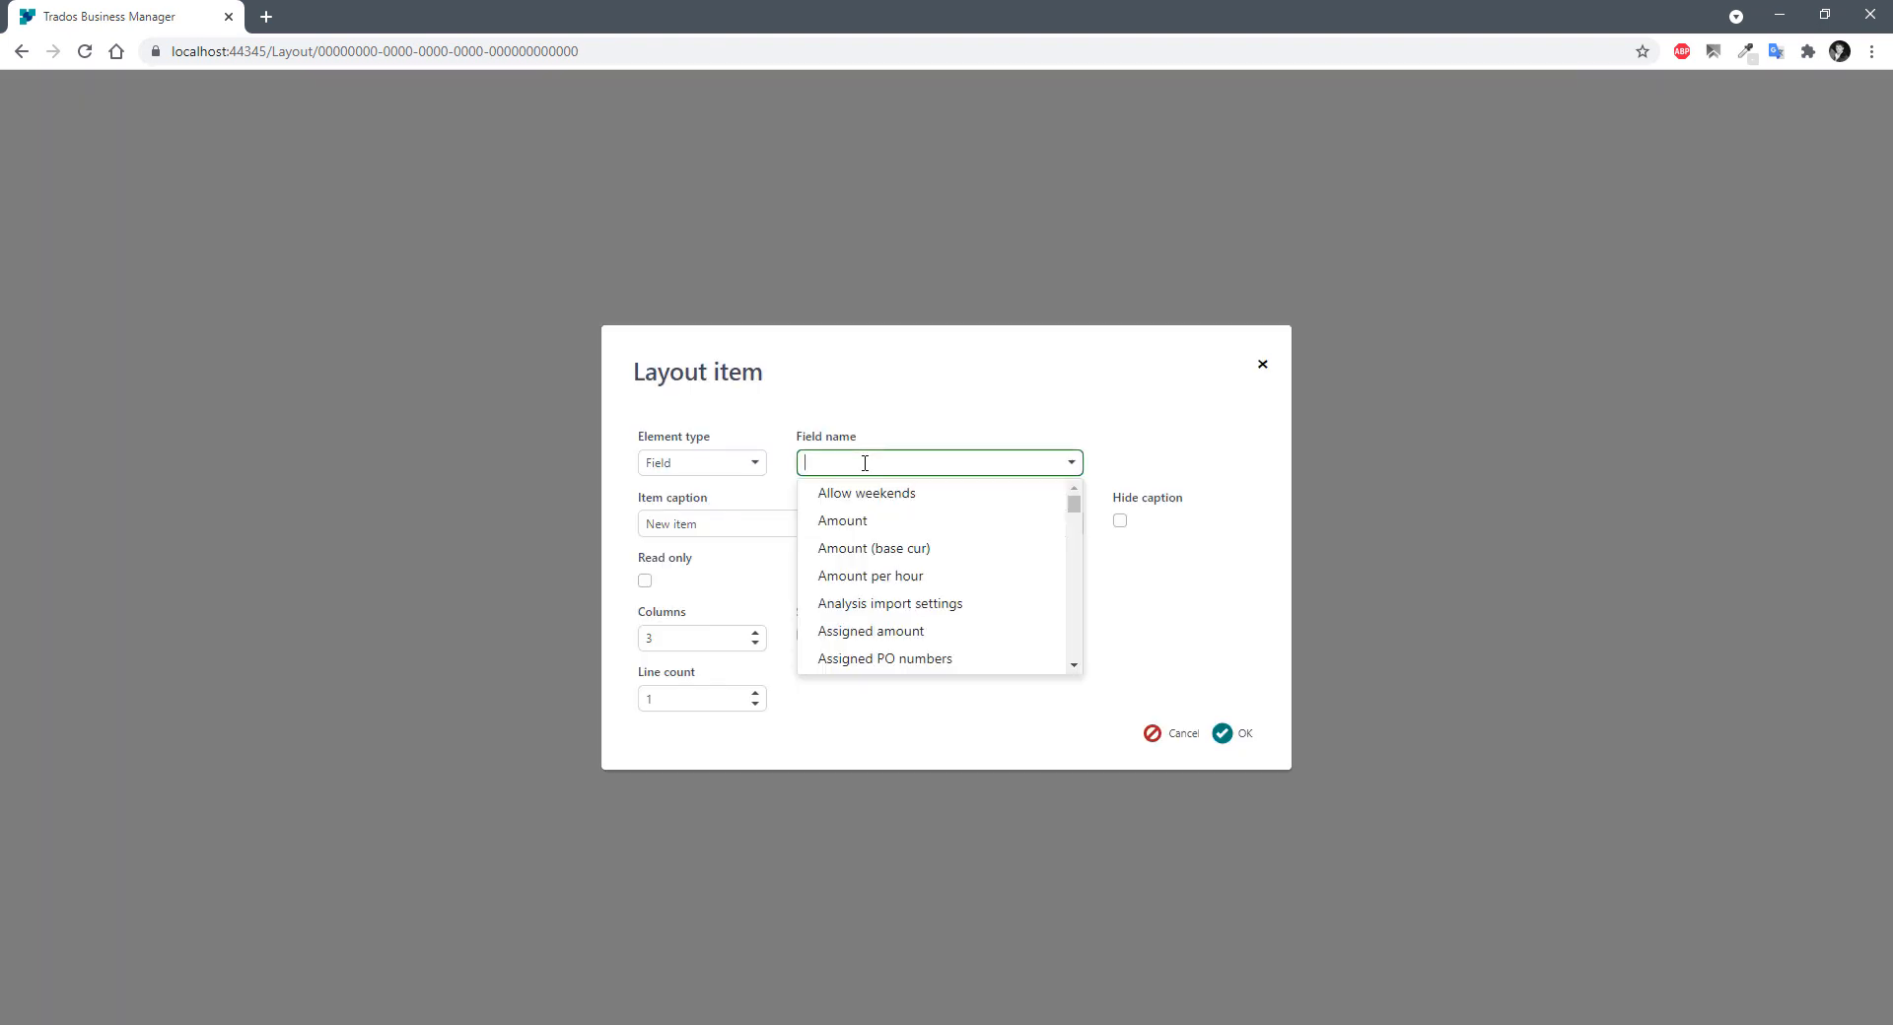
type("date")
left_click(858, 496)
left_click(1228, 734)
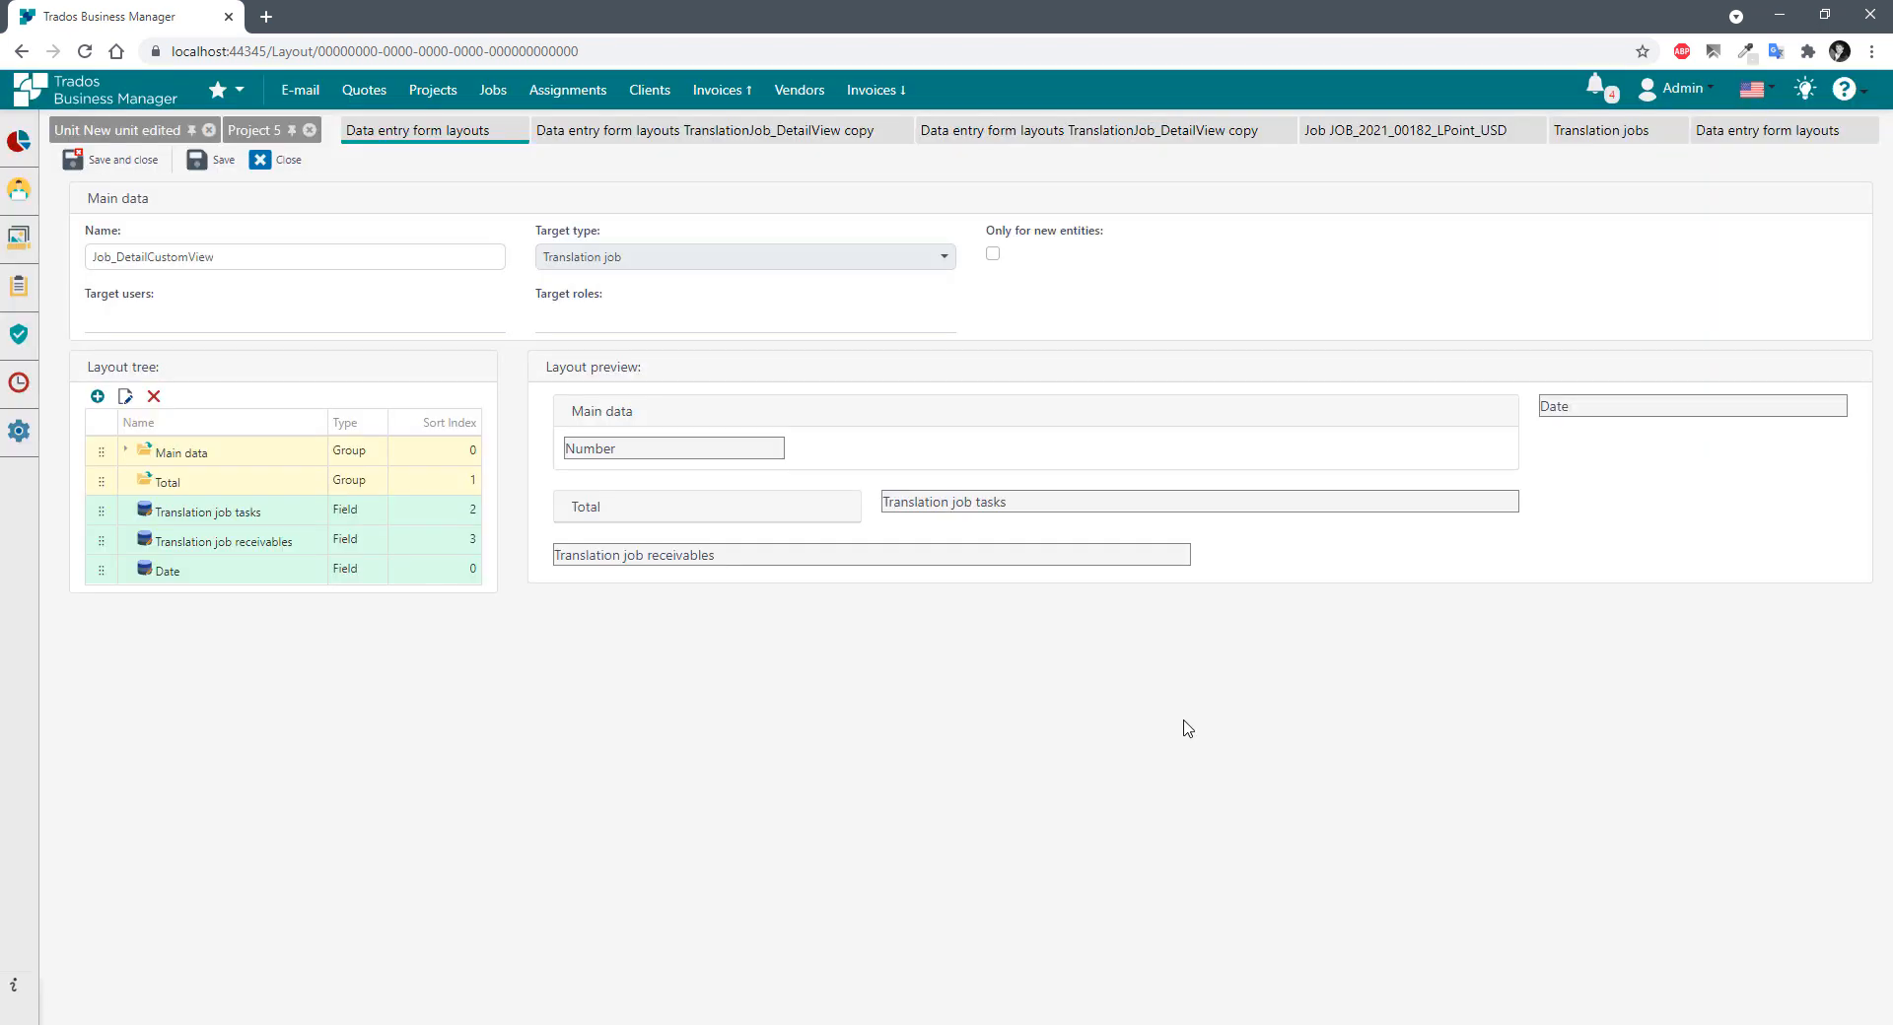
left_click(97, 396)
left_click(853, 463)
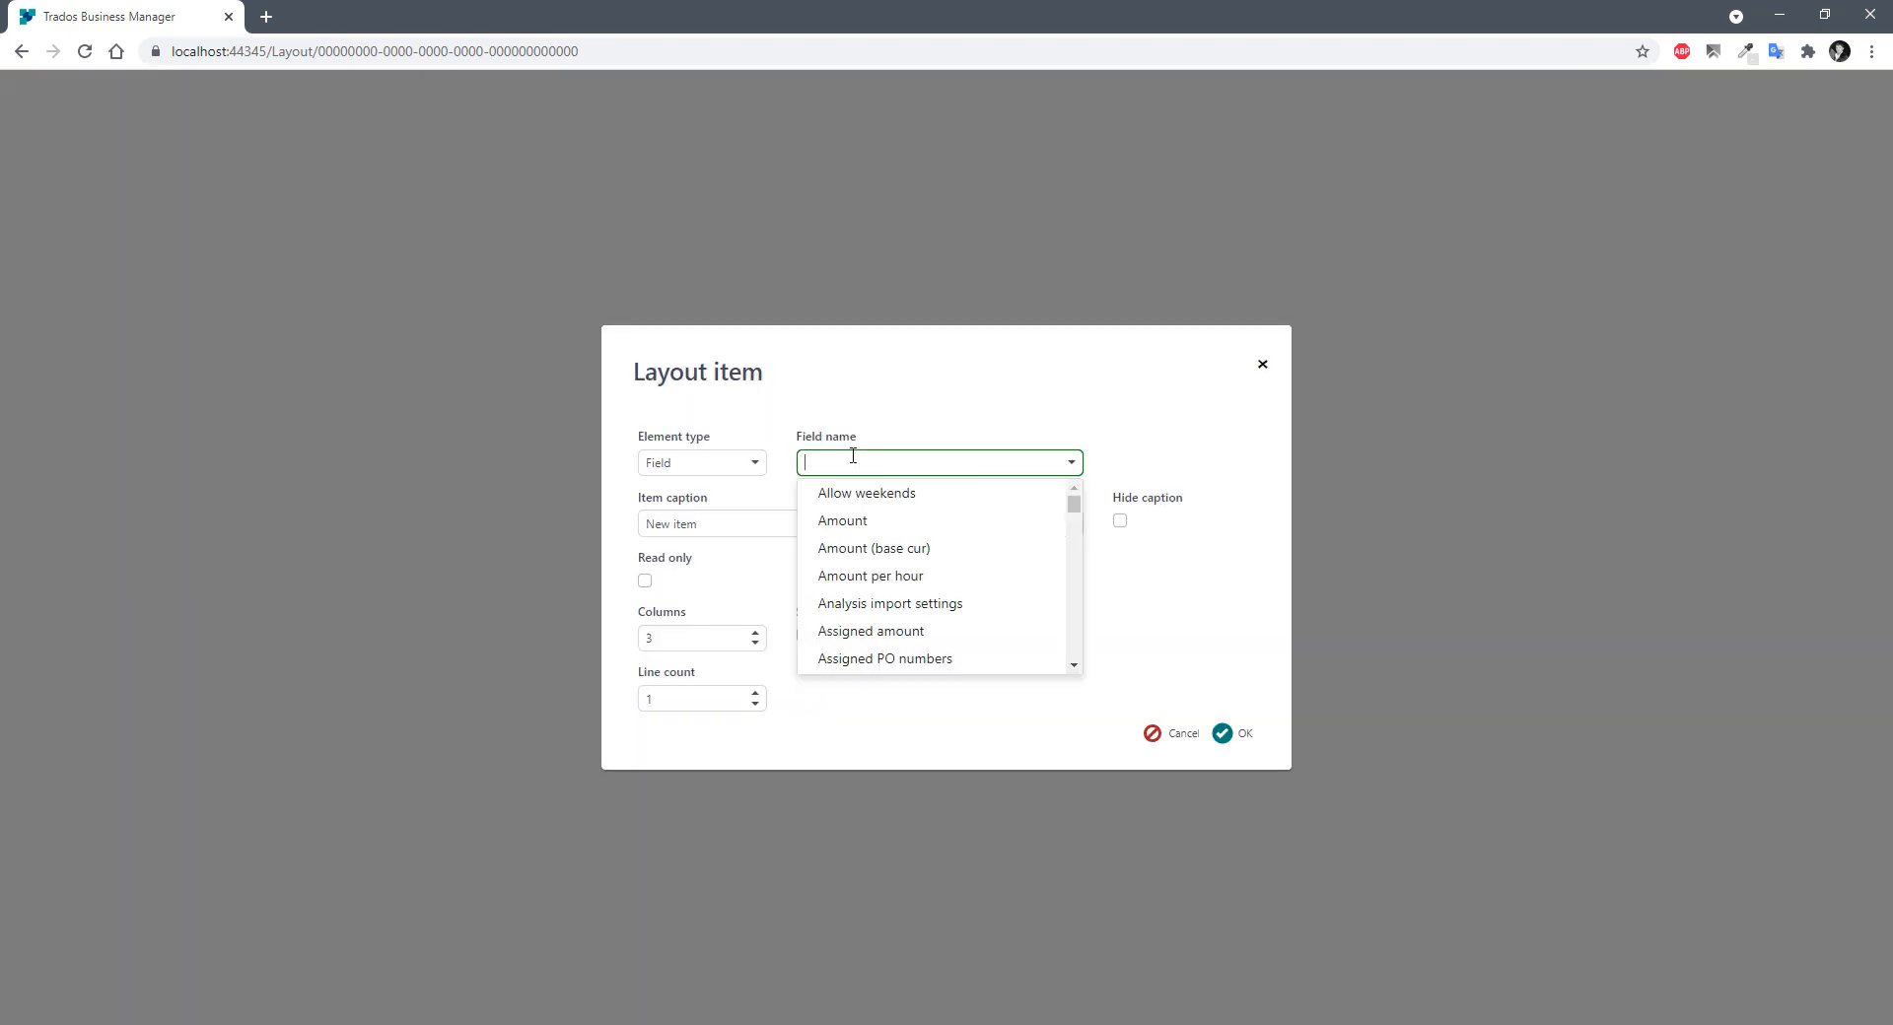
type("dea")
left_click(858, 494)
left_click(1236, 735)
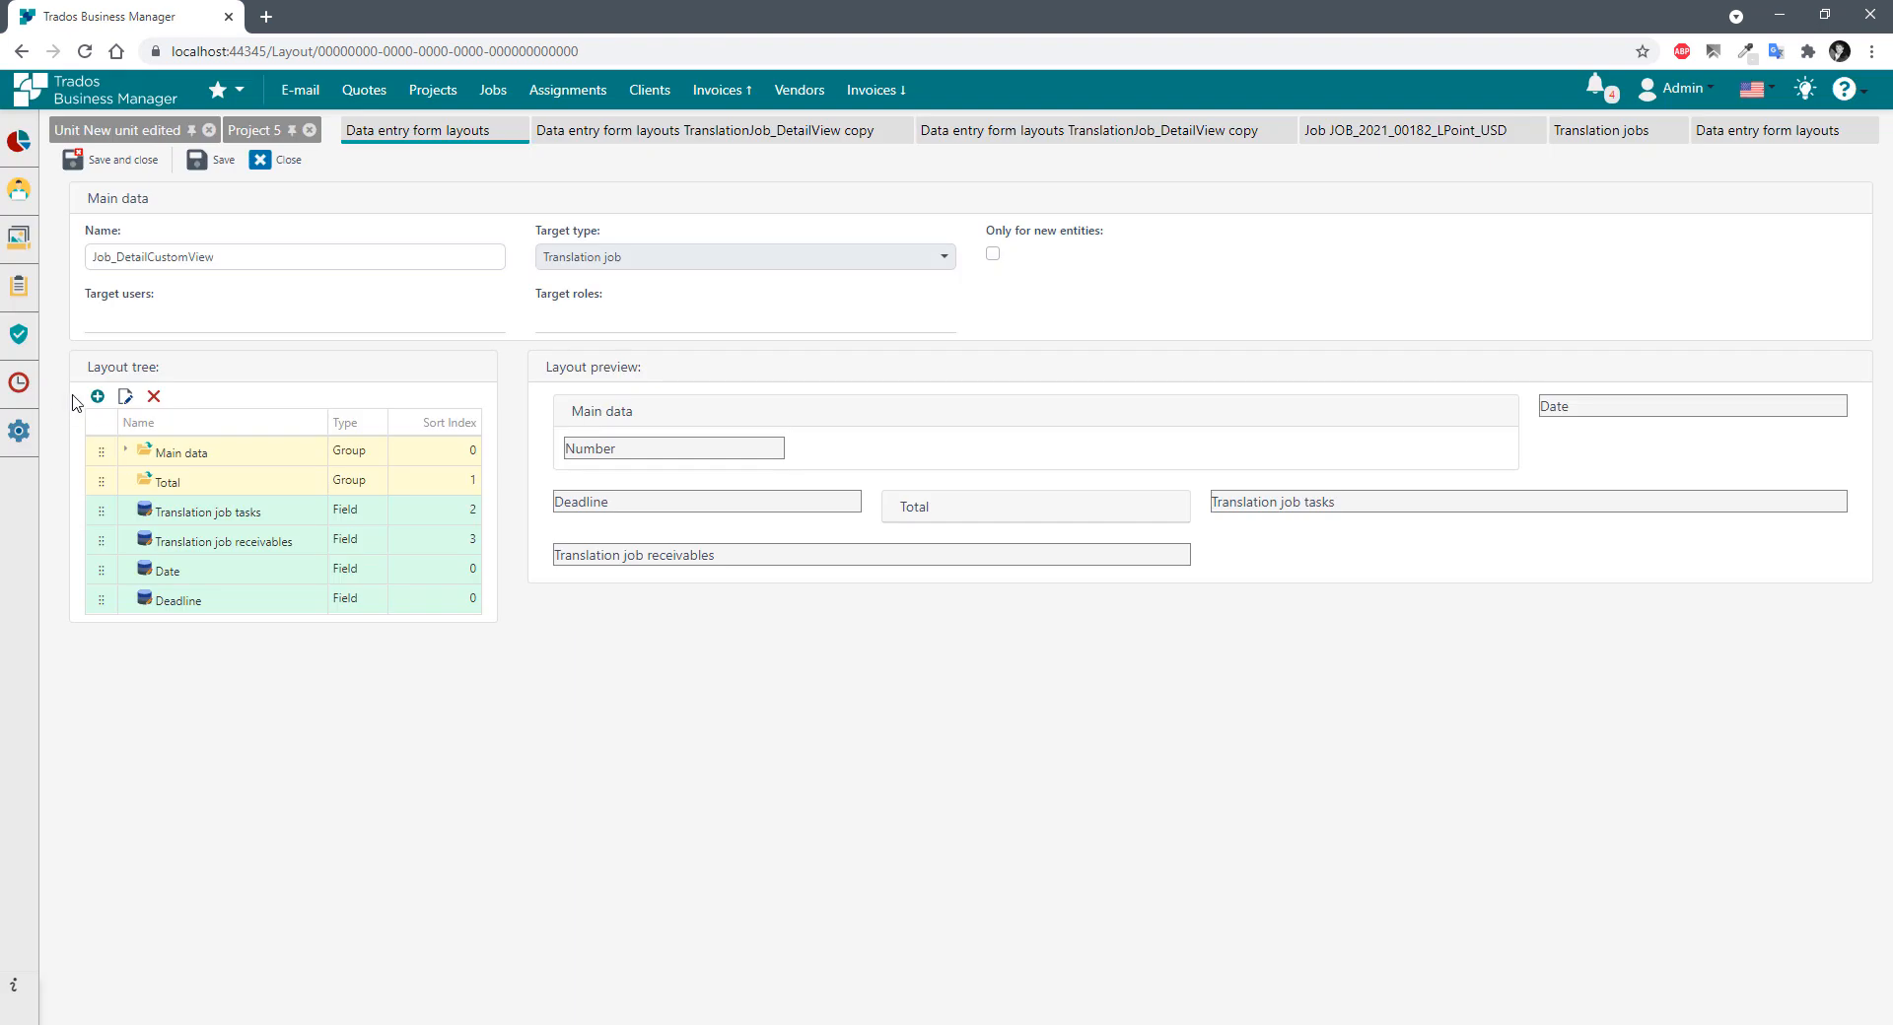
Add the Client and PM fields to the layout.
left_click(98, 397)
left_click(1174, 732)
left_click(101, 396)
left_click(846, 465)
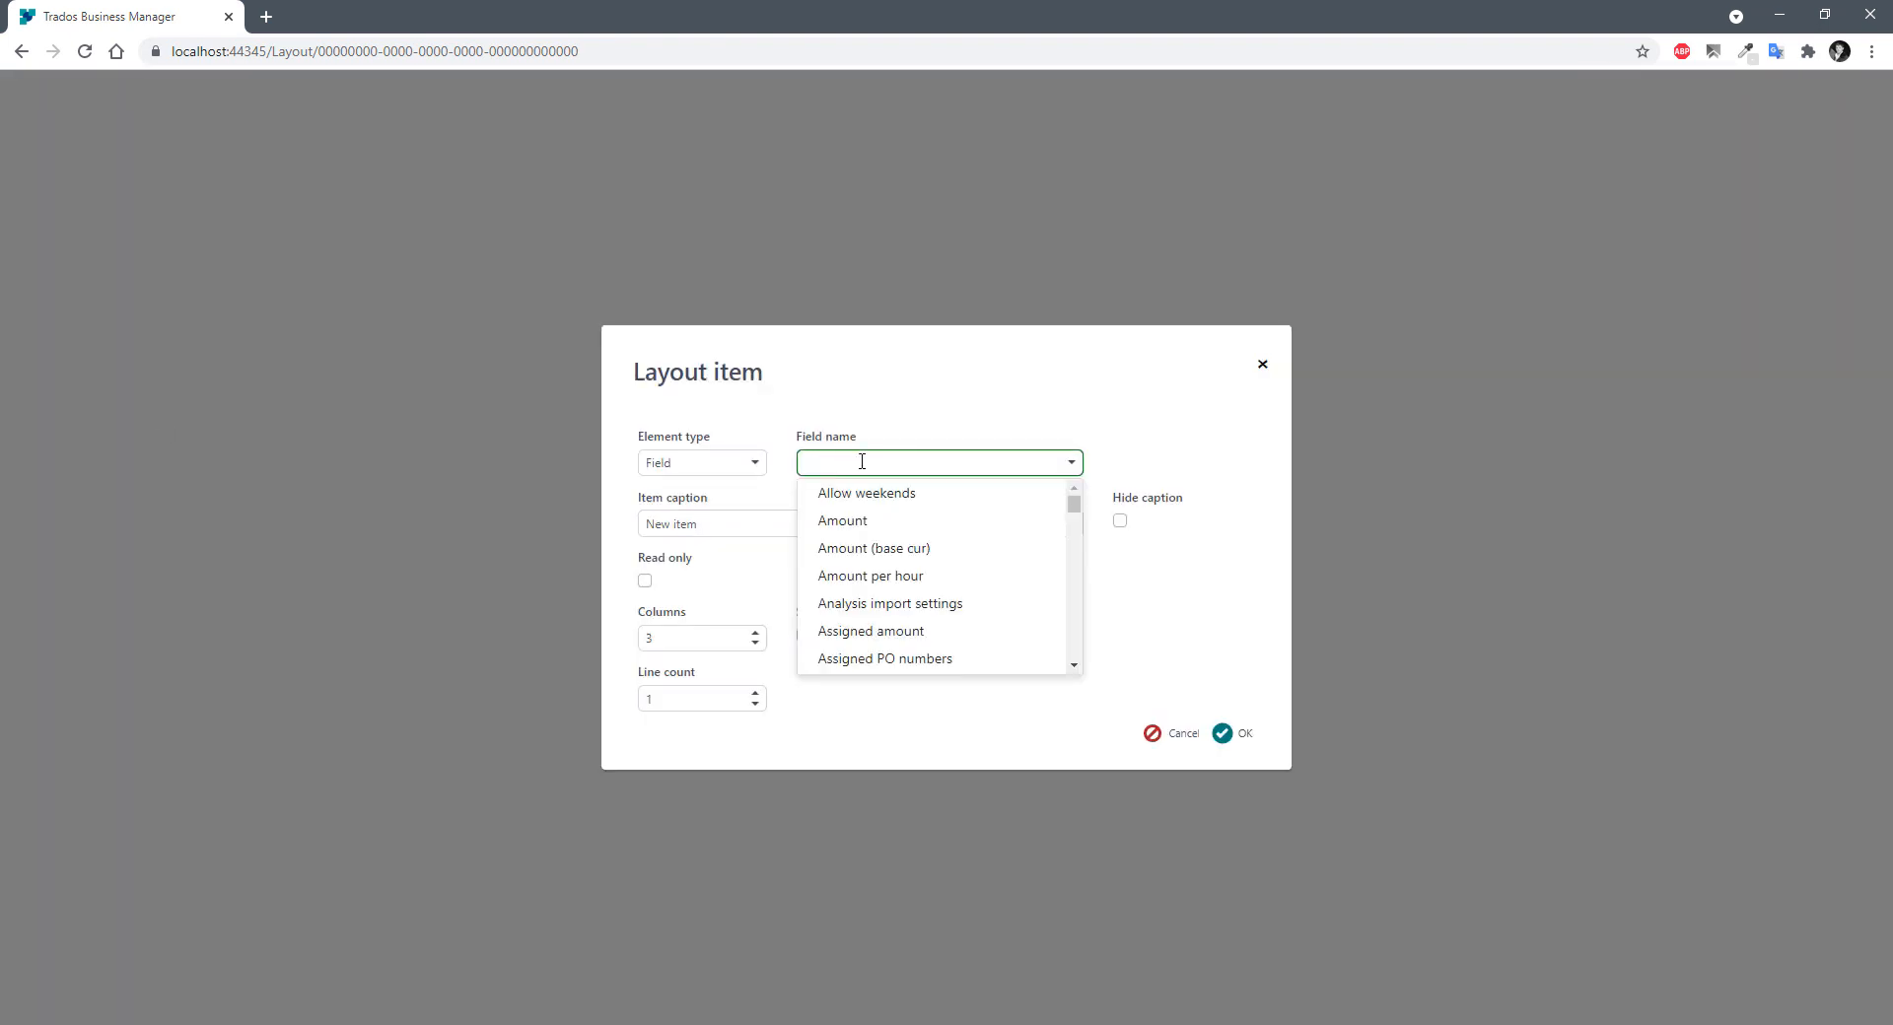
type("clie")
key("Down")
key("Return")
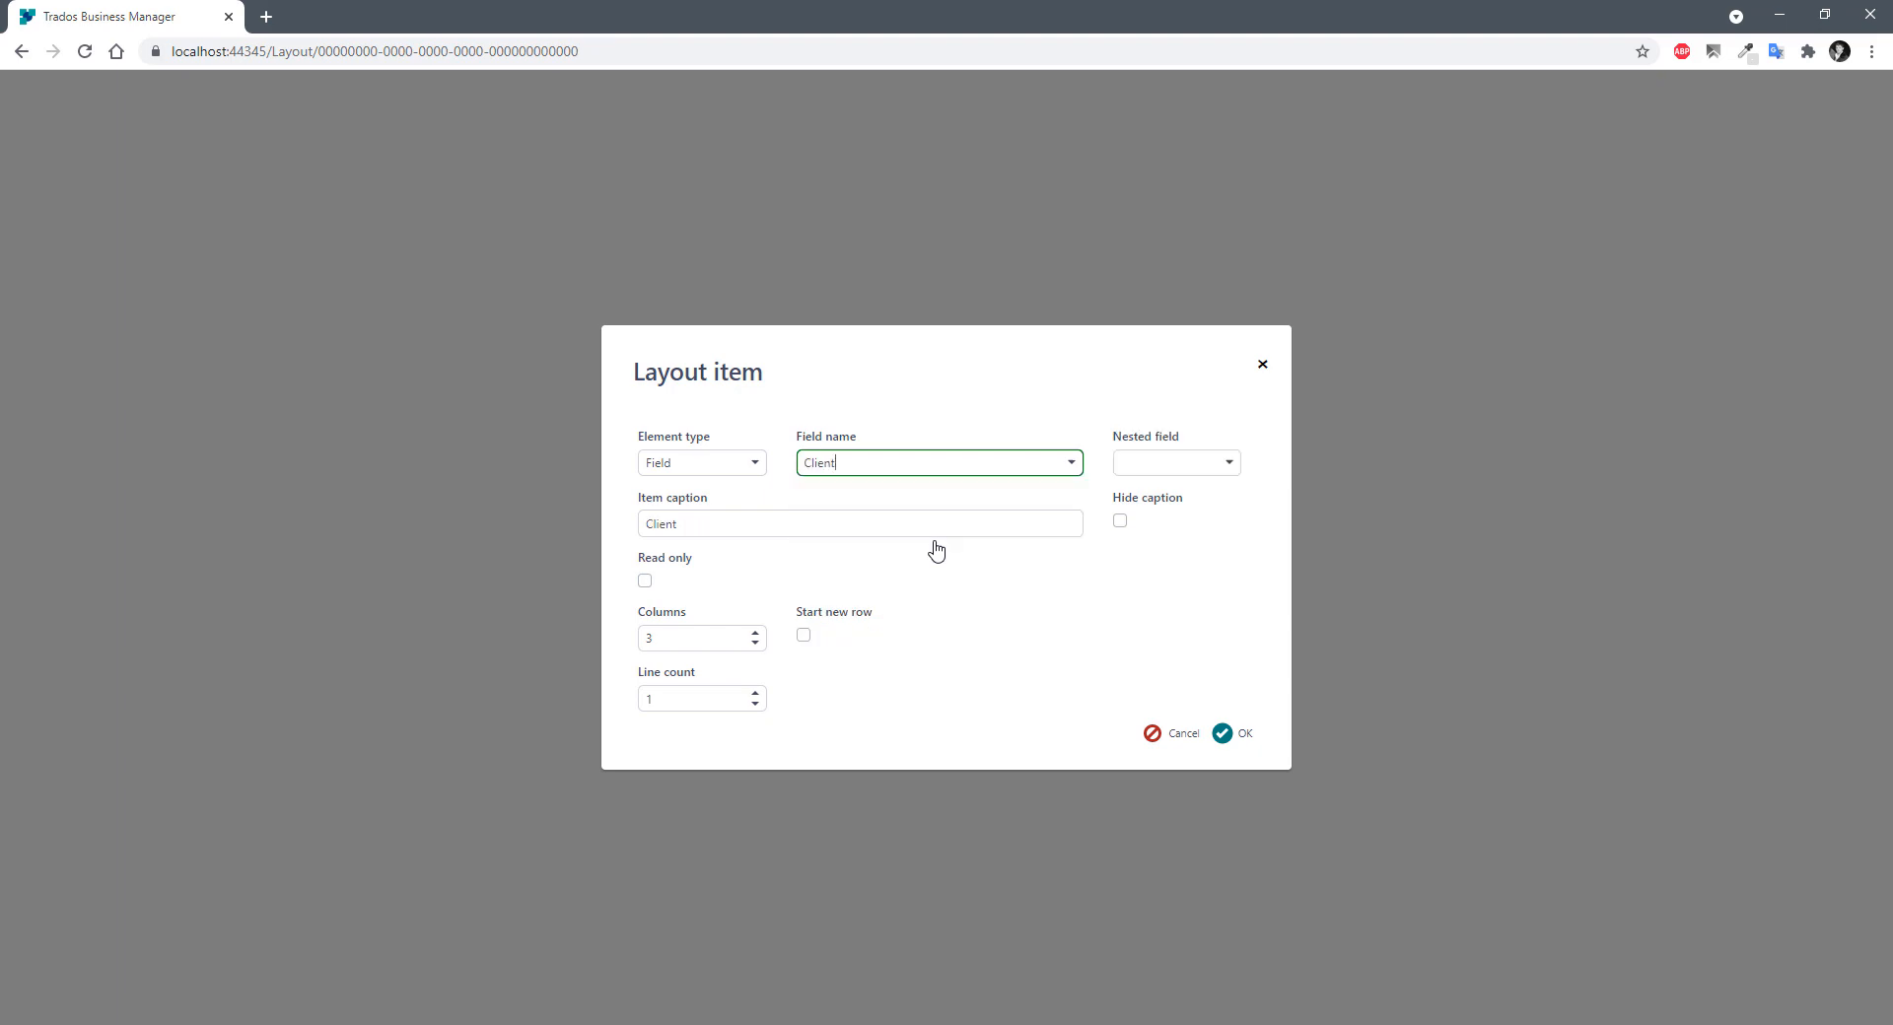
left_click(1225, 733)
left_click(97, 396)
left_click(836, 461)
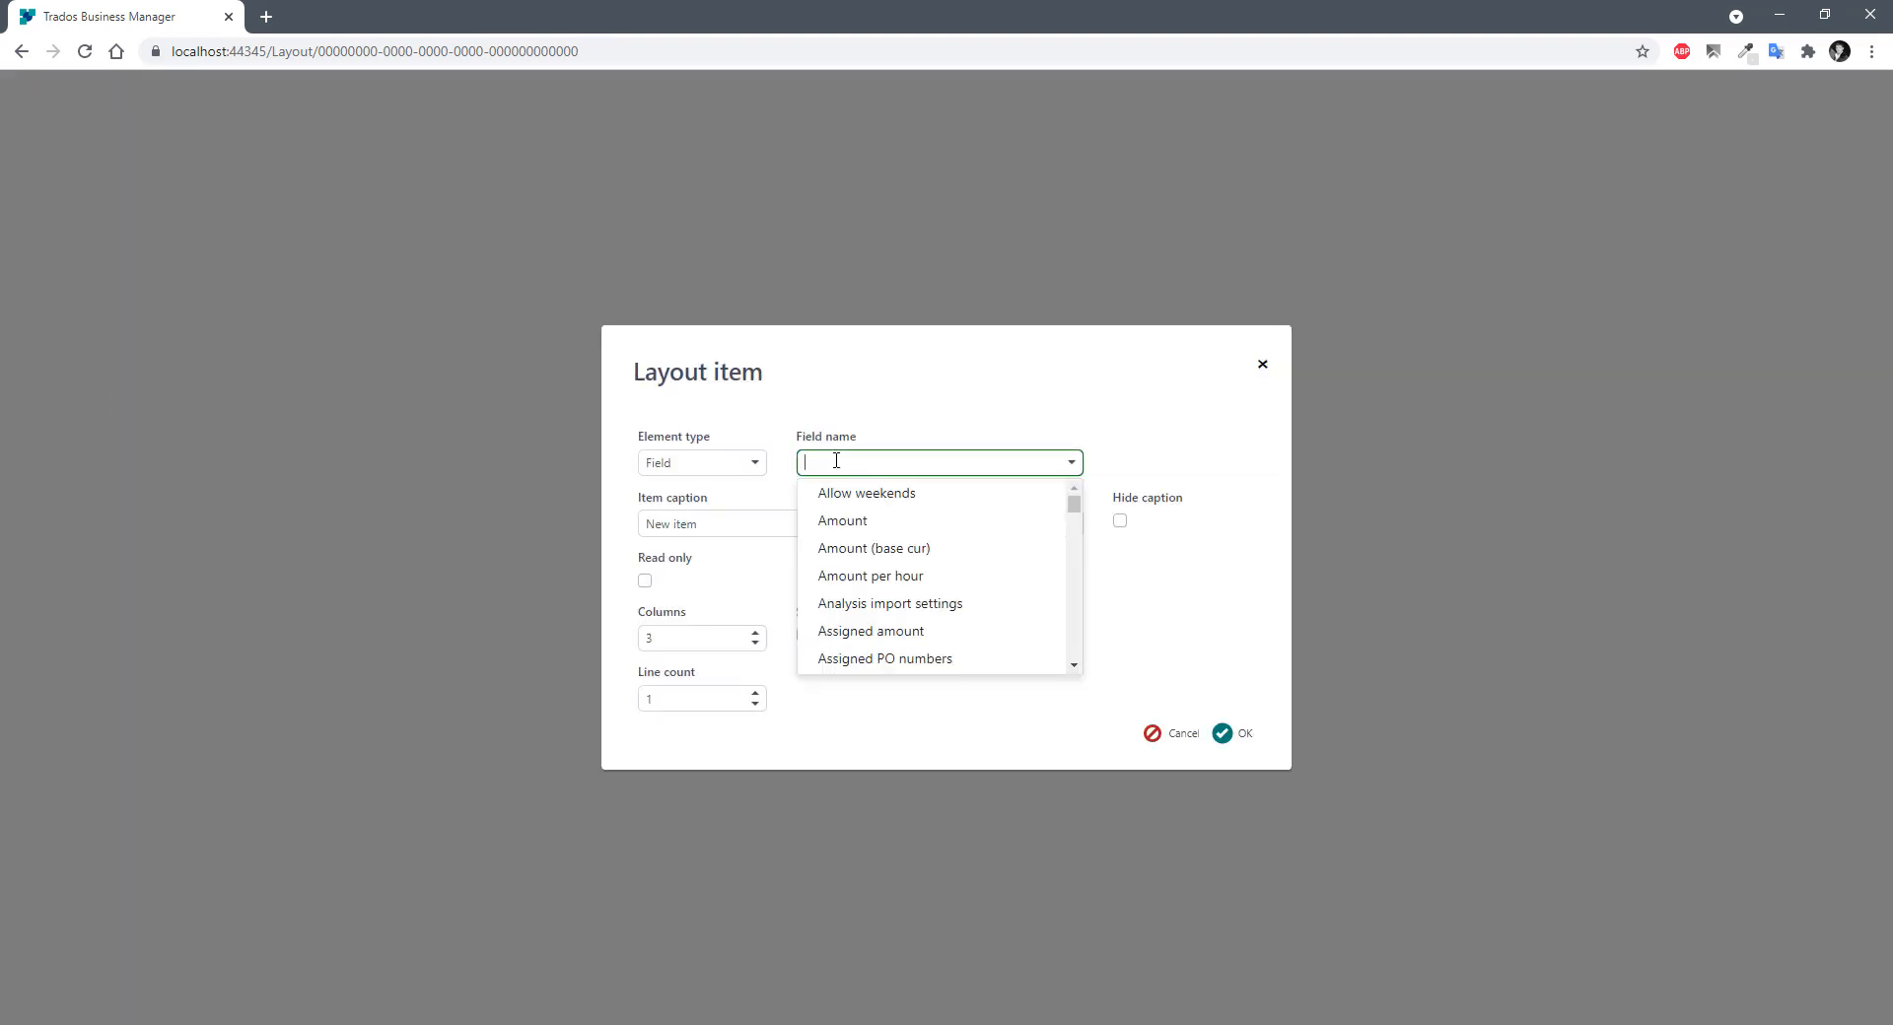
type("pm")
left_click(824, 494)
left_click(1228, 734)
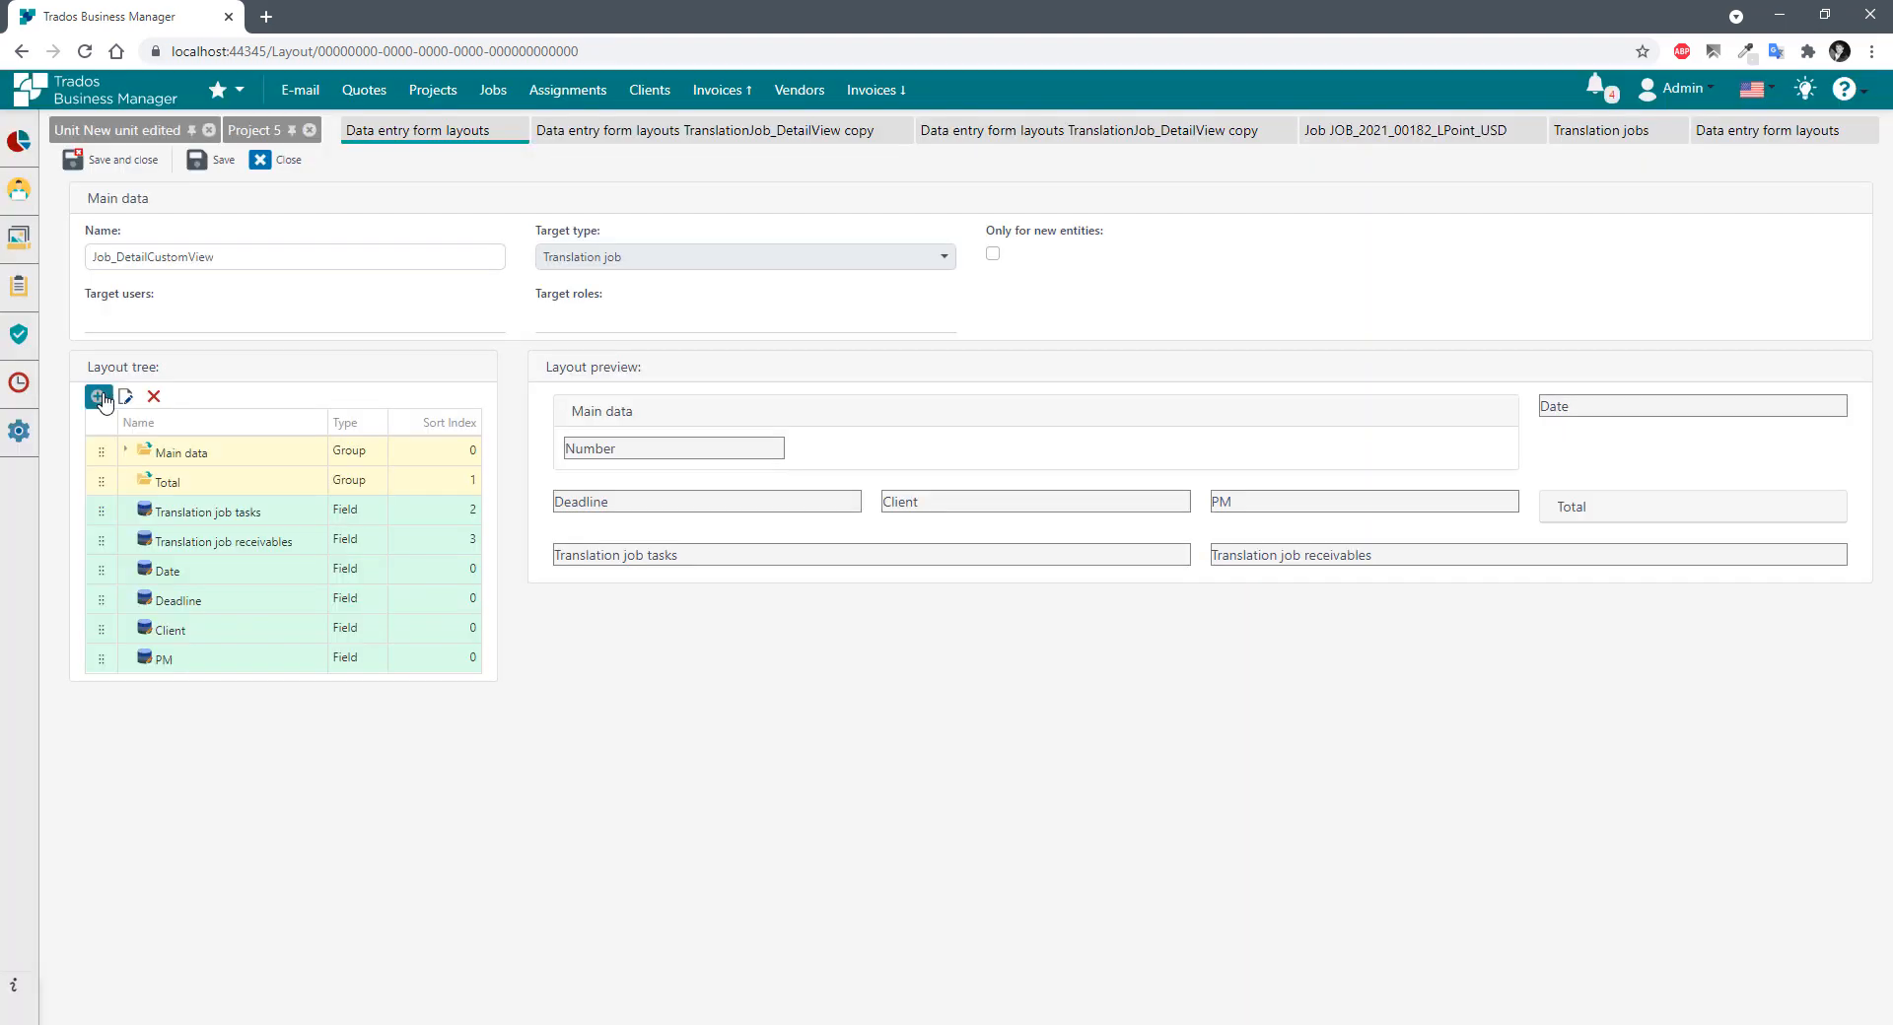
Add the PO number and PO date fields to the layout.
left_click(98, 396)
left_click(857, 462)
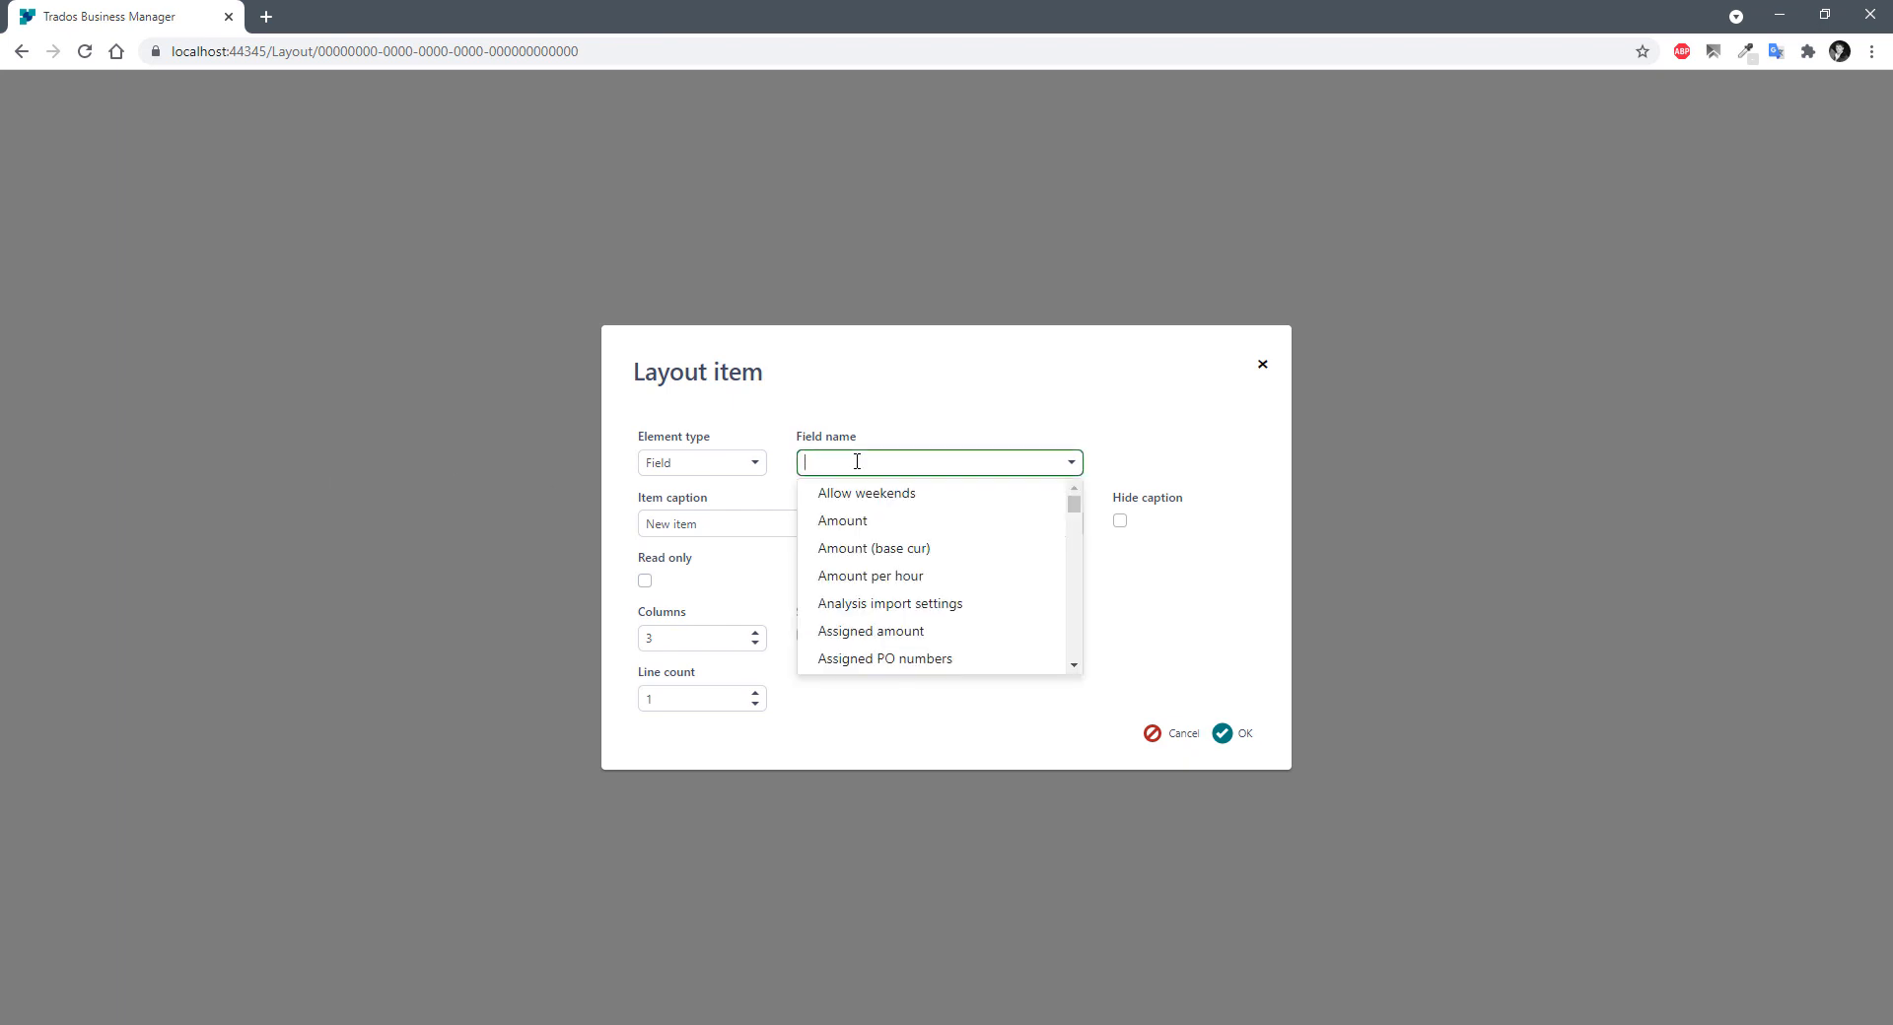
type("po")
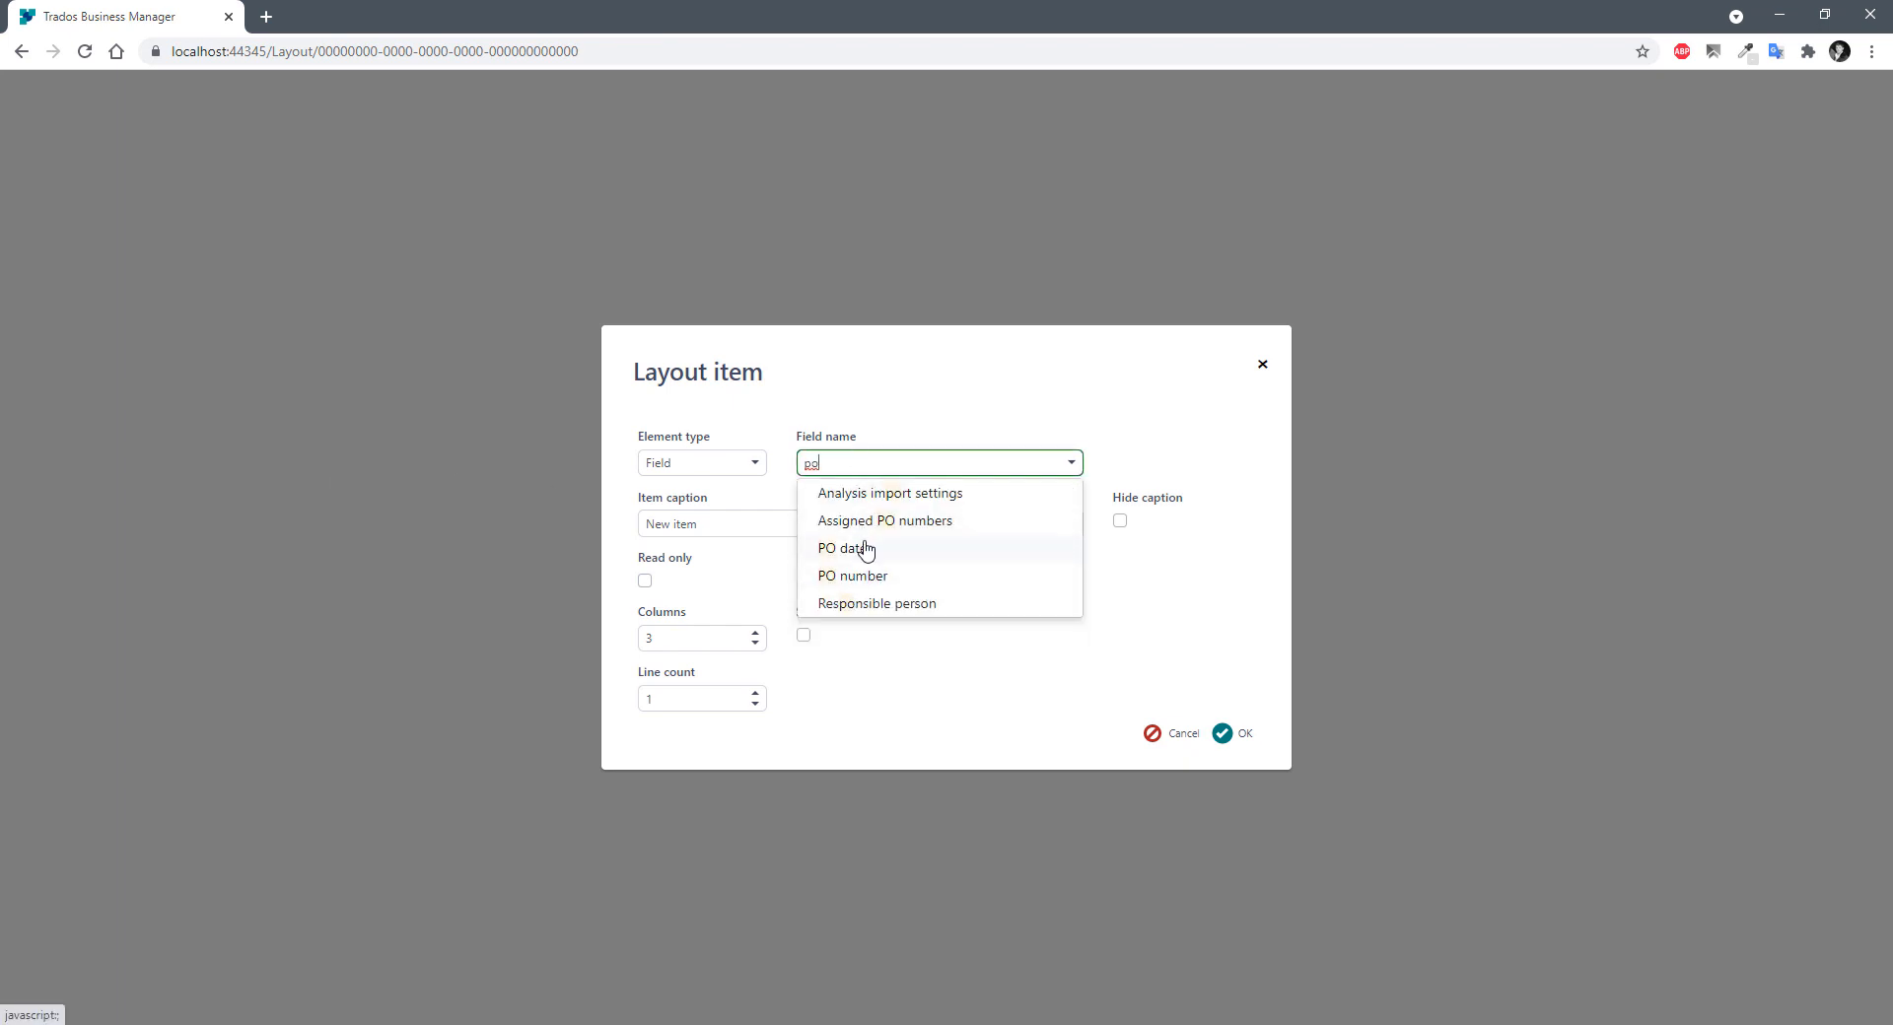
left_click(858, 574)
left_click(1232, 735)
mouse_move(24, 384)
left_click(98, 396)
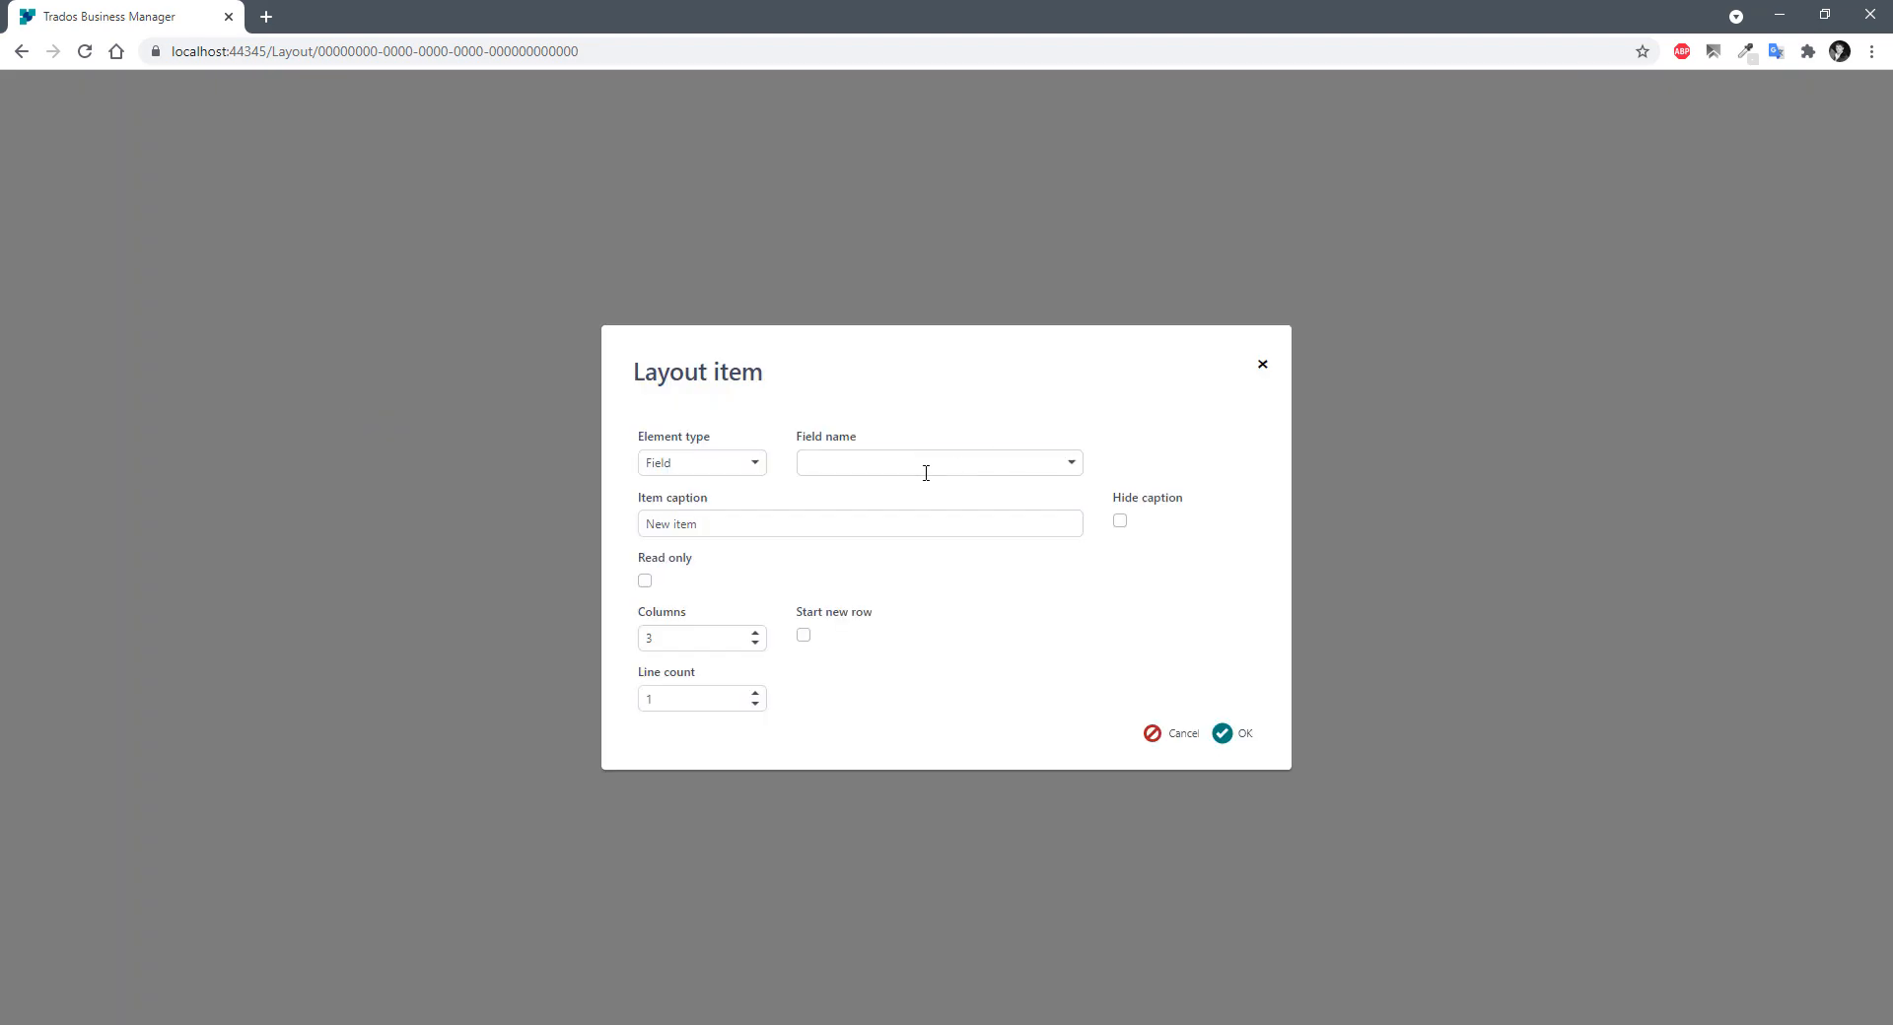
left_click(919, 466)
type("po date")
key("Return")
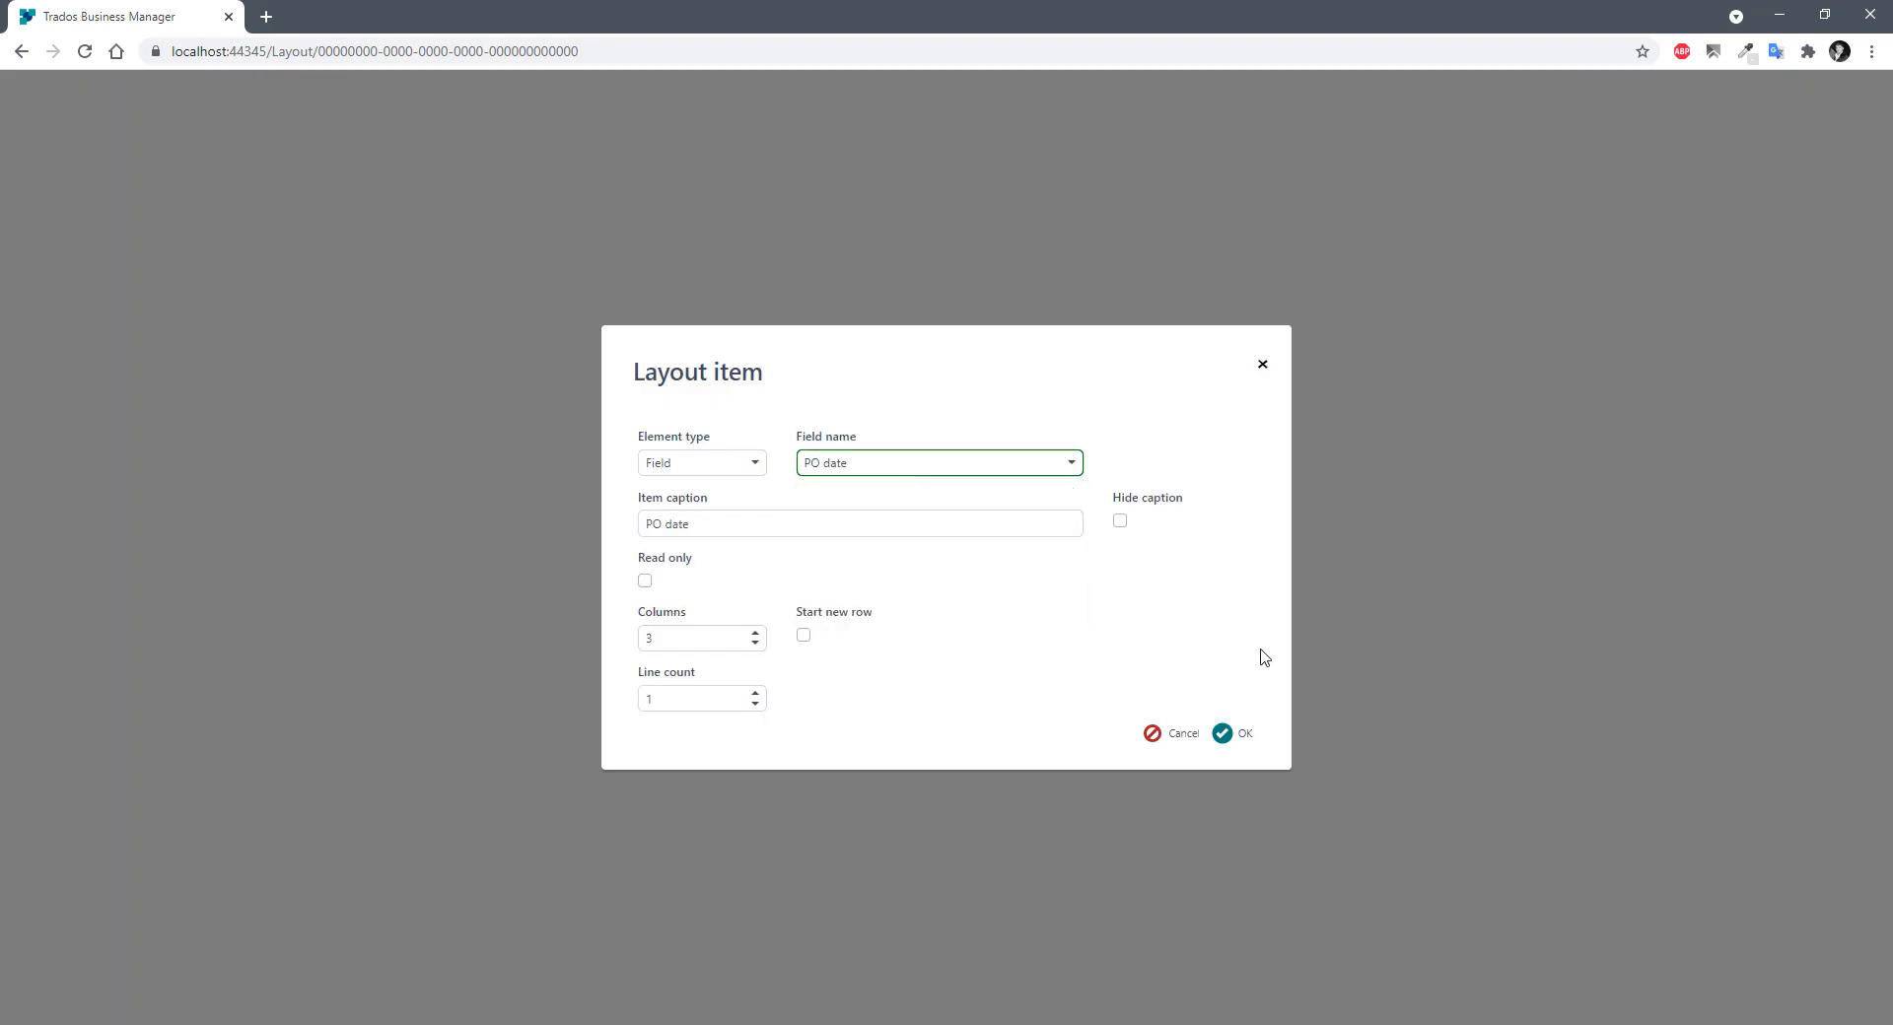
left_click(1223, 734)
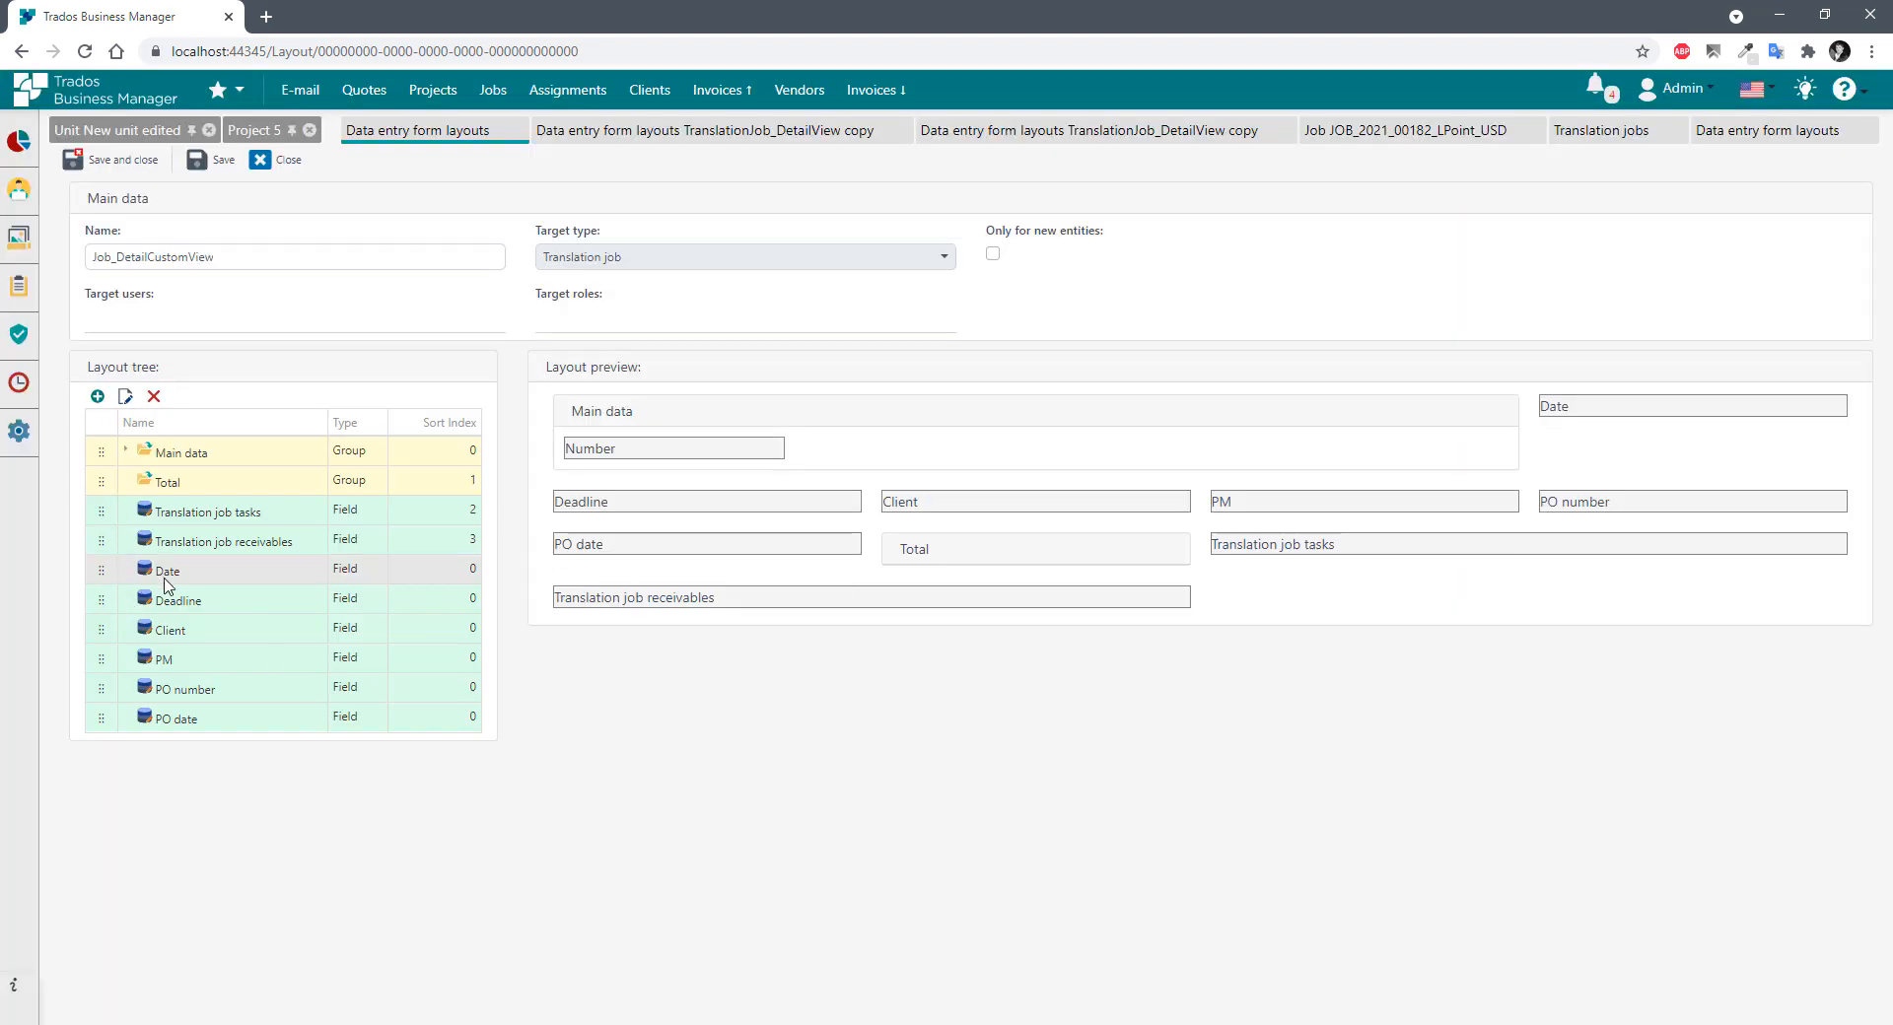
Move Date, Deadline, PO number and PO date into Main data, then add Average volume.
left_click_drag(101, 569, 103, 453)
left_click_drag(101, 570, 103, 453)
left_click(97, 396)
left_click(821, 461)
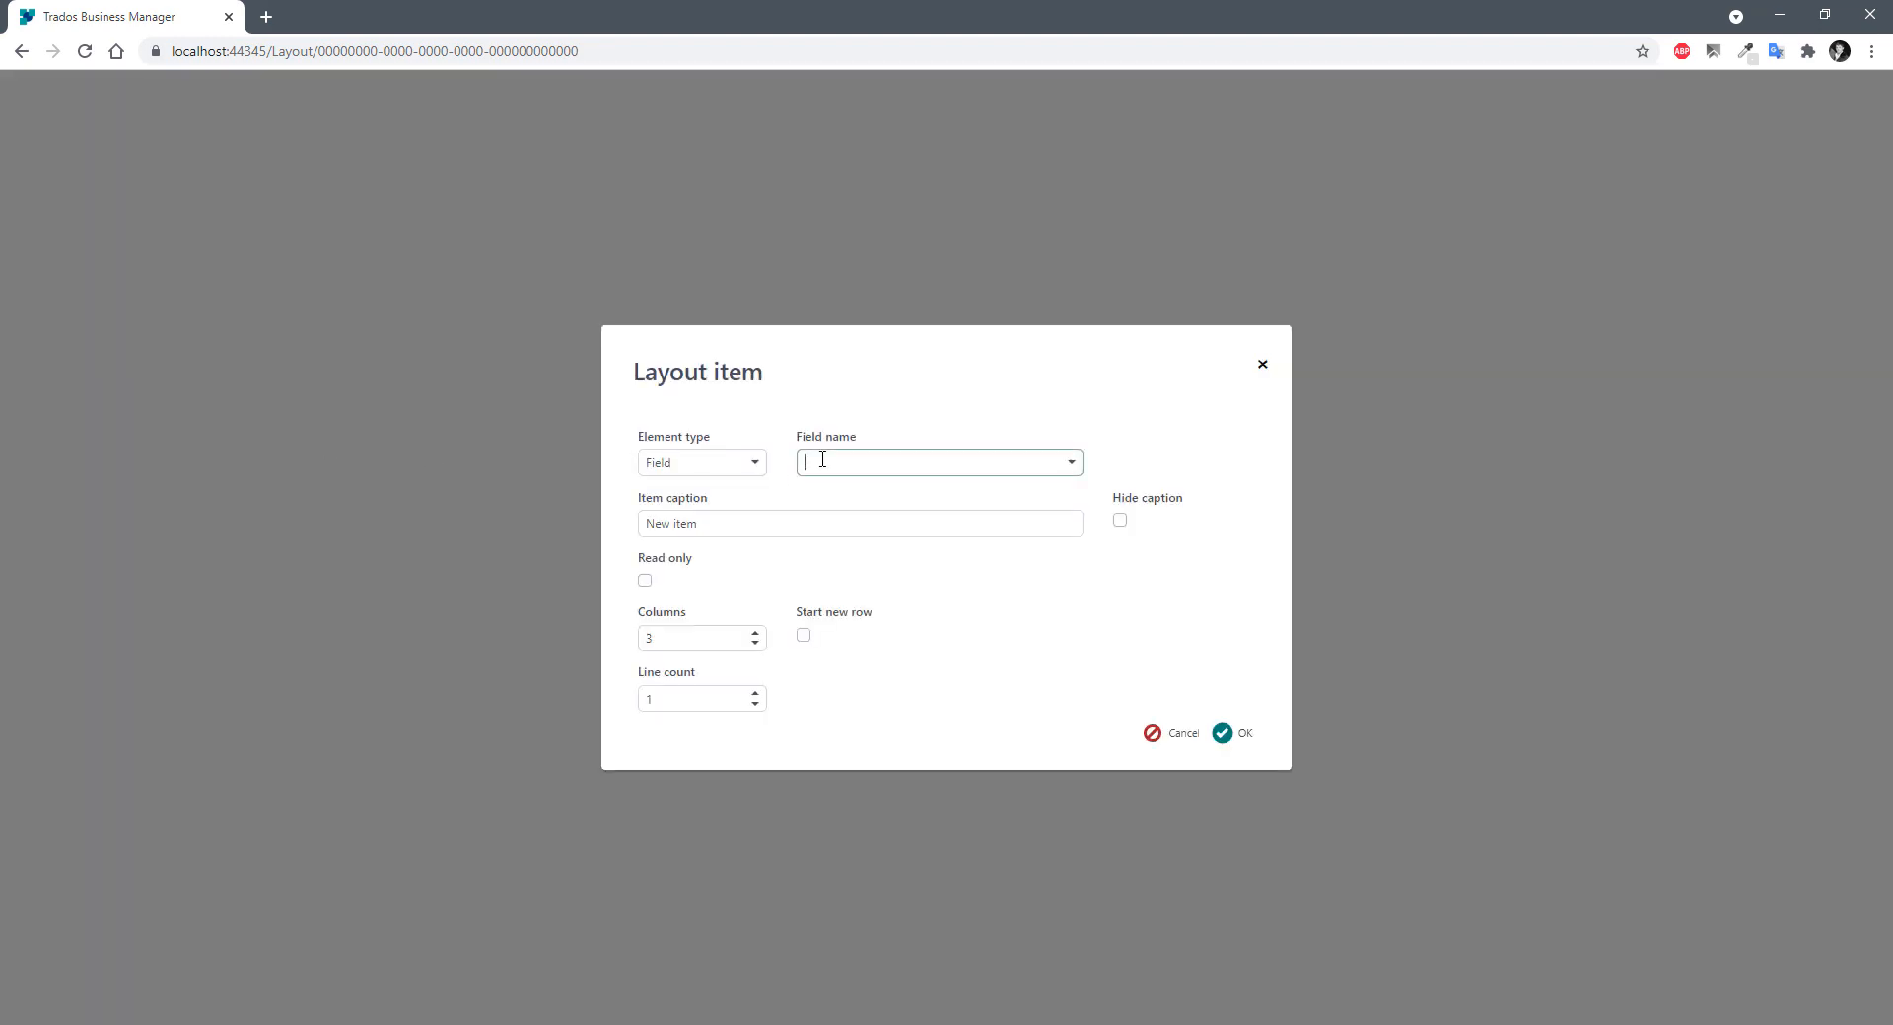
type("ave")
left_click(856, 494)
left_click(1227, 733)
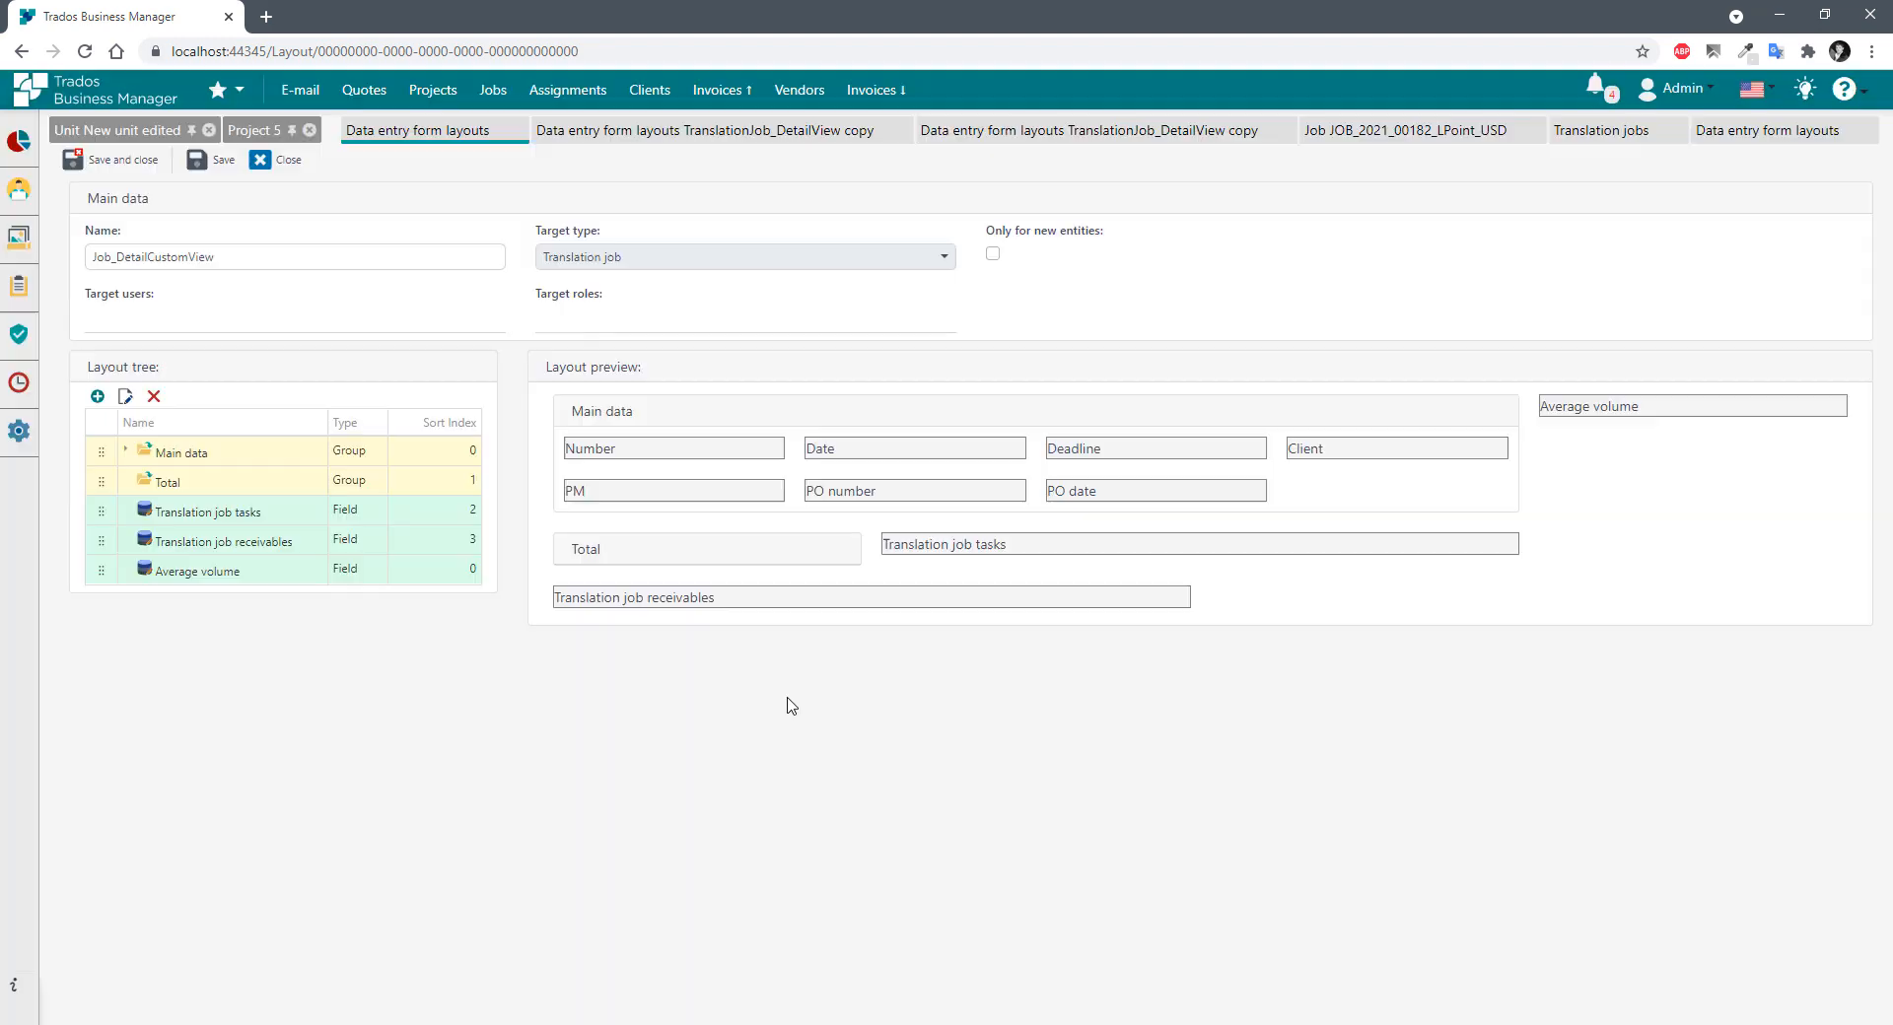
Add the Amount and Currency rate fields to the layout.
left_click(97, 396)
left_click(889, 456)
type("amo")
left_click(865, 495)
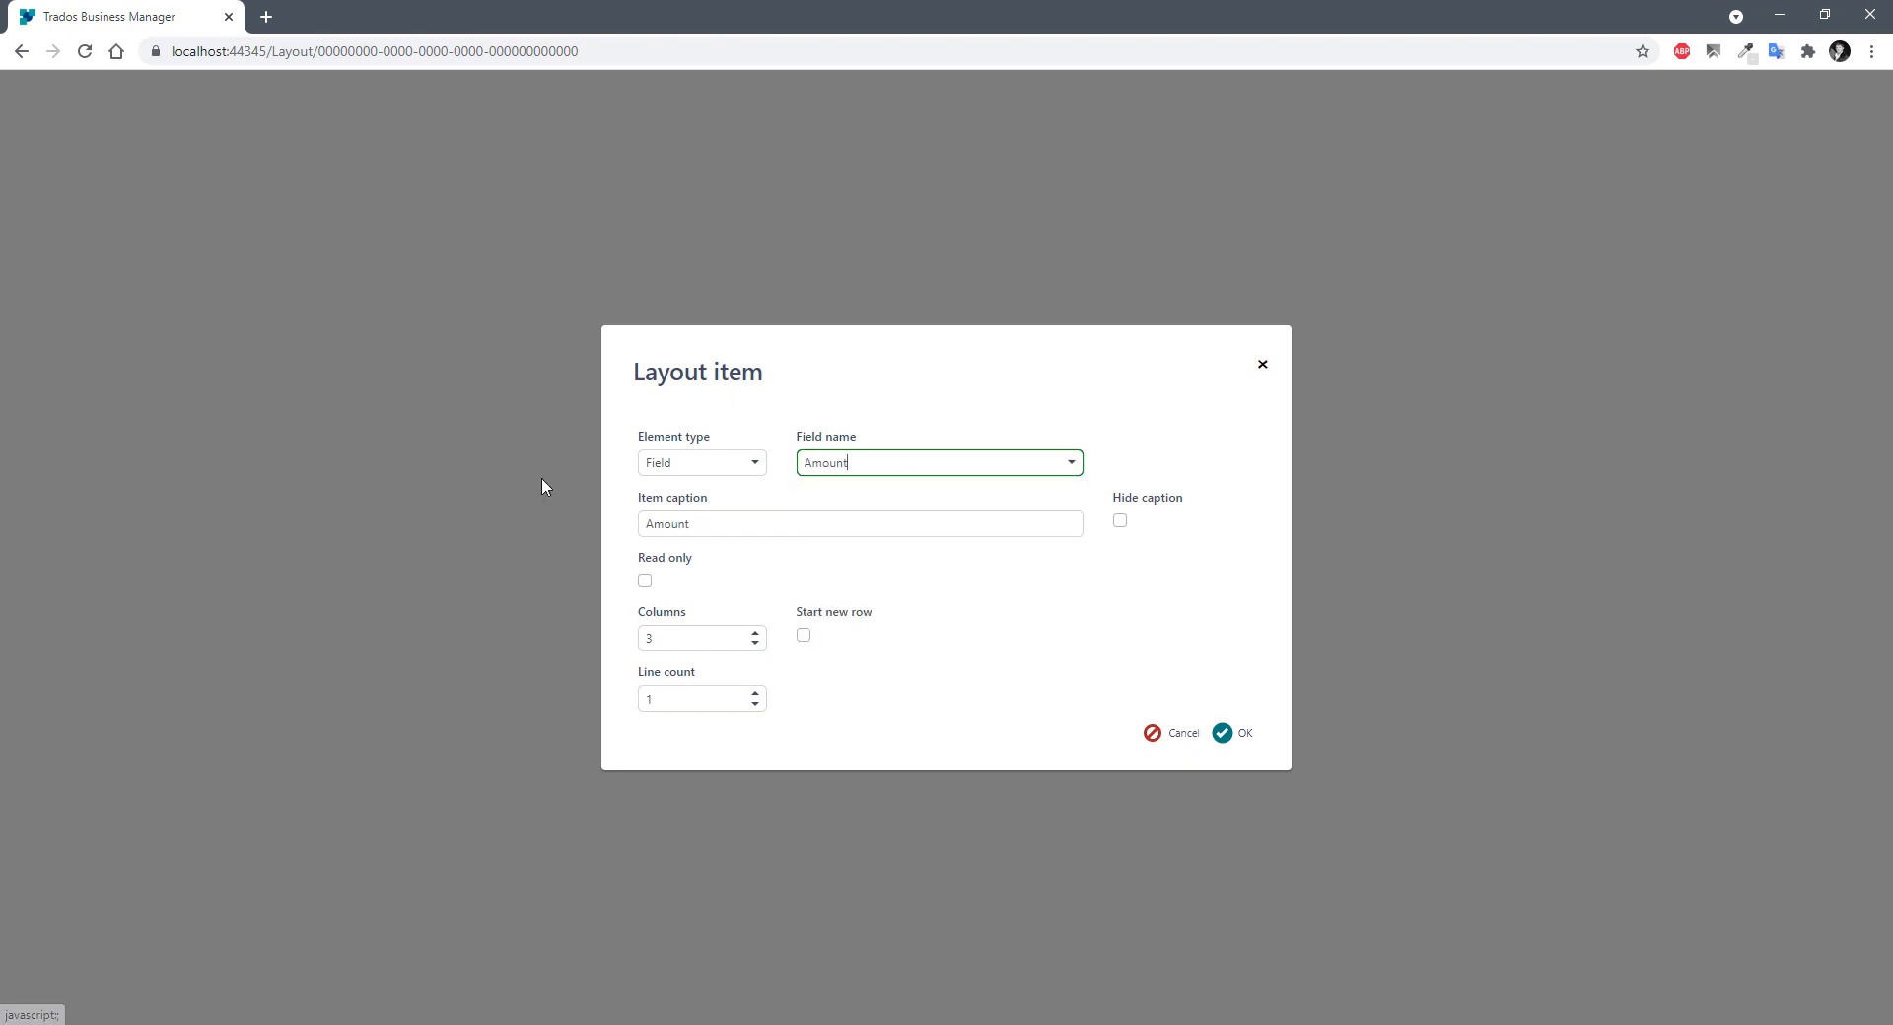
left_click(1228, 734)
left_click(97, 397)
left_click(887, 463)
type("curr")
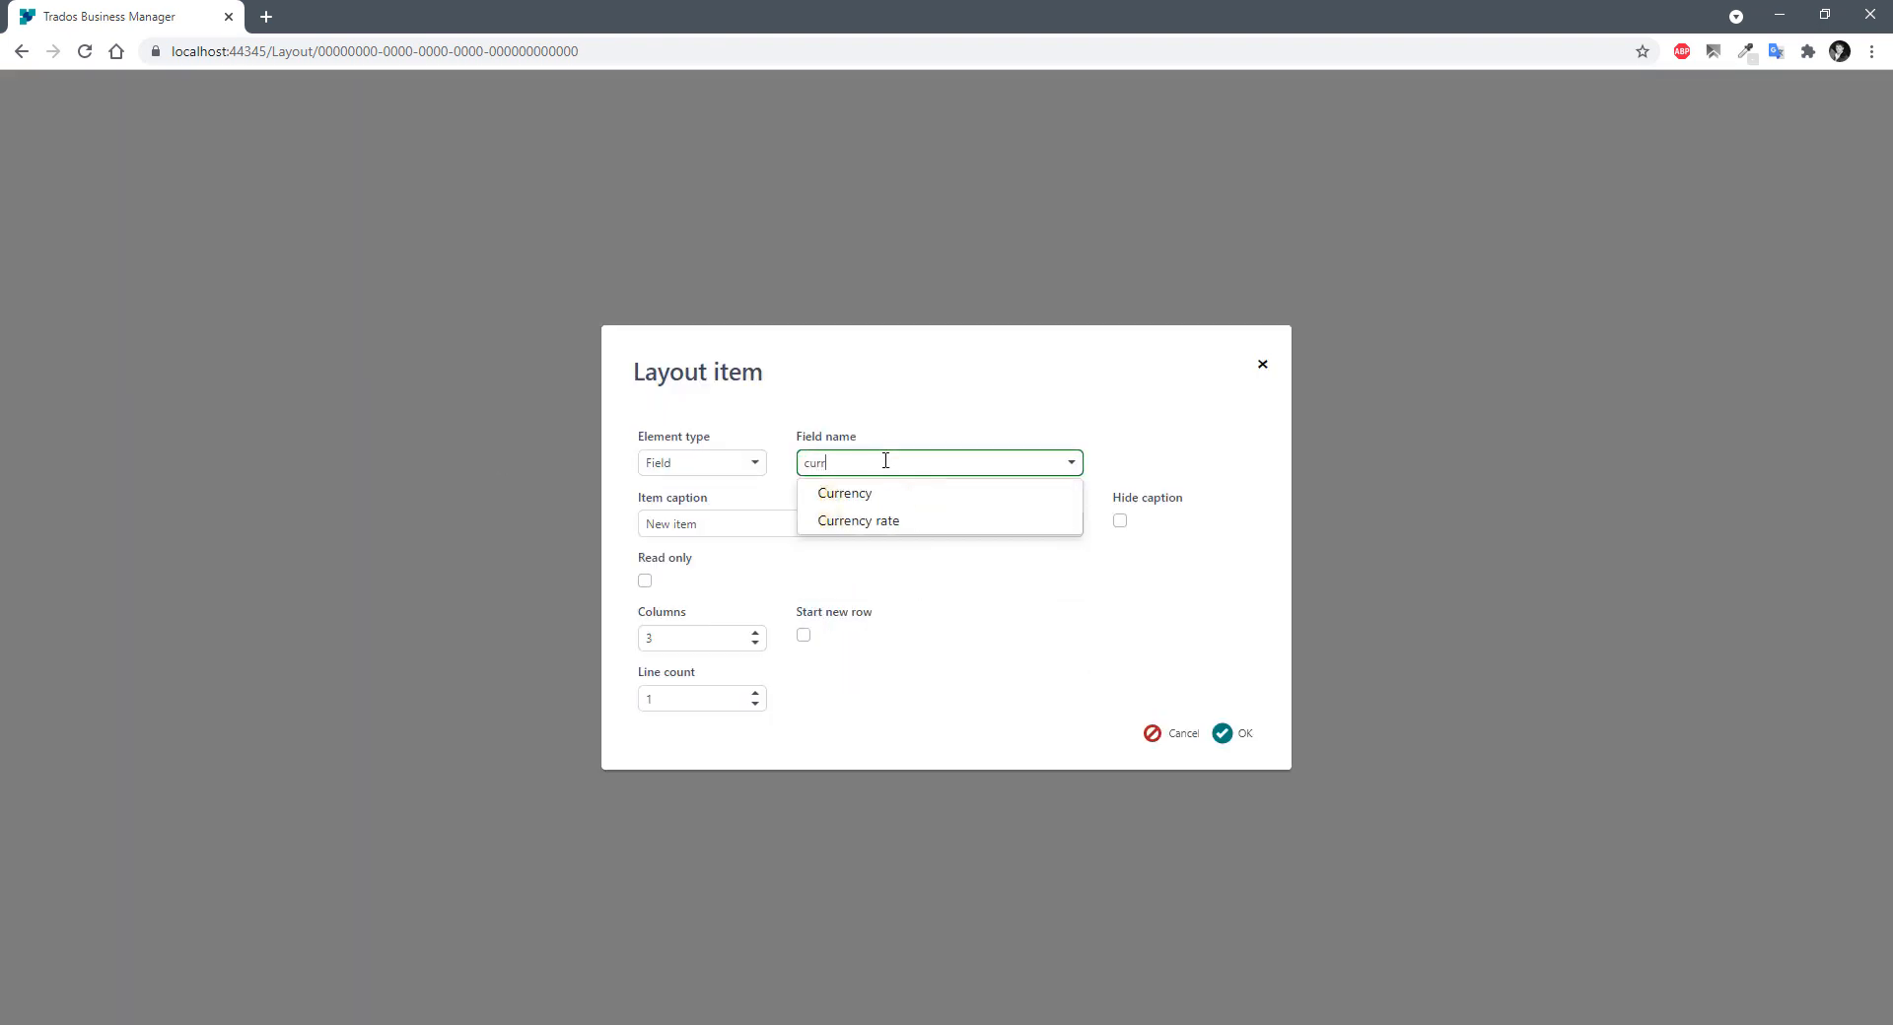
left_click(847, 520)
left_click(1224, 734)
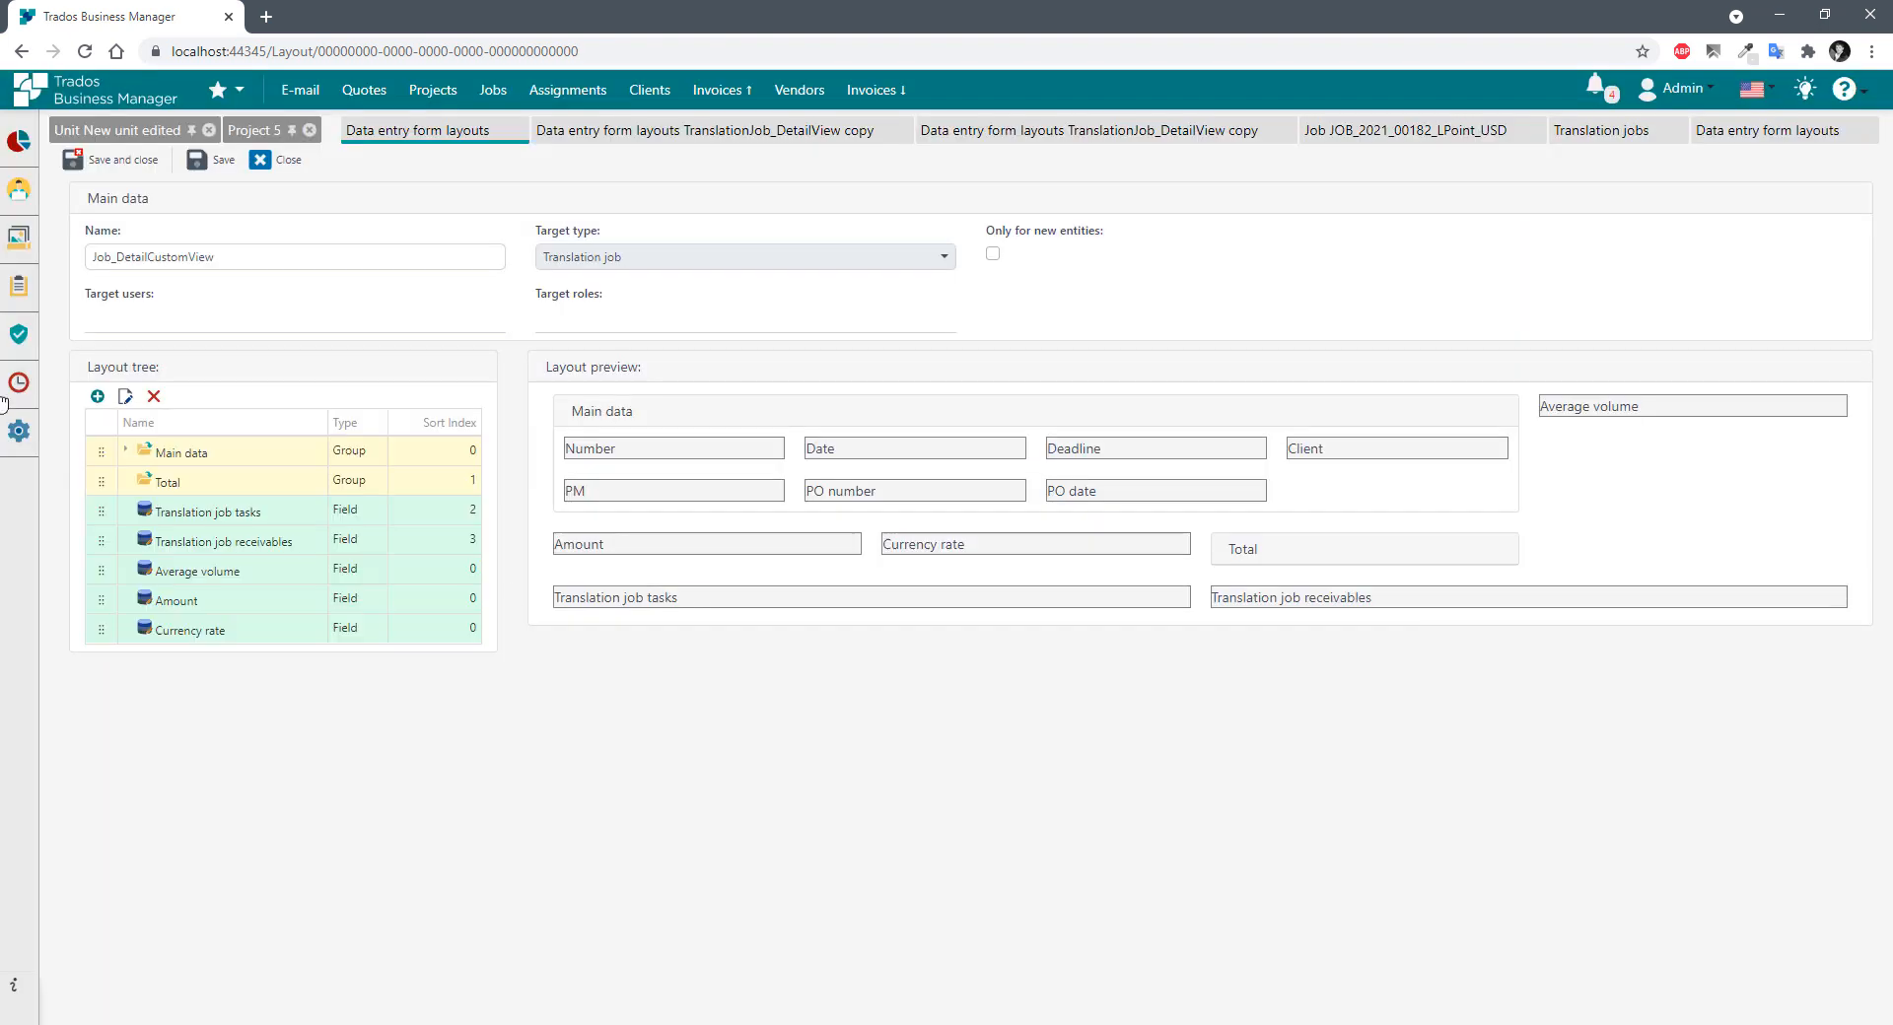
Add Amount (base cur) and move the new amount fields into the Total group.
left_click(98, 396)
left_click(844, 459)
type("amou")
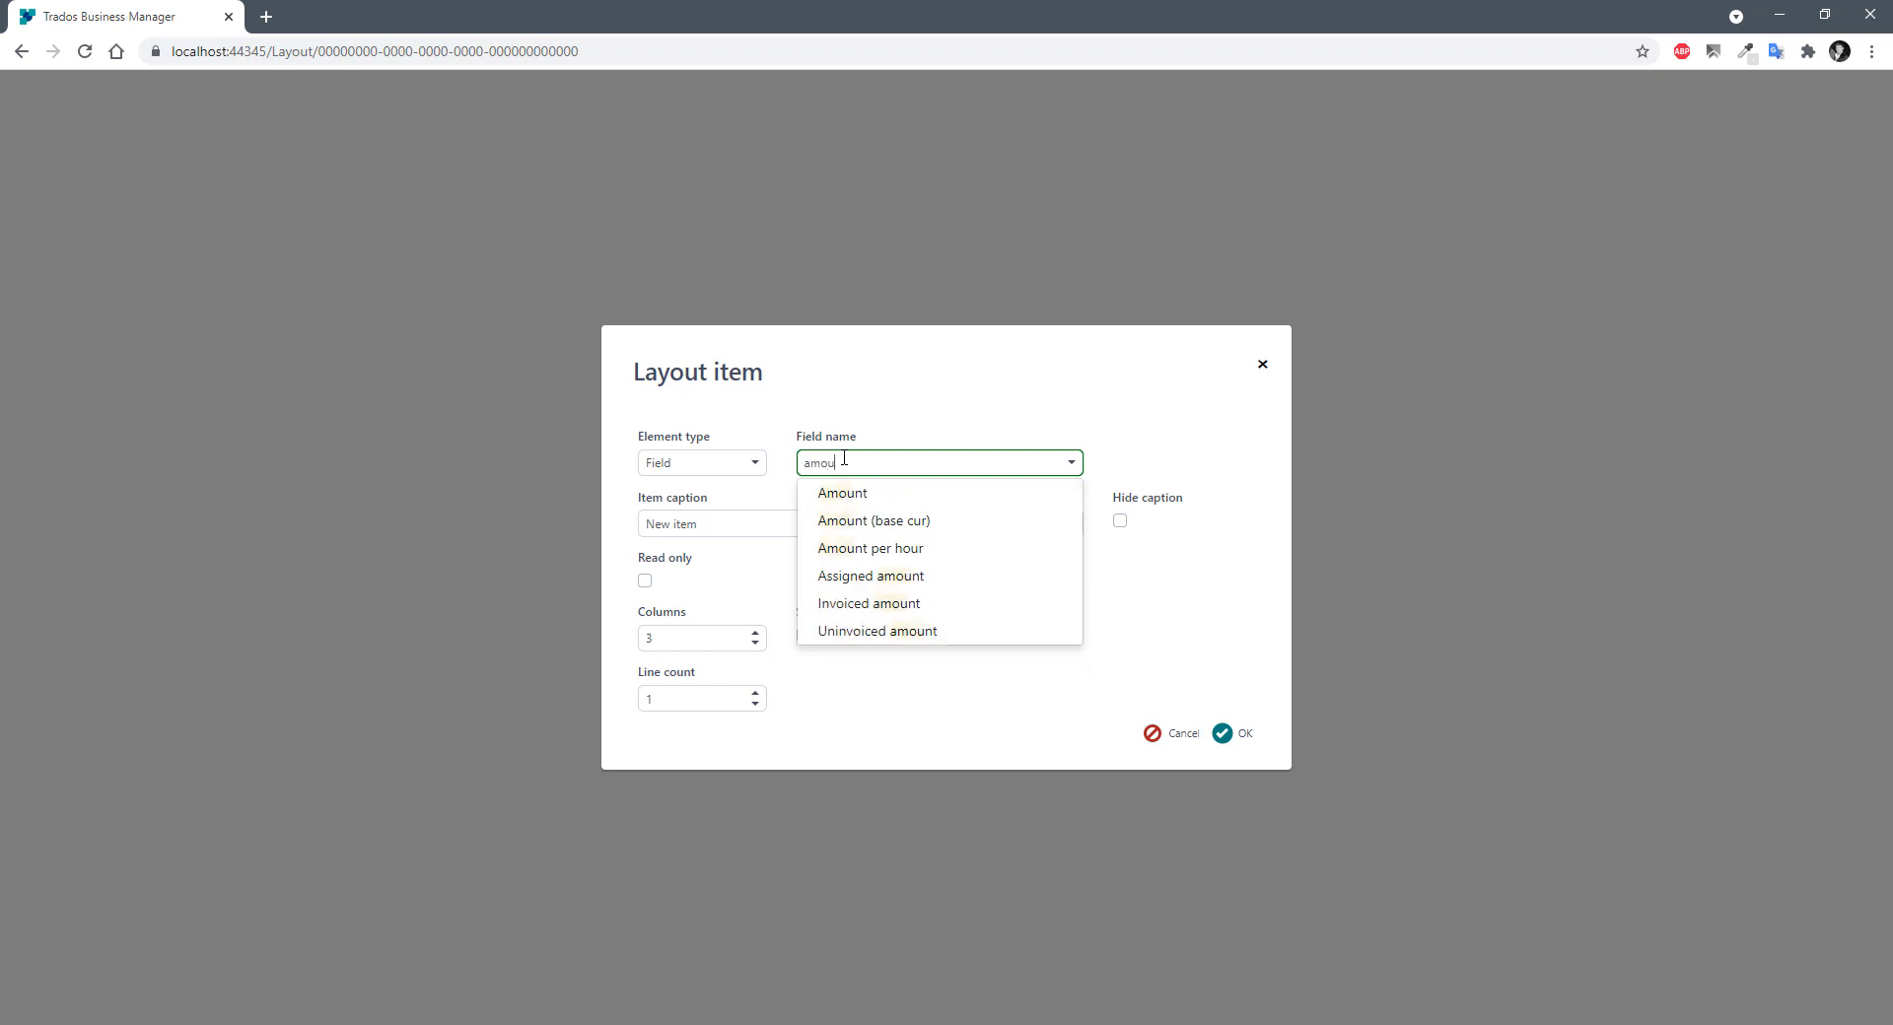
left_click(960, 523)
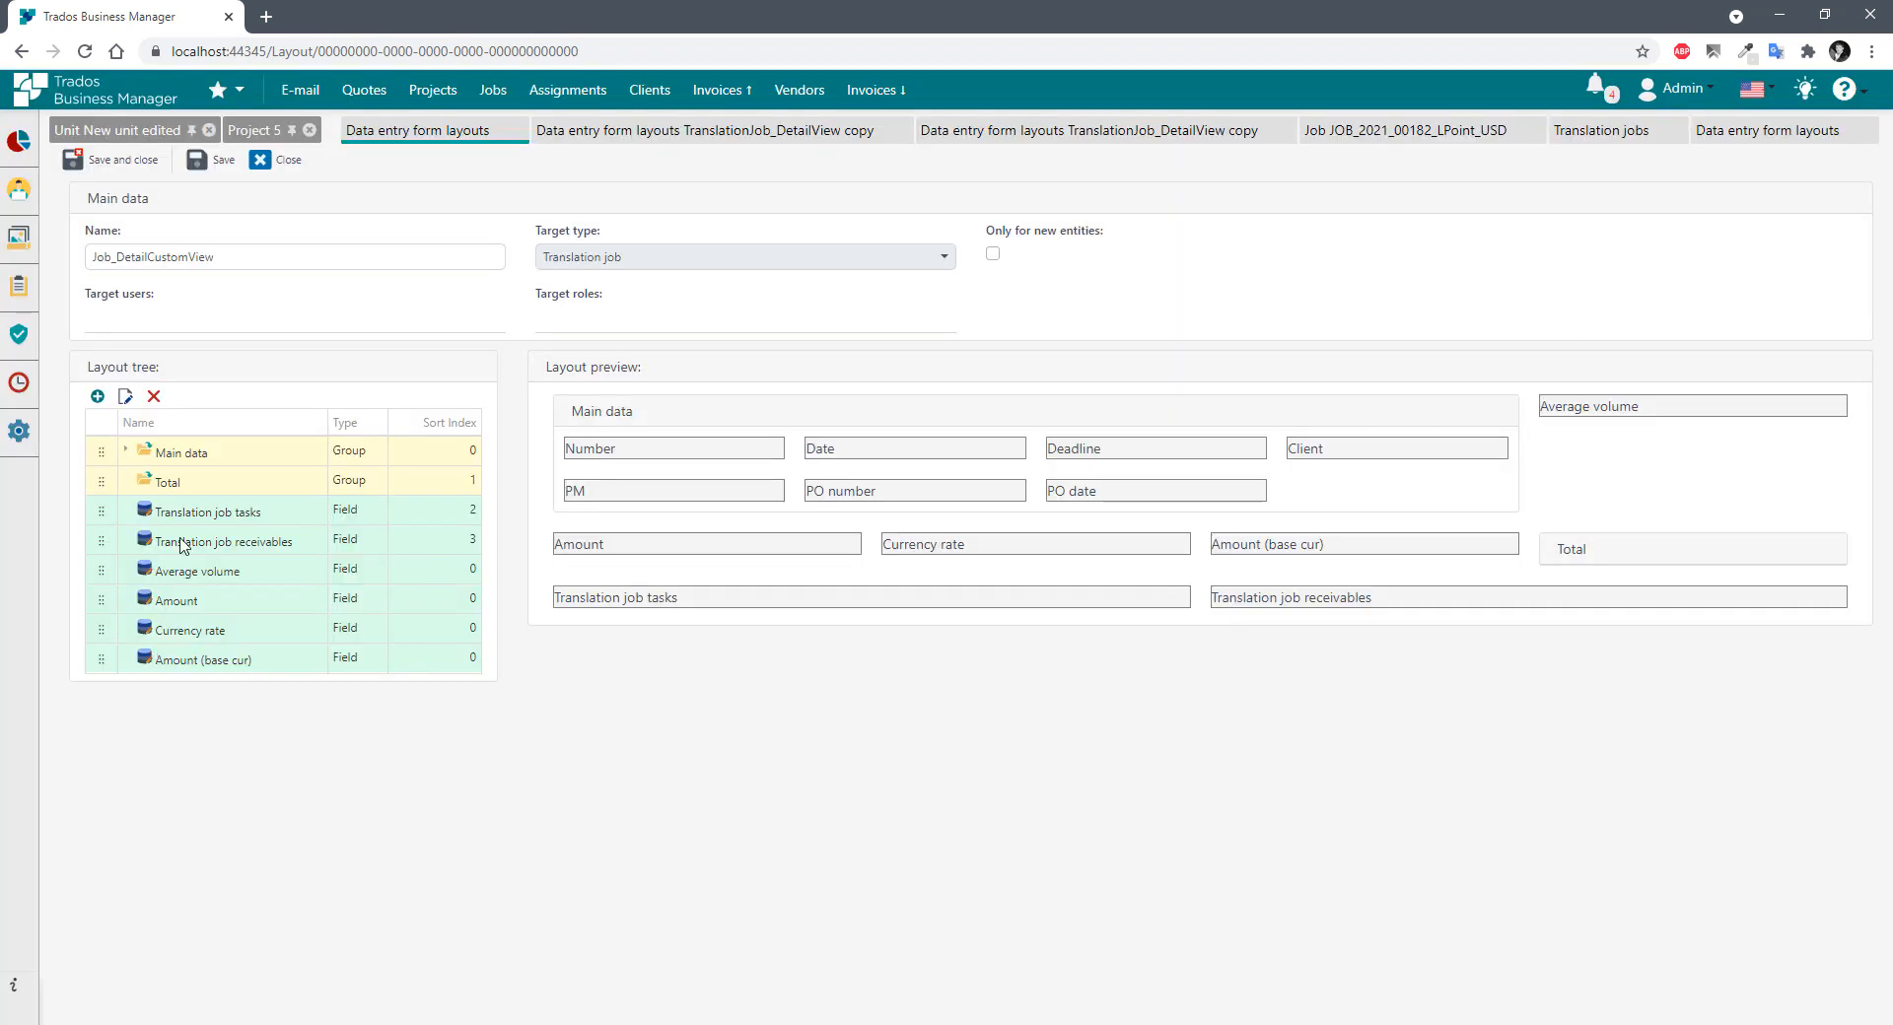
left_click_drag(101, 571, 185, 480)
left_click(126, 479)
Check the Average volume, Amount and Currency rate settings, and make Amount (base cur) span the full Total width.
double_click(217, 509)
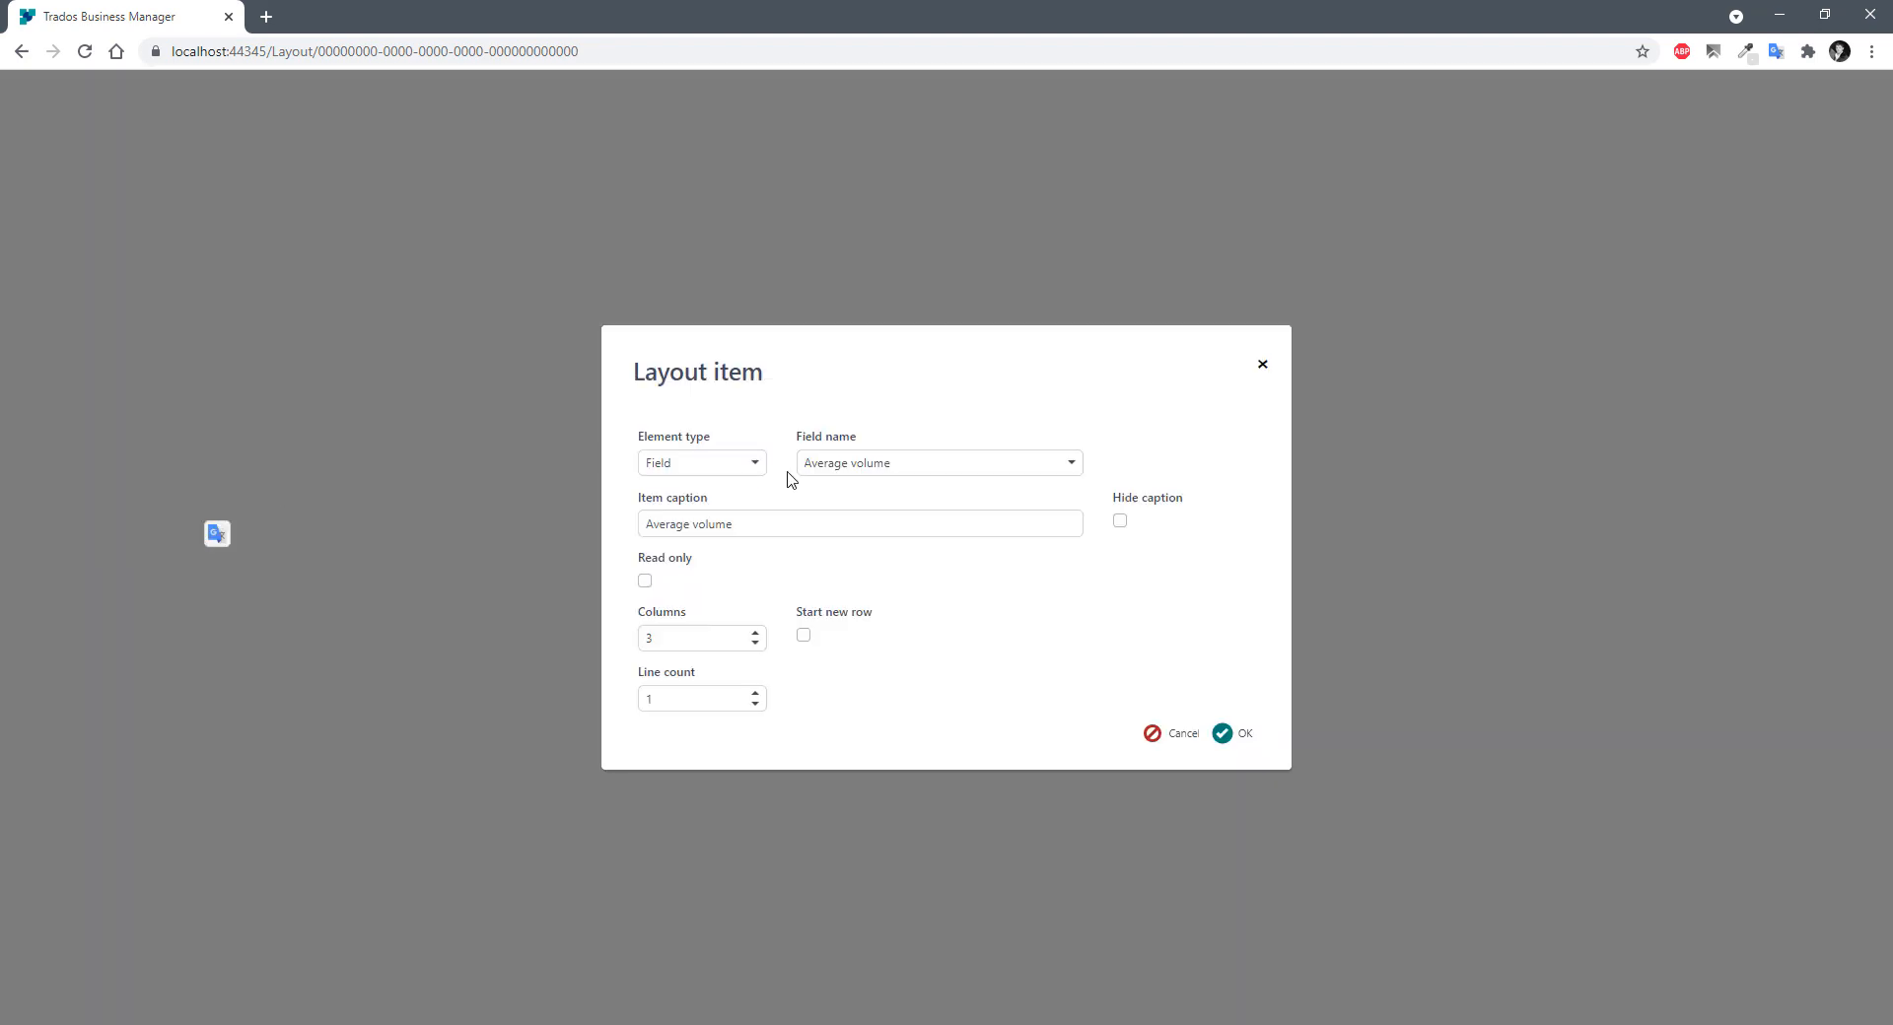
left_click(1229, 733)
double_click(202, 540)
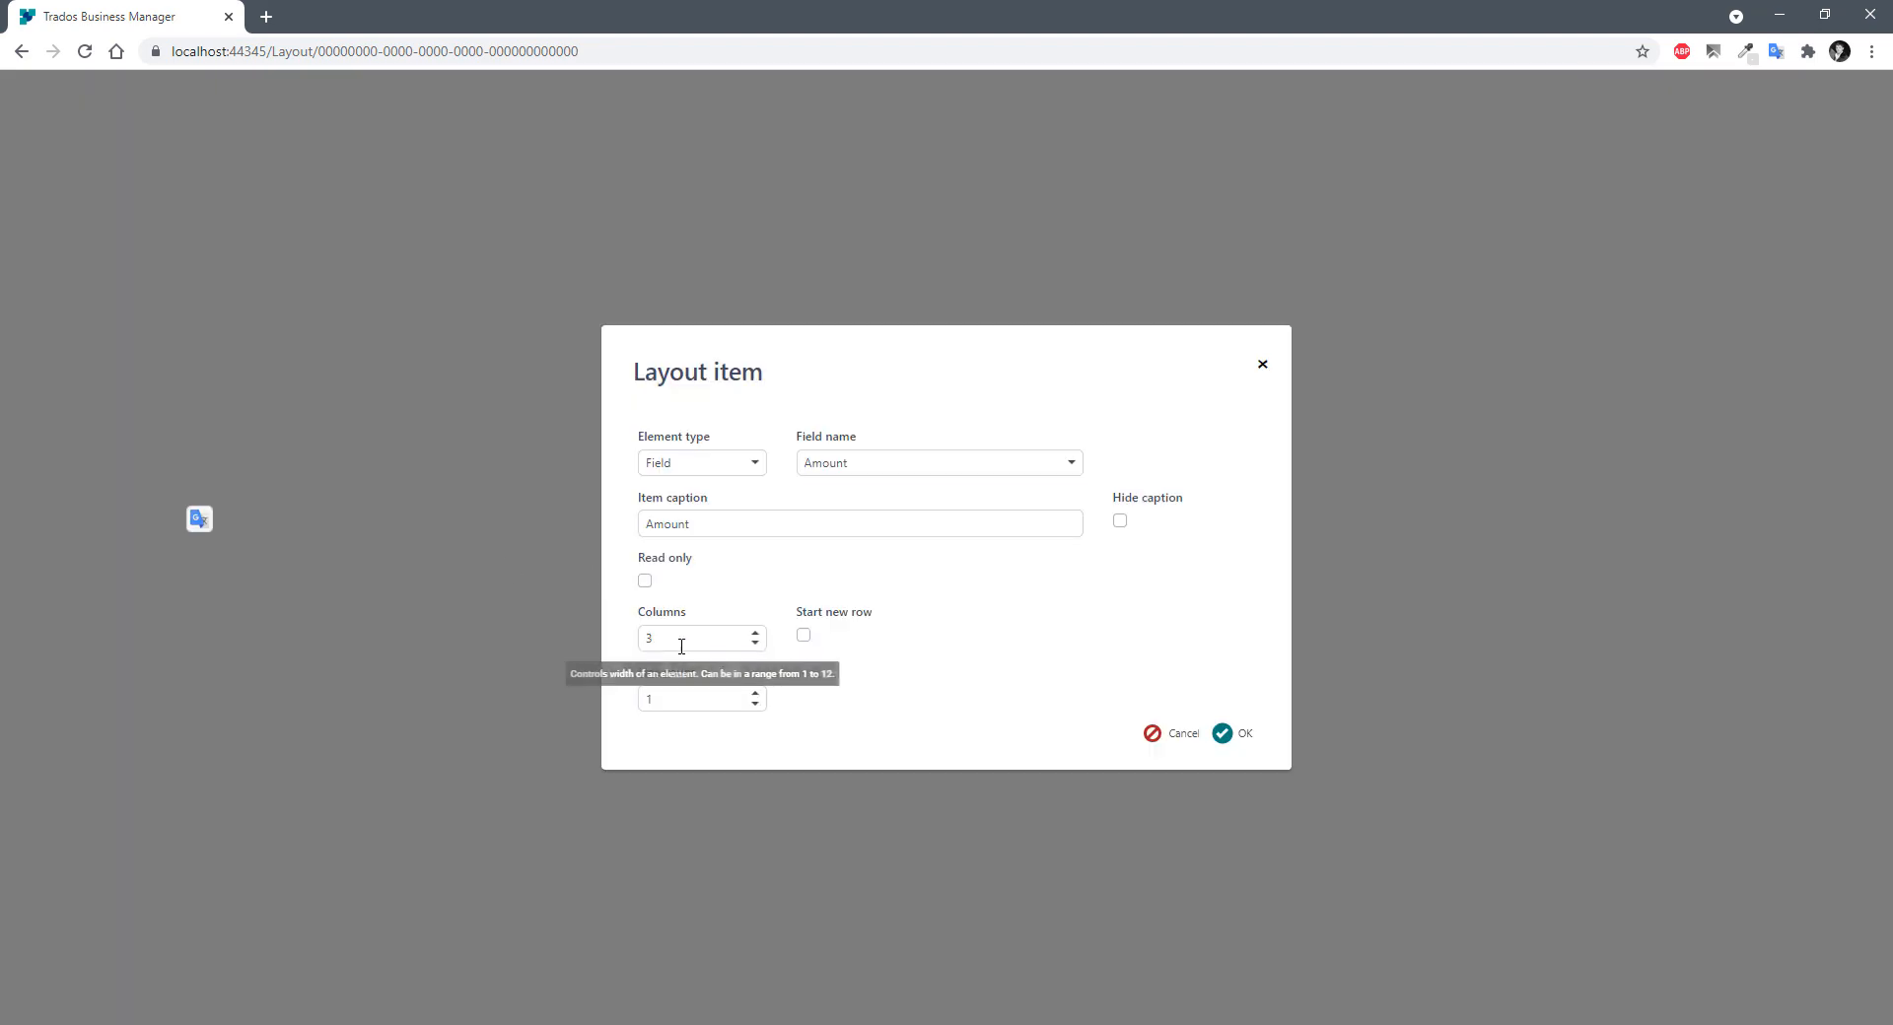
left_click(1225, 733)
double_click(206, 570)
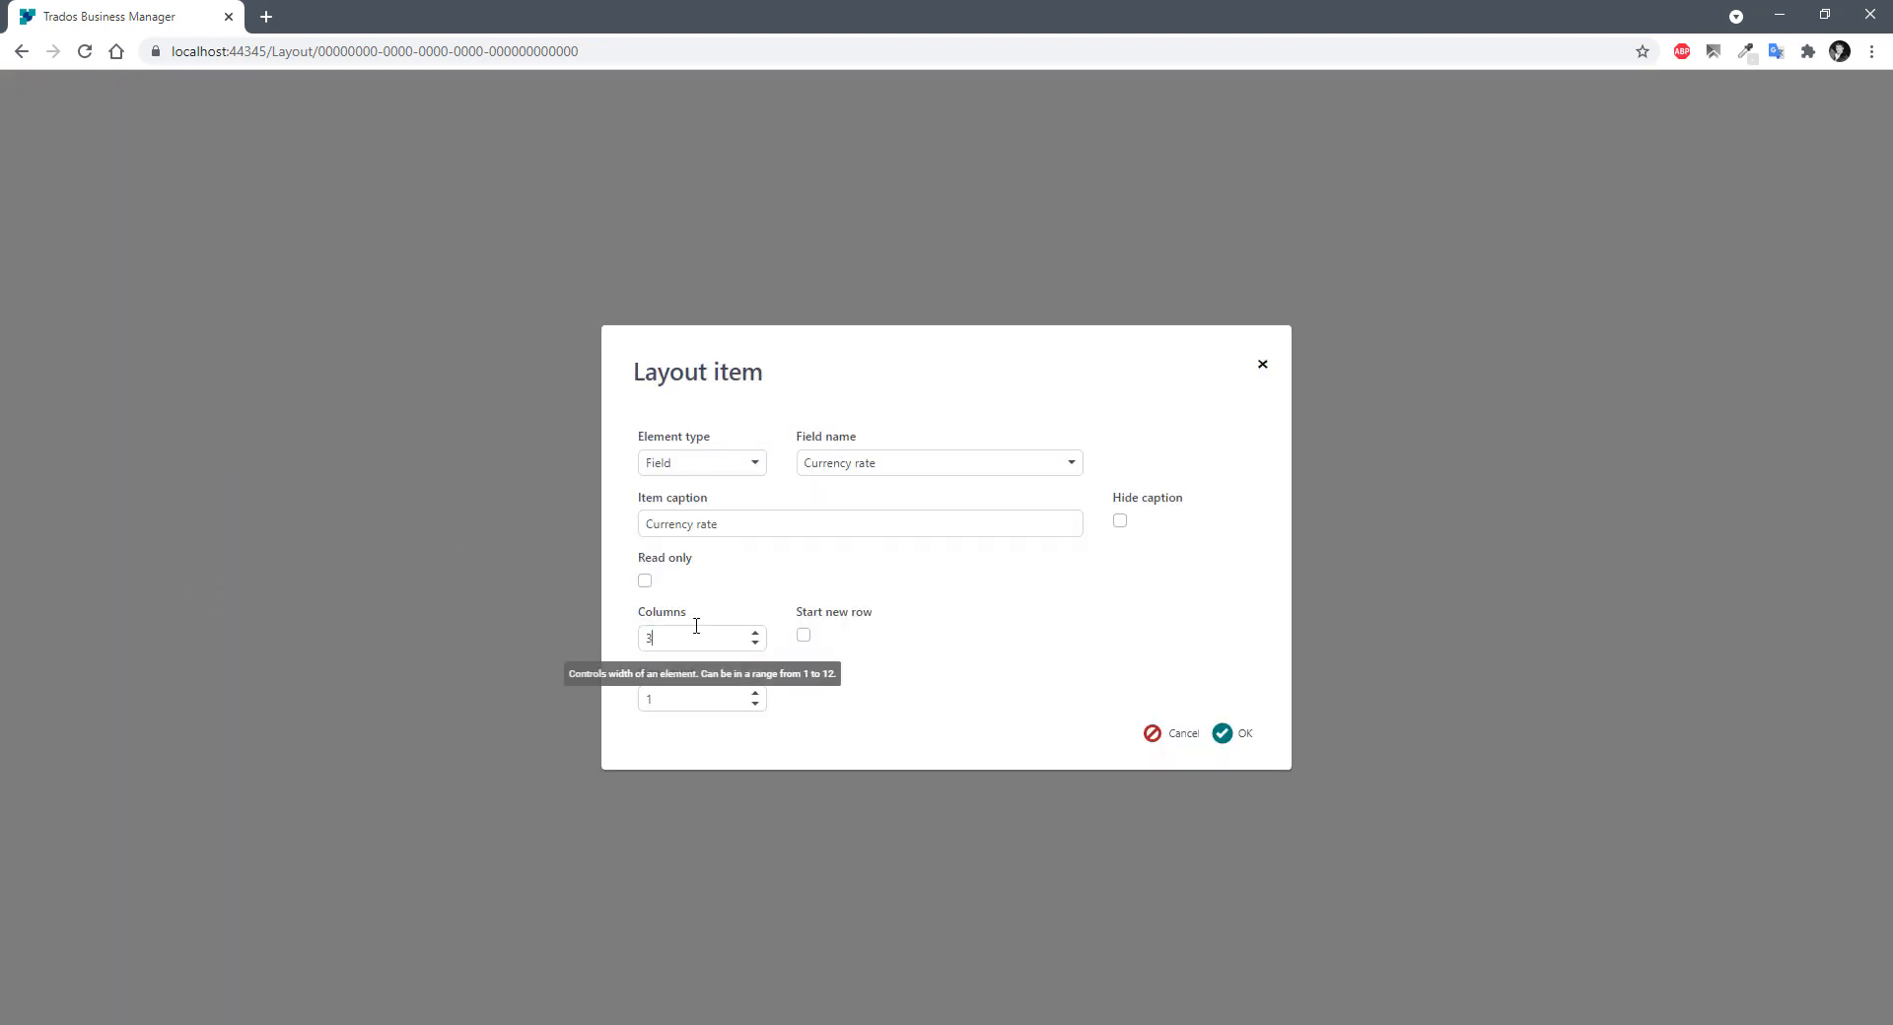
left_click(1225, 733)
double_click(198, 604)
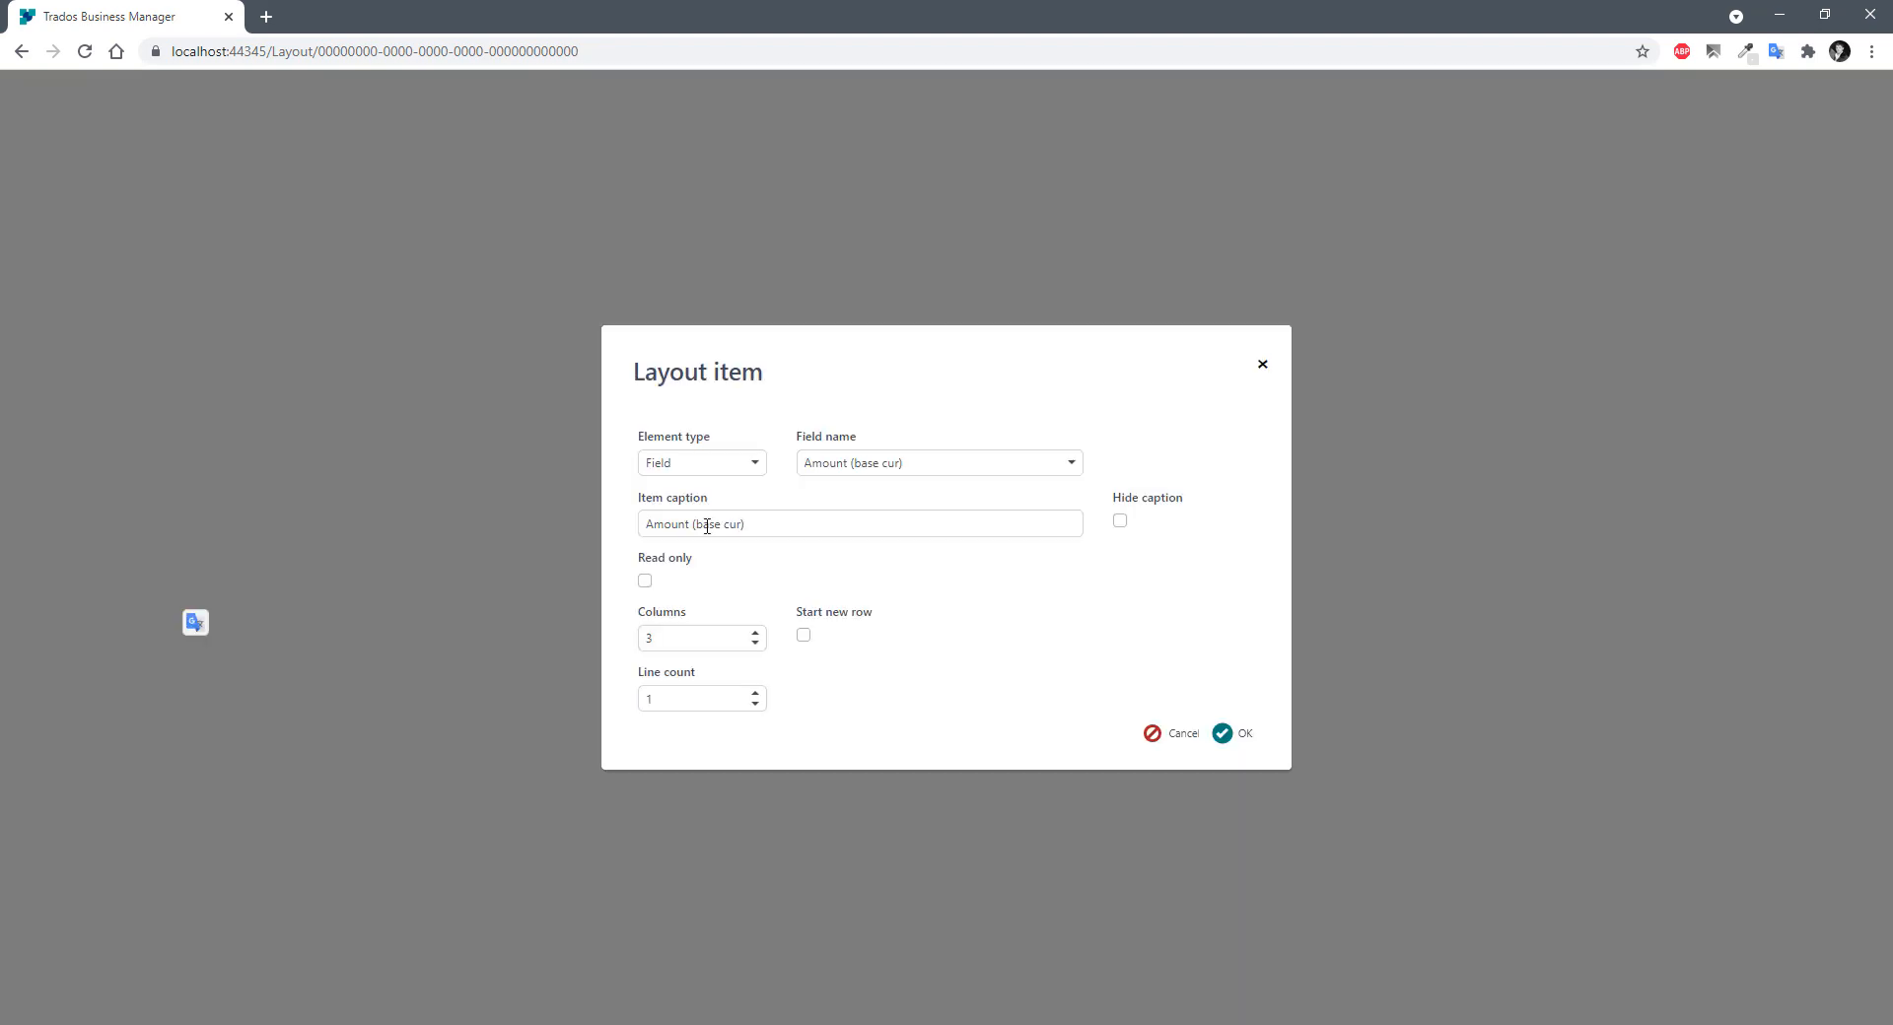
left_click(753, 628)
left_click(1237, 736)
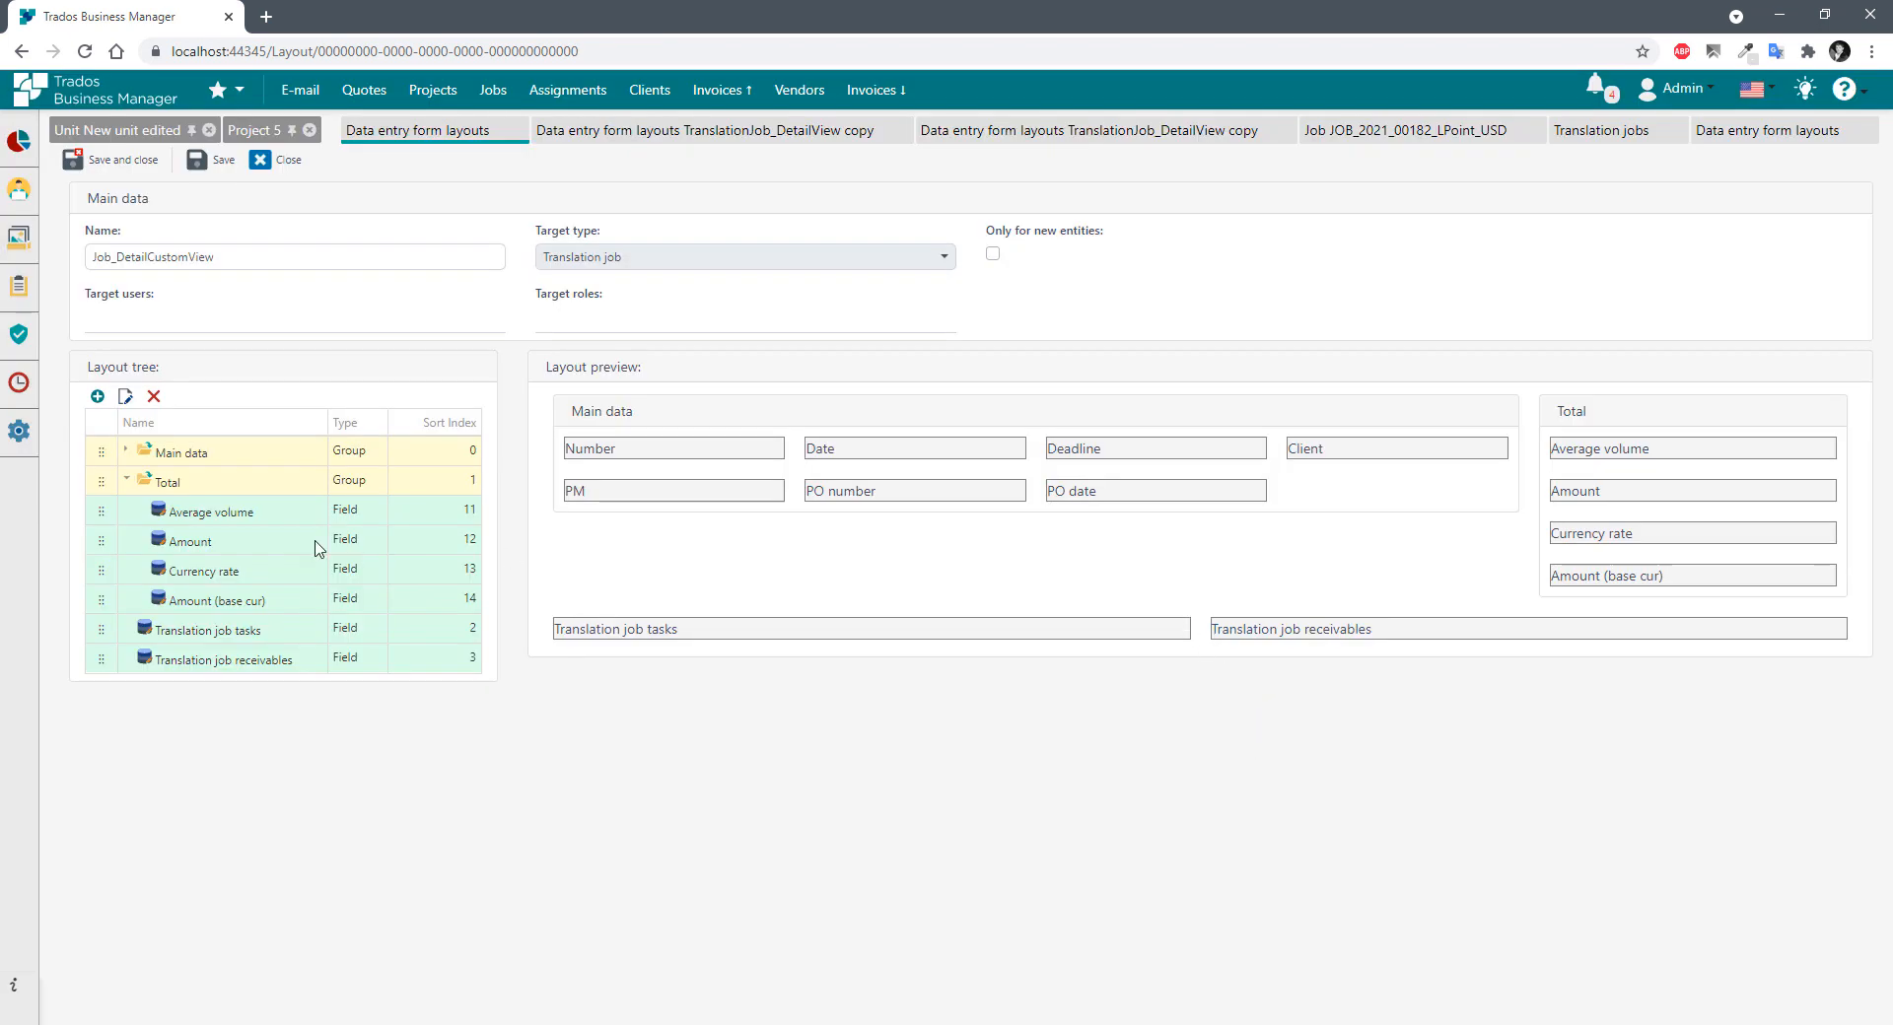
Add the Currency field and drag it into the Main data group.
left_click(96, 395)
left_click(854, 462)
type("curr")
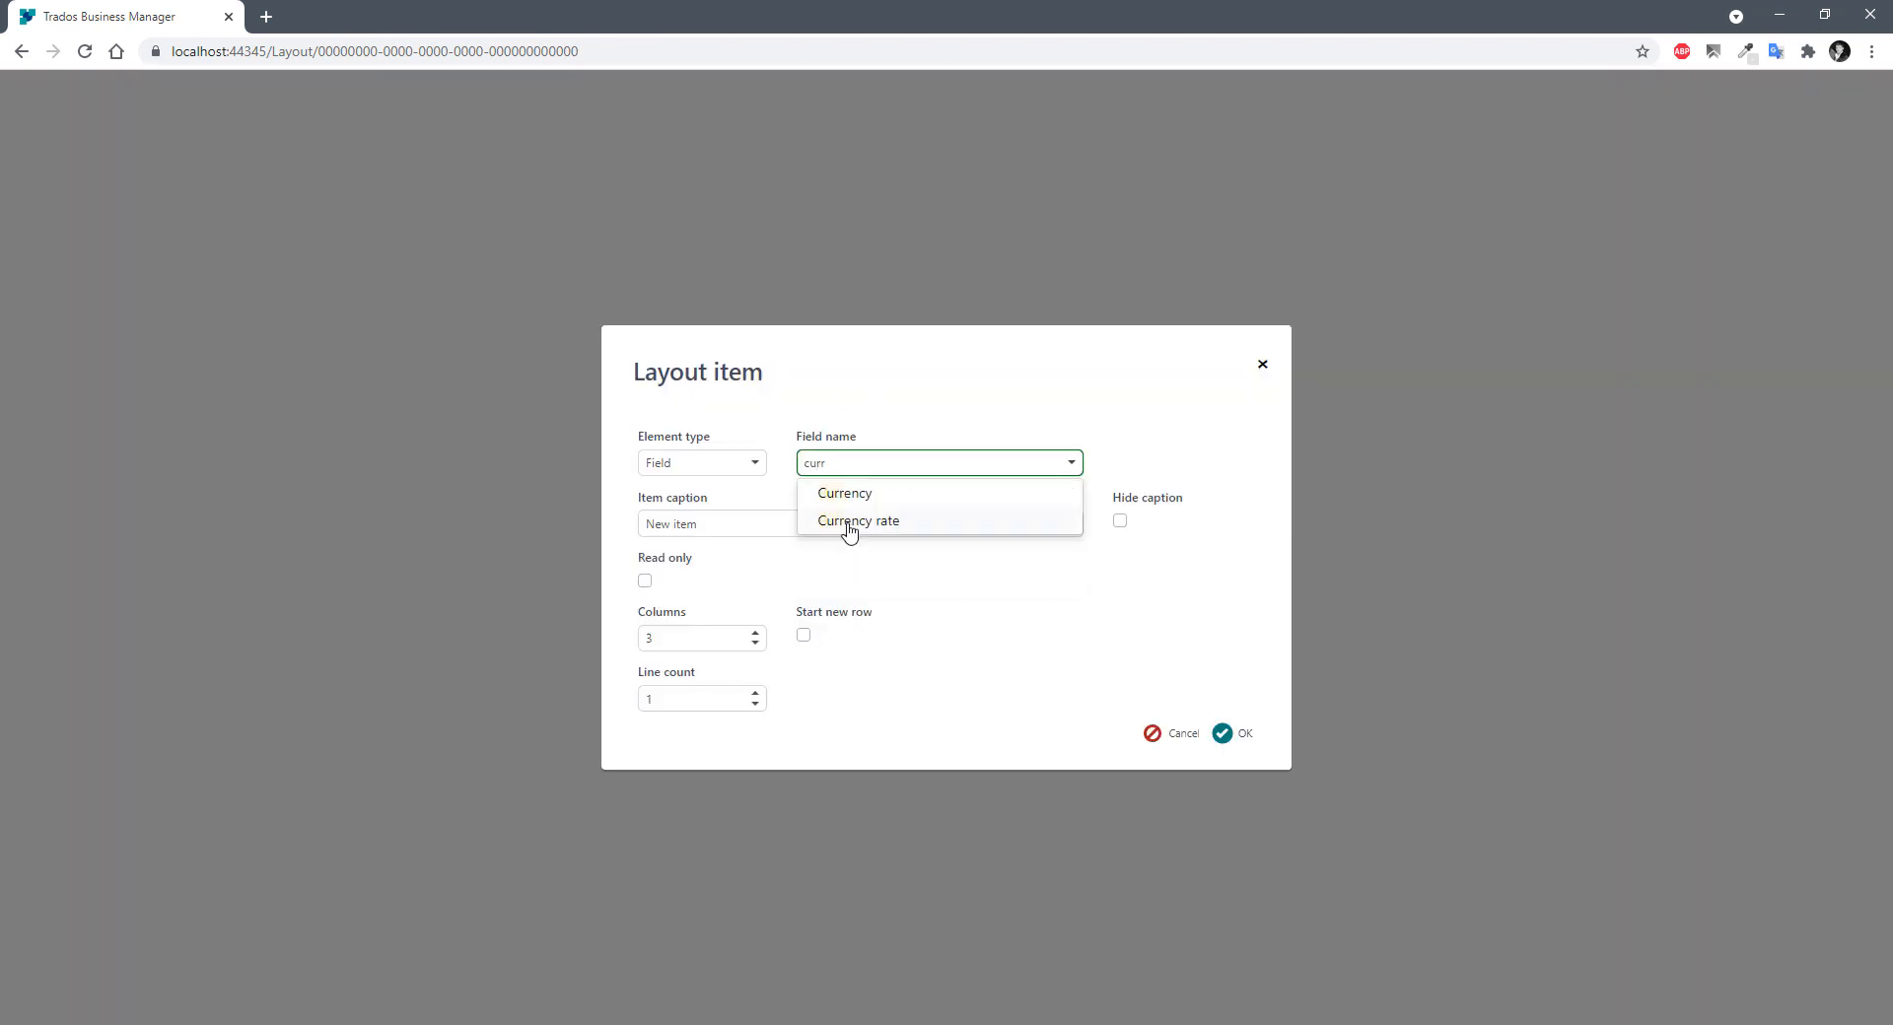
left_click(845, 493)
left_click(1244, 737)
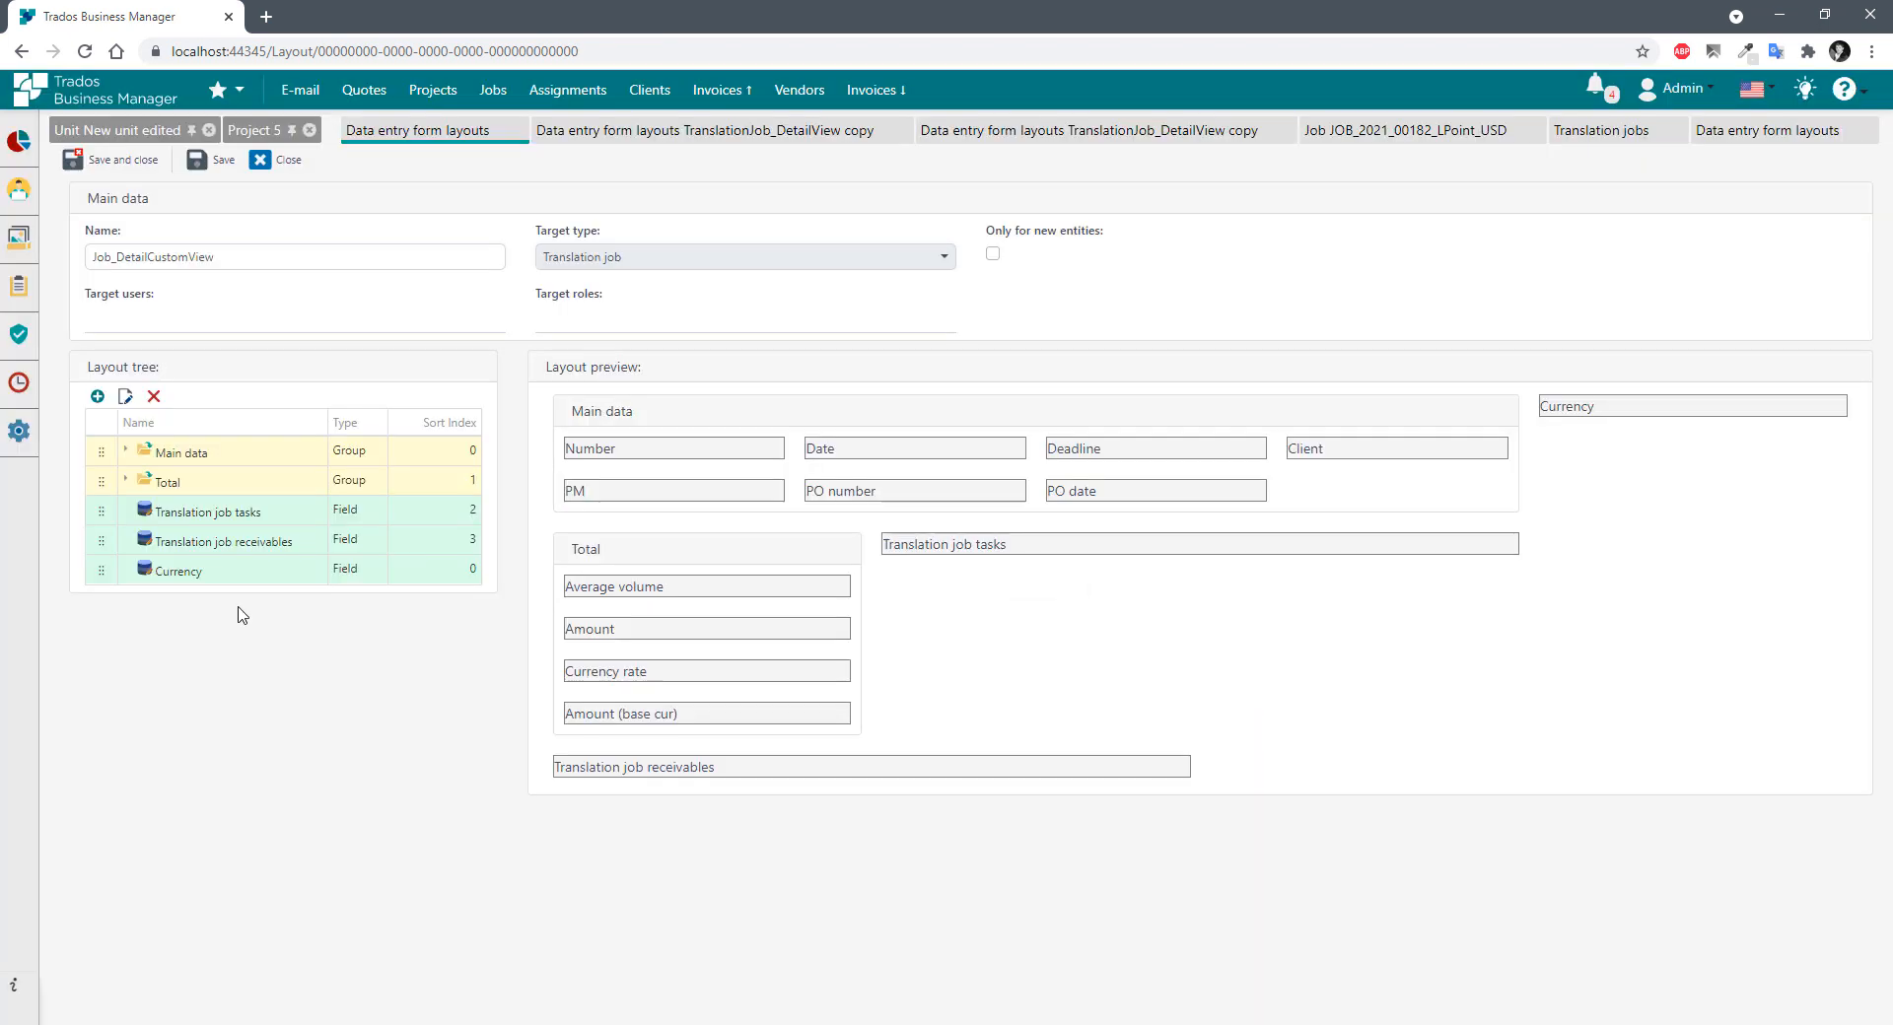
left_click_drag(102, 570, 125, 456)
Move Currency right after PM and add the Job name field to Main data.
left_click(126, 452)
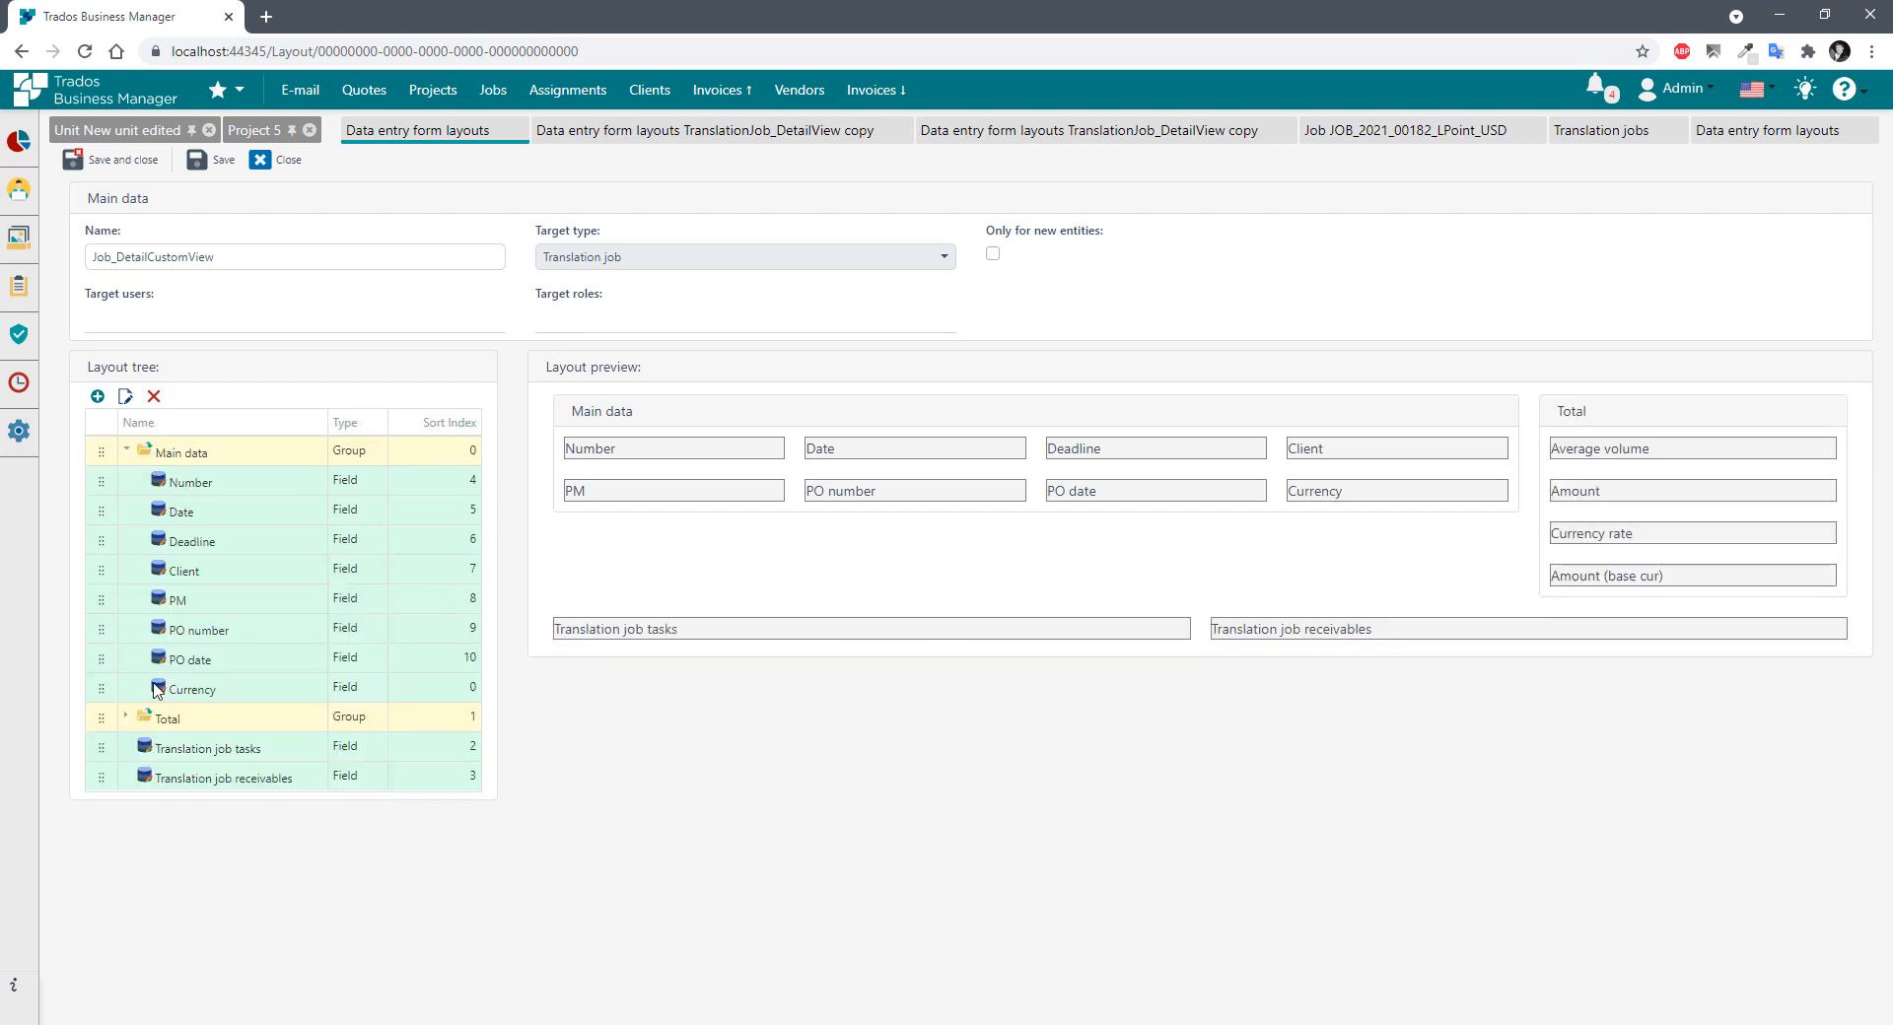
left_click_drag(101, 687, 101, 618)
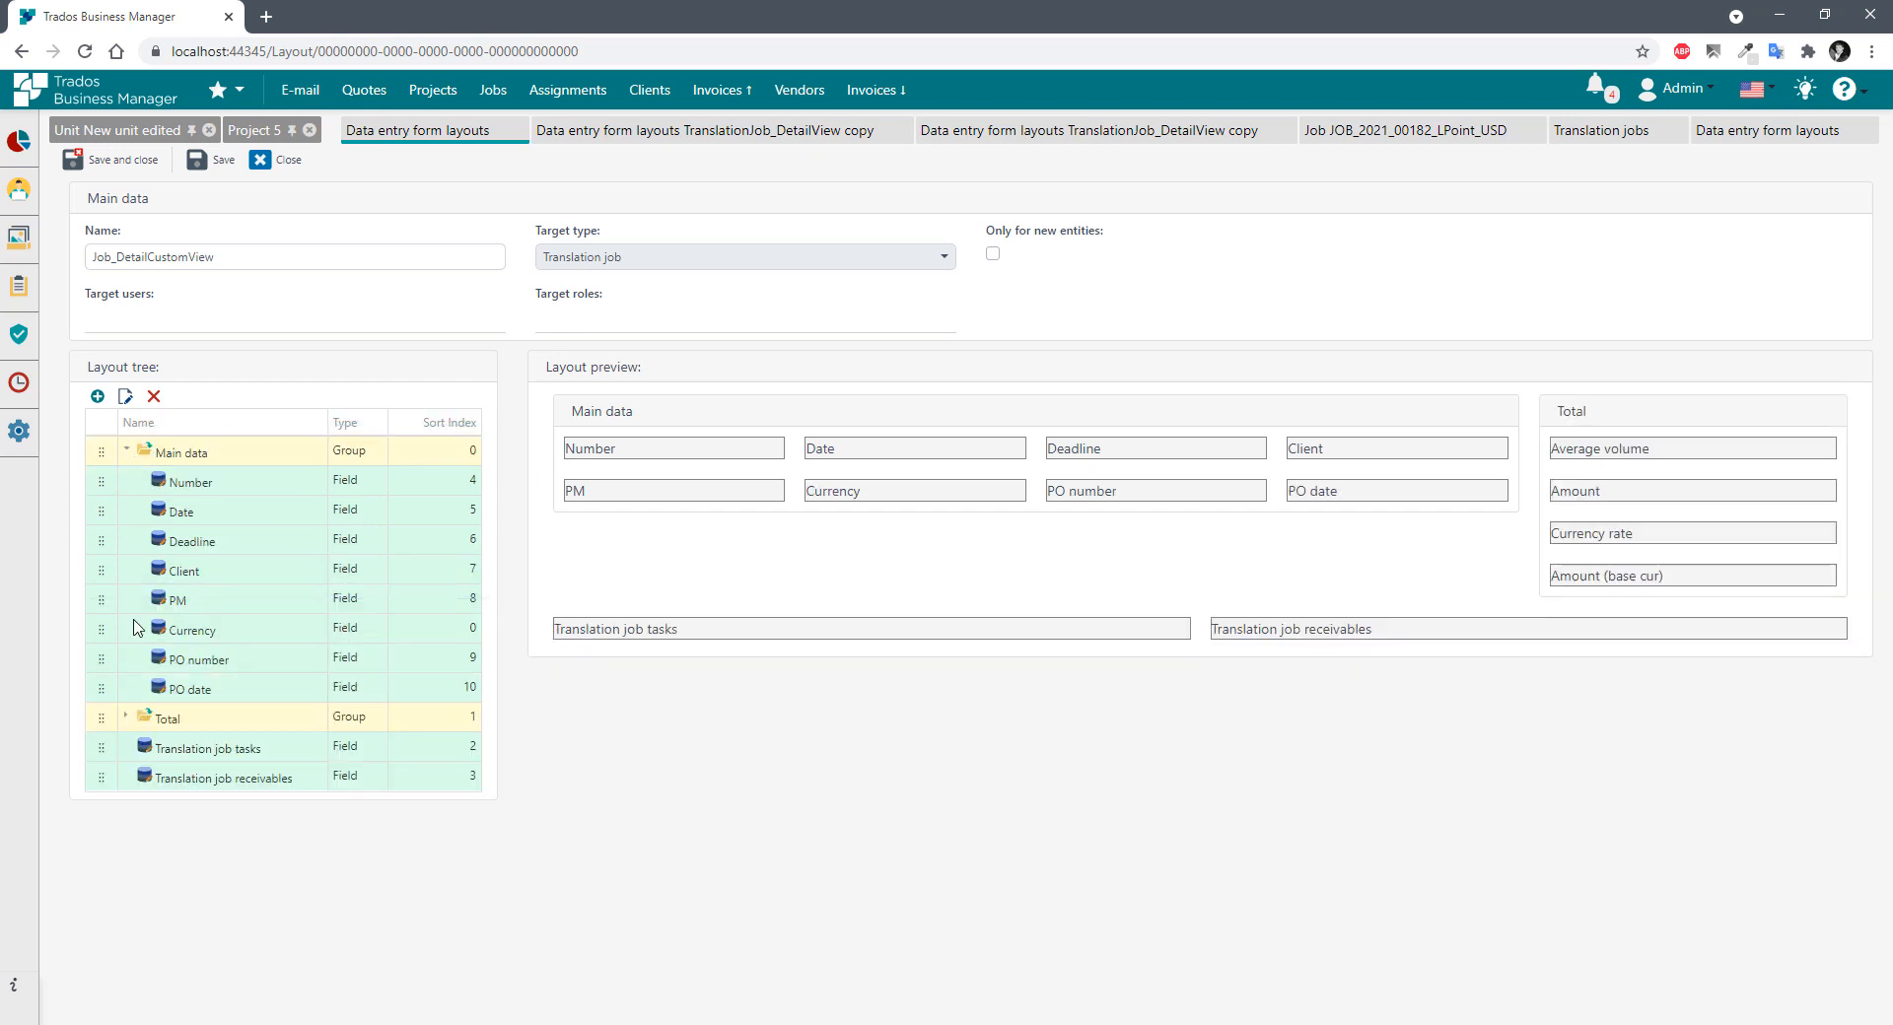
left_click(95, 397)
left_click(847, 462)
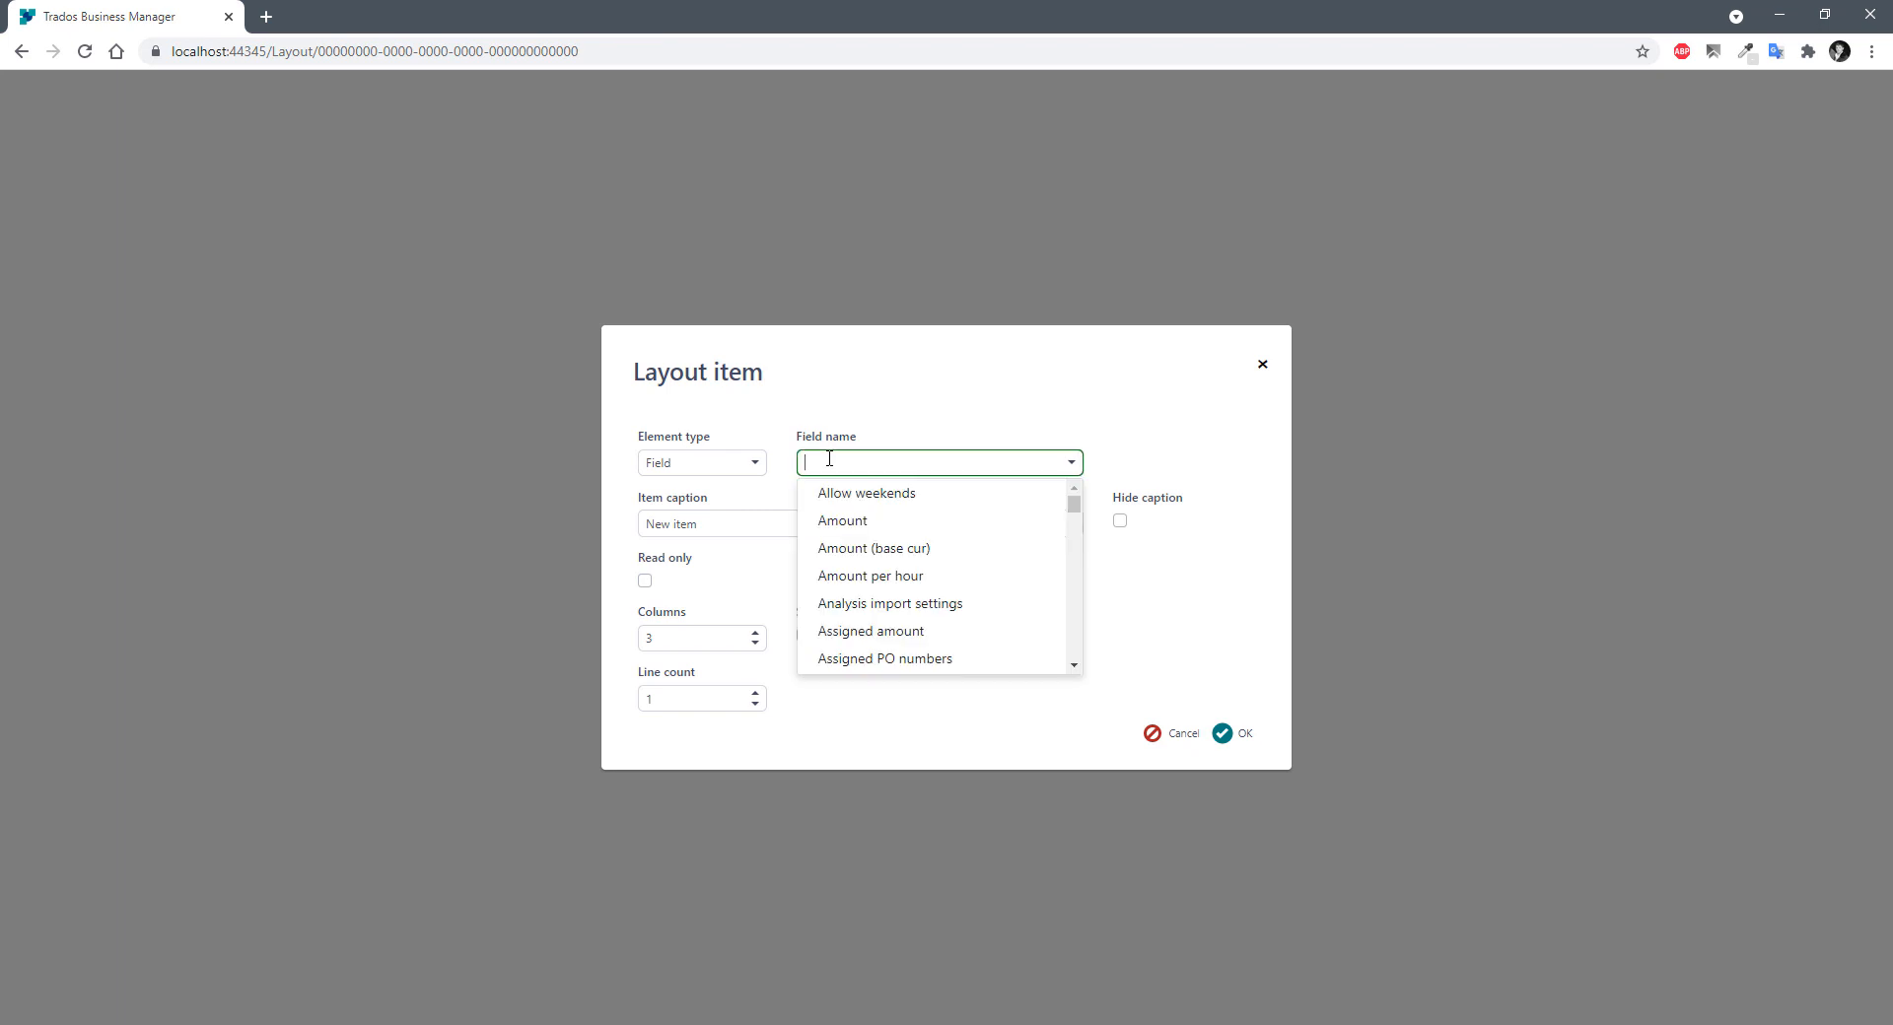
type("name")
left_click(870, 522)
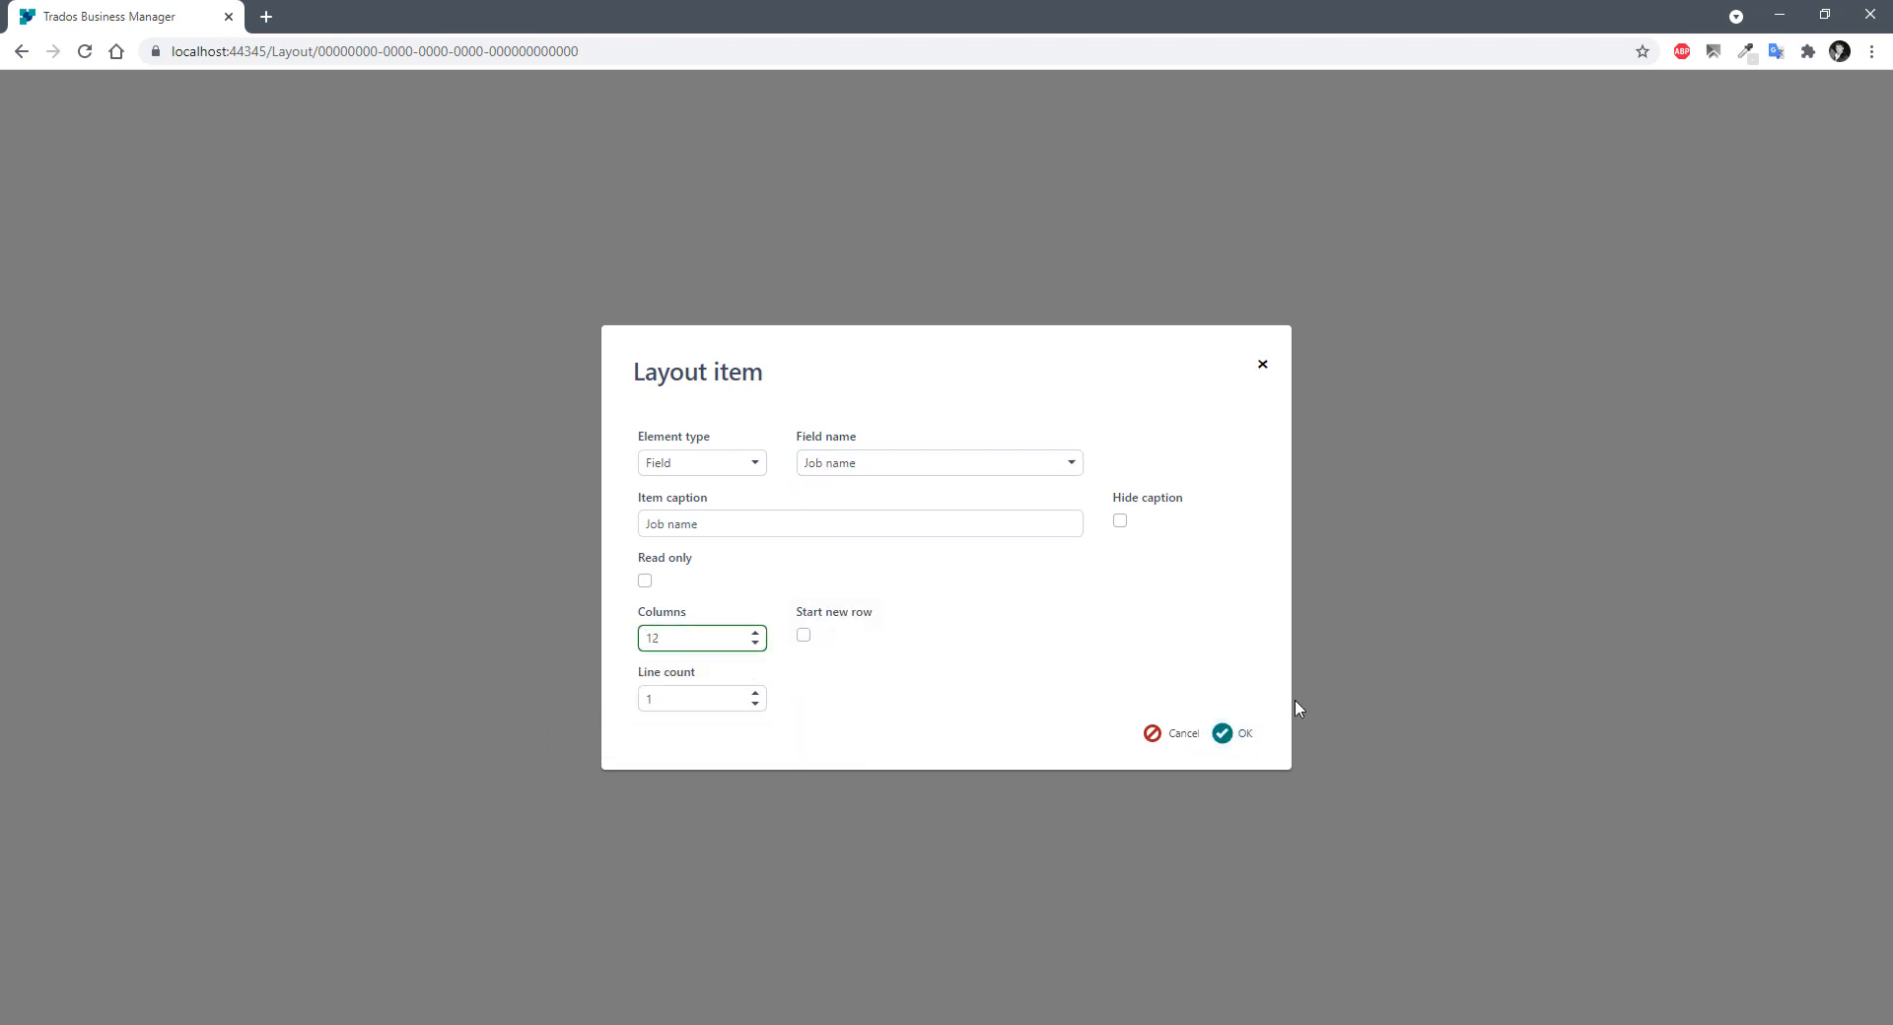
left_click(1232, 732)
left_click_drag(102, 571, 102, 452)
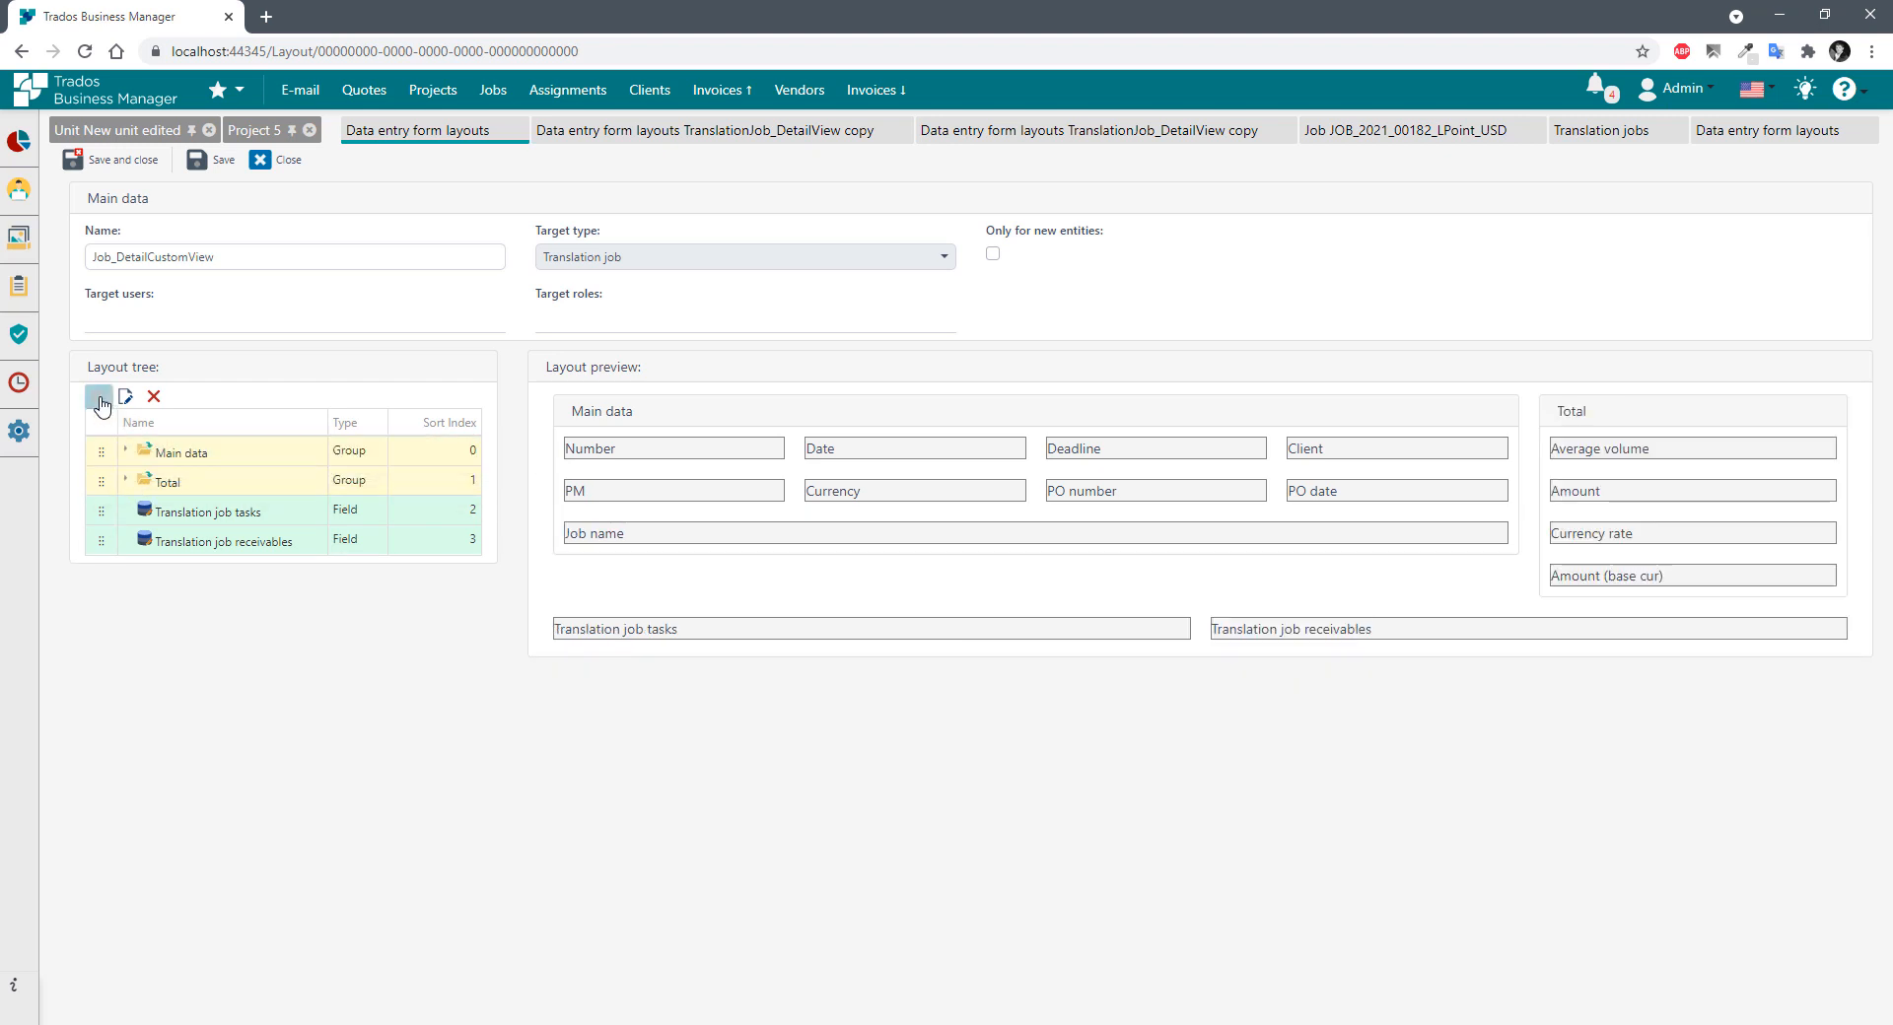
Add the Notes field with 12 columns and extra lines, and place it in Main data.
left_click(97, 396)
left_click(904, 462)
type("note")
left_click(870, 518)
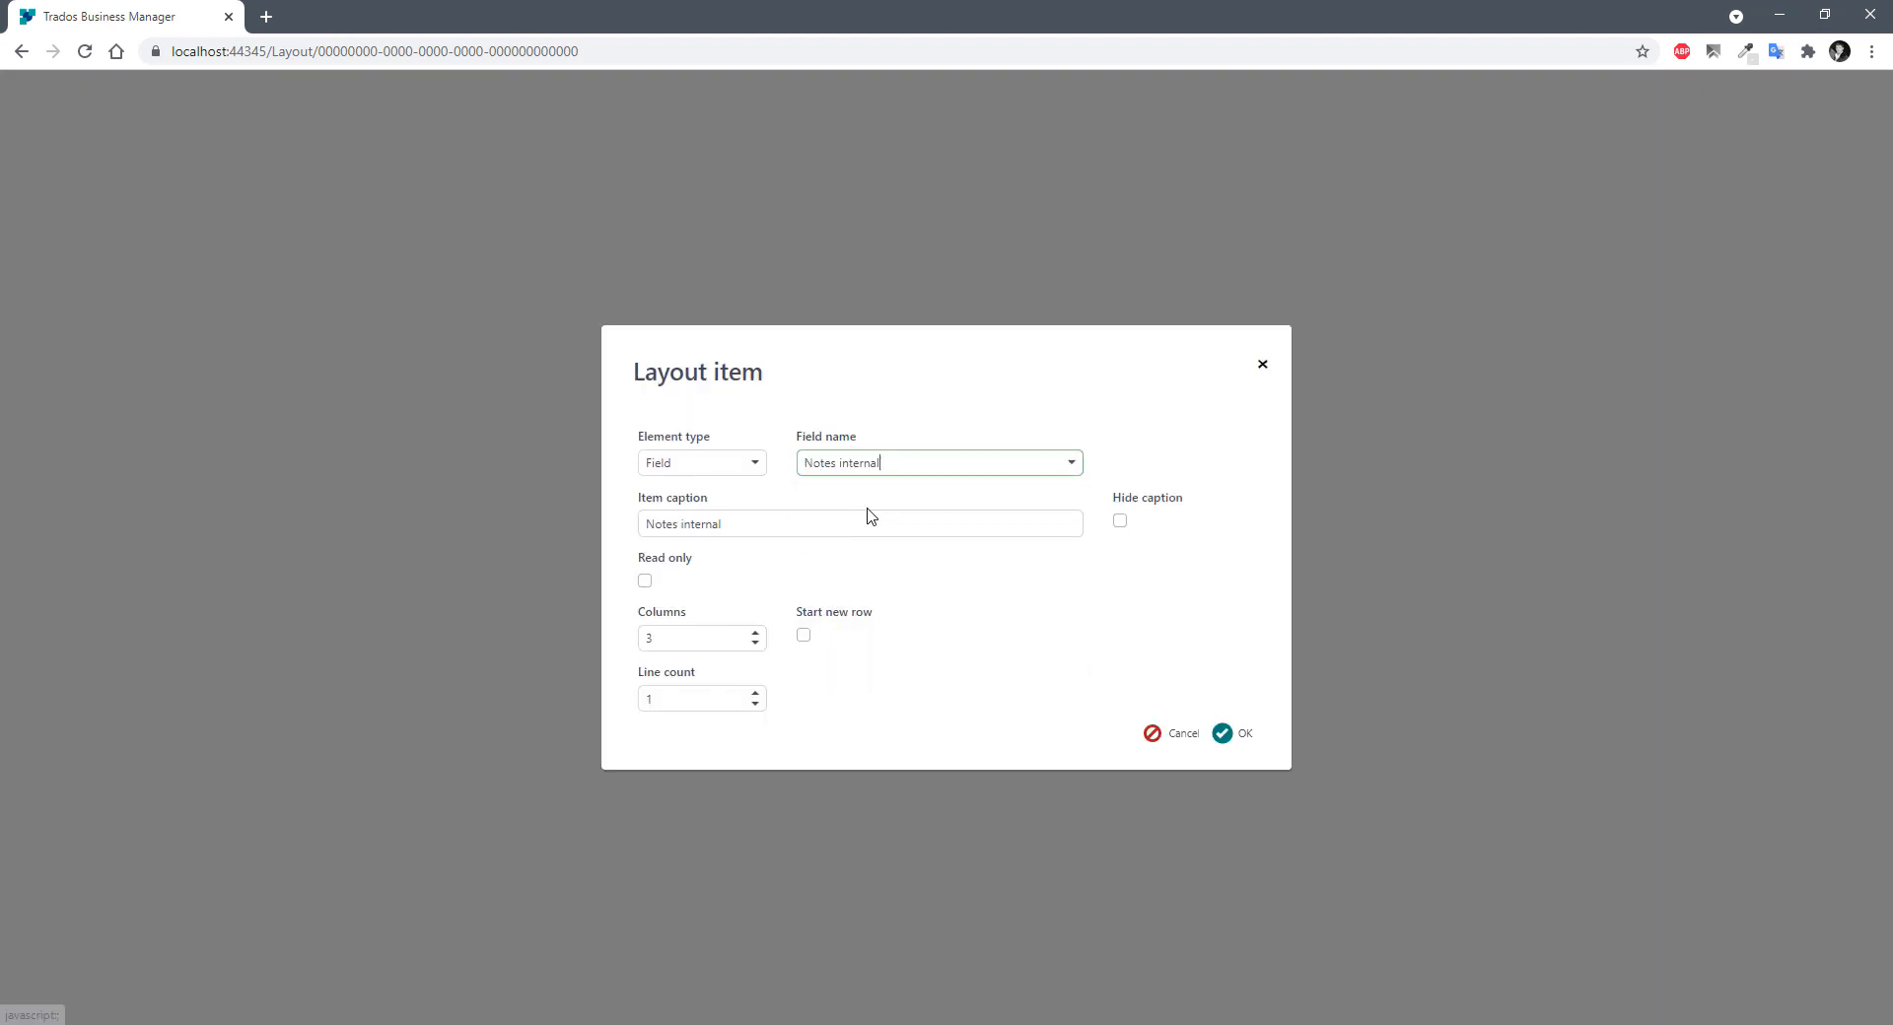
left_click(933, 462)
left_click(901, 493)
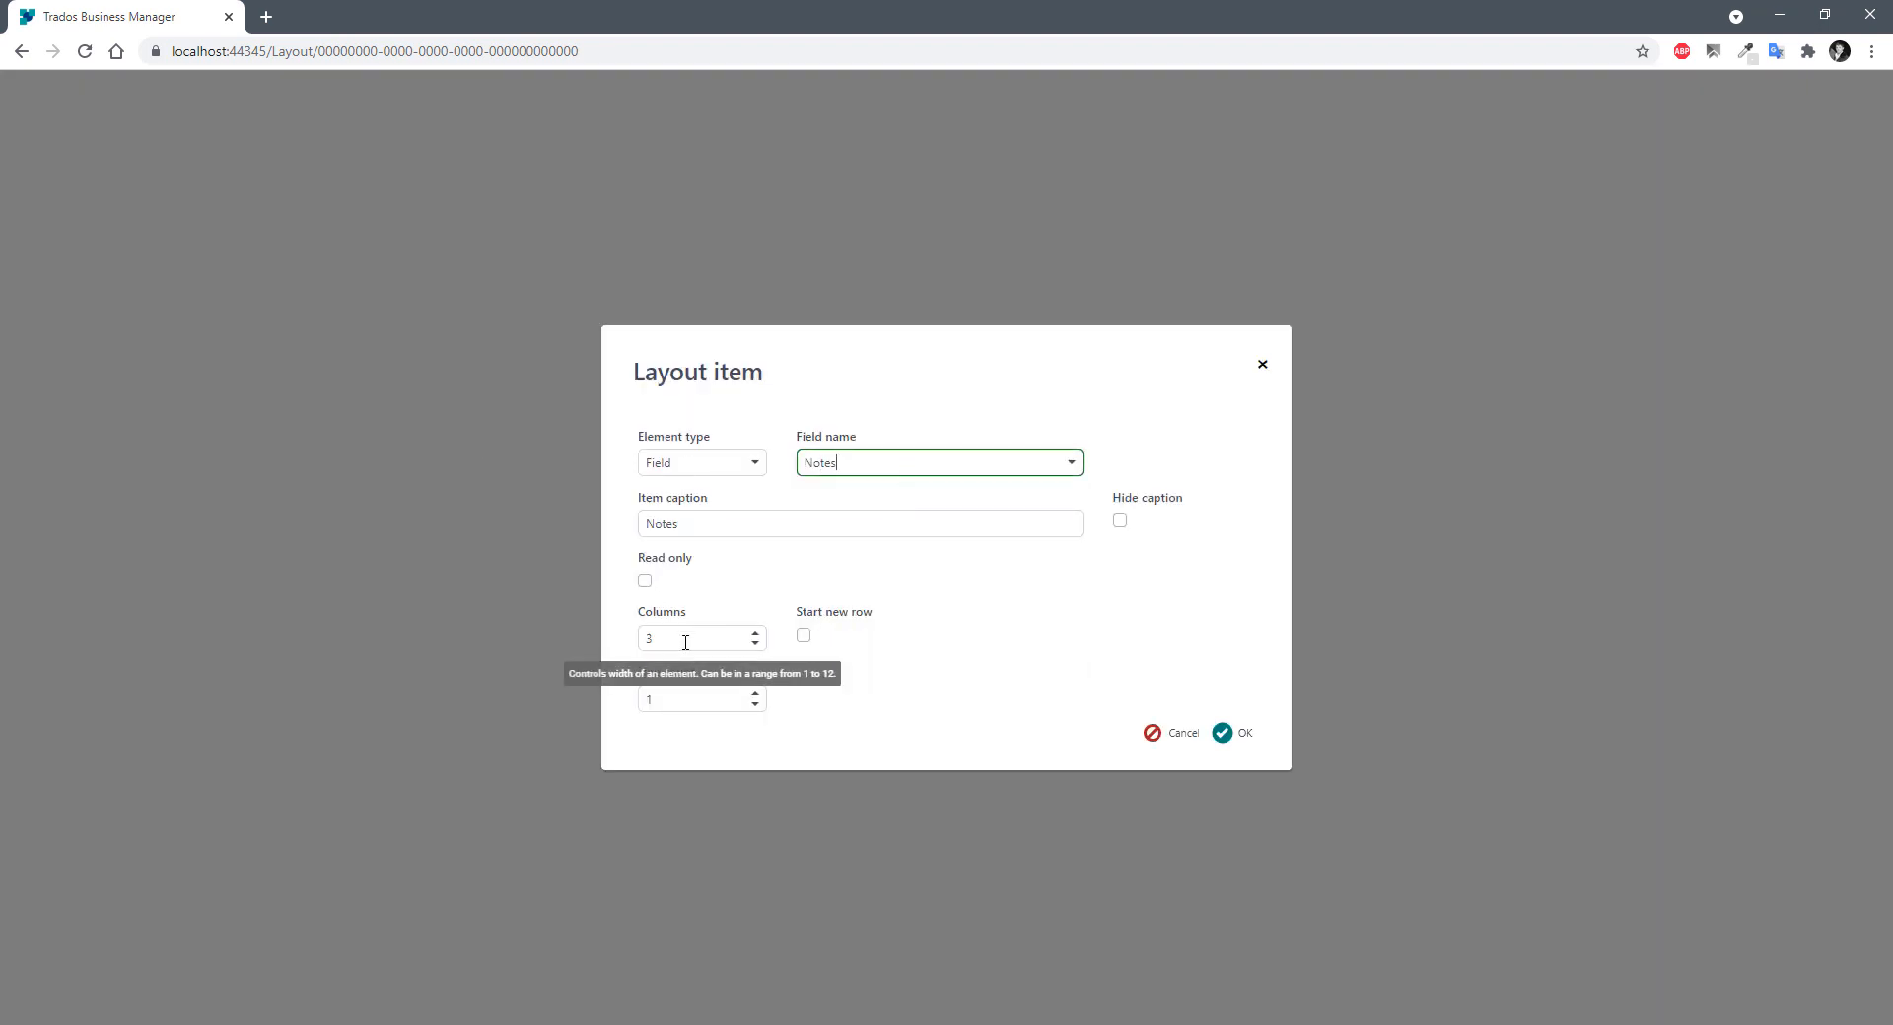
double_click(653, 638)
type("12")
left_click(755, 693)
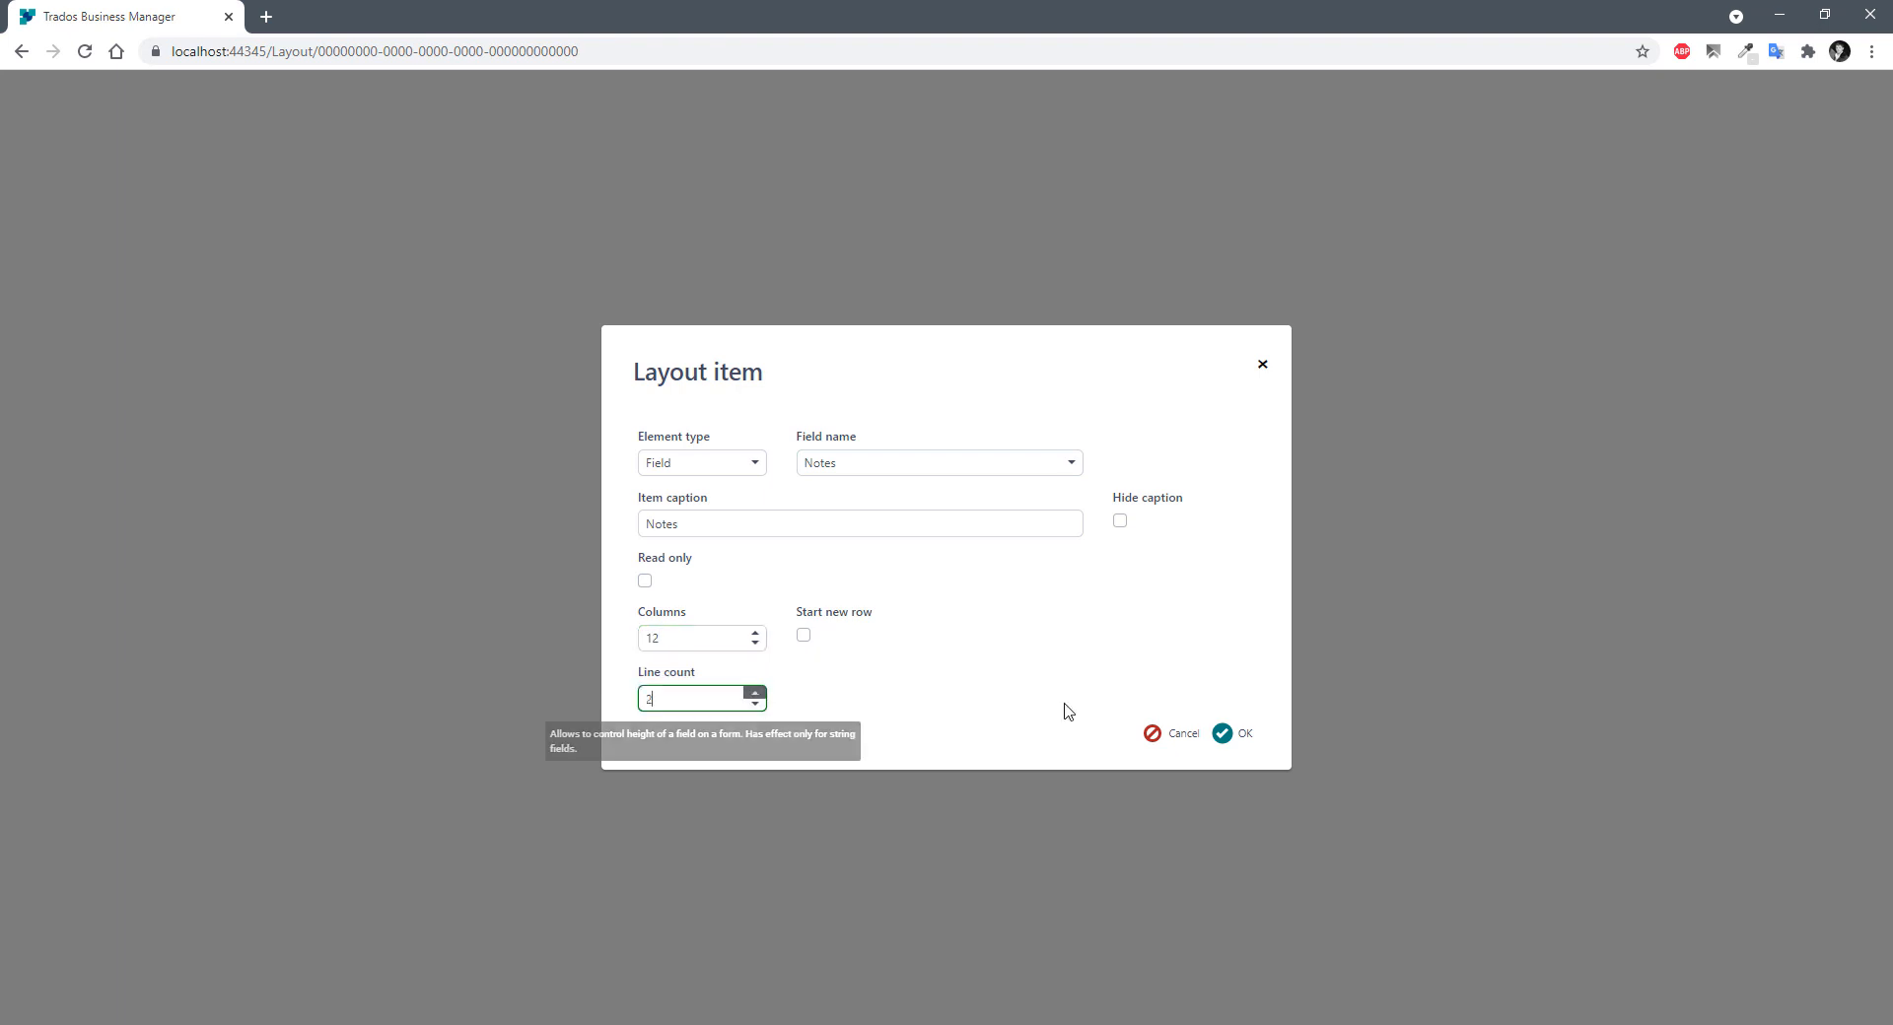
left_click(1227, 735)
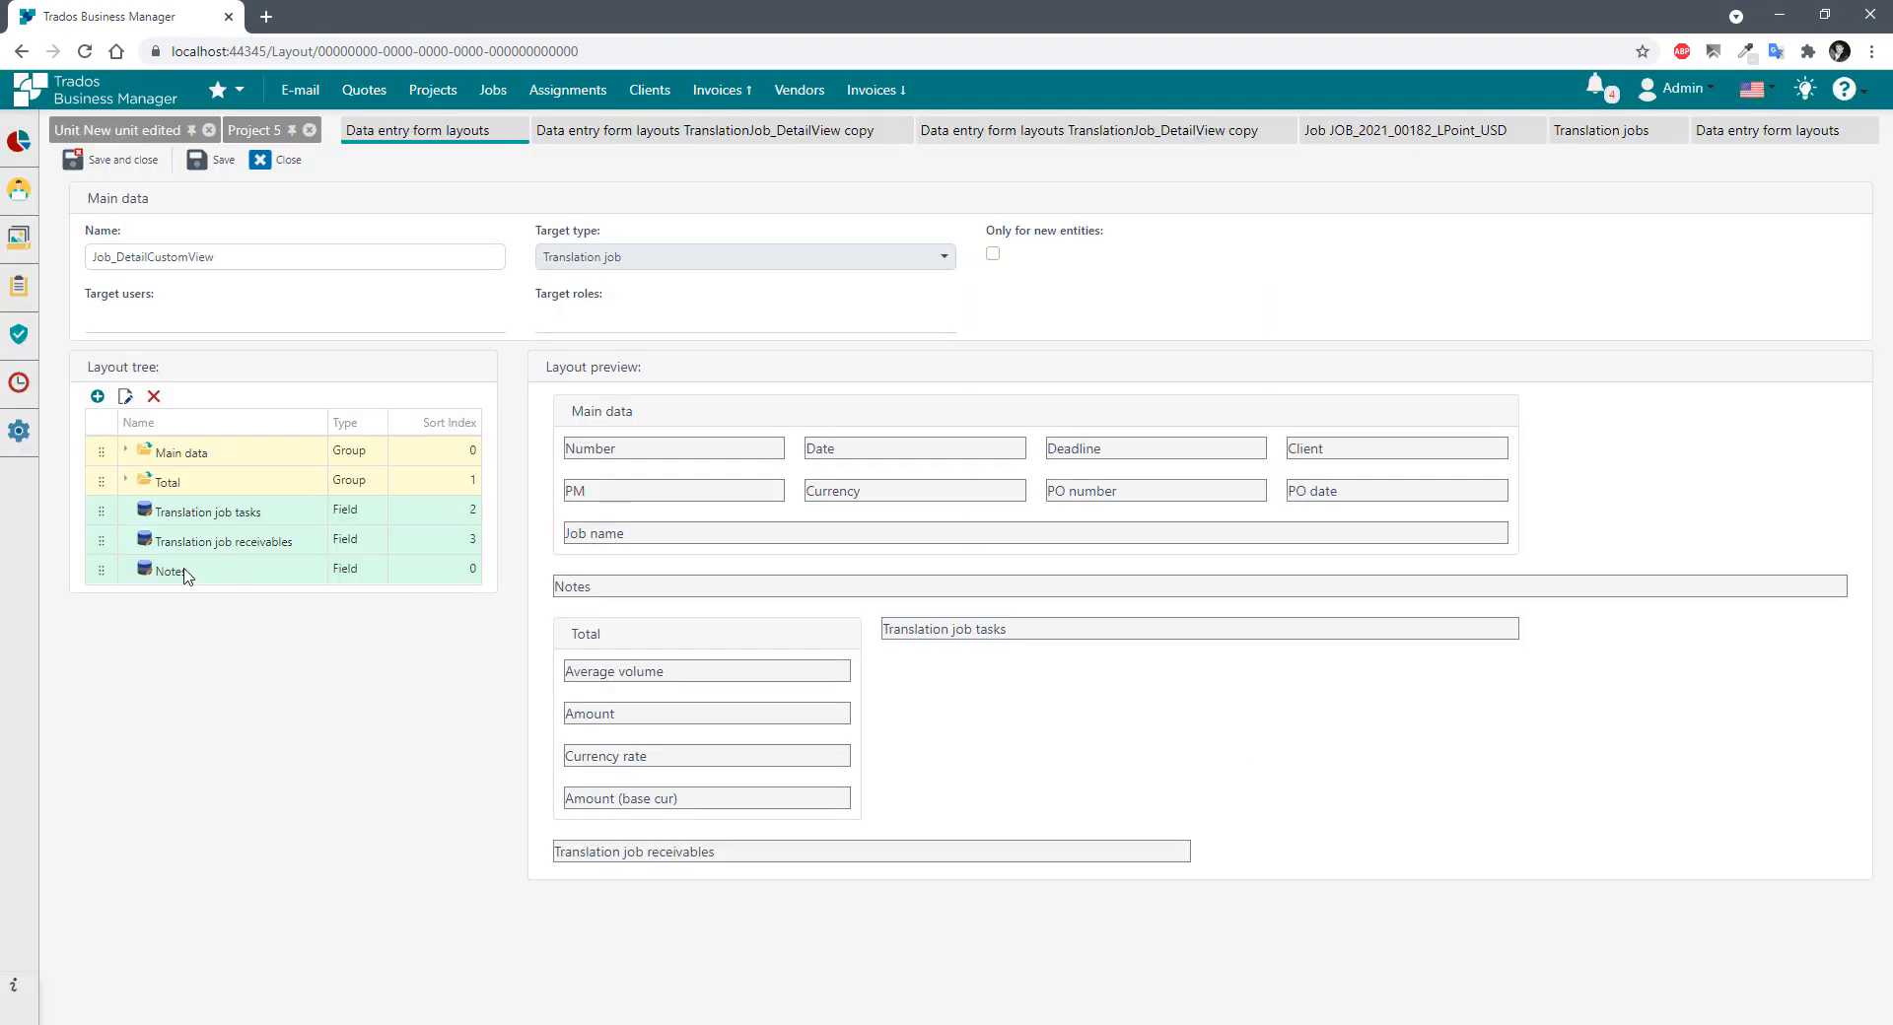
left_click_drag(101, 571, 141, 462)
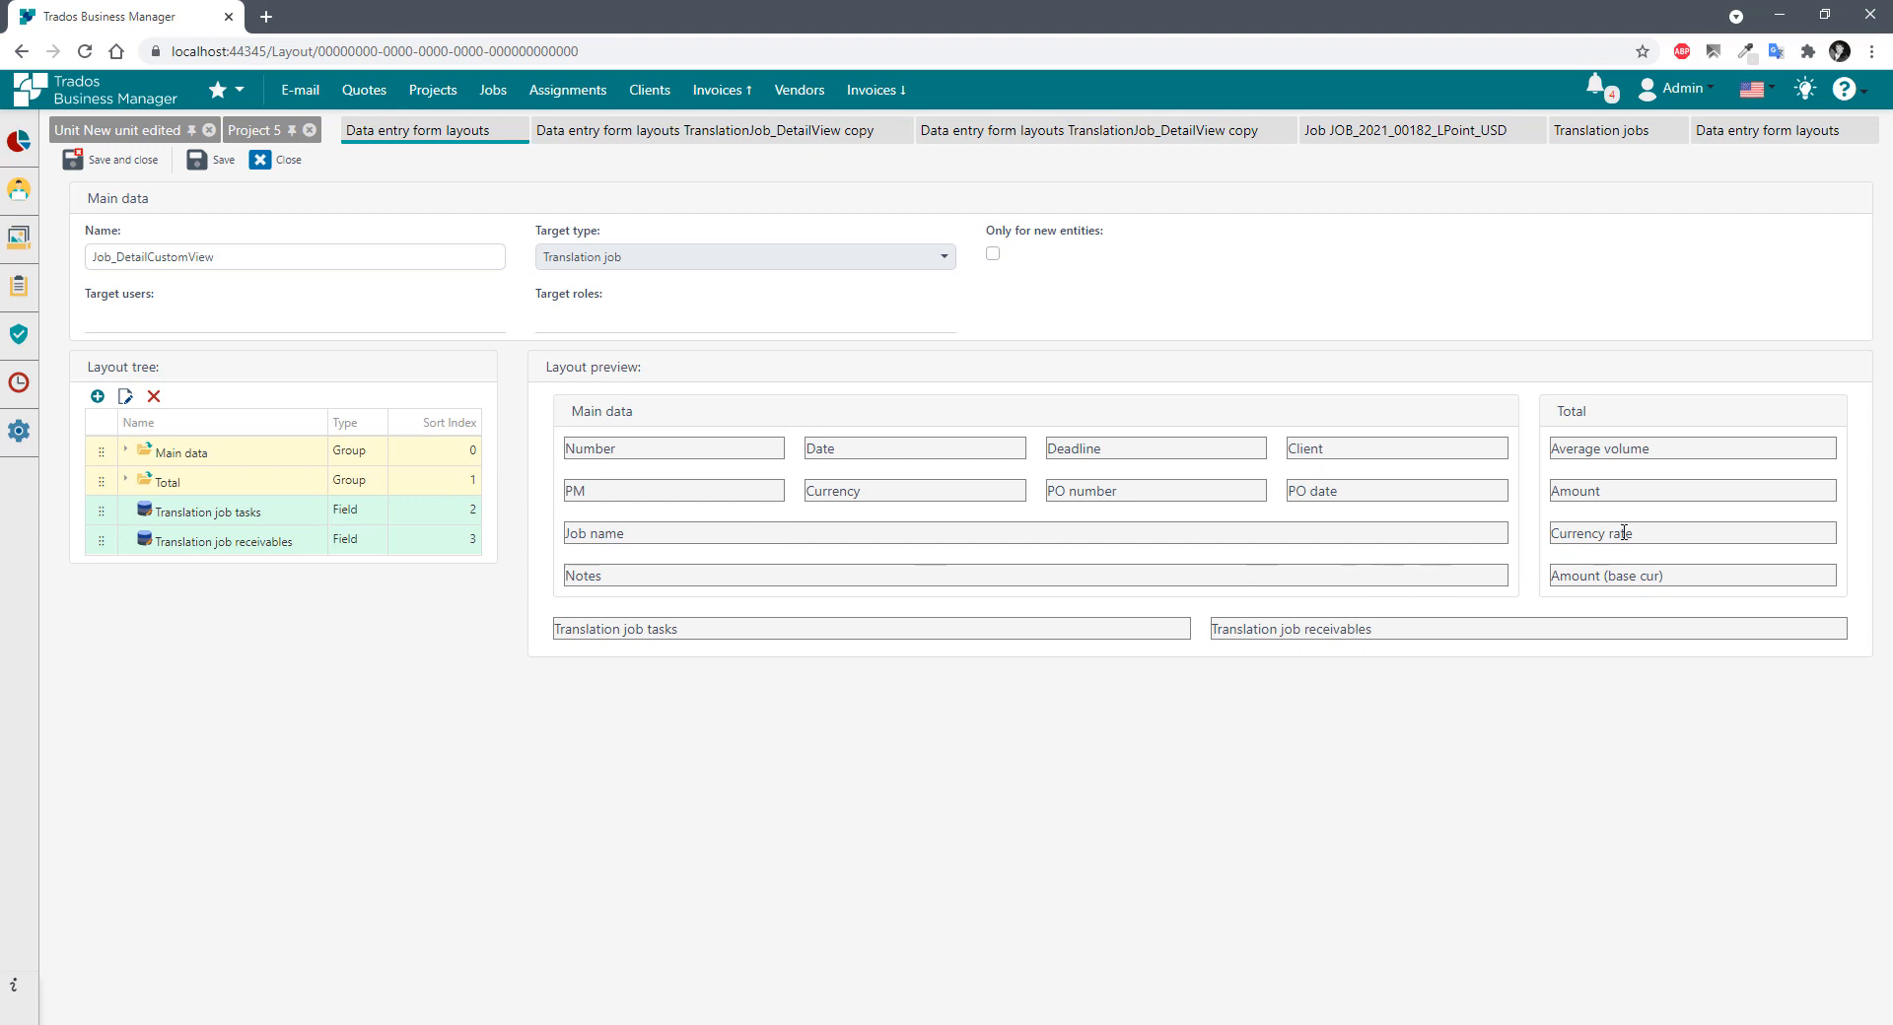
Rename the Total group to 'Totals'.
double_click(184, 483)
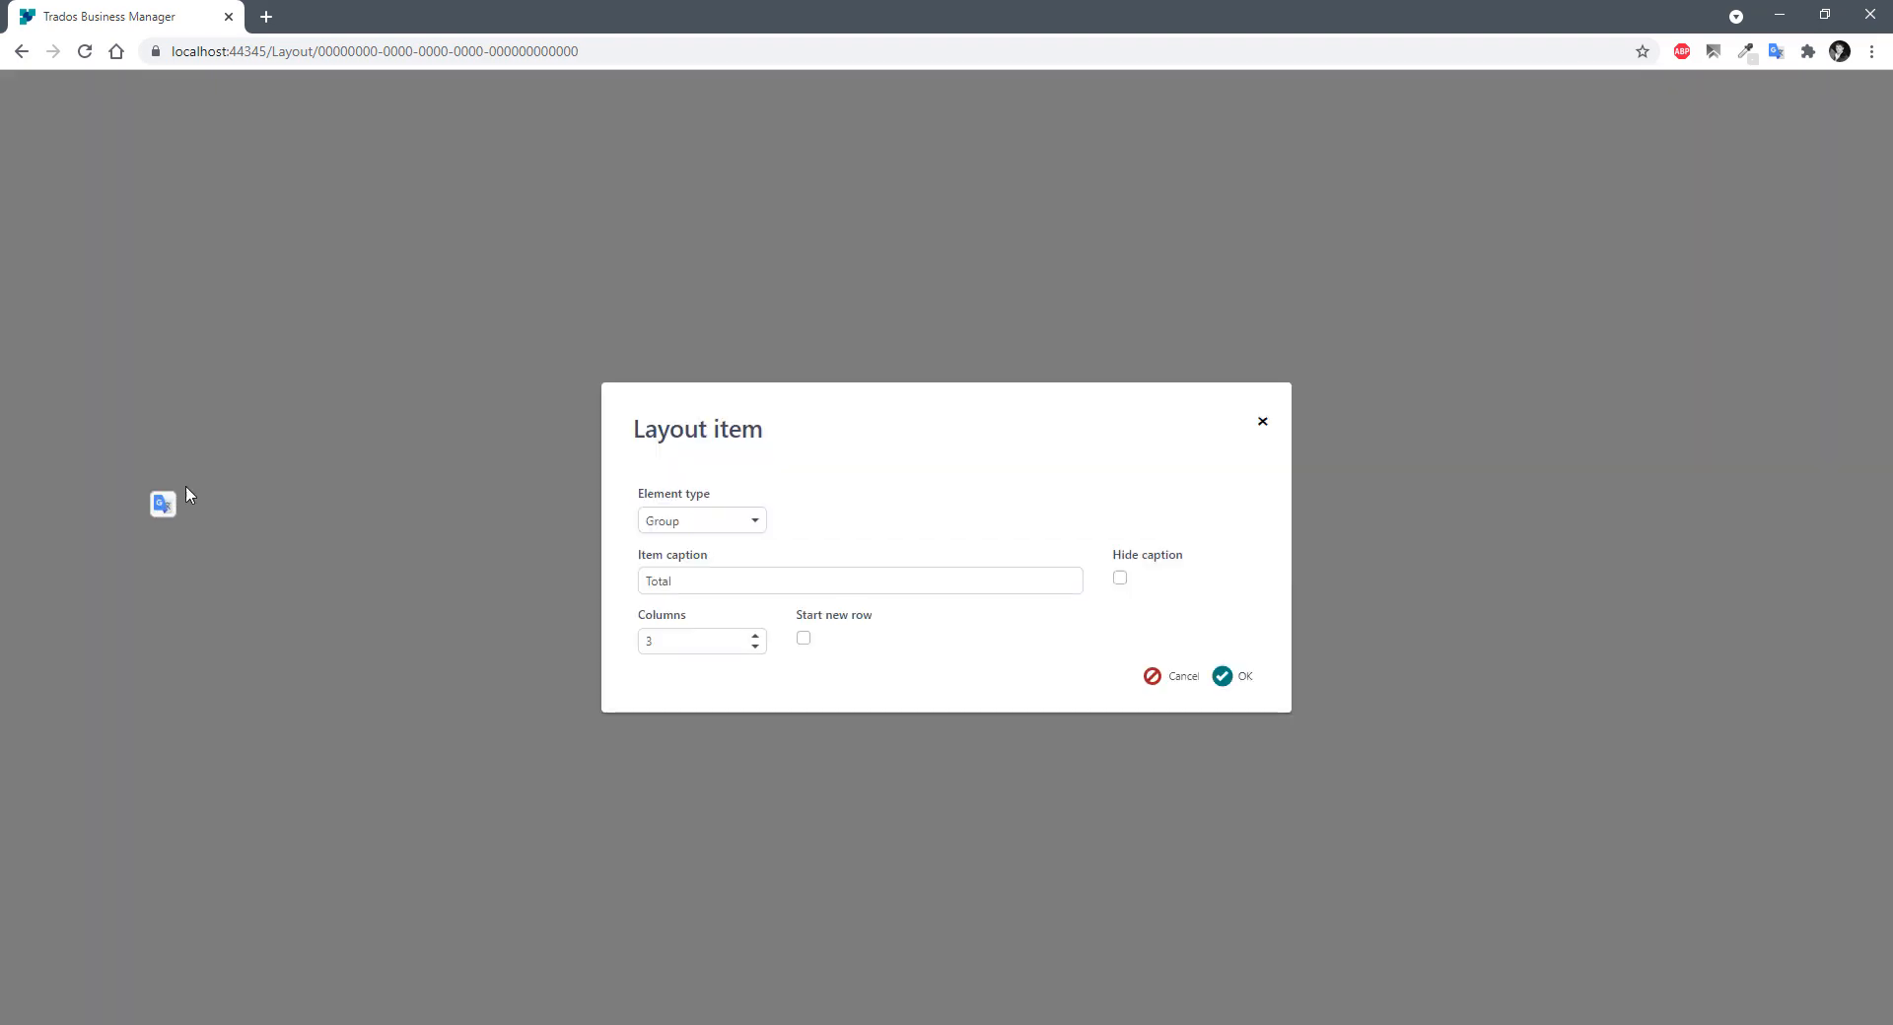
left_click(718, 578)
type("s")
left_click(1227, 678)
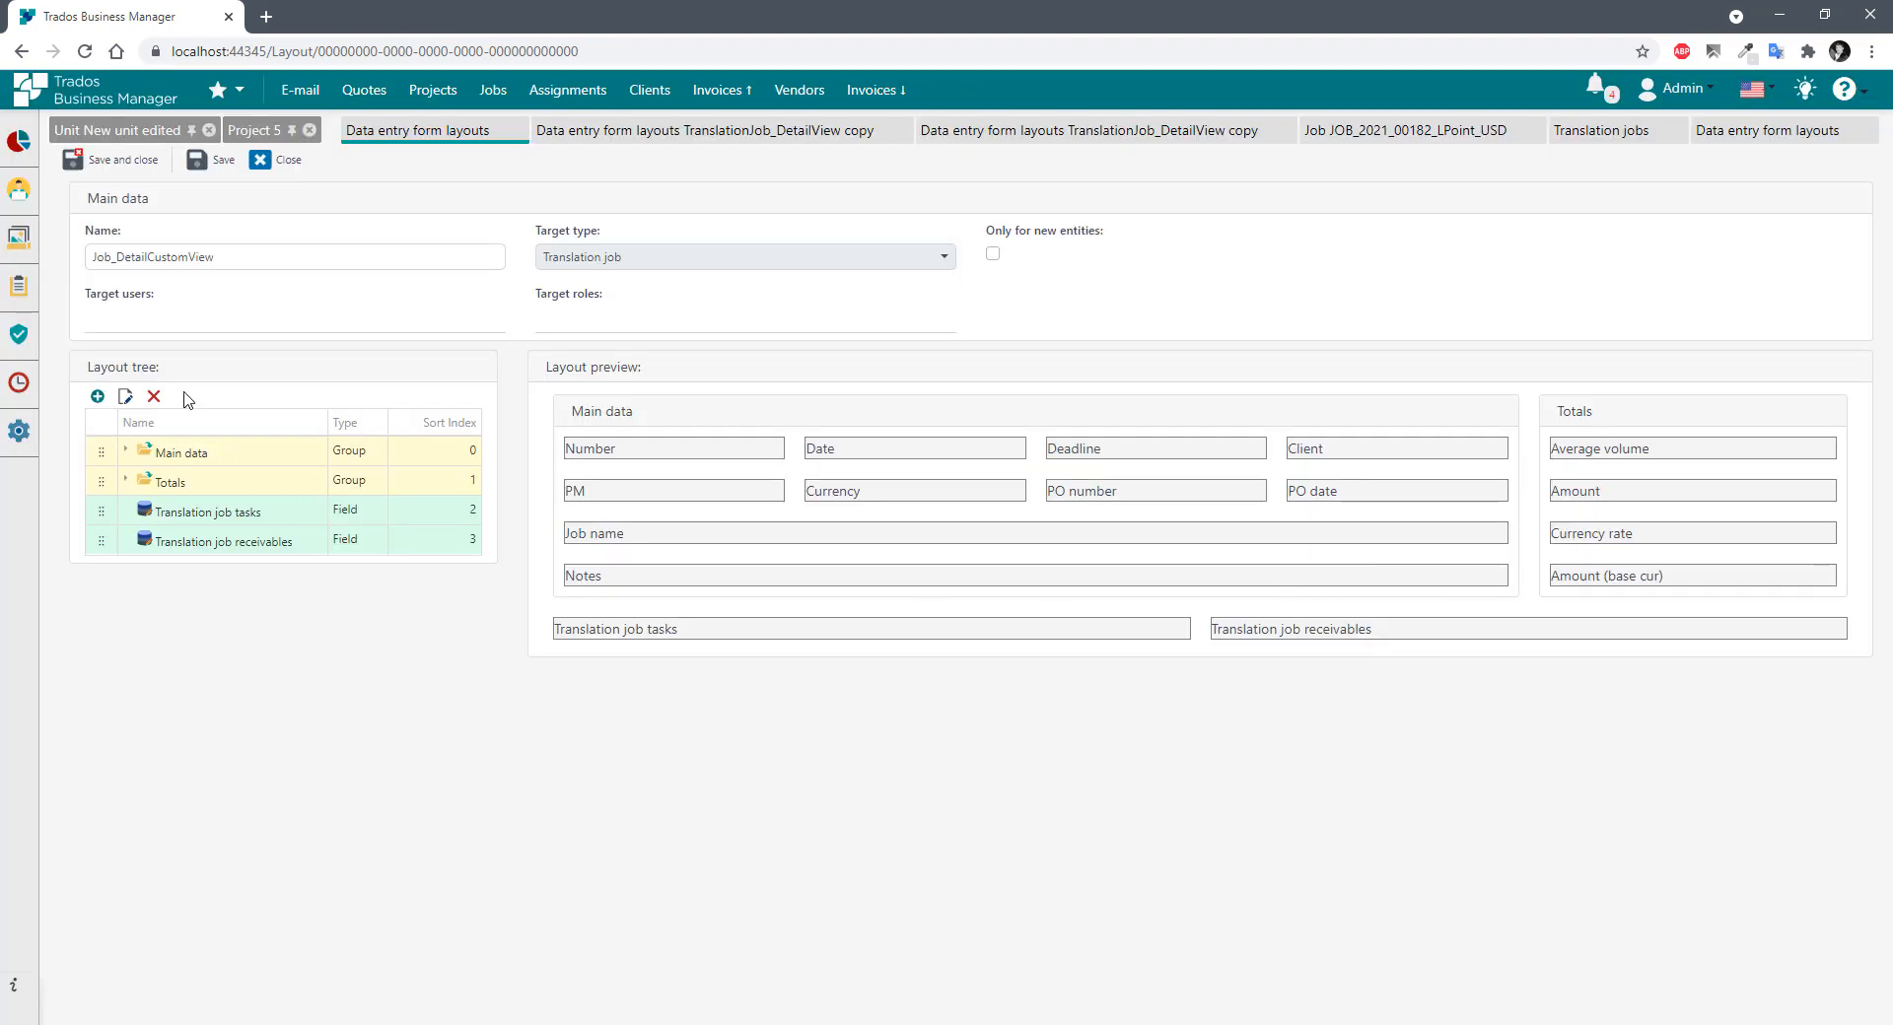
Add a full-width static text in the red Danger style below the job tables.
left_click(96, 396)
left_click(755, 463)
left_click(690, 576)
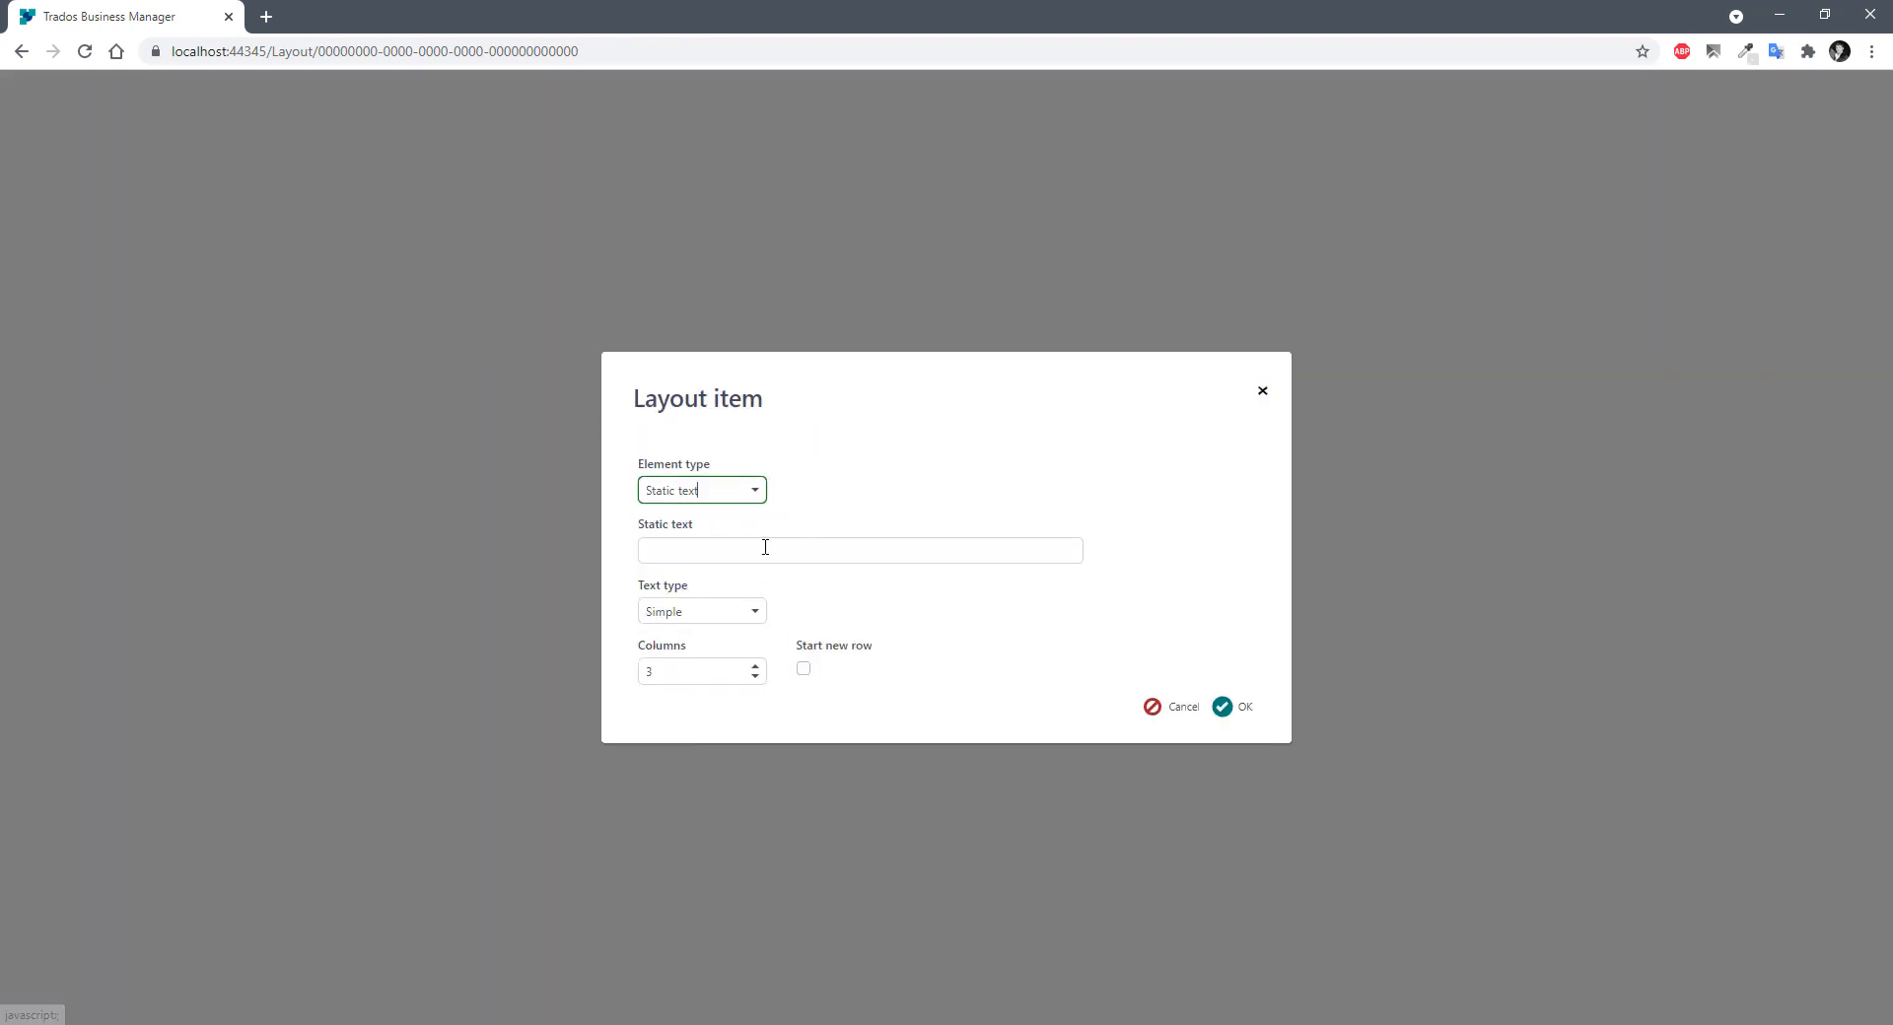
left_click(716, 551)
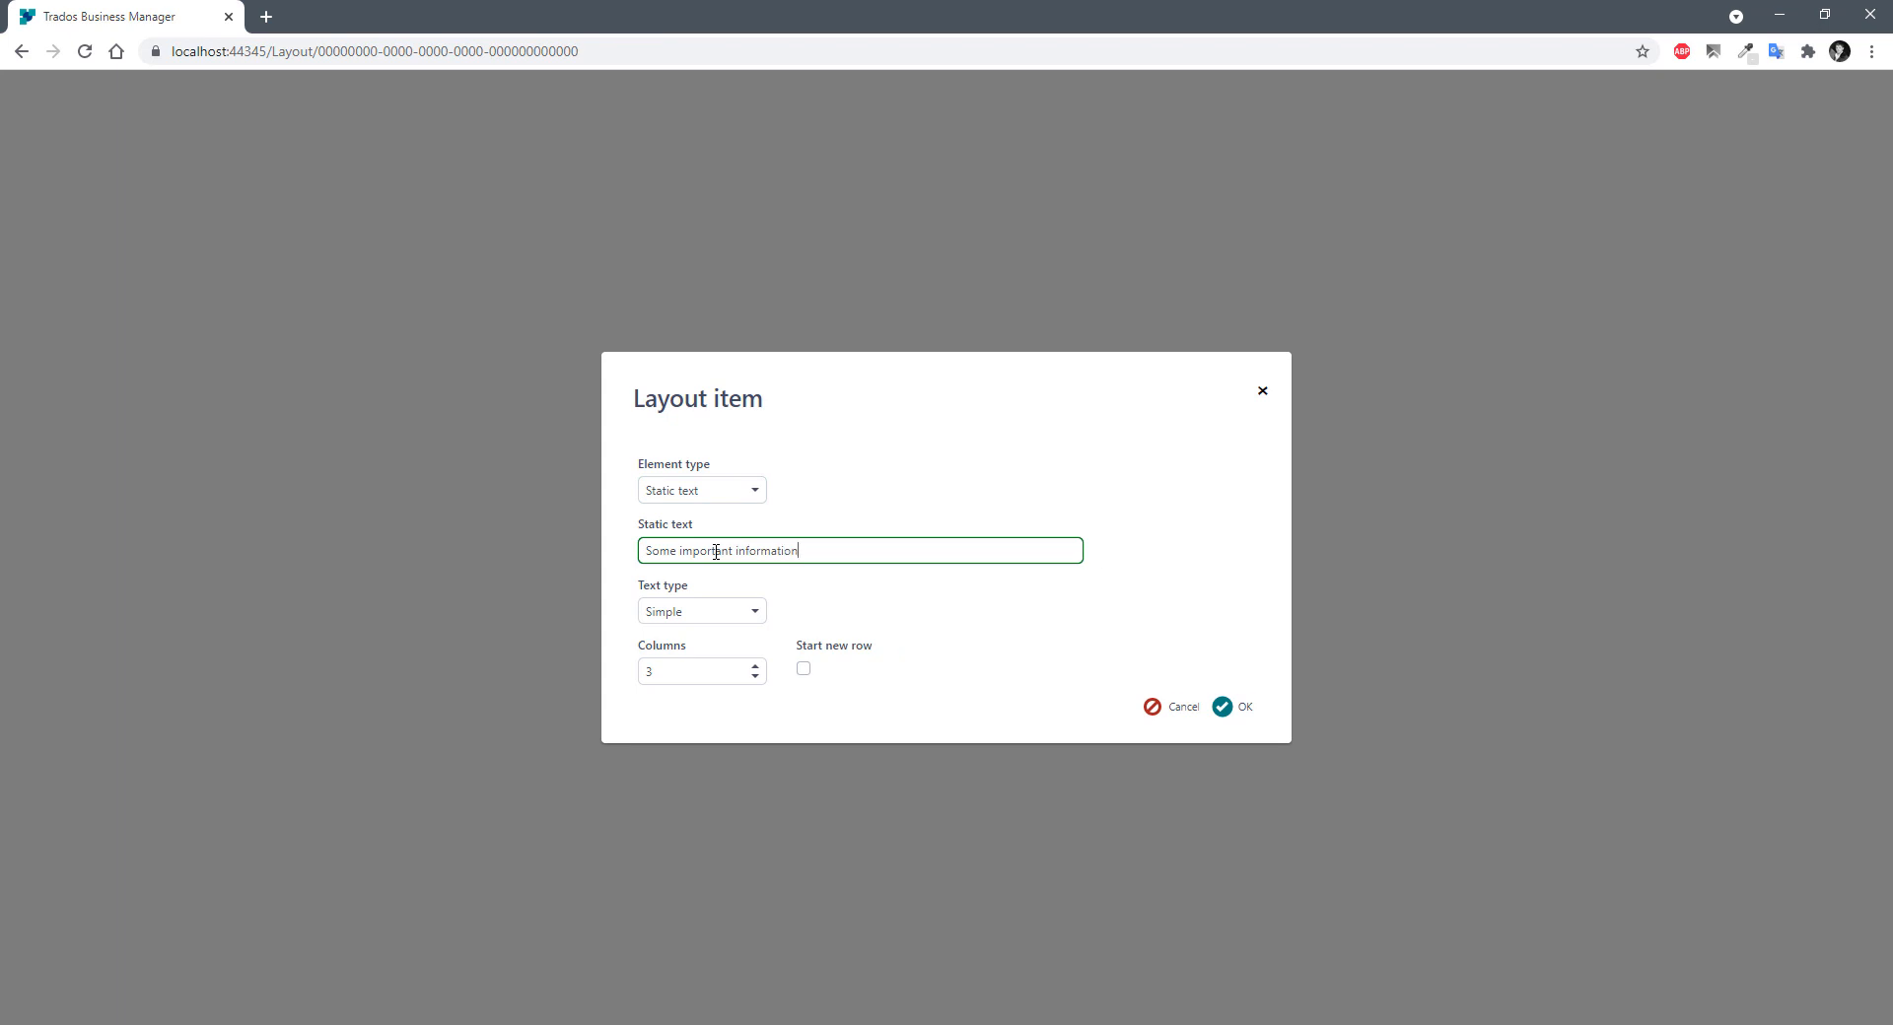
left_click(754, 612)
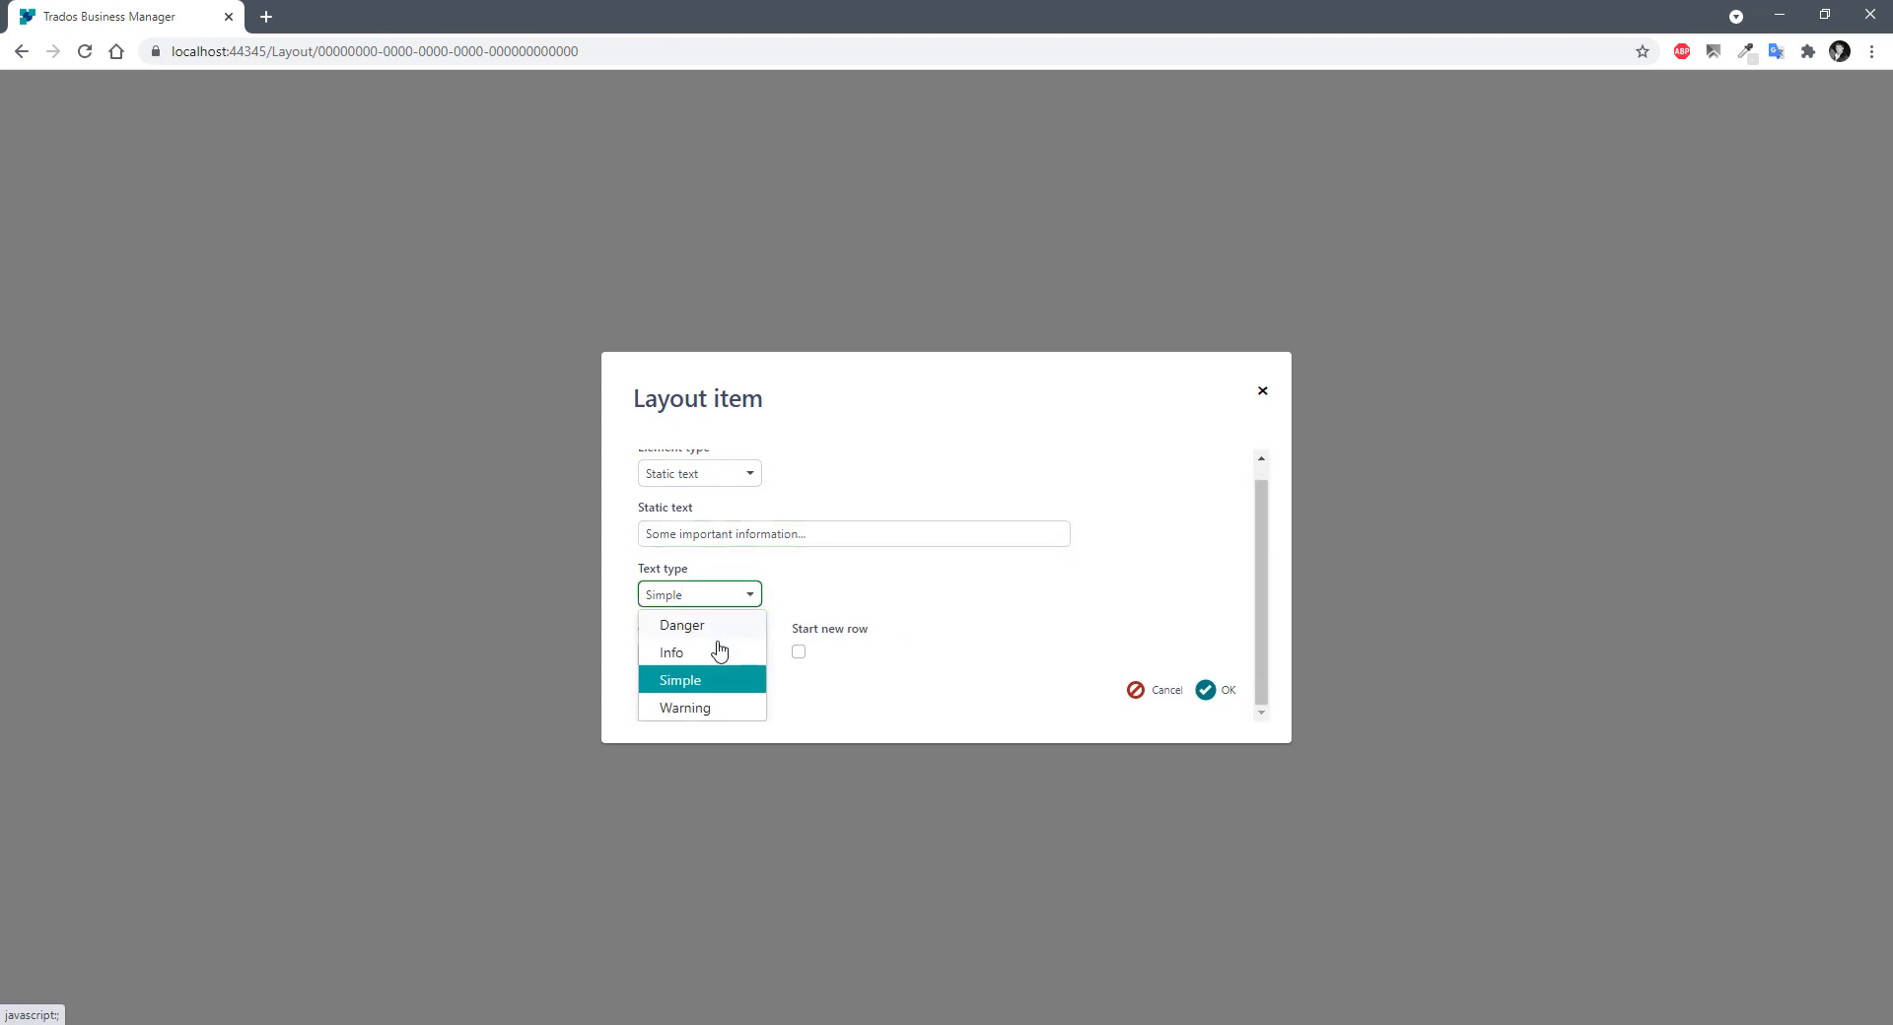
left_click(697, 625)
left_click(755, 666)
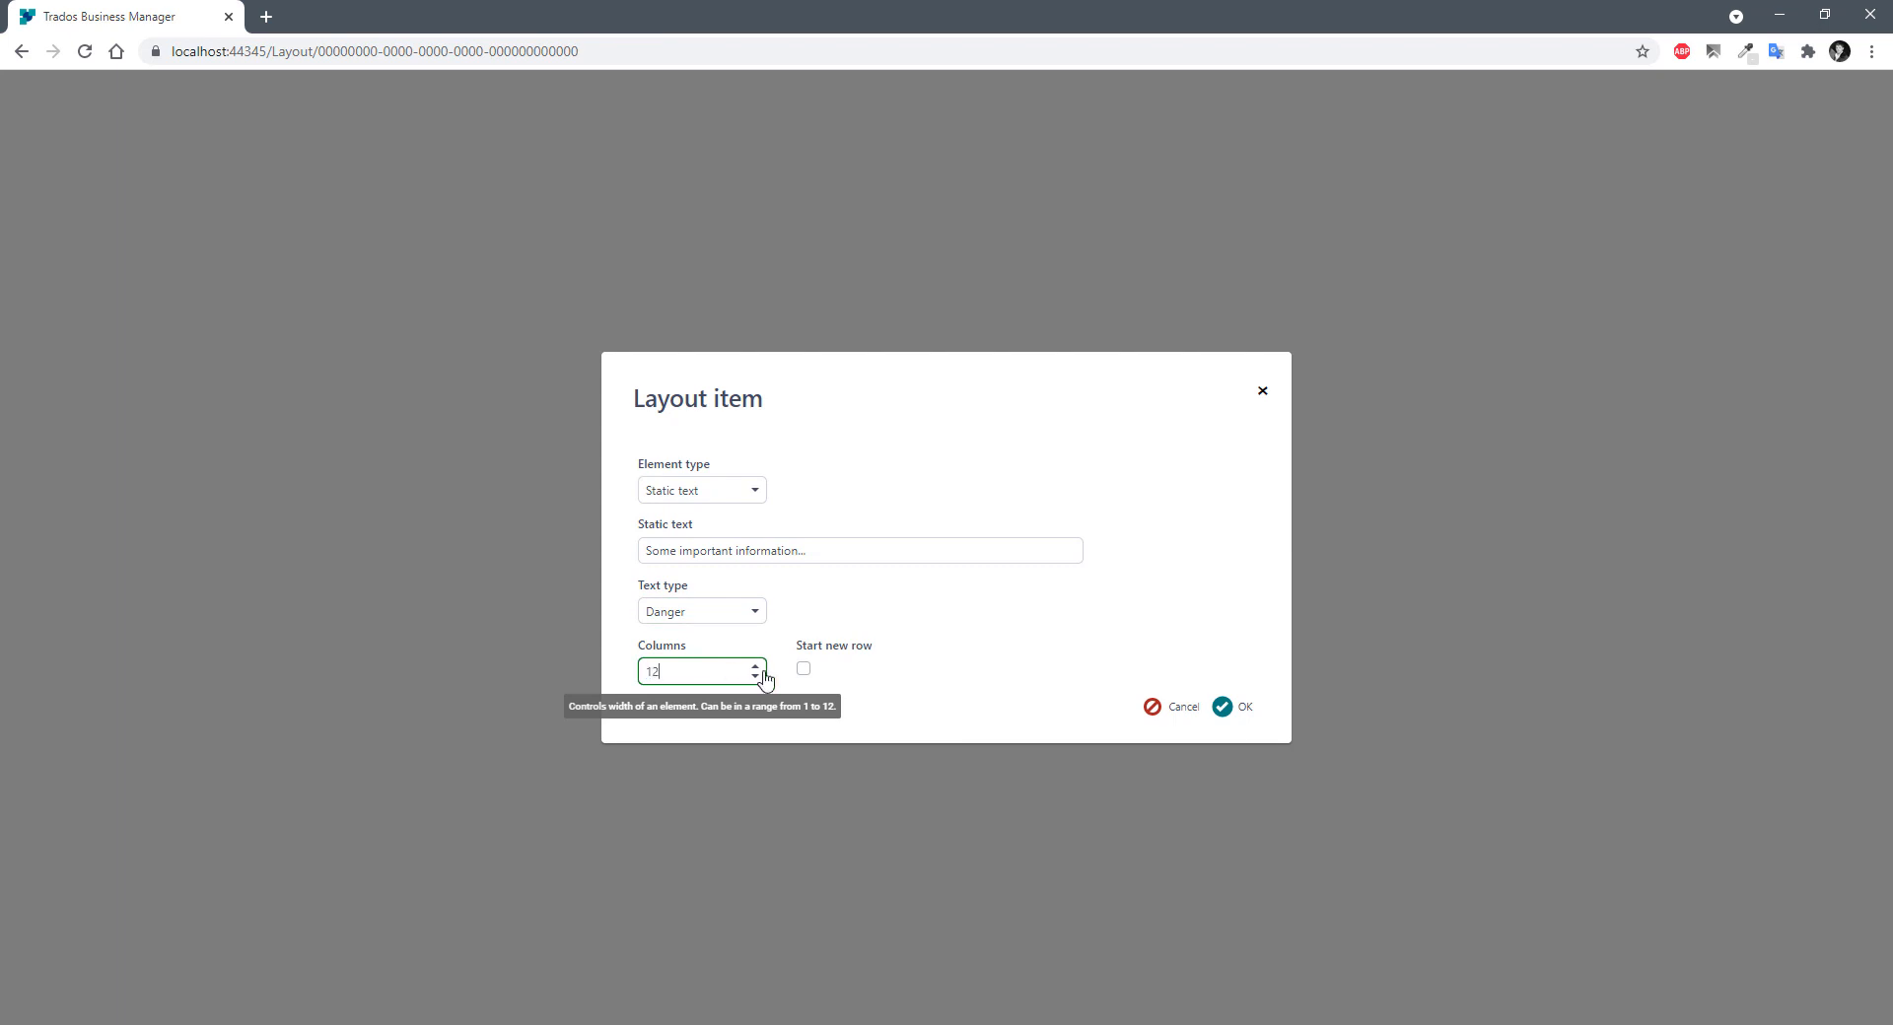
left_click(1232, 707)
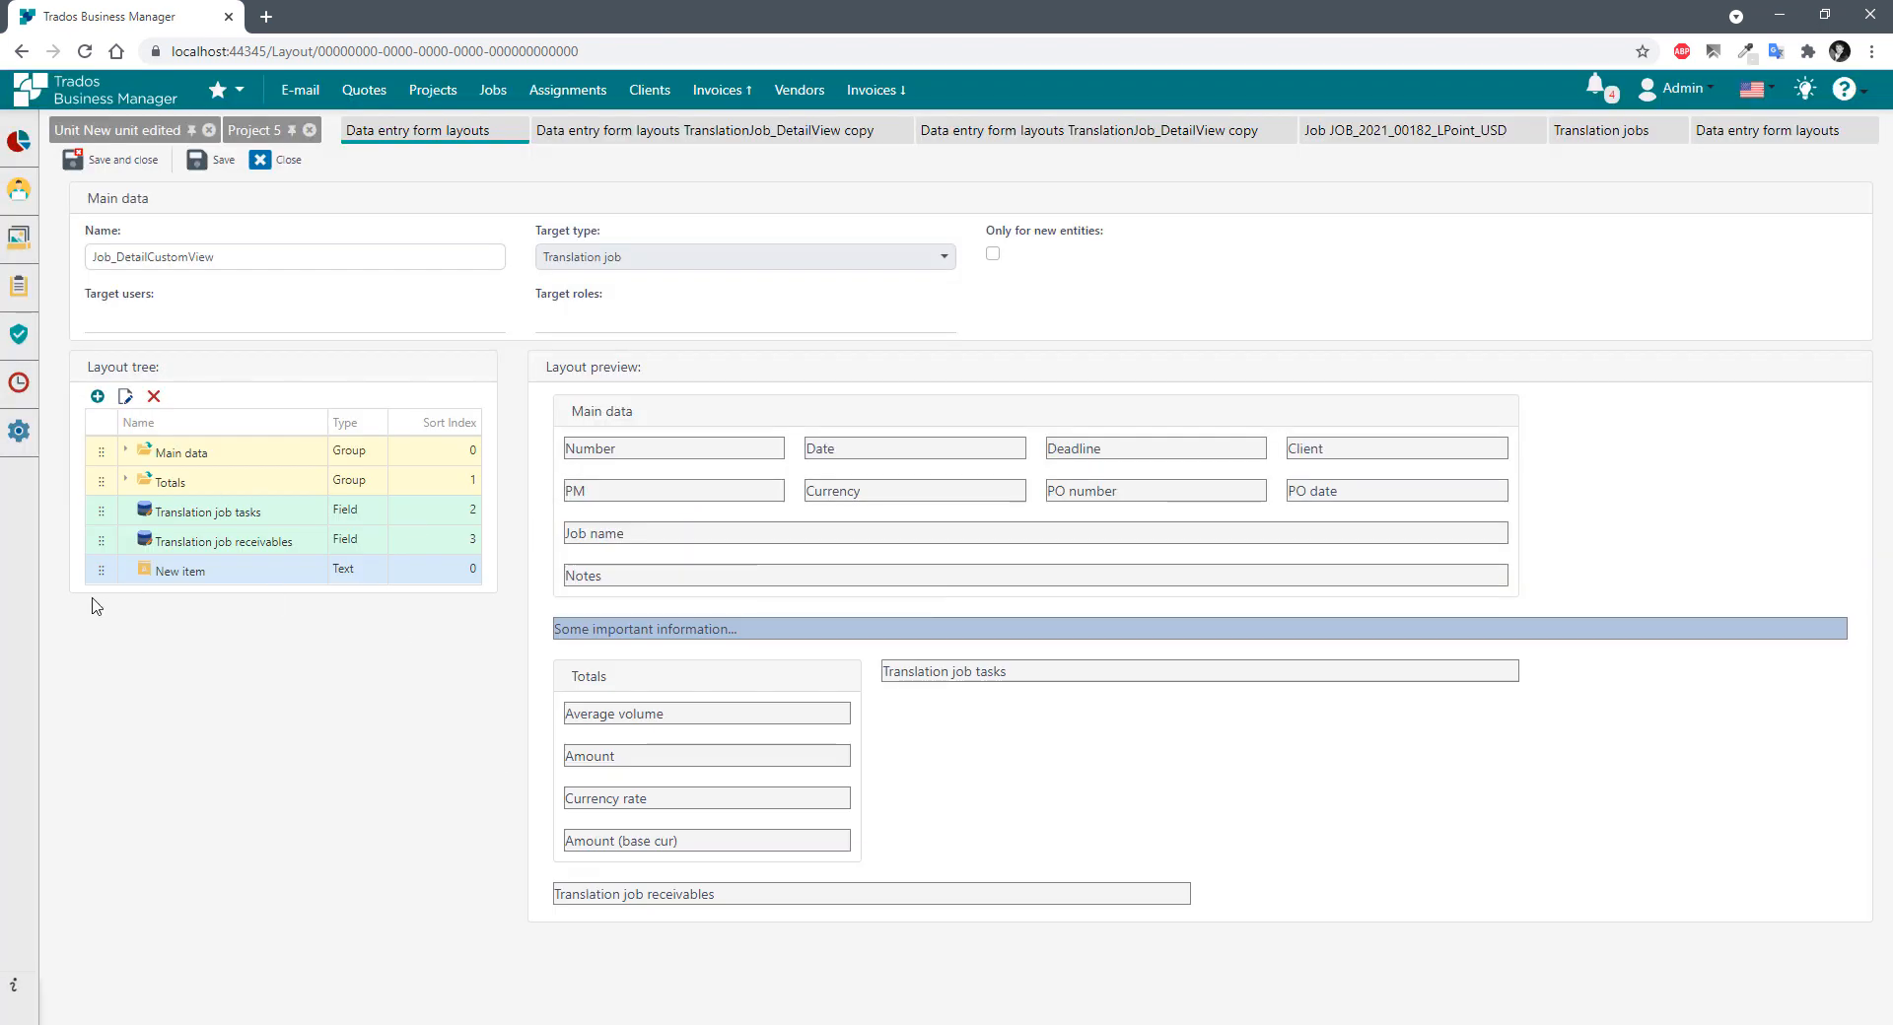
mouse_move(101, 571)
left_mouse_down()
mouse_move(100, 513)
mouse_move(103, 572)
left_mouse_up()
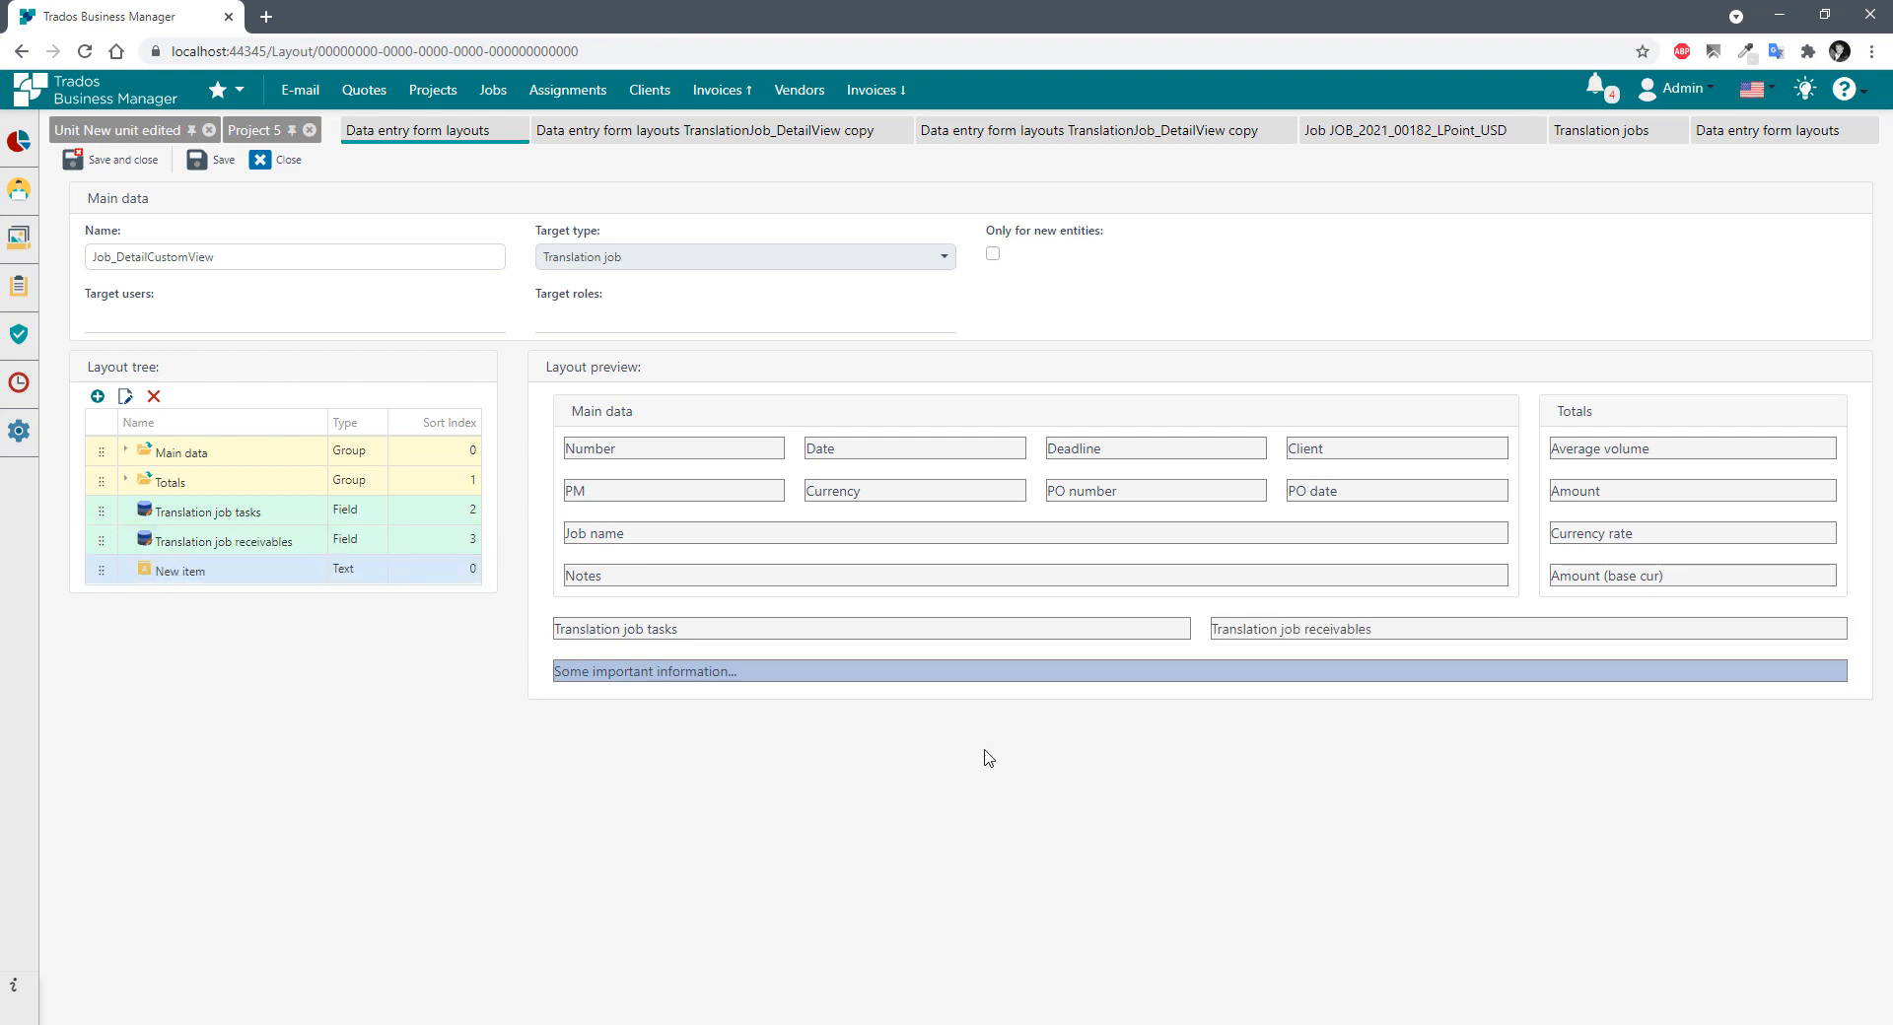
Save the layout and open Translation jobs in a new browser tab.
left_click(212, 160)
mouse_move(19, 189)
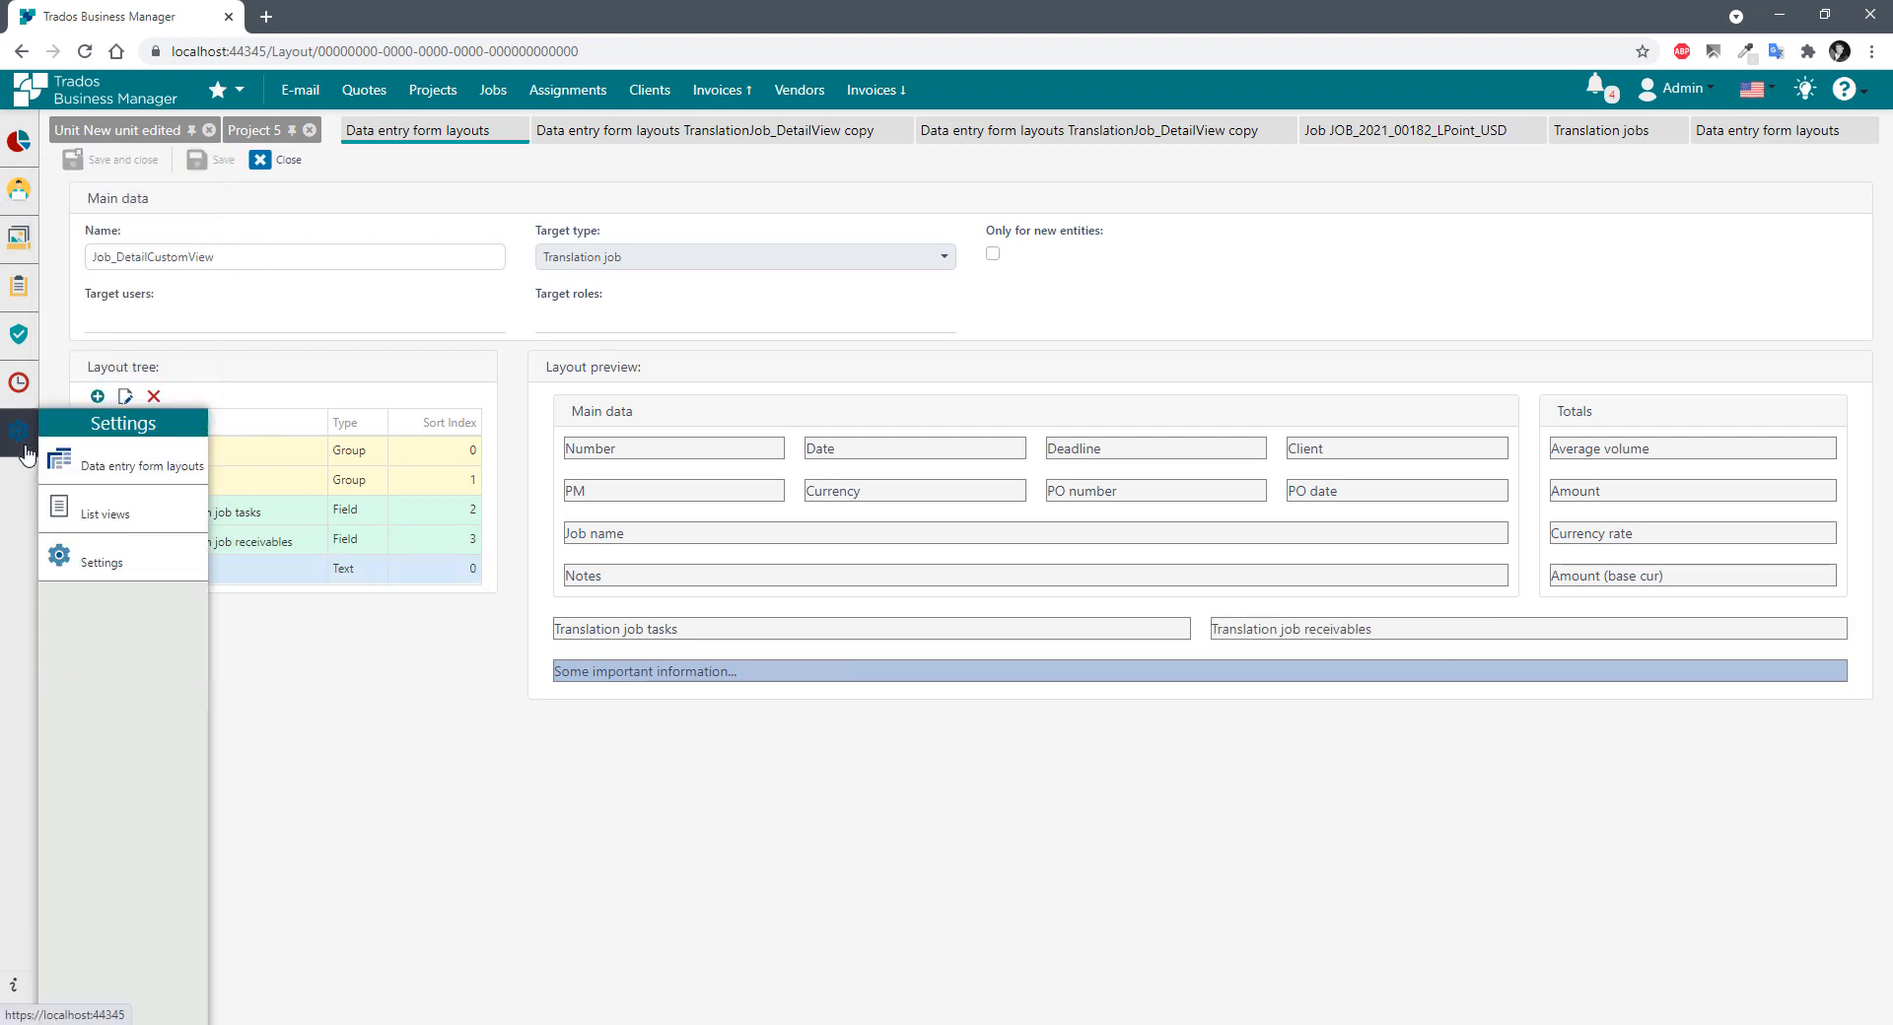
mouse_move(27, 257)
scroll(114, 731, "down", 4)
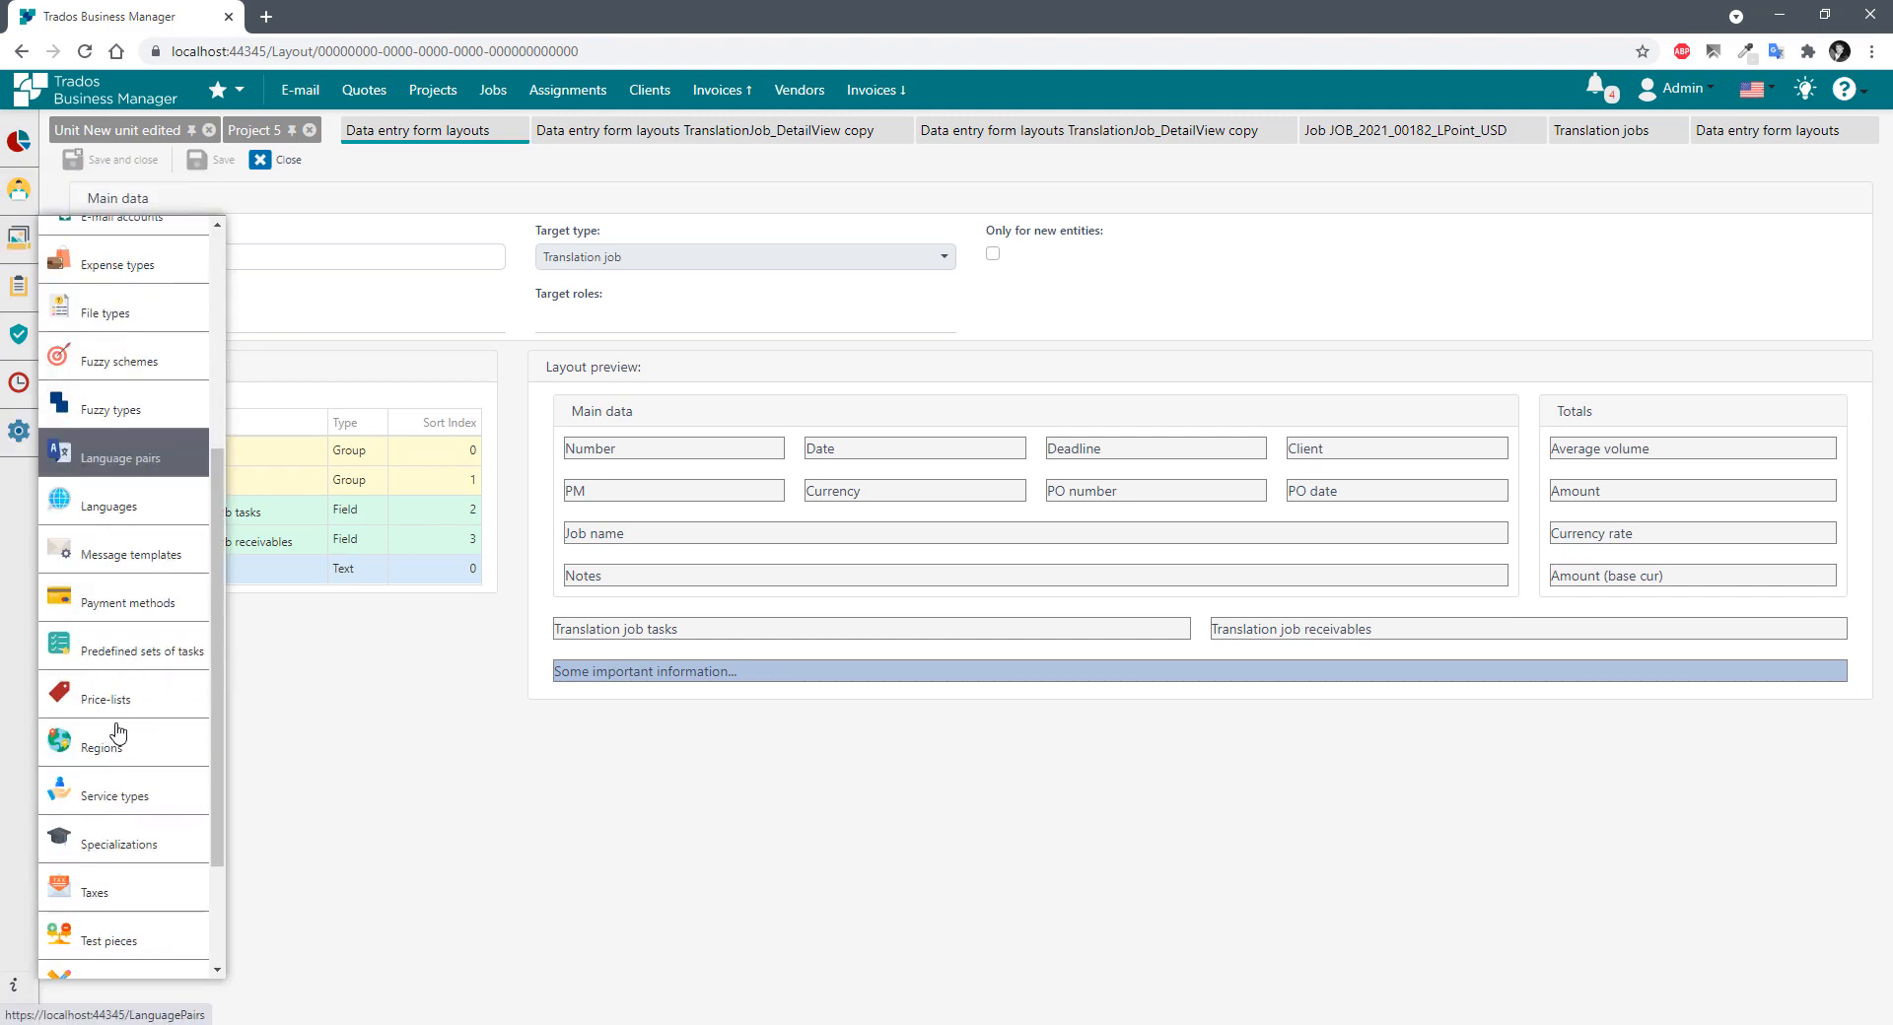
scroll(114, 730, "up", 4)
middle_click(107, 619)
left_click(380, 17)
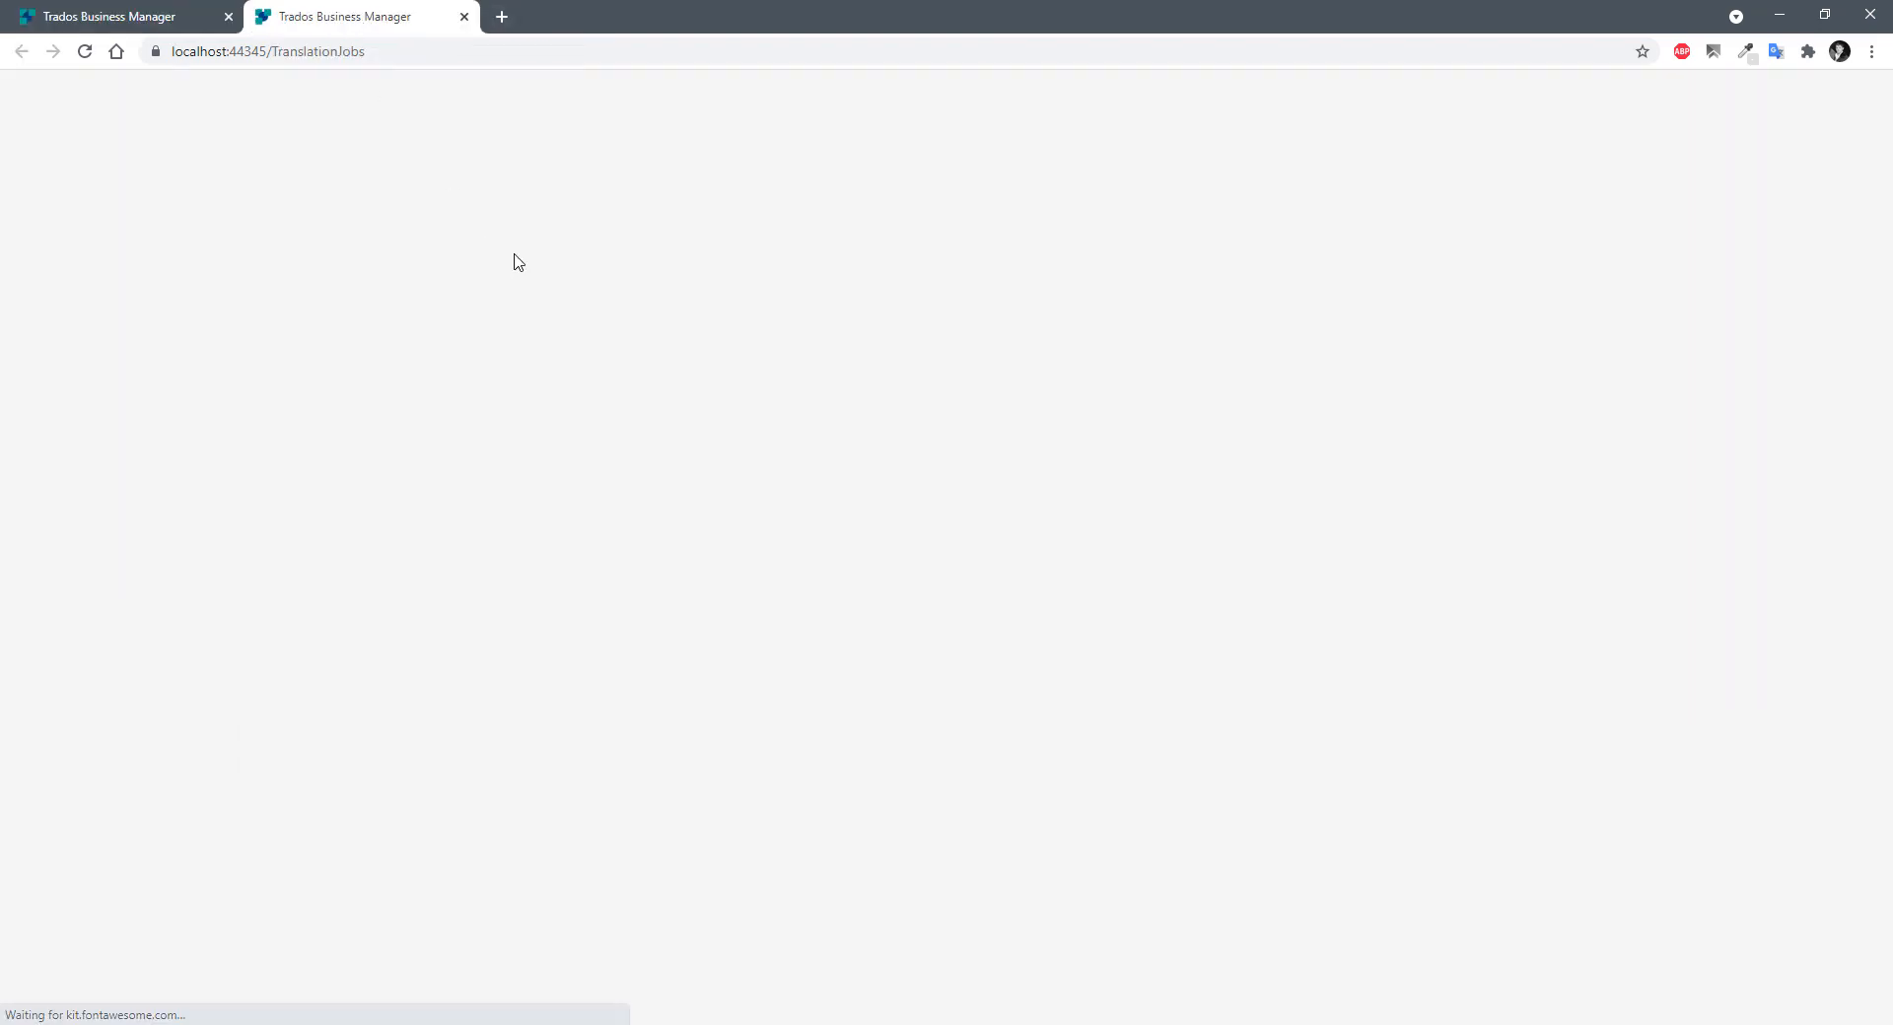
Open the first job's form and inspect the job tables, Main data, Totals and important-information notice.
left_click(77, 321)
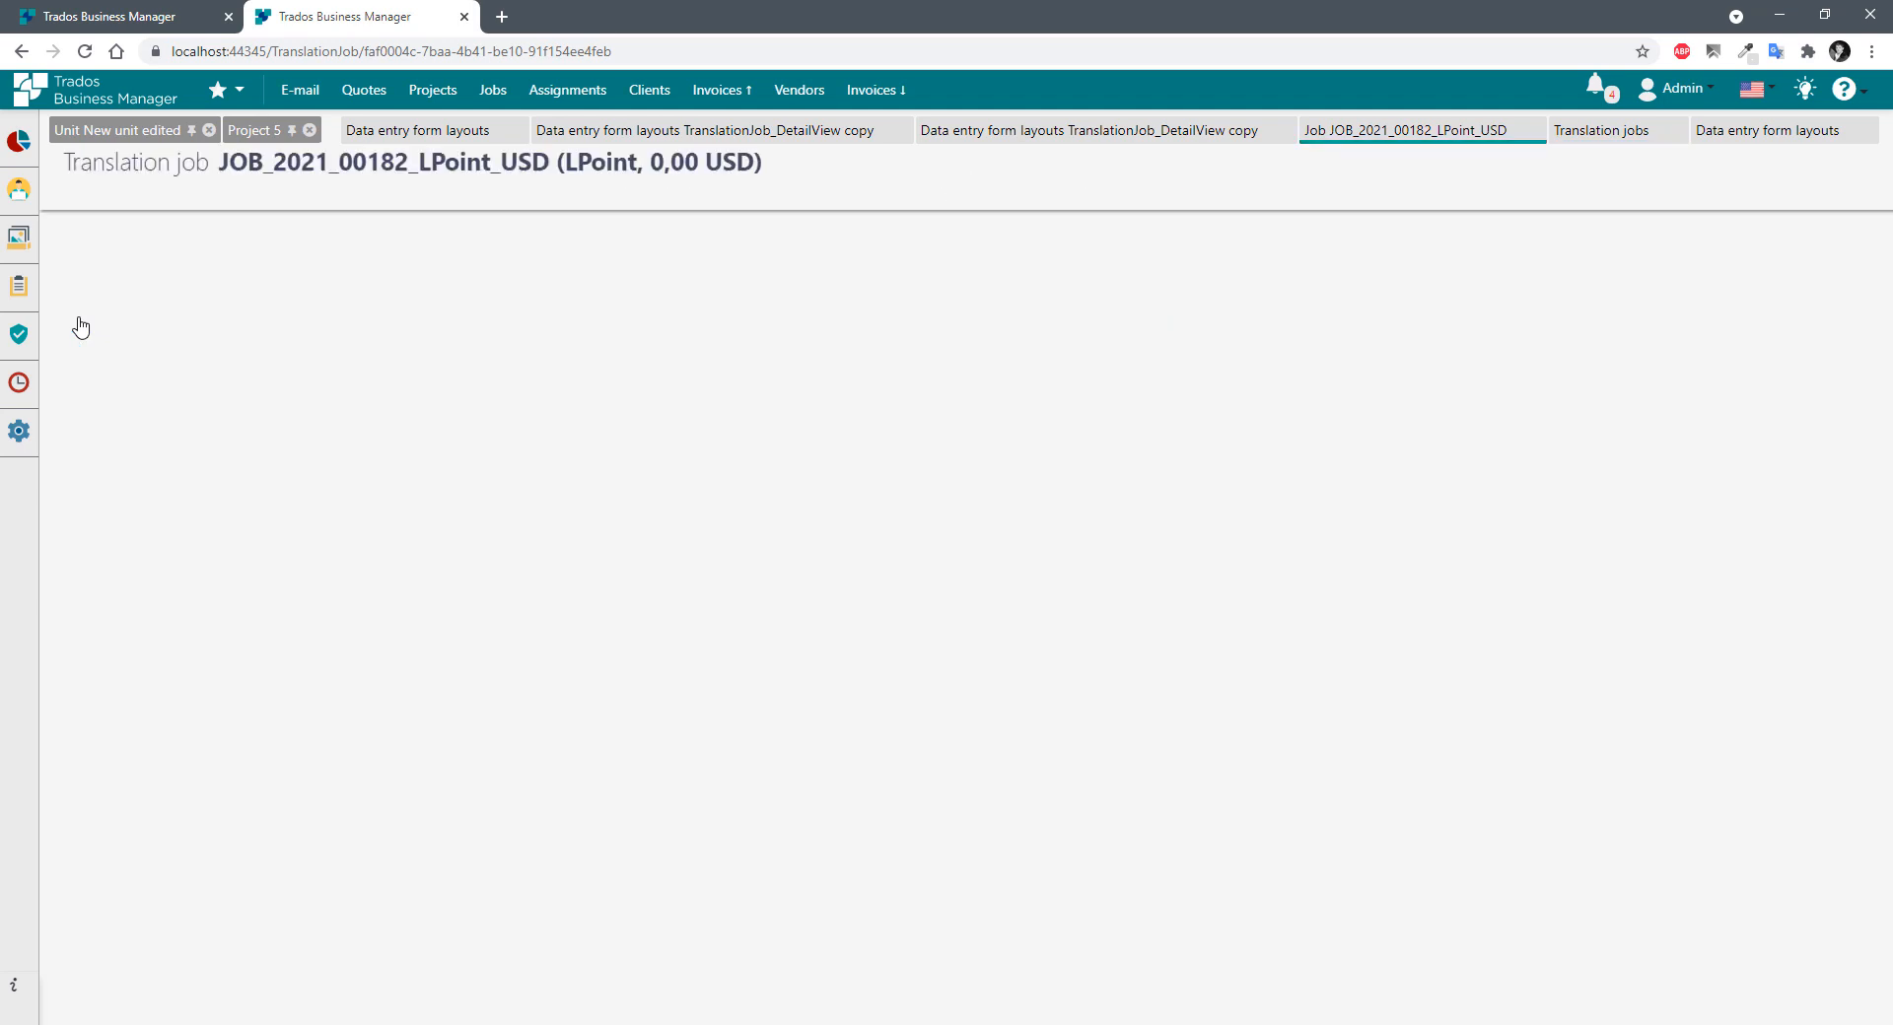
left_click_drag(98, 564, 428, 565)
left_click_drag(1069, 562, 1164, 565)
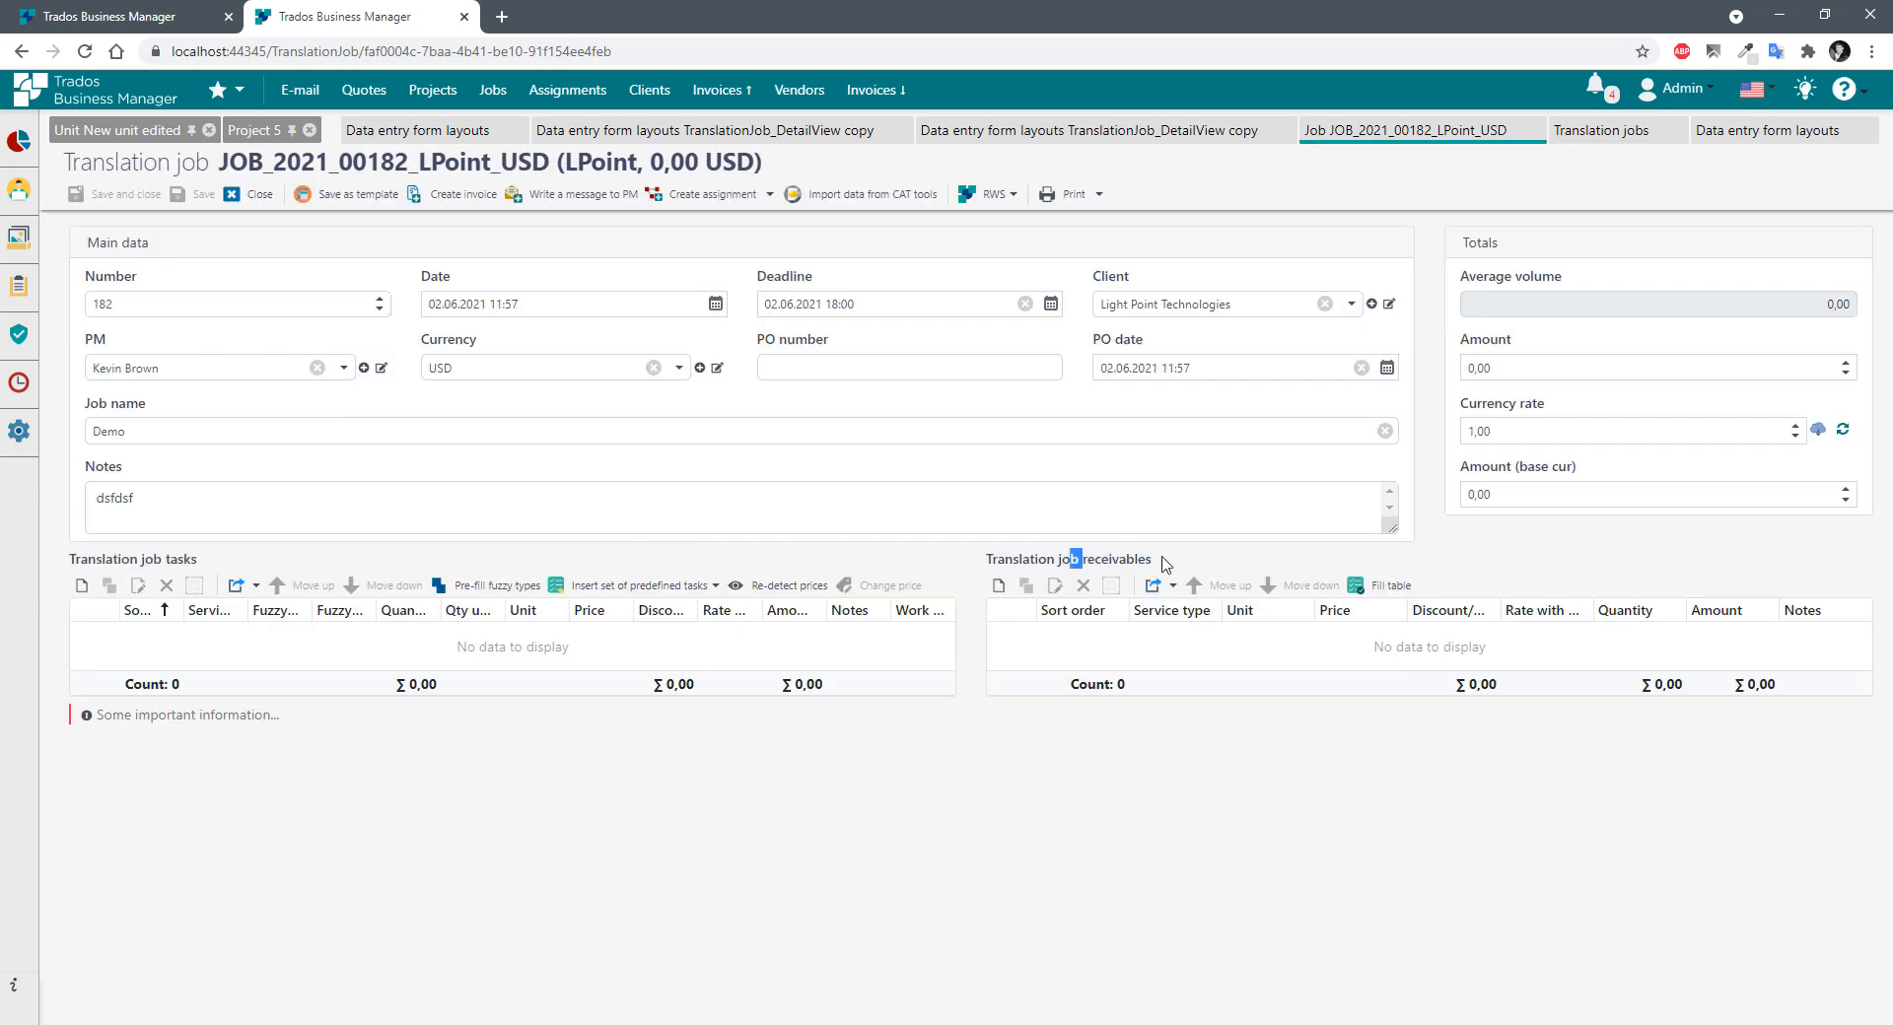
left_click(1571, 487)
left_click_drag(117, 719, 359, 764)
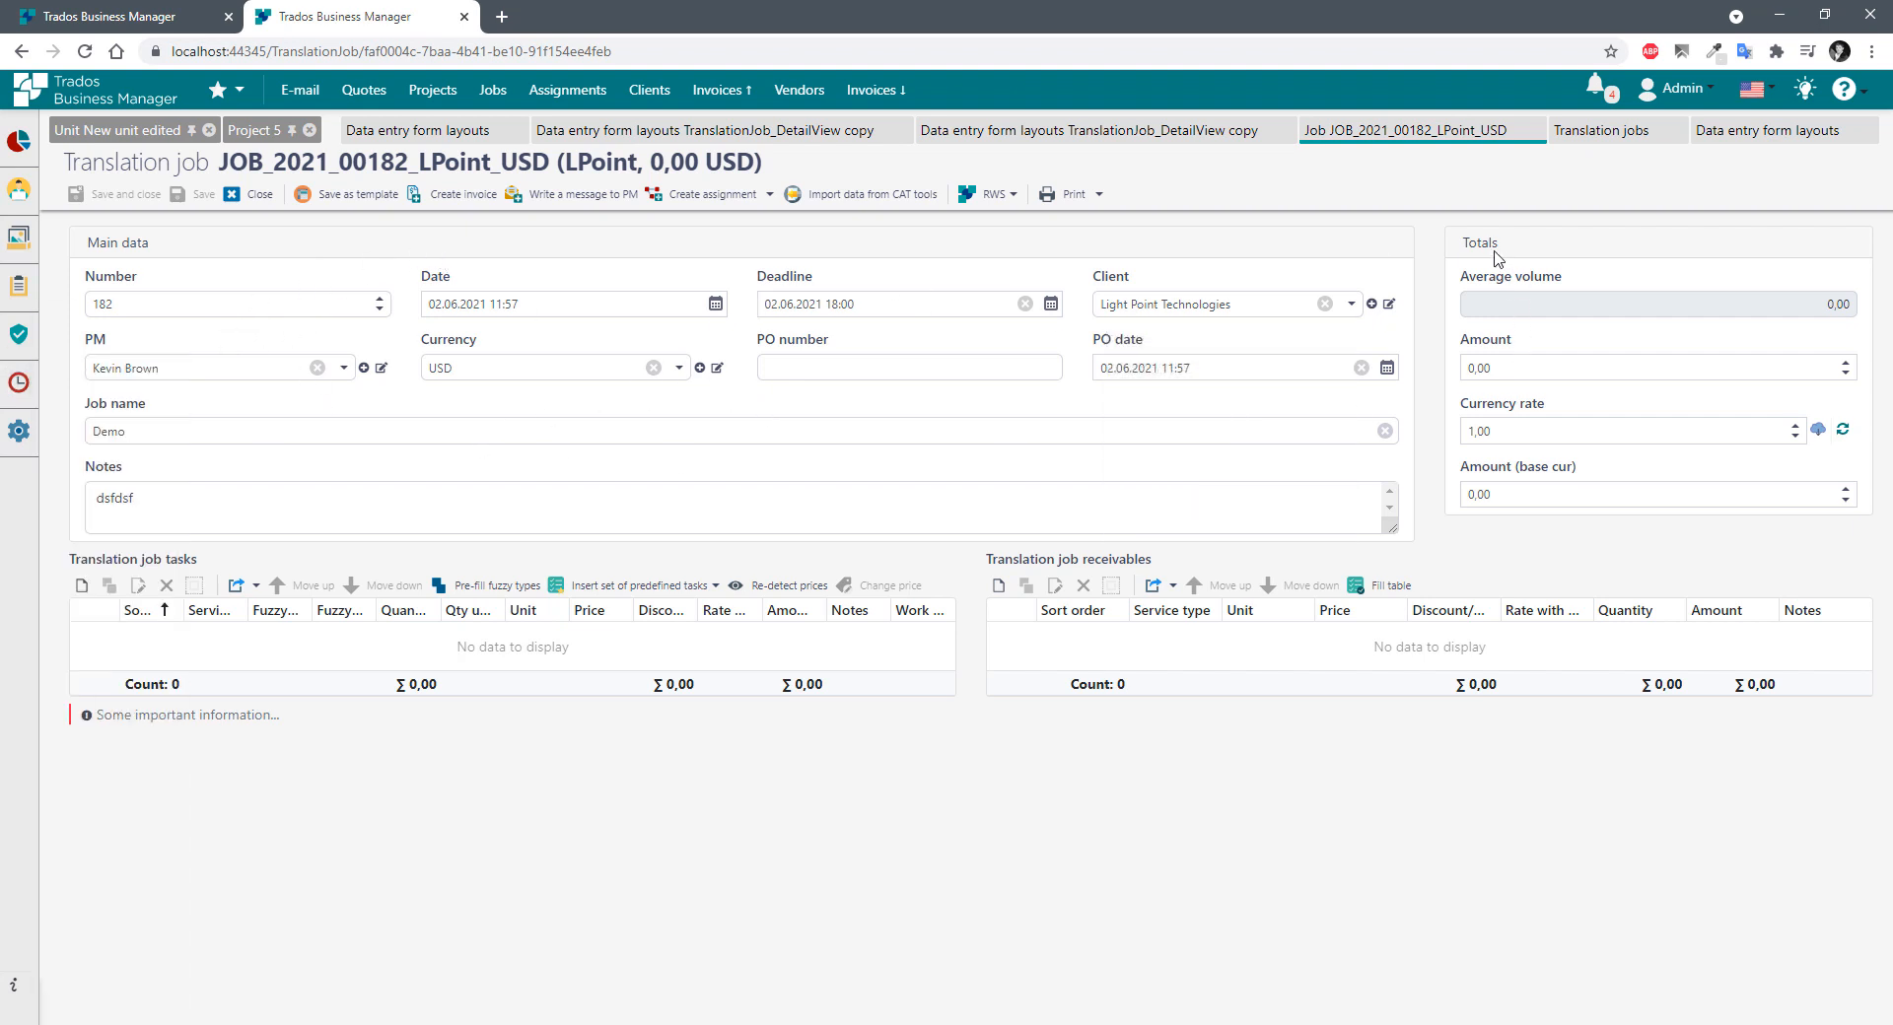
left_click_drag(111, 238, 1561, 249)
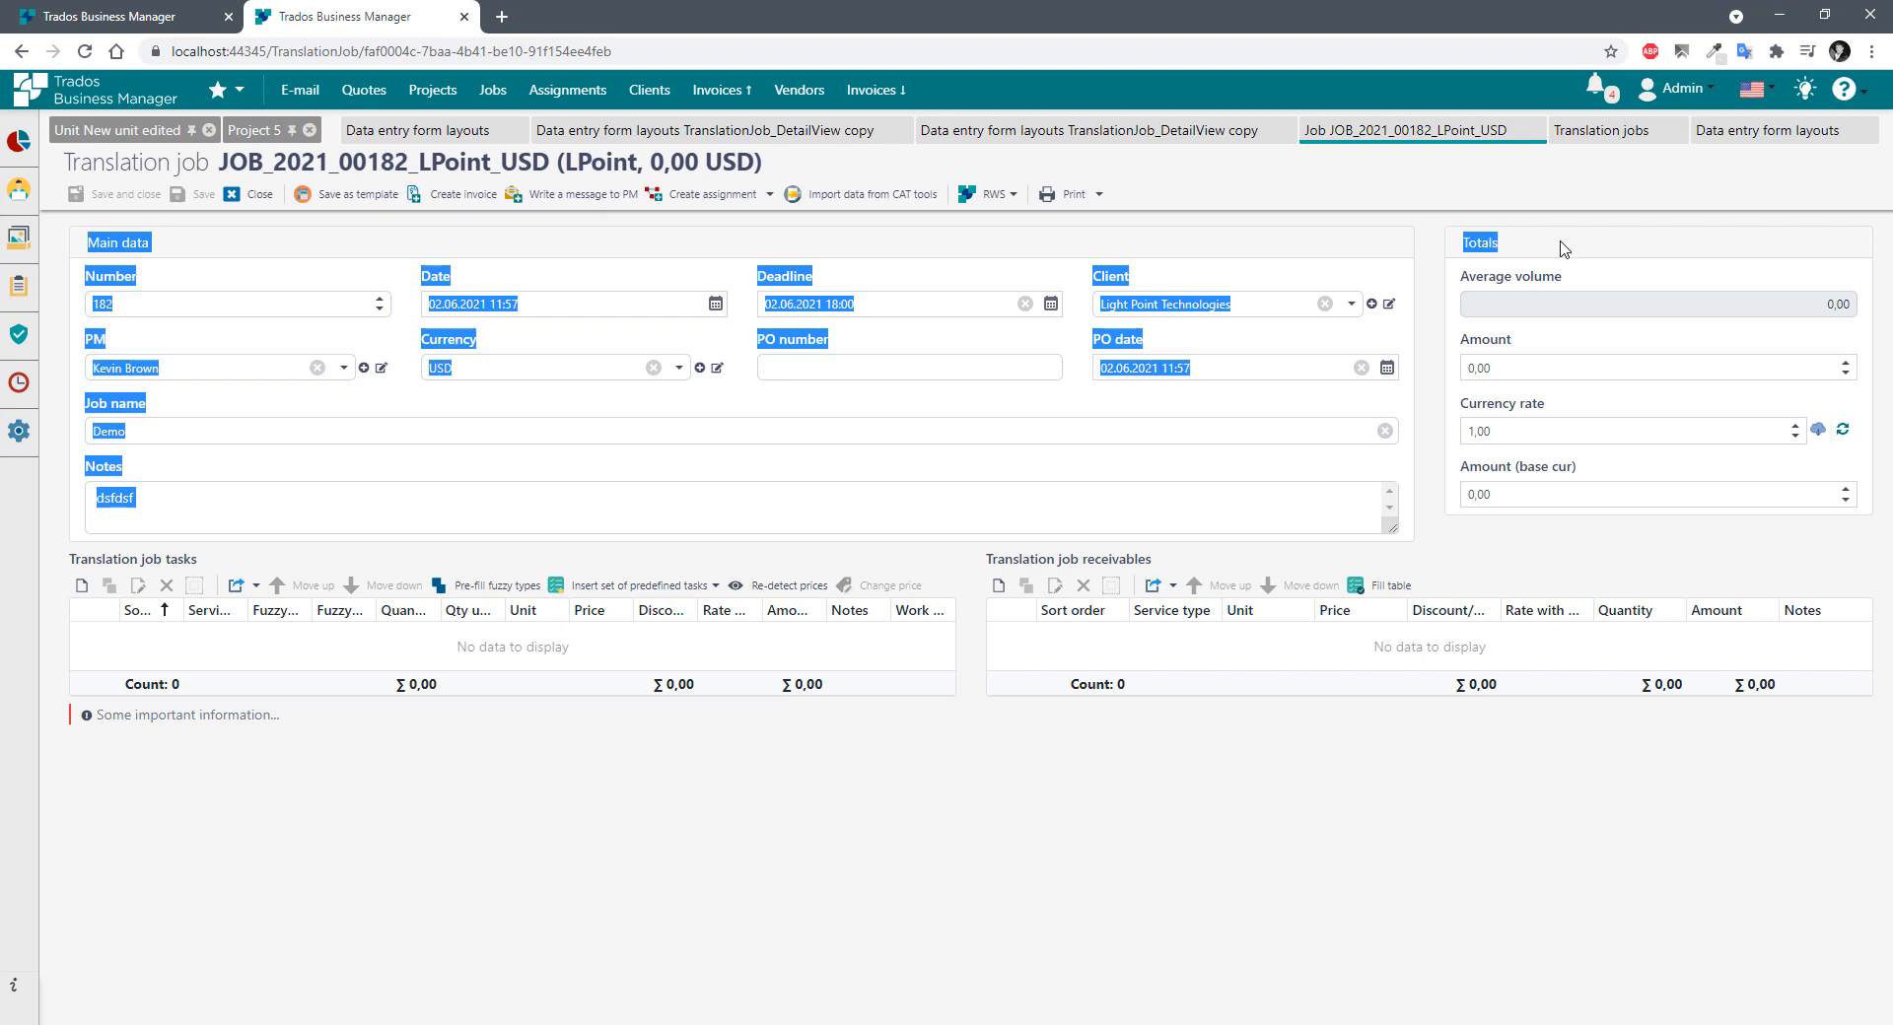
left_click(981, 258)
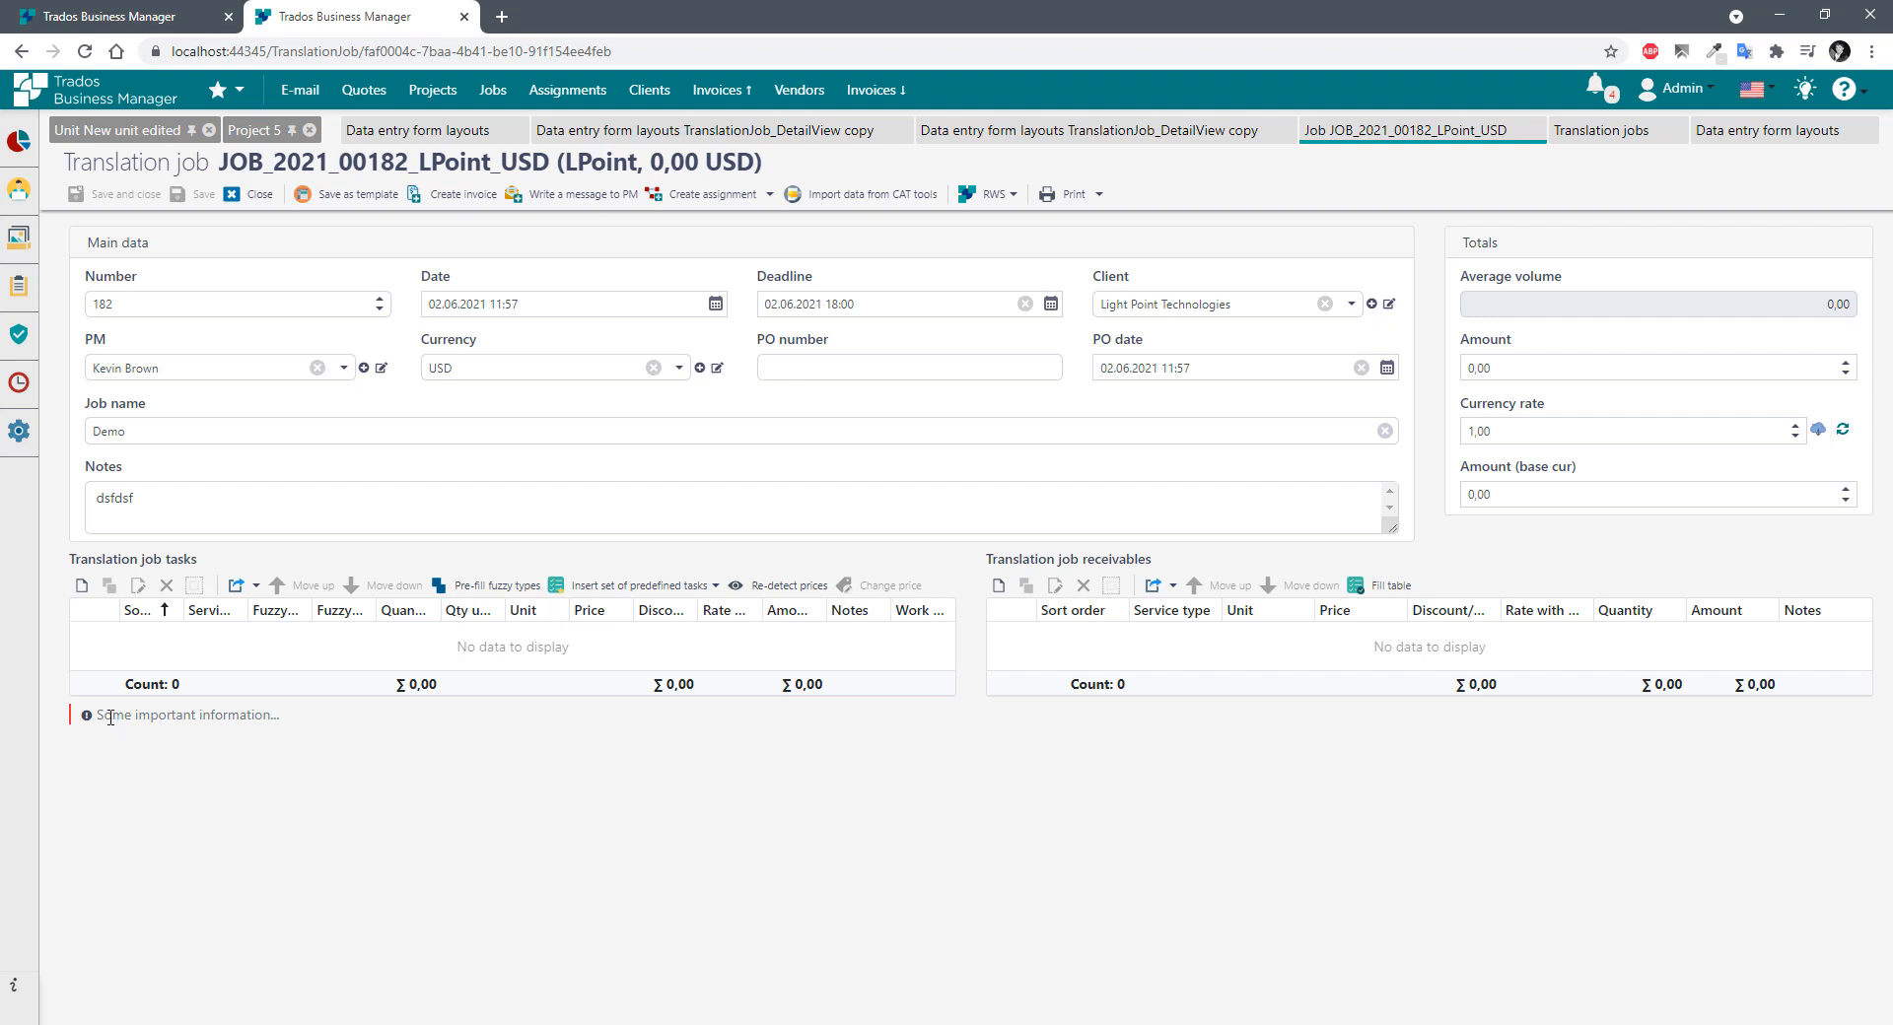
left_click_drag(103, 717, 370, 739)
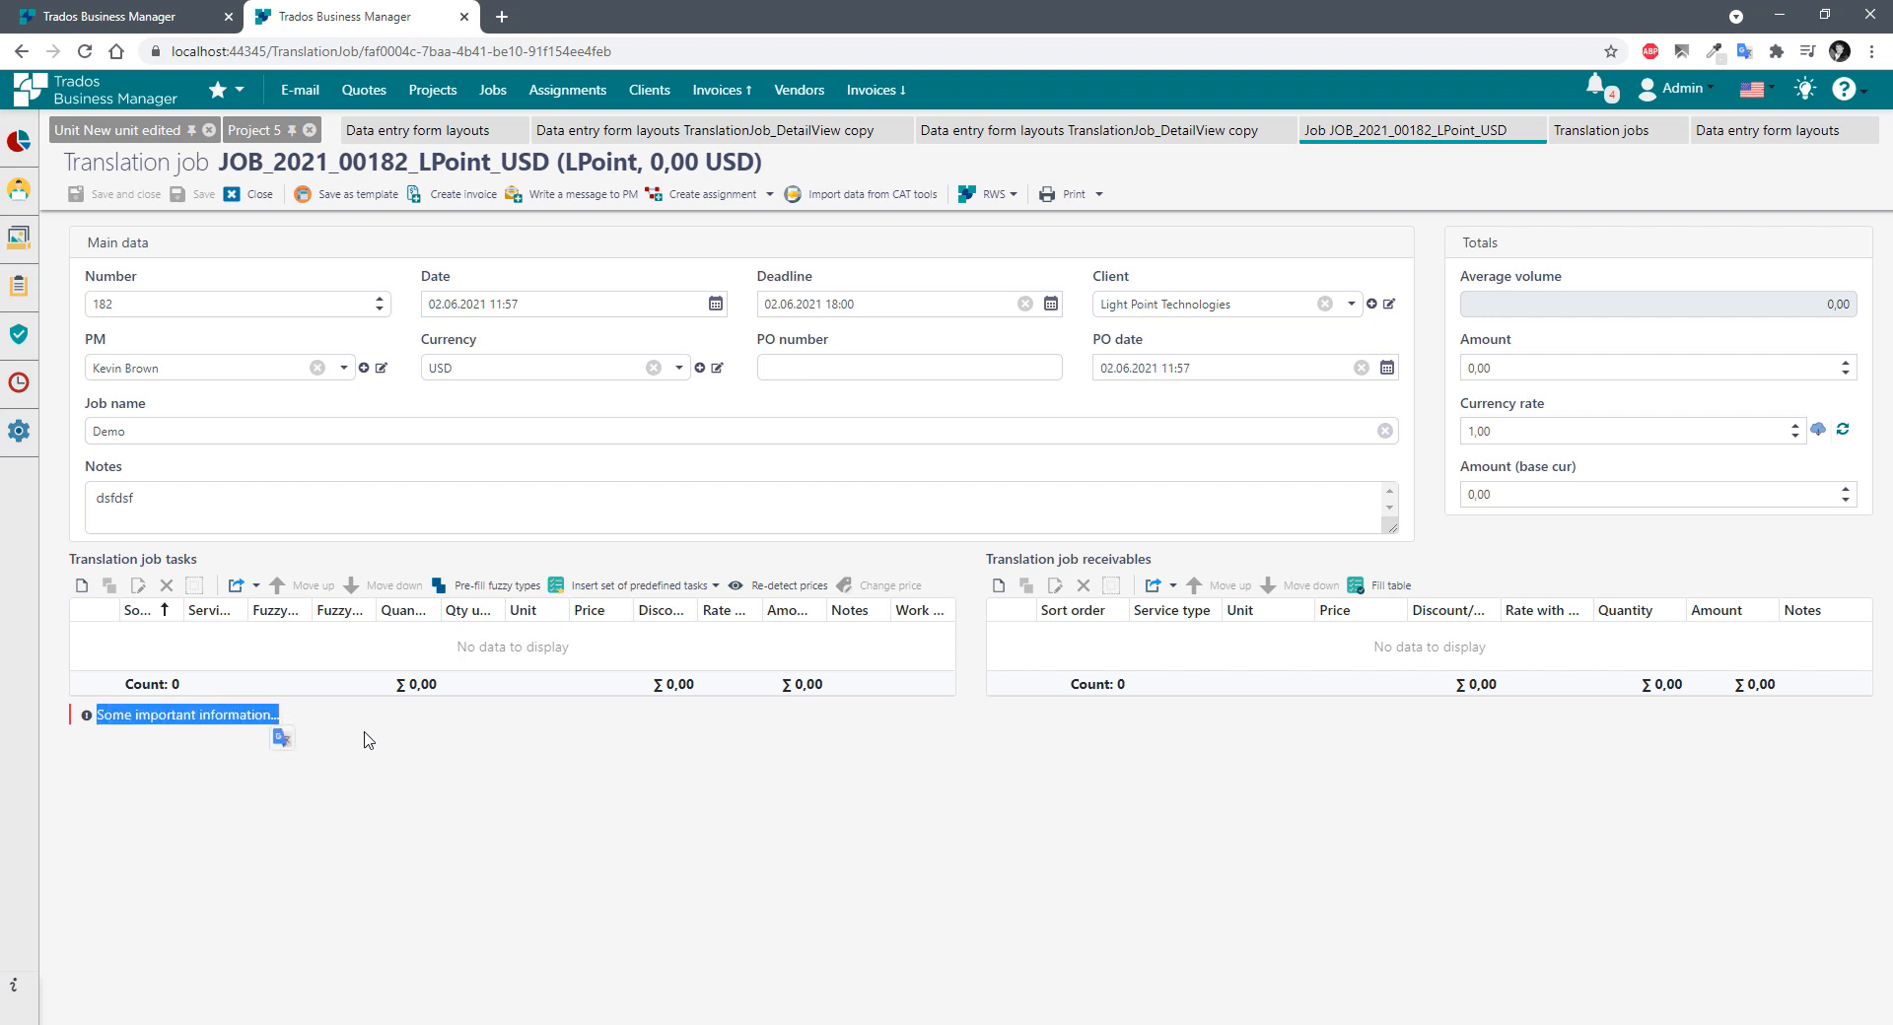
left_click(370, 740)
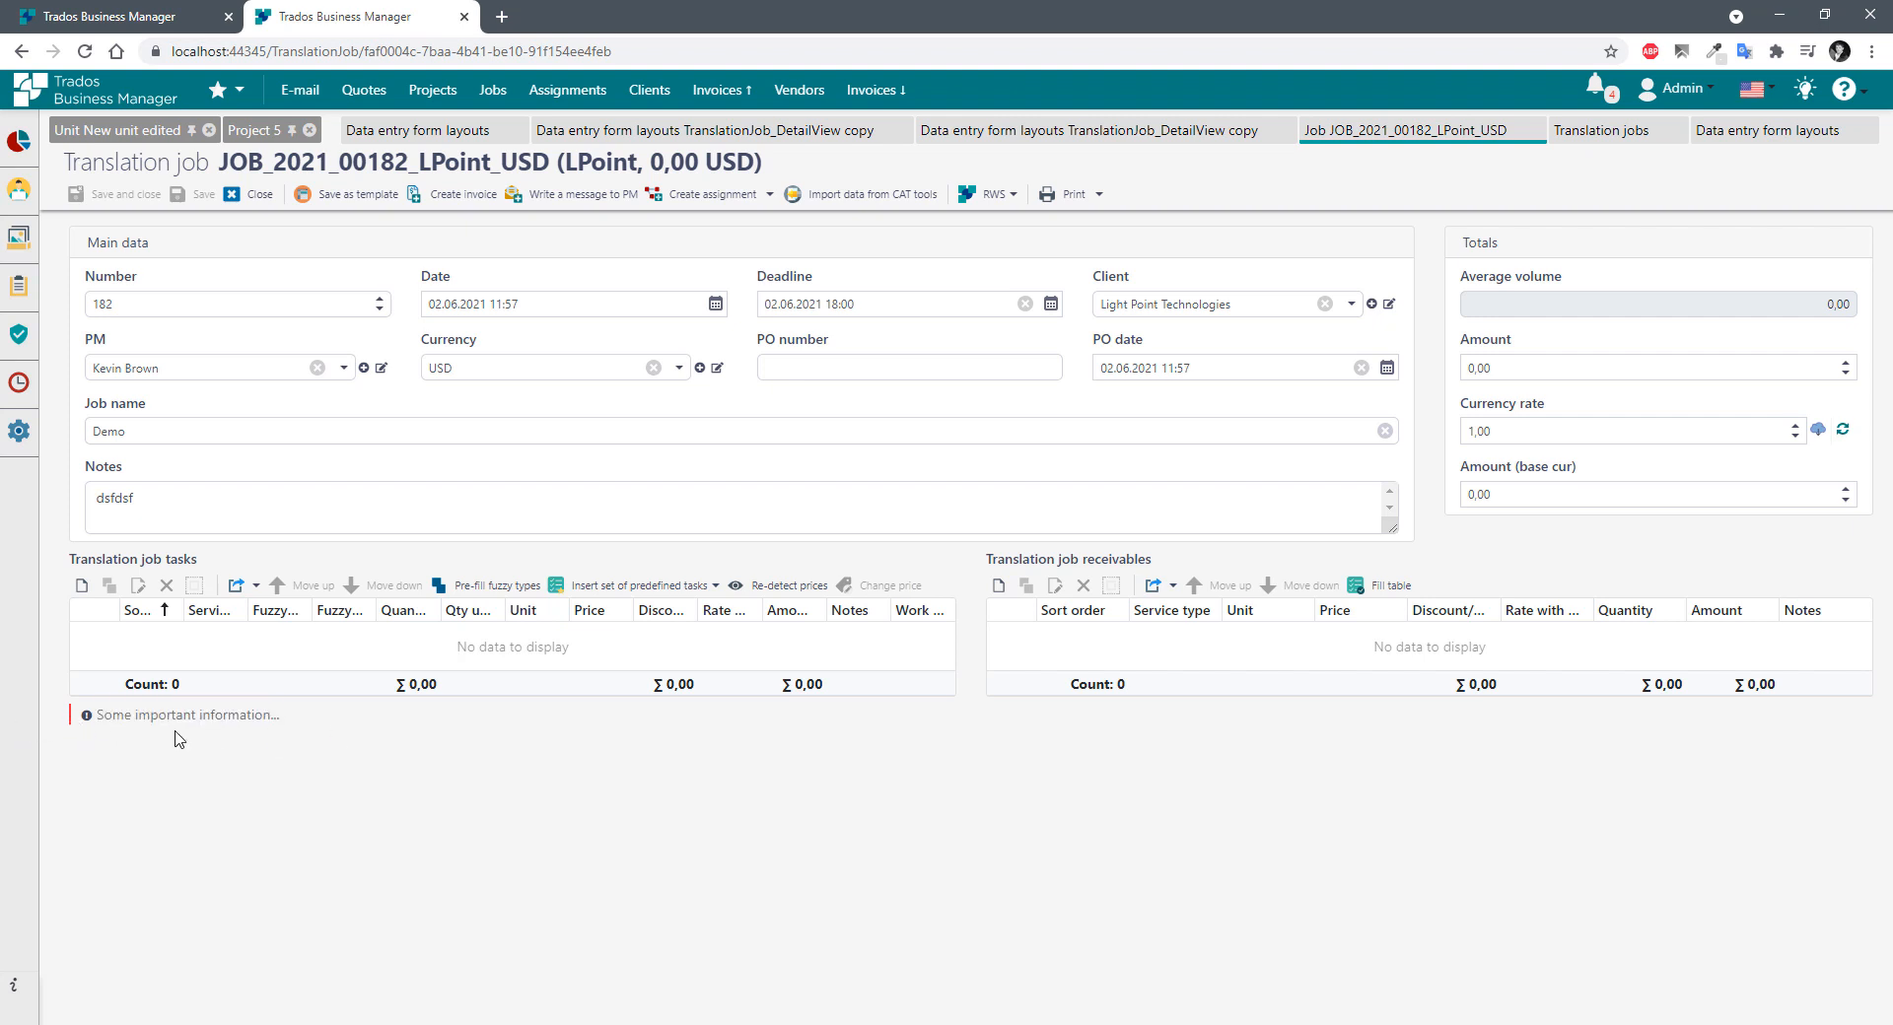